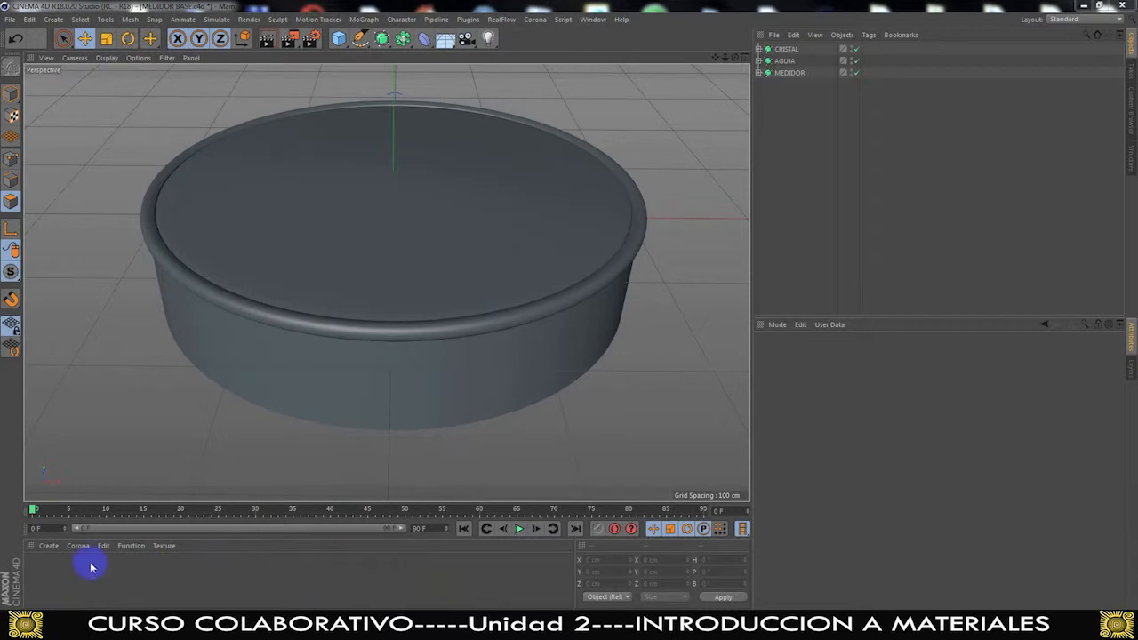
Create a new material and open it in the Material Editor, enlarging and repositioning the editor window
left_click(49, 545)
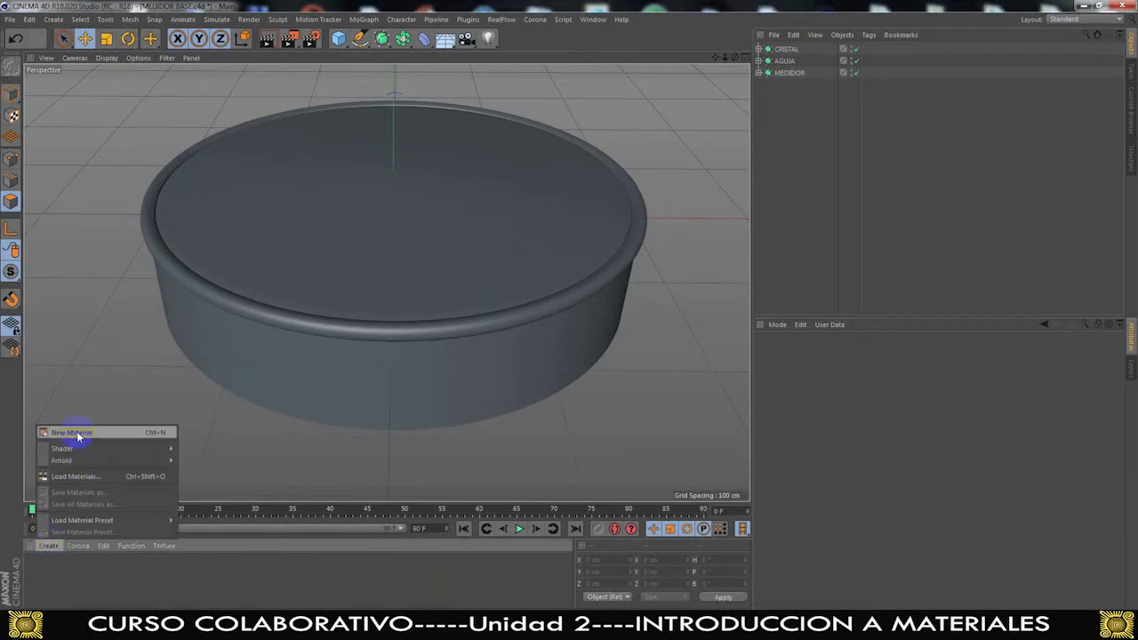
left_click(60, 587)
double_click(61, 587)
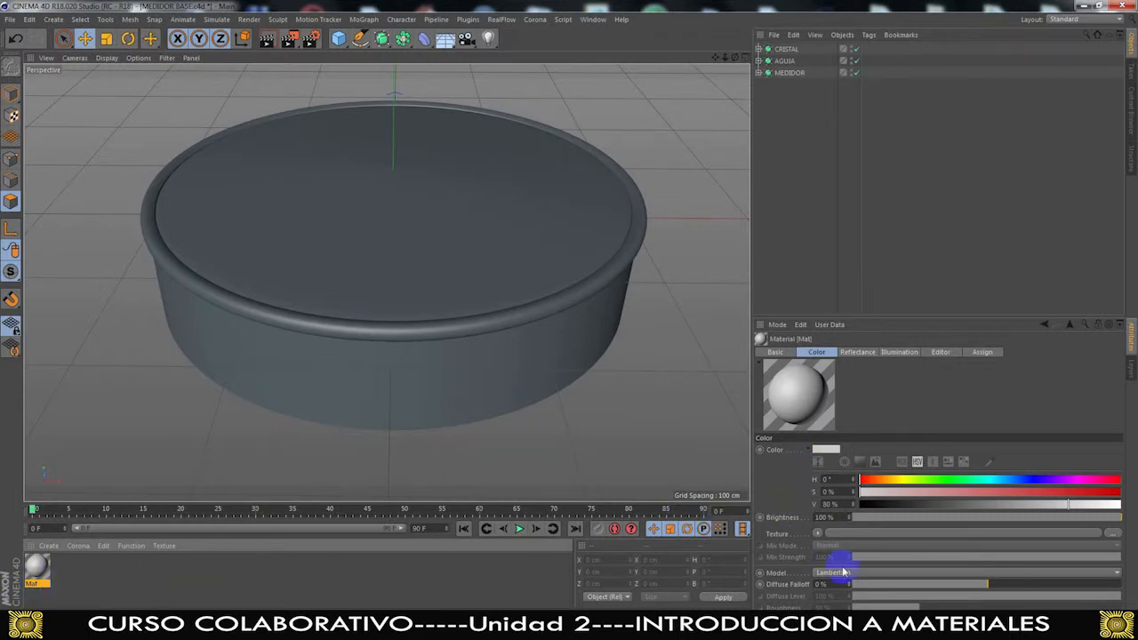
double_click(37, 569)
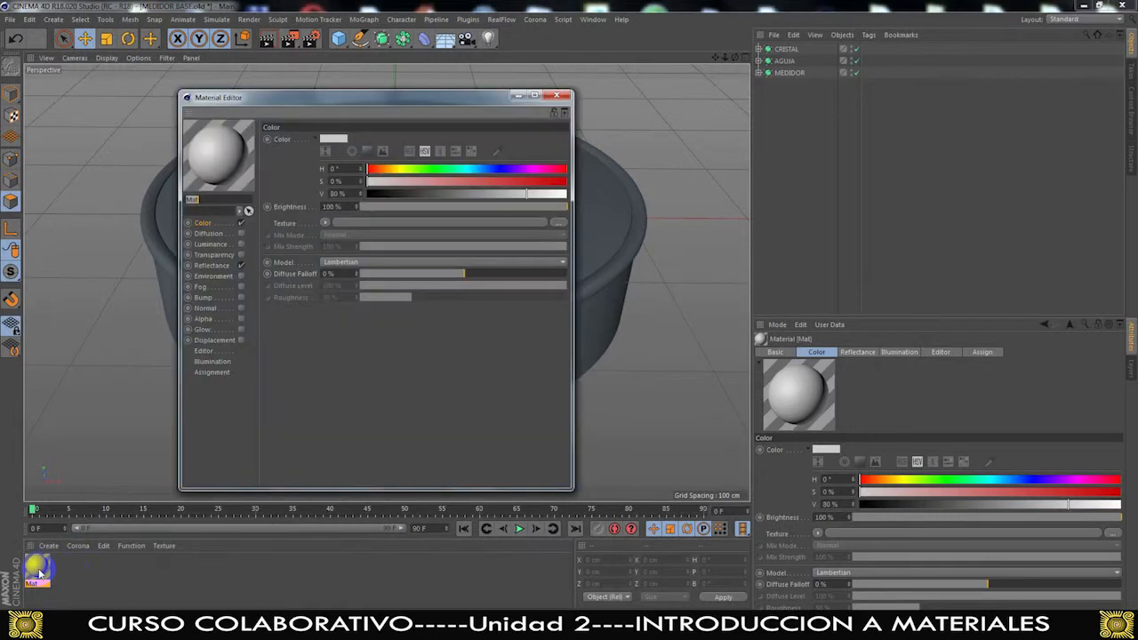
left_click_drag(570, 486, 870, 488)
left_click_drag(577, 105, 759, 97)
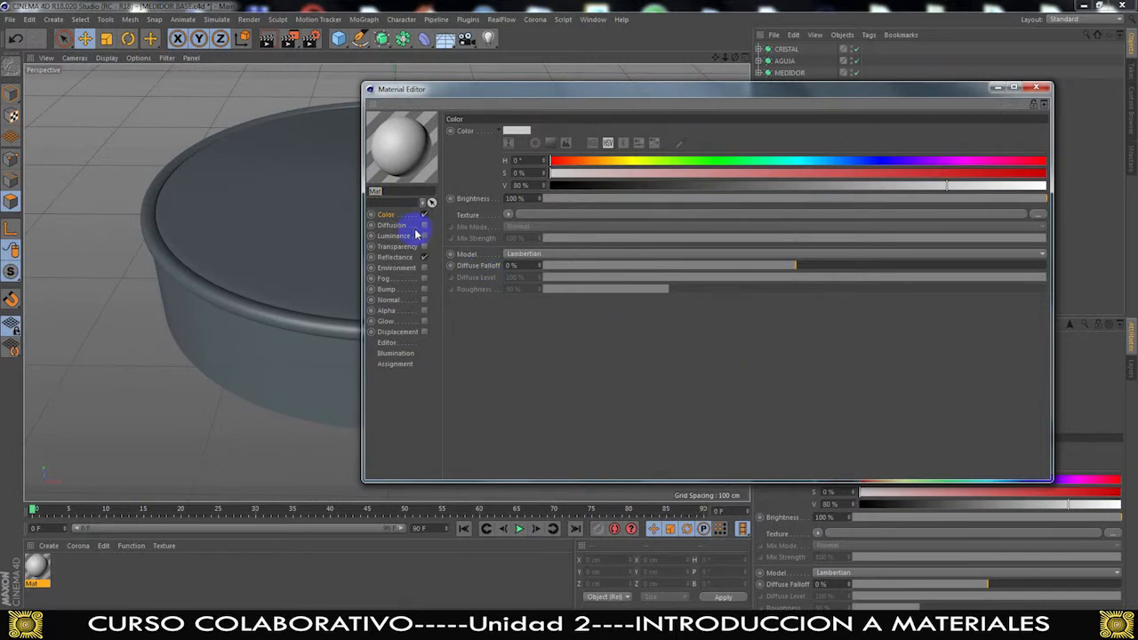
Rename the new material to Cristal
left_click(389, 217)
left_click(388, 190)
type("BASE")
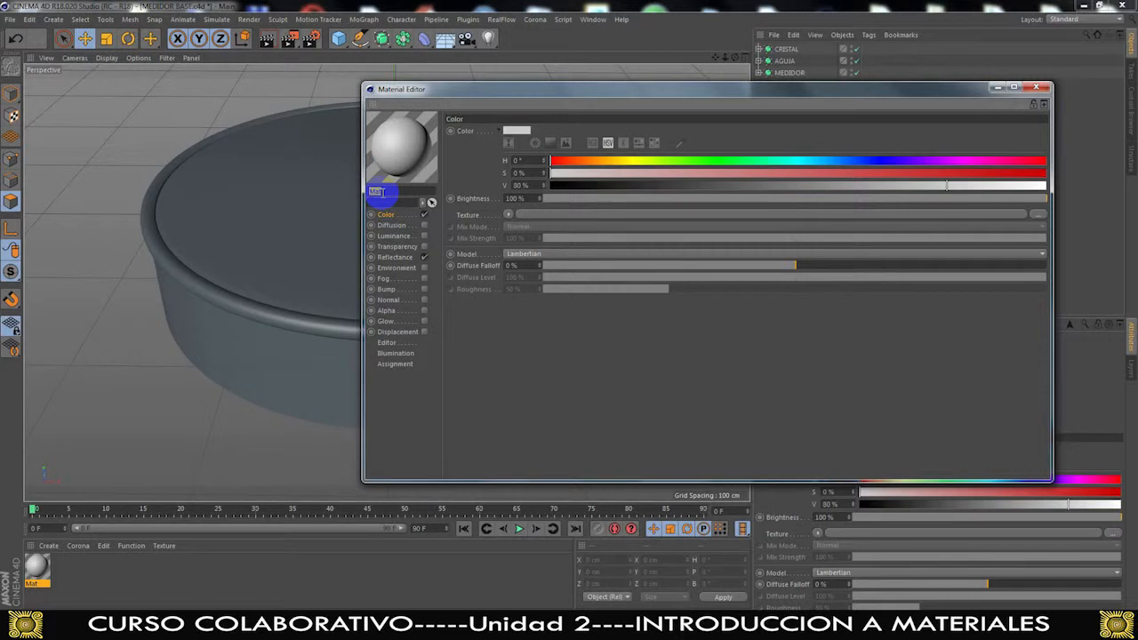
type("Cristal")
key("Return")
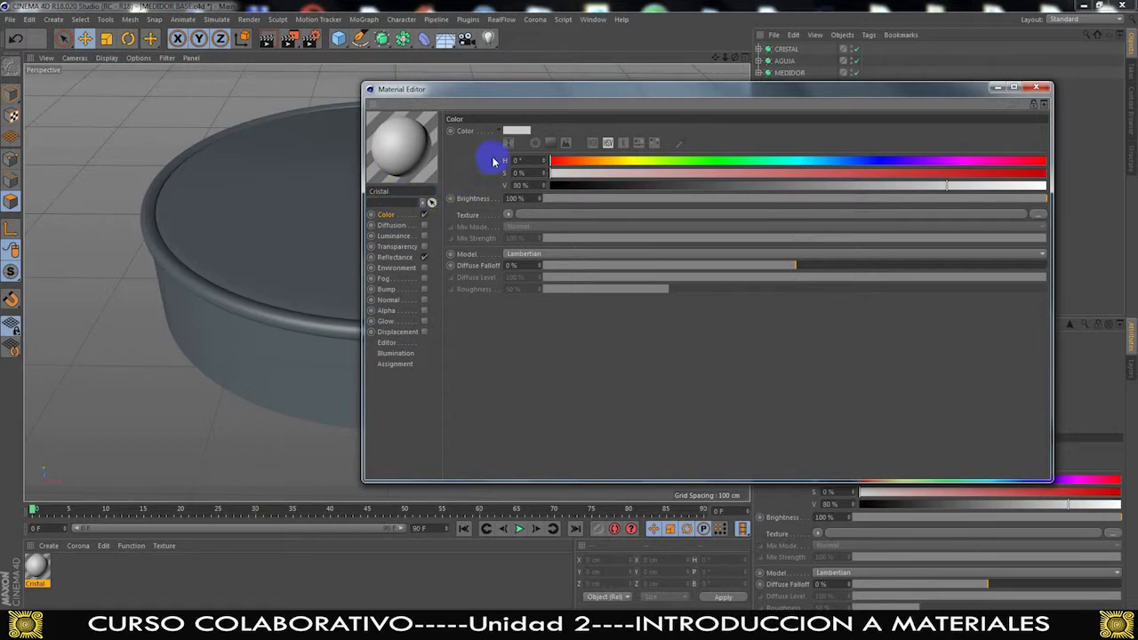
left_click(511, 131)
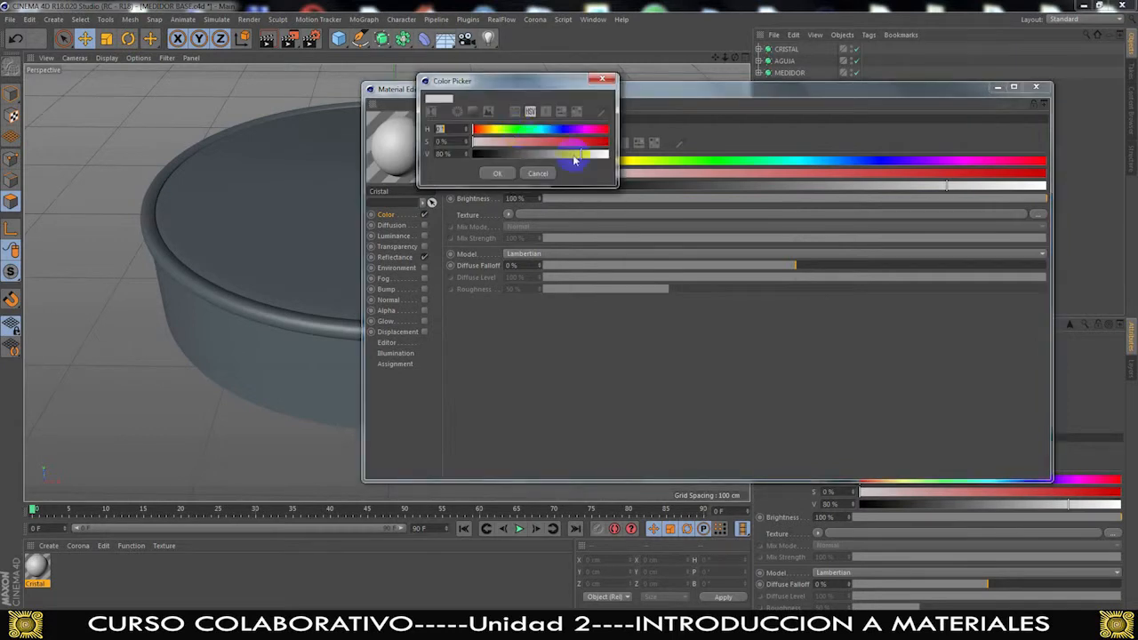
left_click_drag(584, 153, 610, 157)
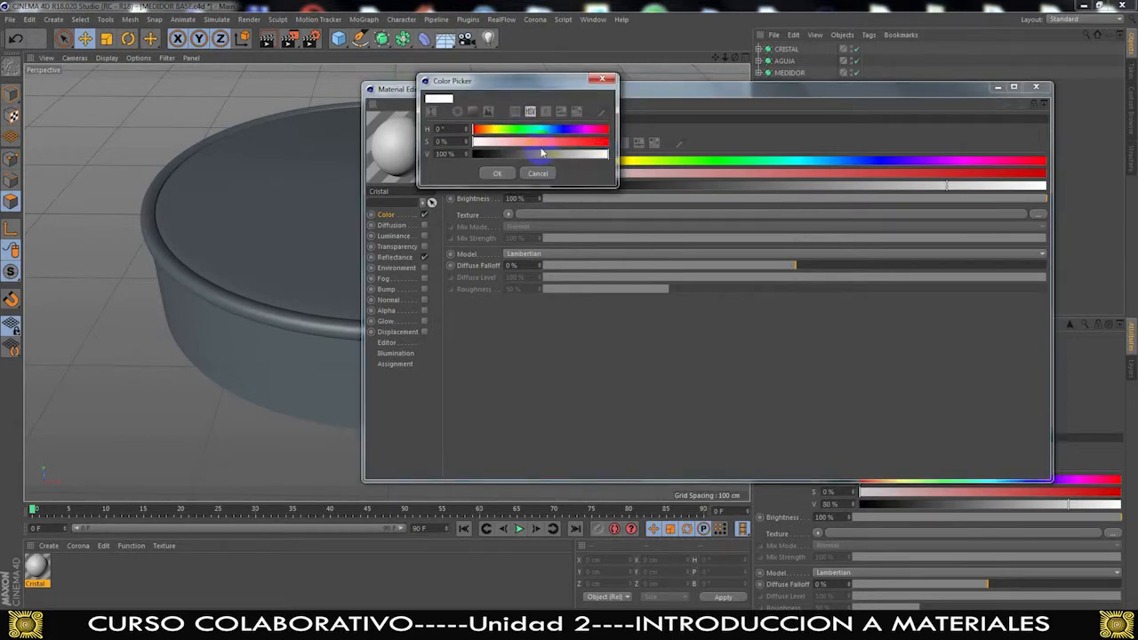
left_click(601, 80)
left_click(535, 142)
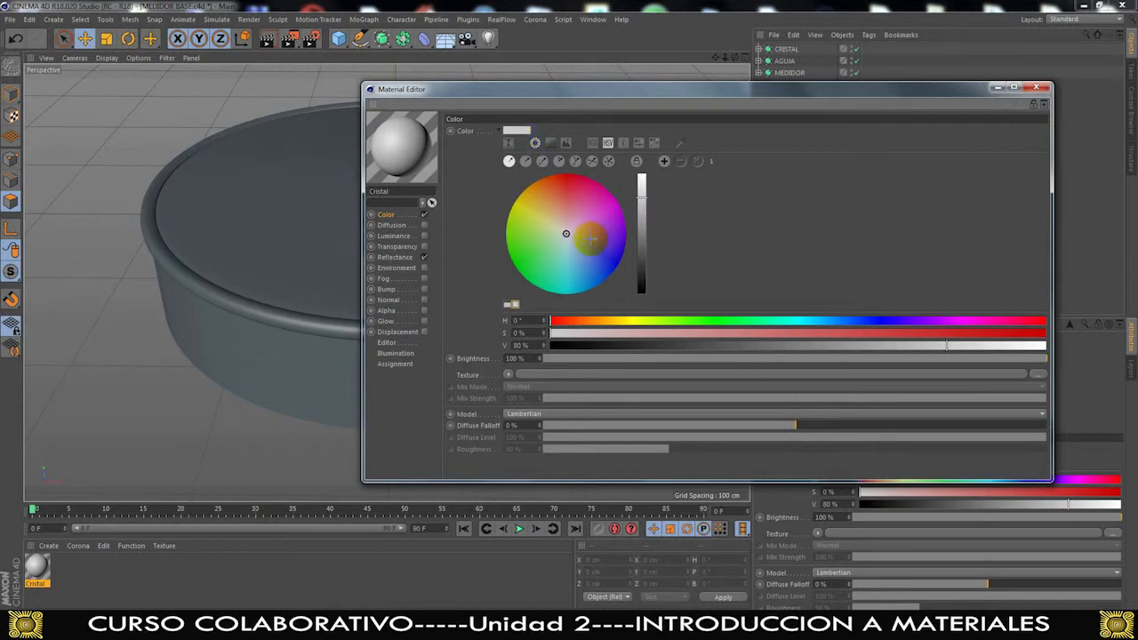
left_click(512, 131)
left_click(619, 7)
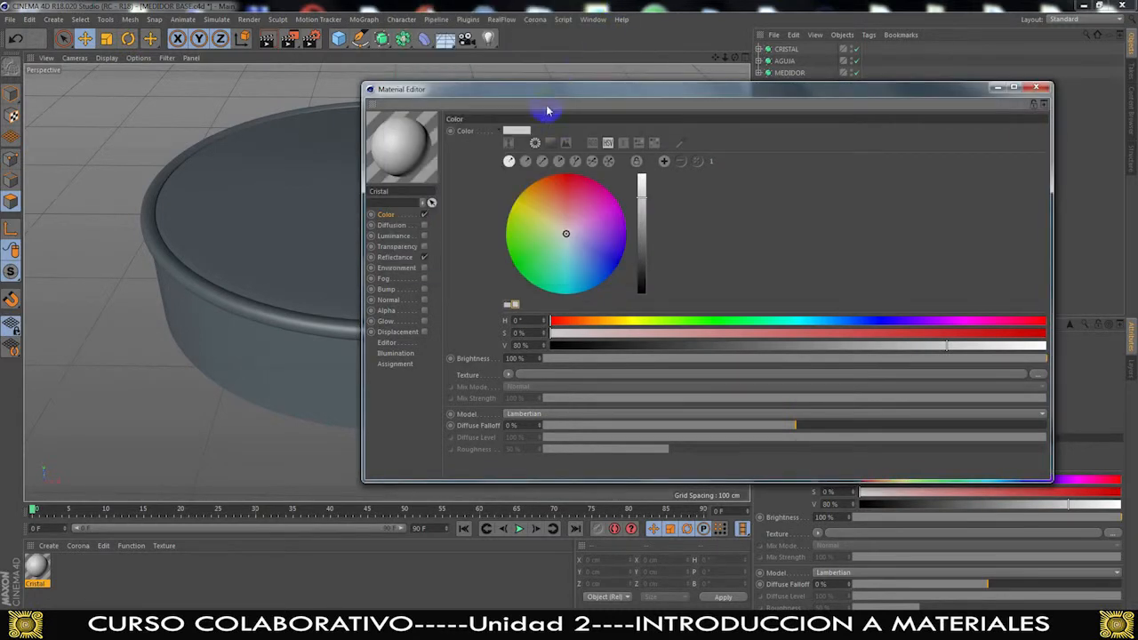
left_click(501, 133)
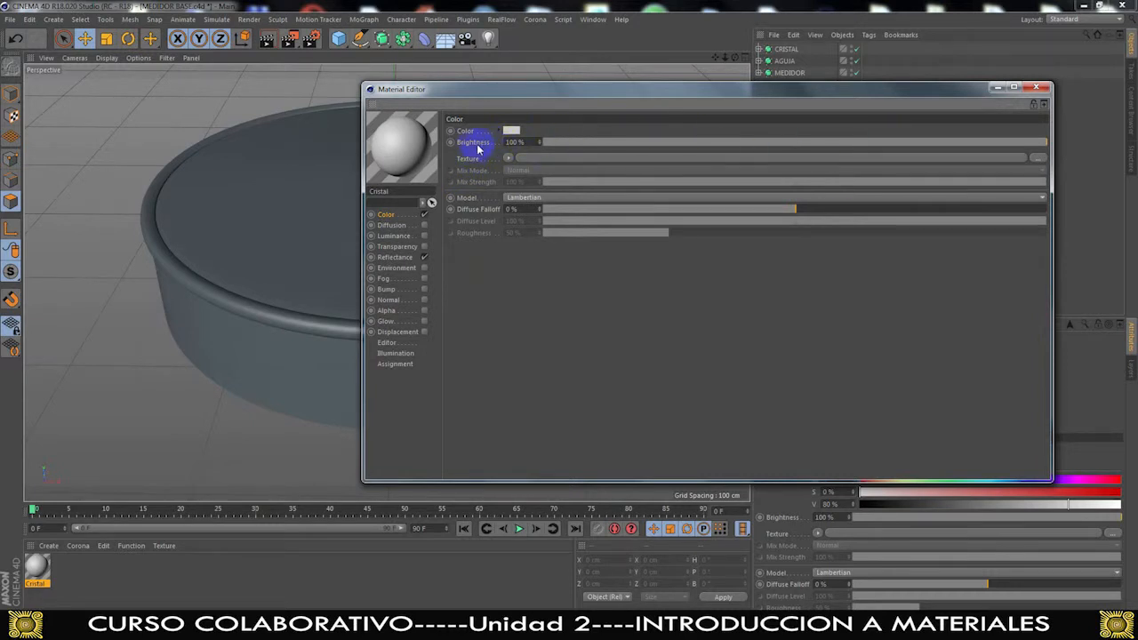
left_click_drag(1008, 142, 1047, 145)
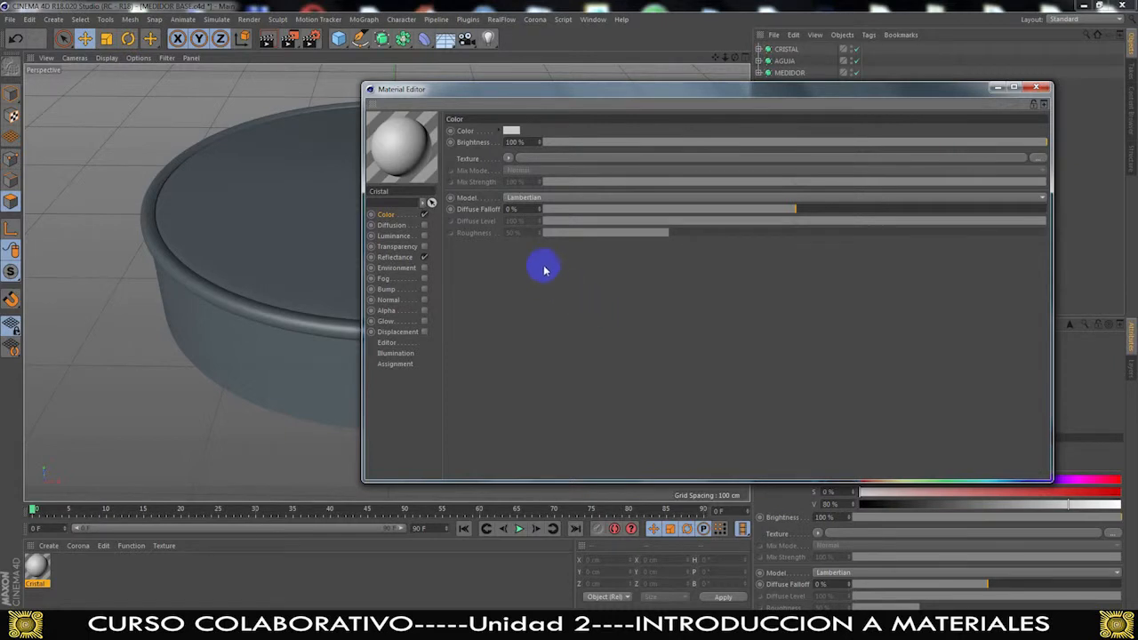
Enable the Cristal material's Transparency channel, set its brightness to about 88%, and minimize the Material Editor
left_click(398, 247)
left_click(424, 257)
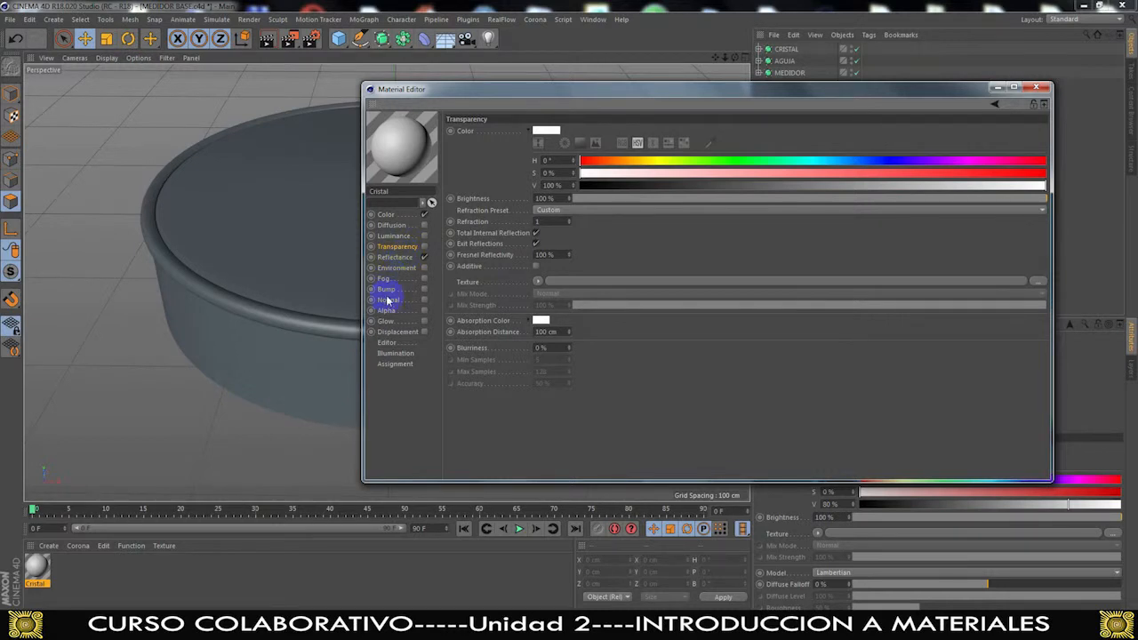
left_click(424, 248)
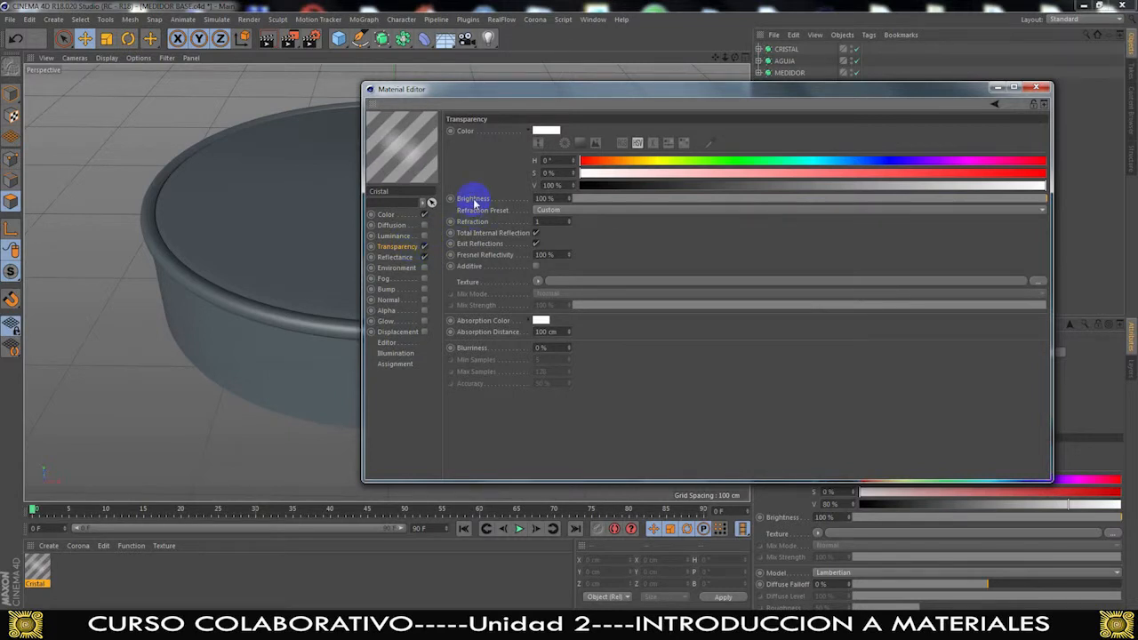
mouse_move(1008, 201)
left_mouse_down()
mouse_move(874, 200)
mouse_move(990, 199)
left_mouse_up()
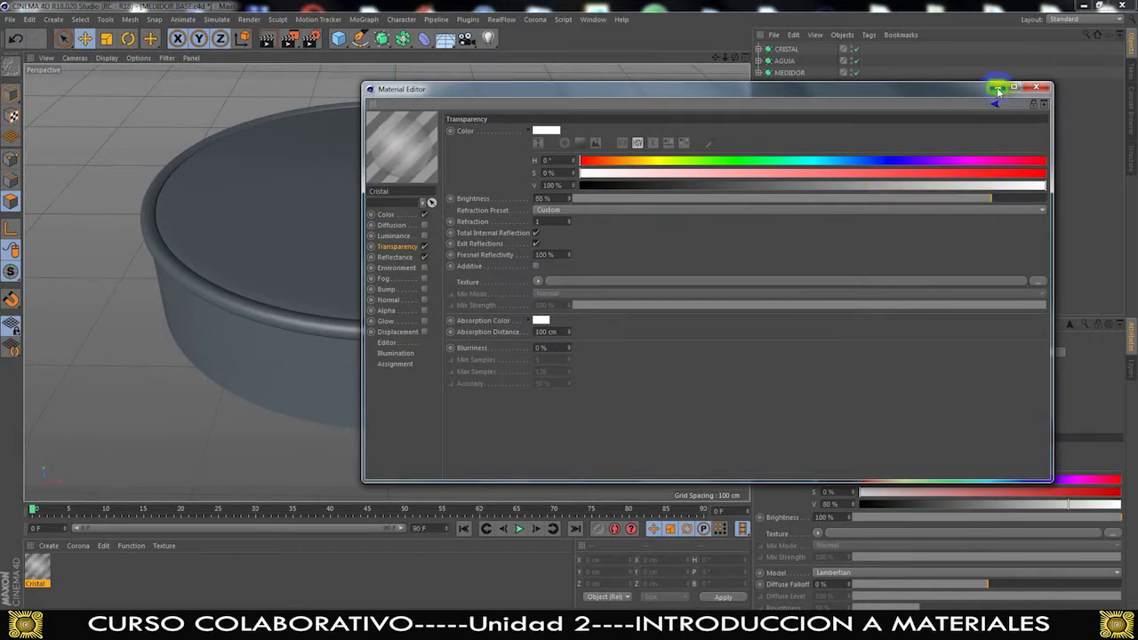
left_click(997, 88)
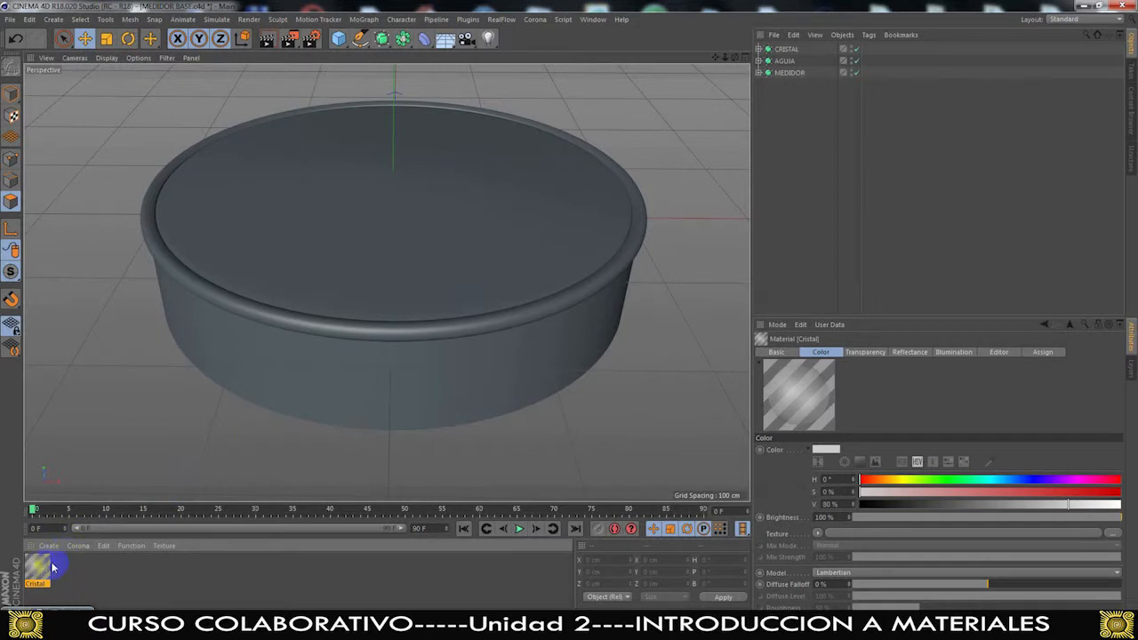
Apply the Cristal material to the CRISTAL polygon object inside the CRISTAL subdivision surface
left_click(758, 50)
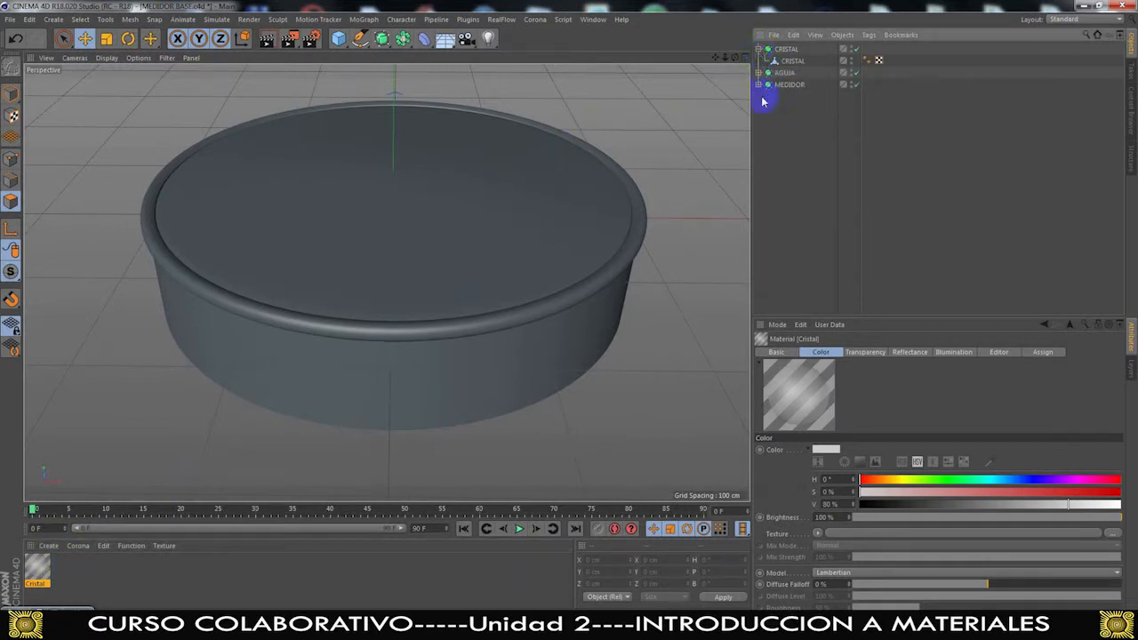
left_click(38, 570)
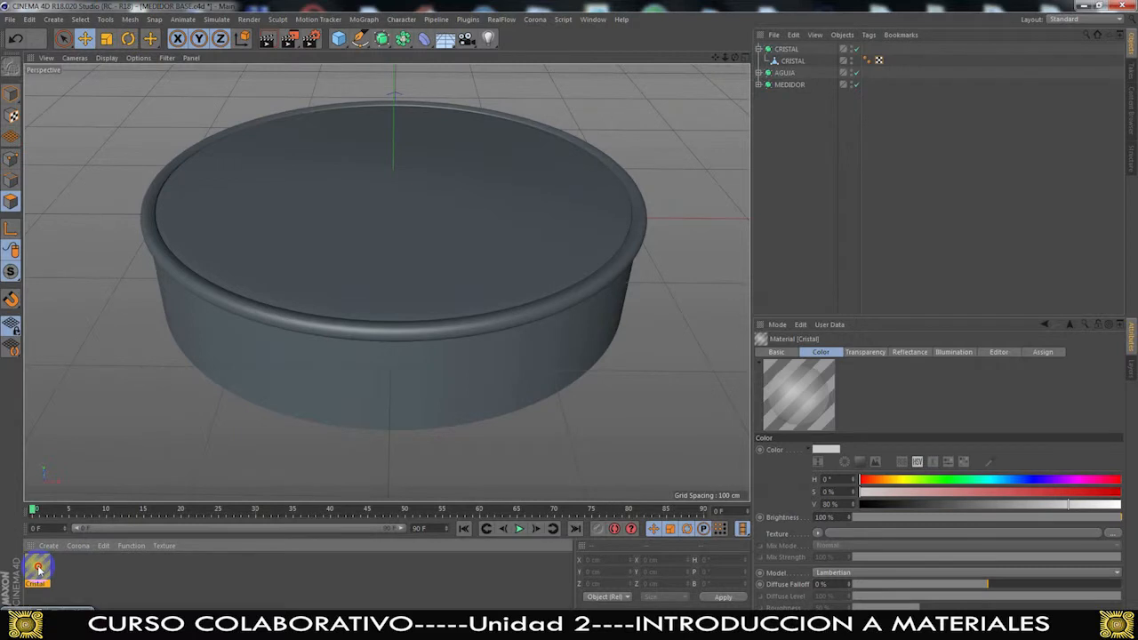
left_click_drag(39, 570, 800, 62)
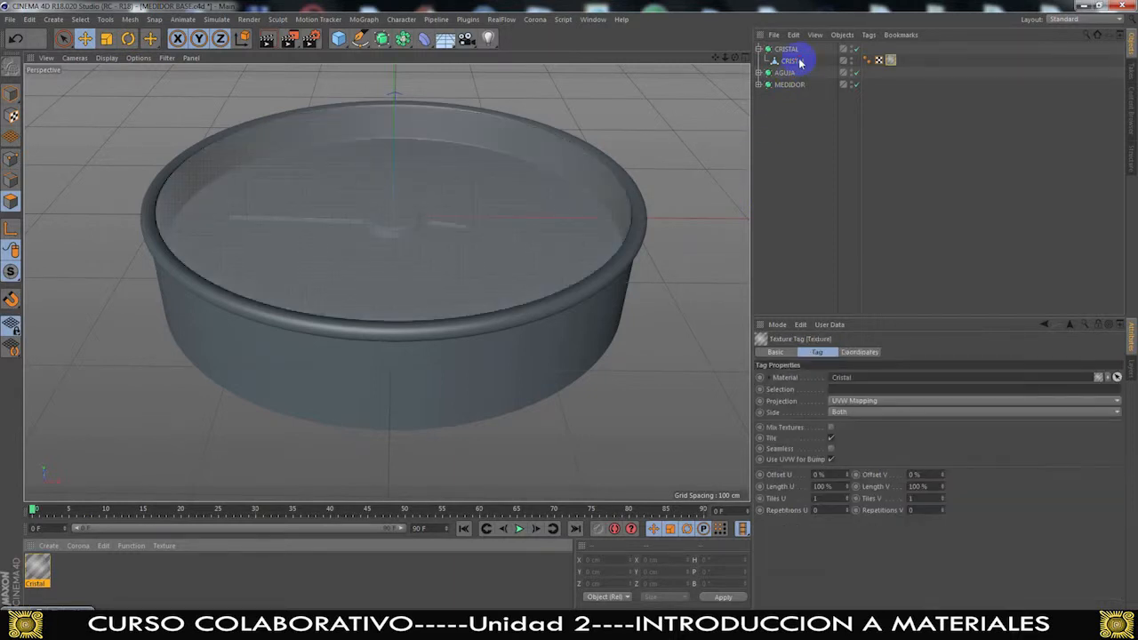
left_click(872, 132)
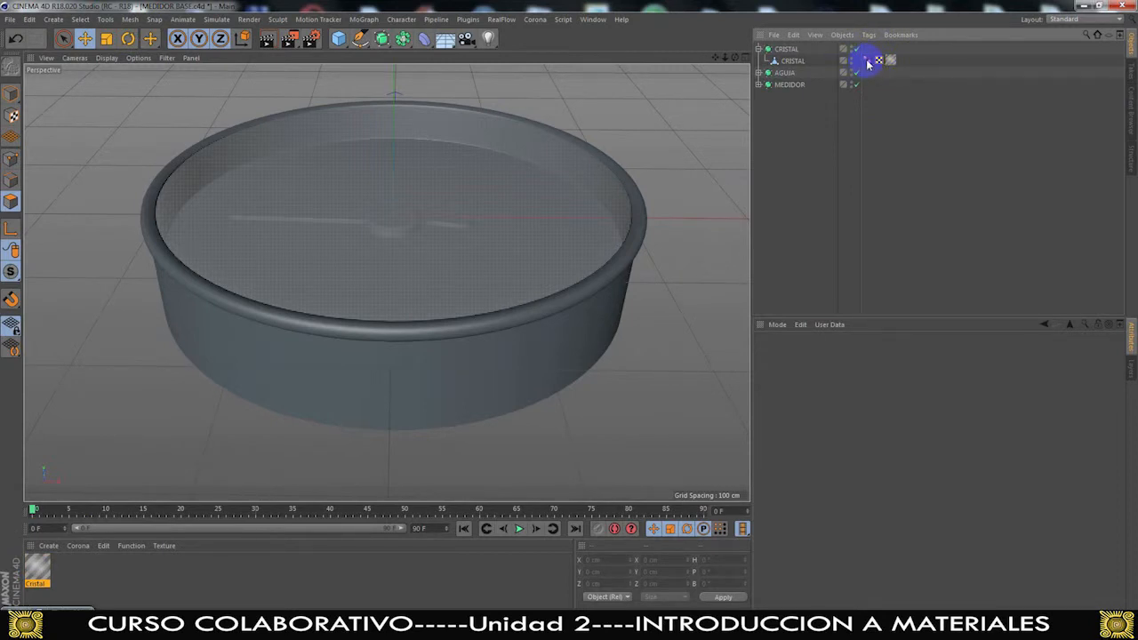
Examine the properties of the Phong, UVW and Texture tags on the CRISTAL polygon object
left_click(868, 60)
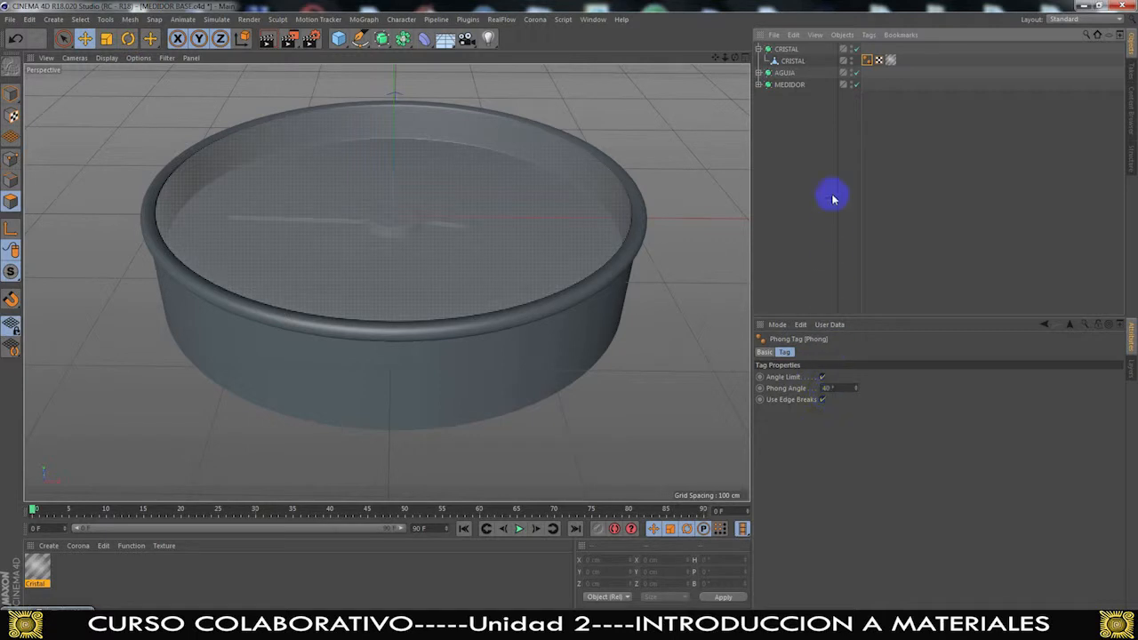
left_click(889, 119)
left_click(878, 61)
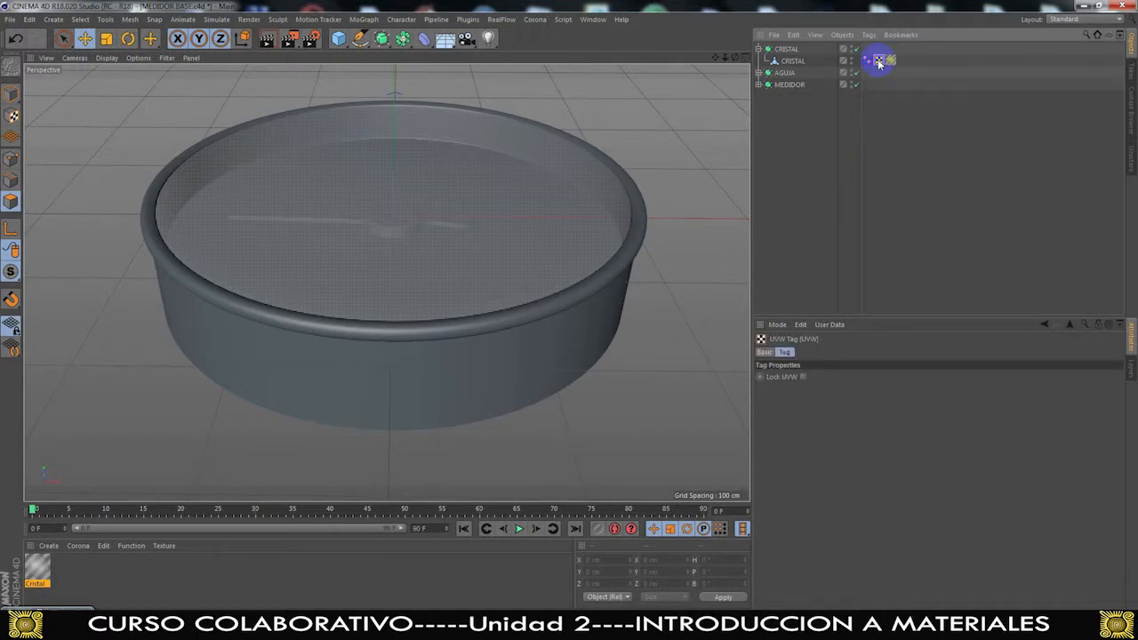
left_click(793, 350)
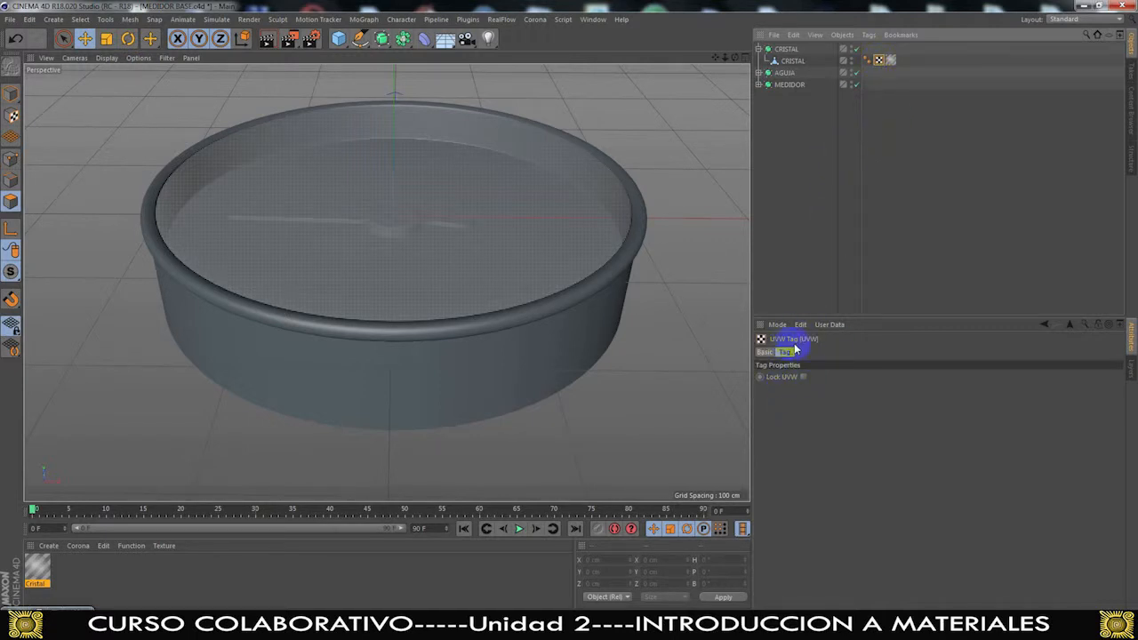
left_click(889, 112)
left_click(890, 60)
left_click(887, 151)
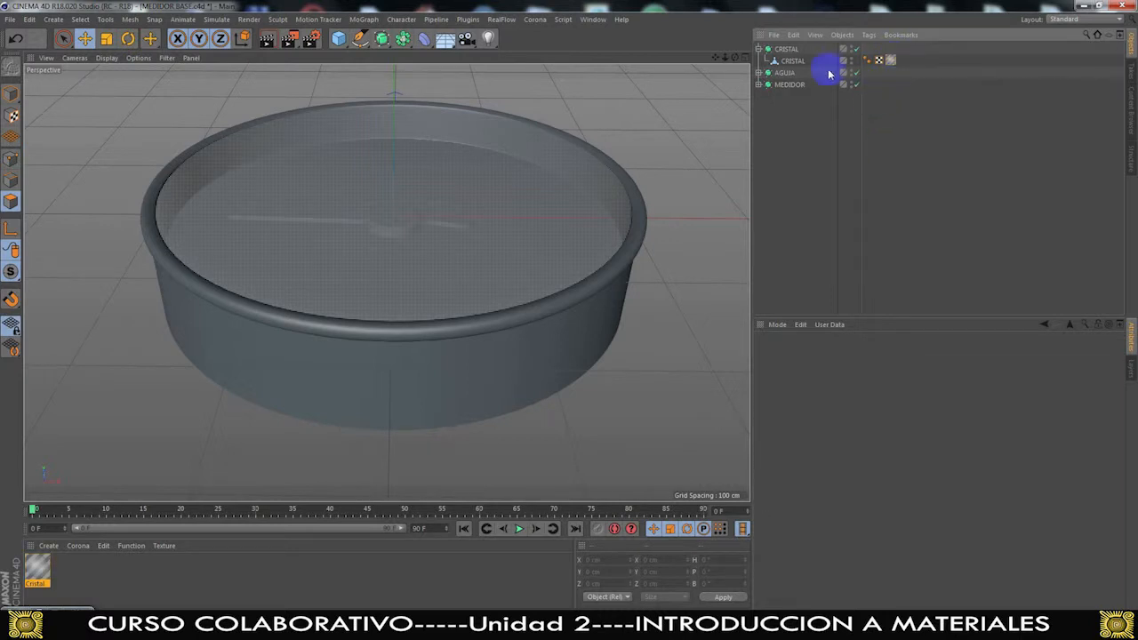
Review the tag categories available for the CRISTAL polygon object and inspect its texture tag again
right_click(799, 62)
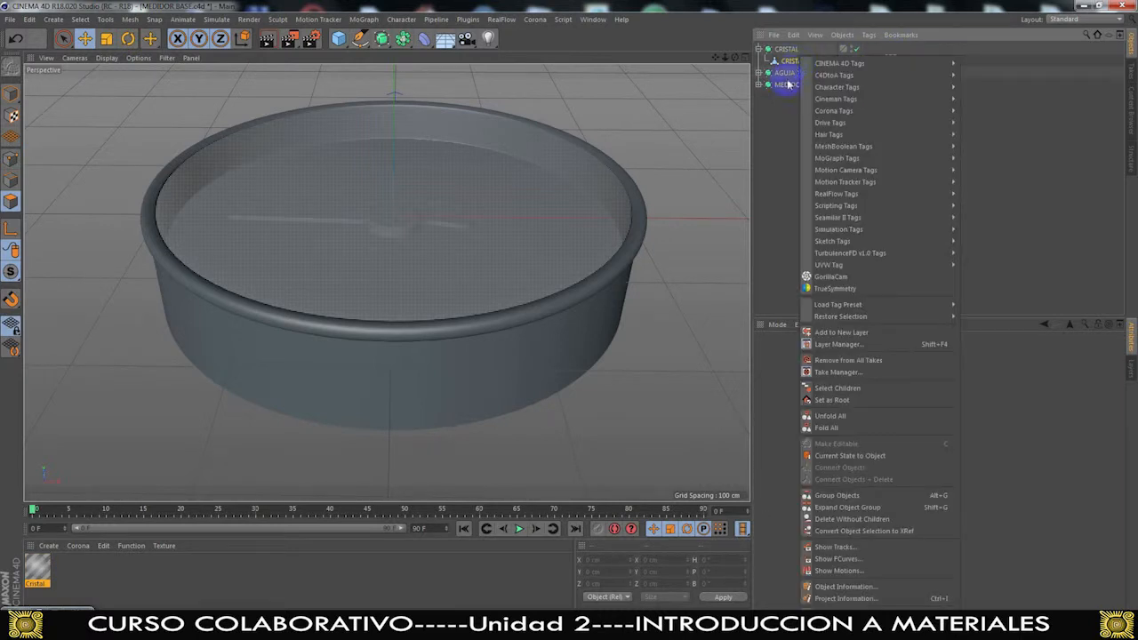
mouse_move(851, 234)
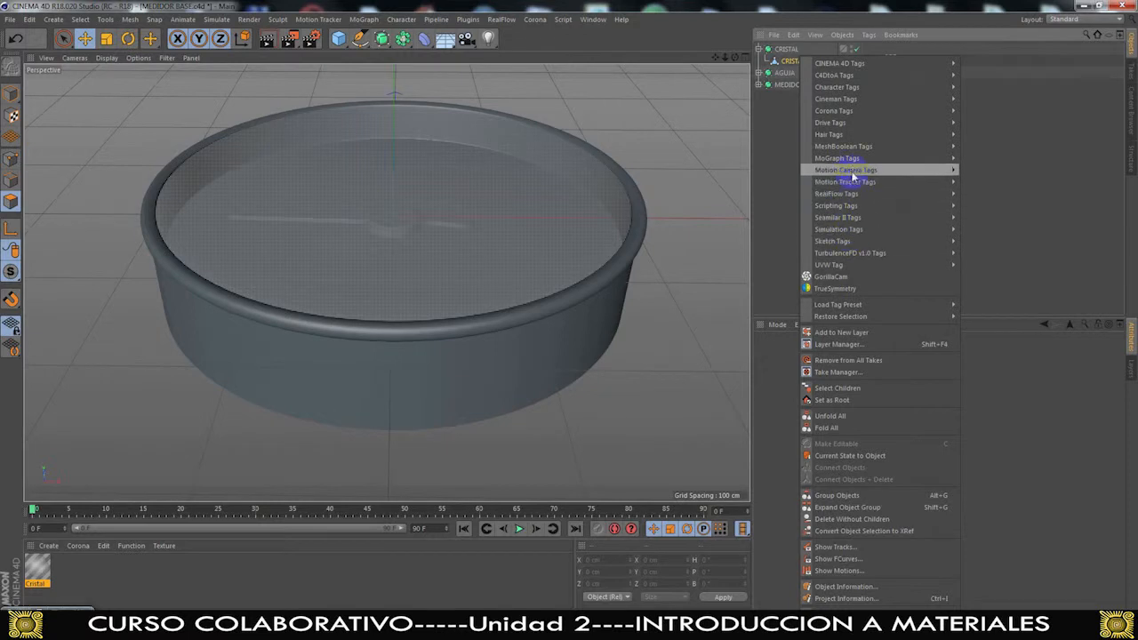
mouse_move(857, 80)
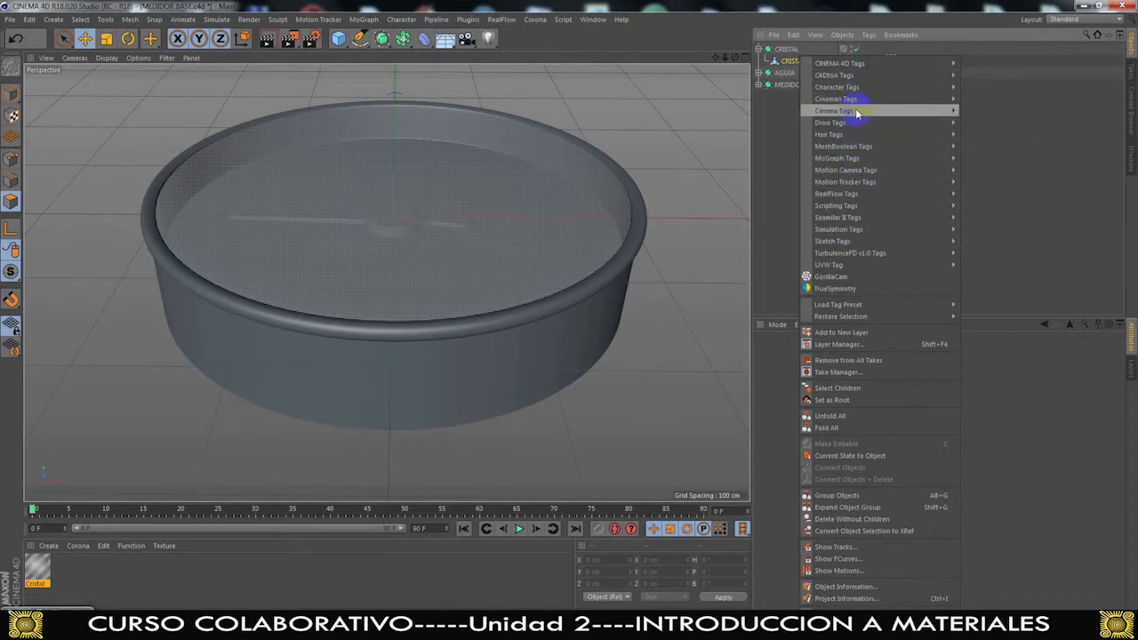
left_click(1034, 105)
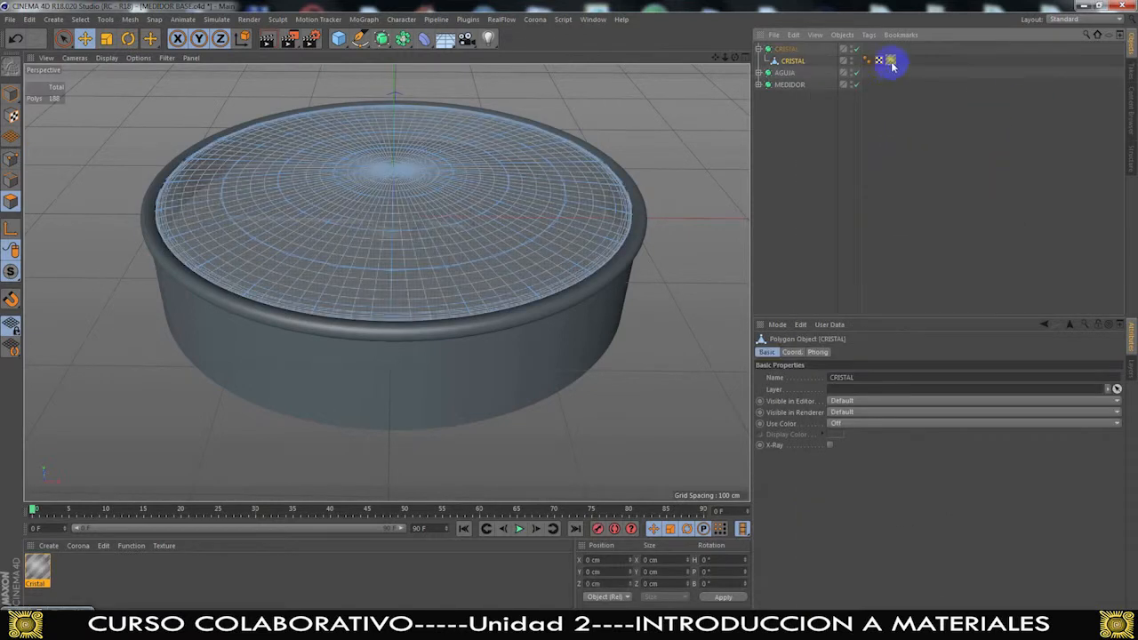
left_click(889, 59)
left_click(889, 127)
left_click(891, 59)
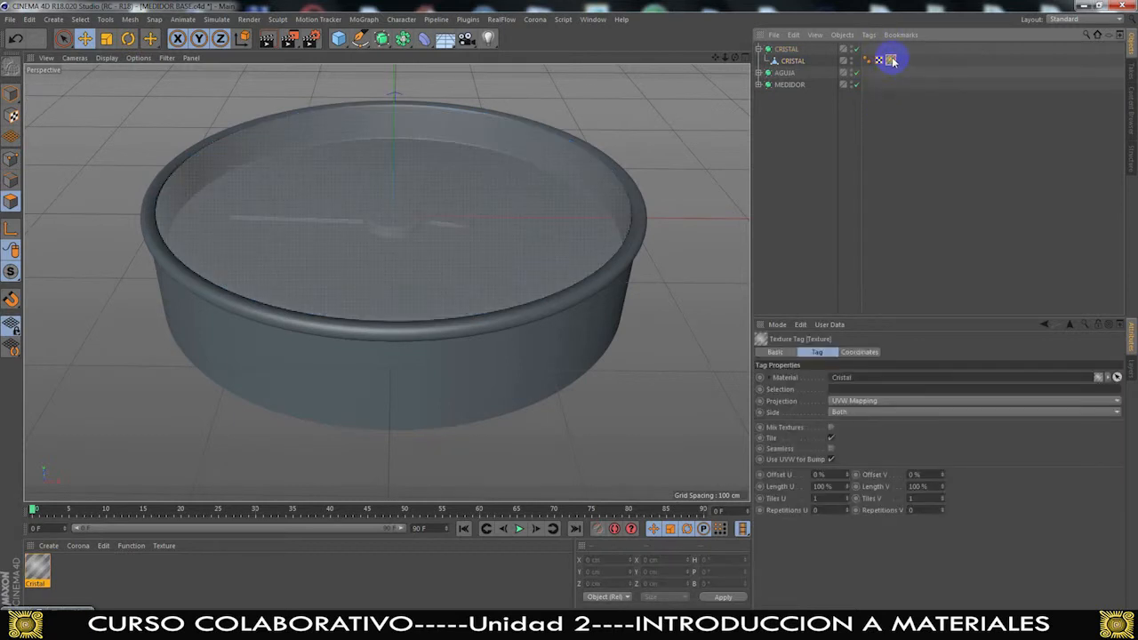
Clear the current selection and collapse the CRISTAL subdivision surface's hierarchy
left_click_drag(735, 57, 739, 102)
left_click_drag(714, 58, 659, 150)
left_click_drag(735, 58, 734, 17)
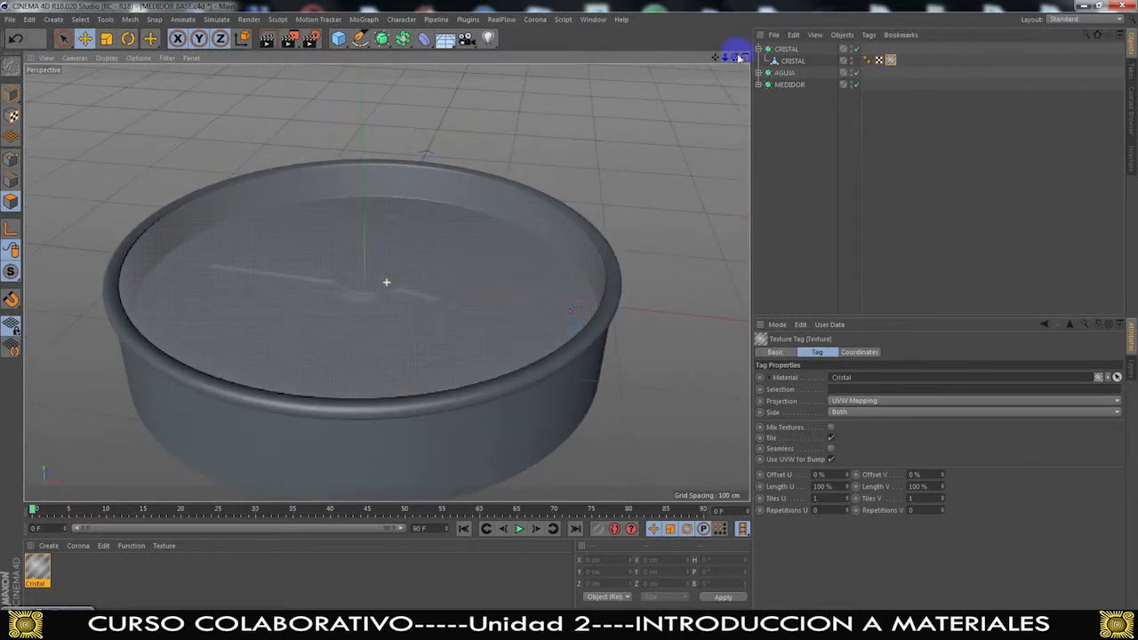
left_click_drag(714, 58, 749, 20)
left_click_drag(725, 57, 679, 62)
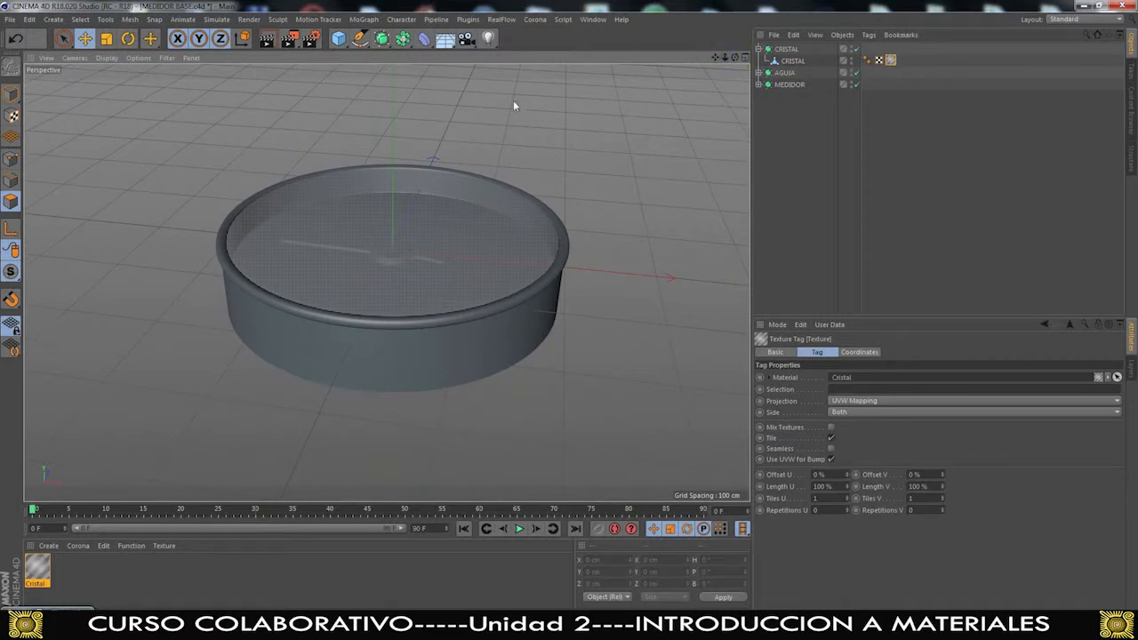
left_click(800, 134)
left_click(759, 49)
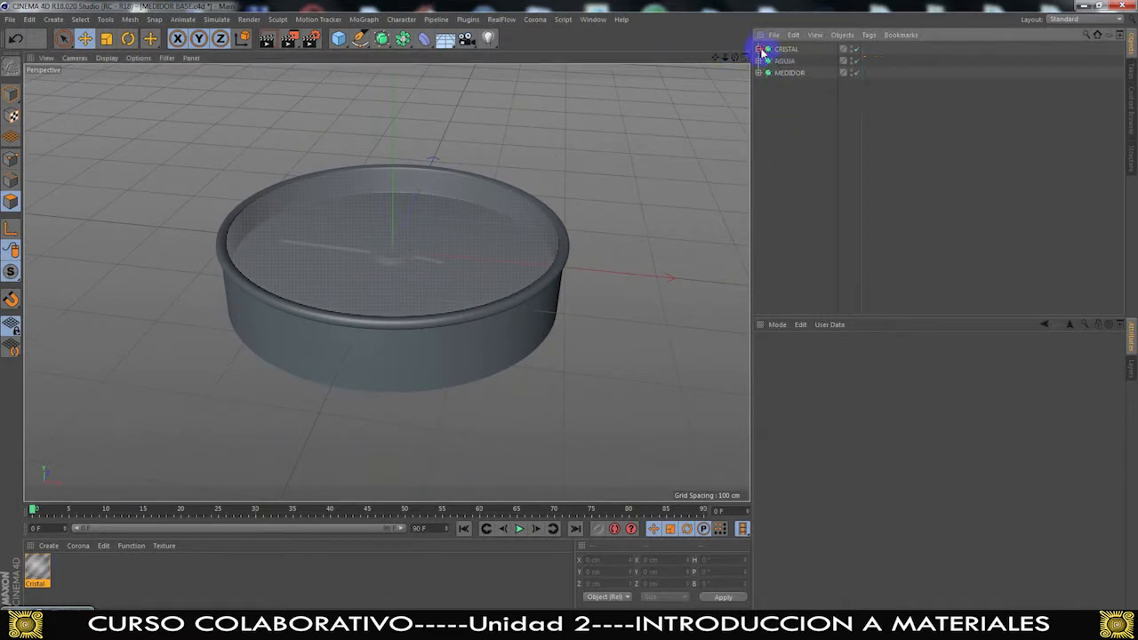
Select the CRISTAL, AGUJA and MEDIDOR subdivision surfaces and raise them together along Y until the gauge base rests on the ground plane
left_click_drag(891, 113, 771, 47)
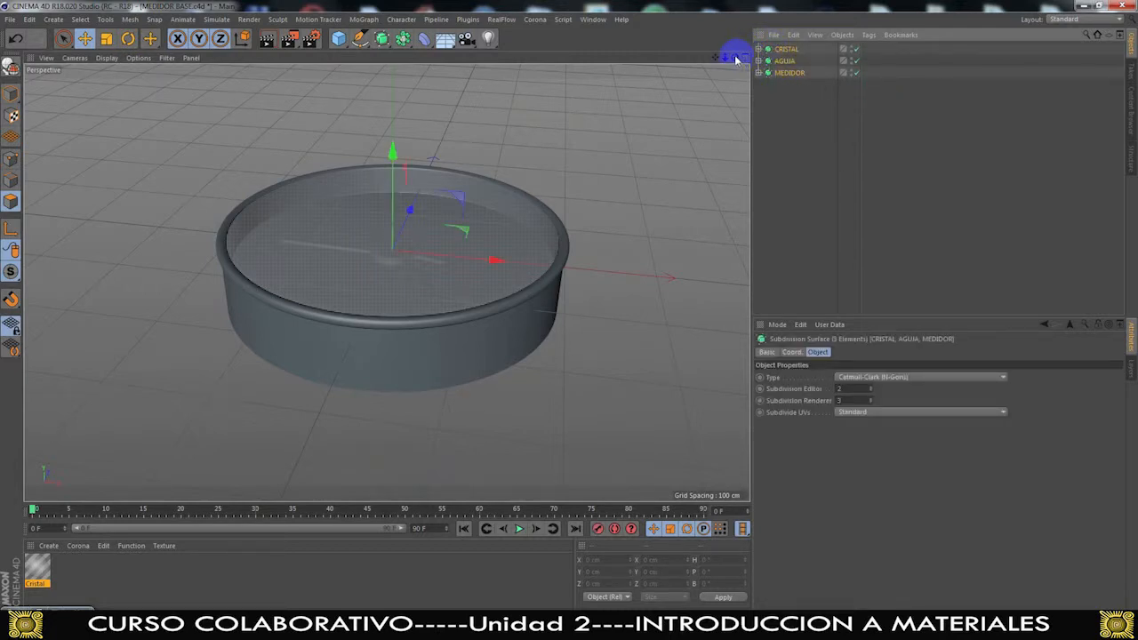
left_click_drag(568, 311, 569, 311)
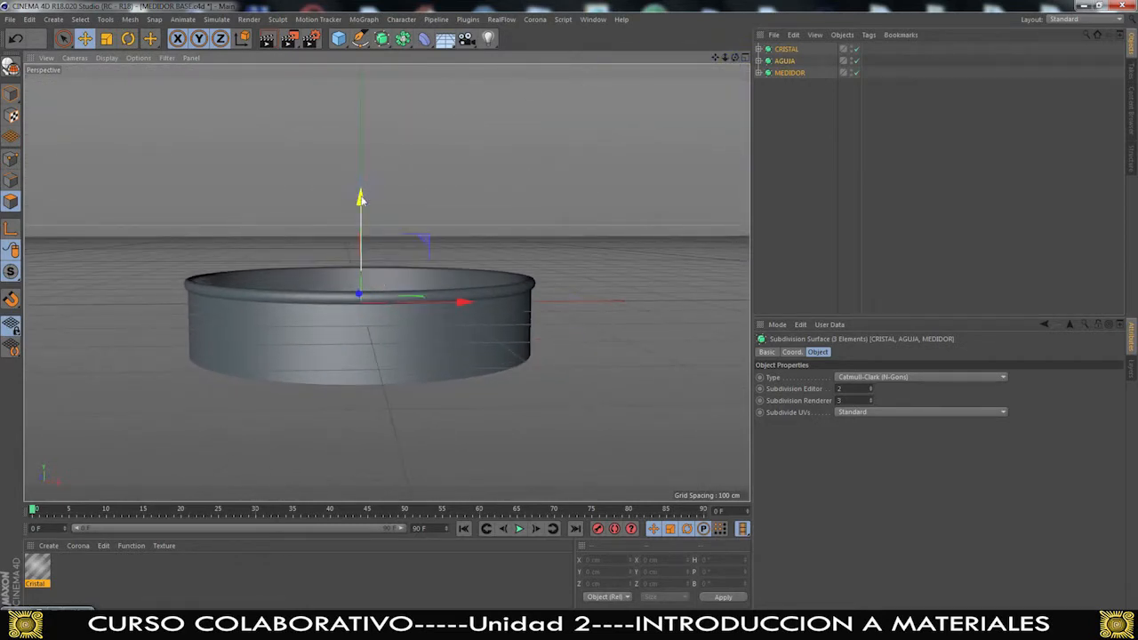
middle_click(445, 183)
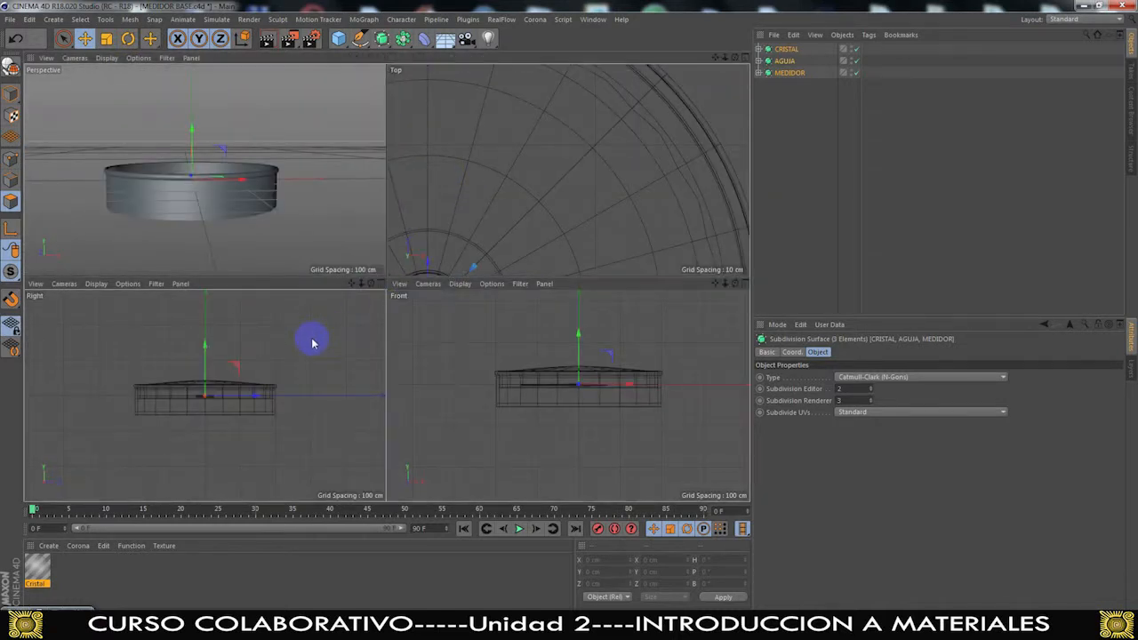
middle_click(311, 341)
left_click_drag(387, 180, 398, 144)
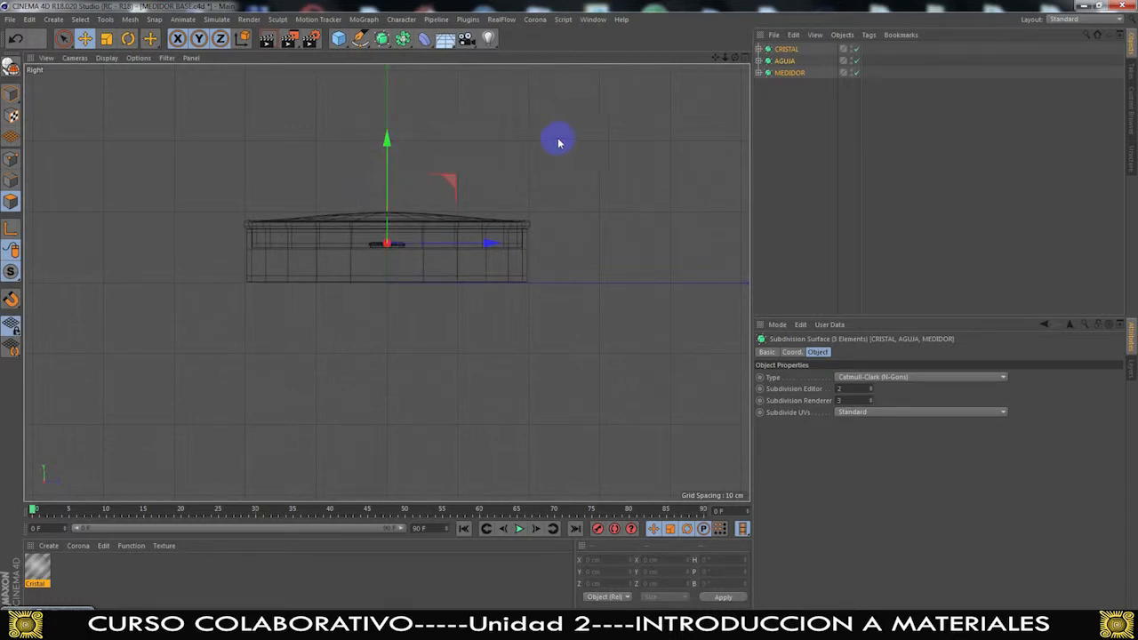
middle_click(661, 119)
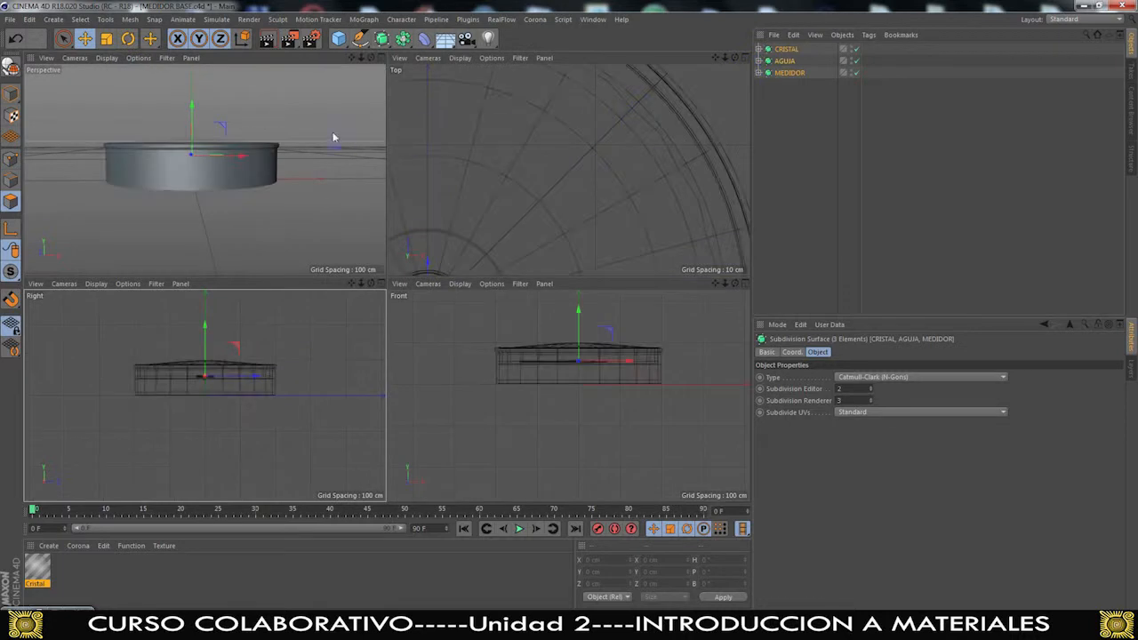
middle_click(322, 134)
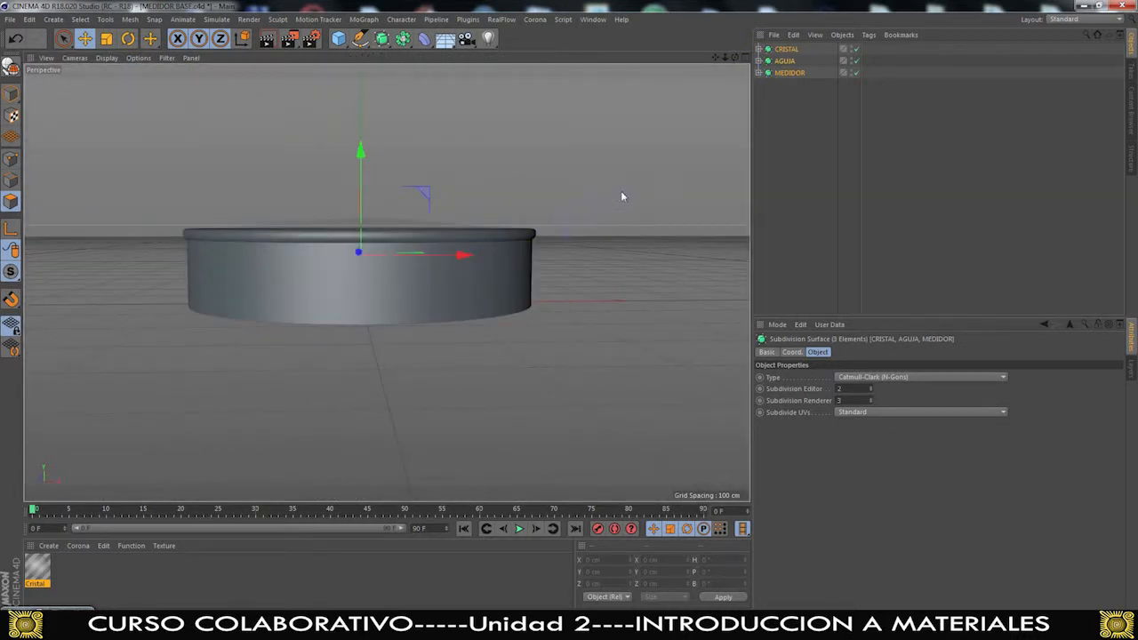
Add a Floor object to the scene beneath the gauge
left_click_drag(734, 55, 629, 177)
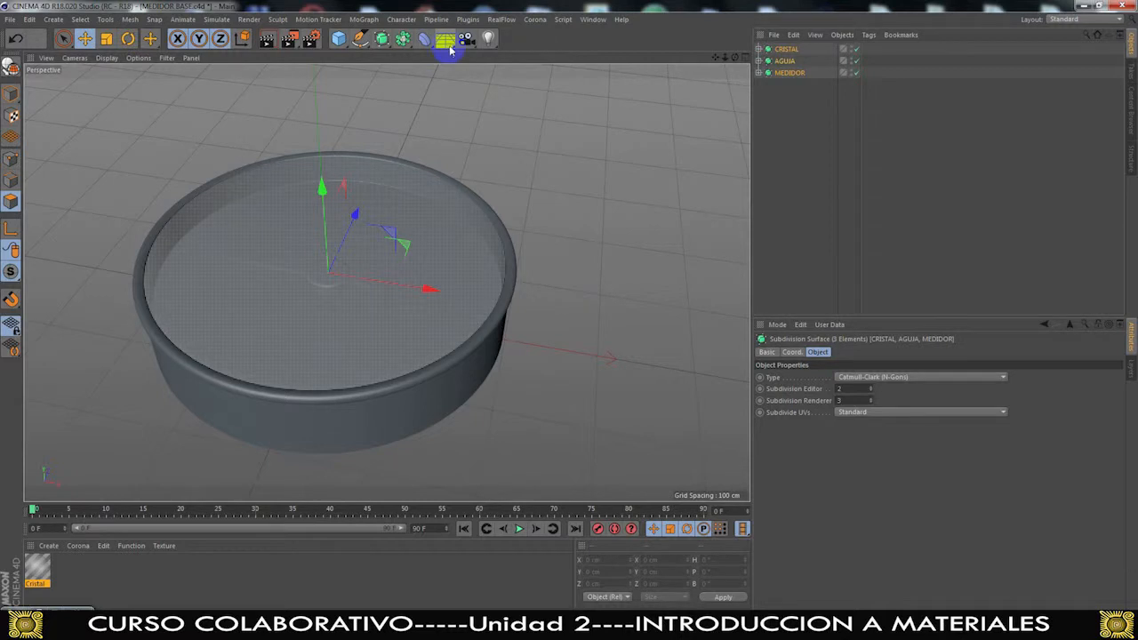
left_click(451, 46)
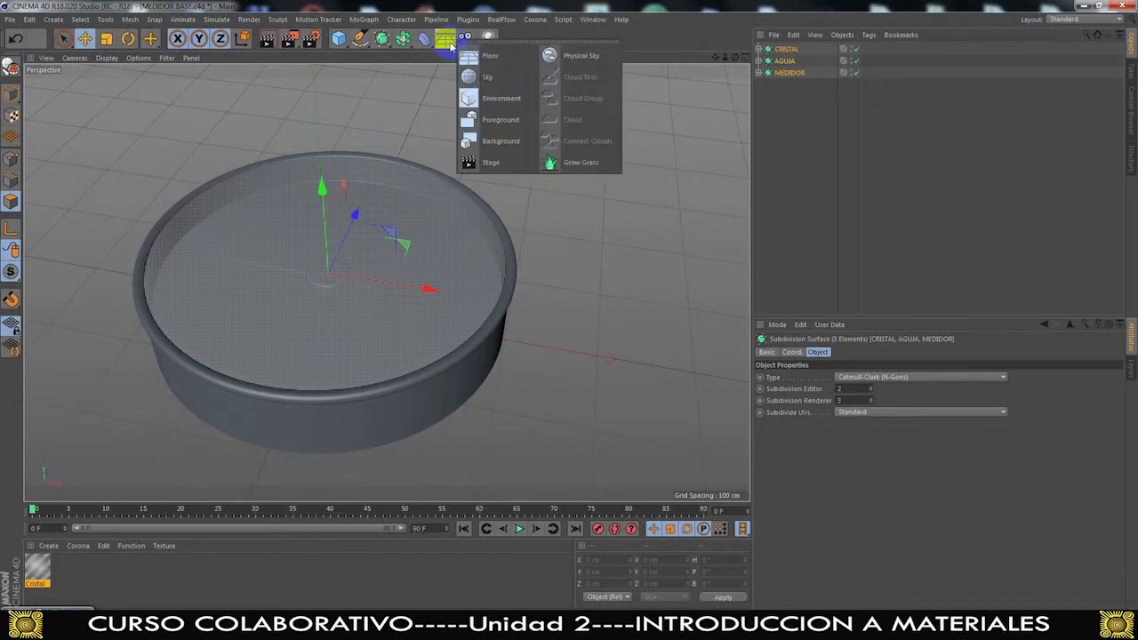
left_click(448, 49)
left_click(447, 49)
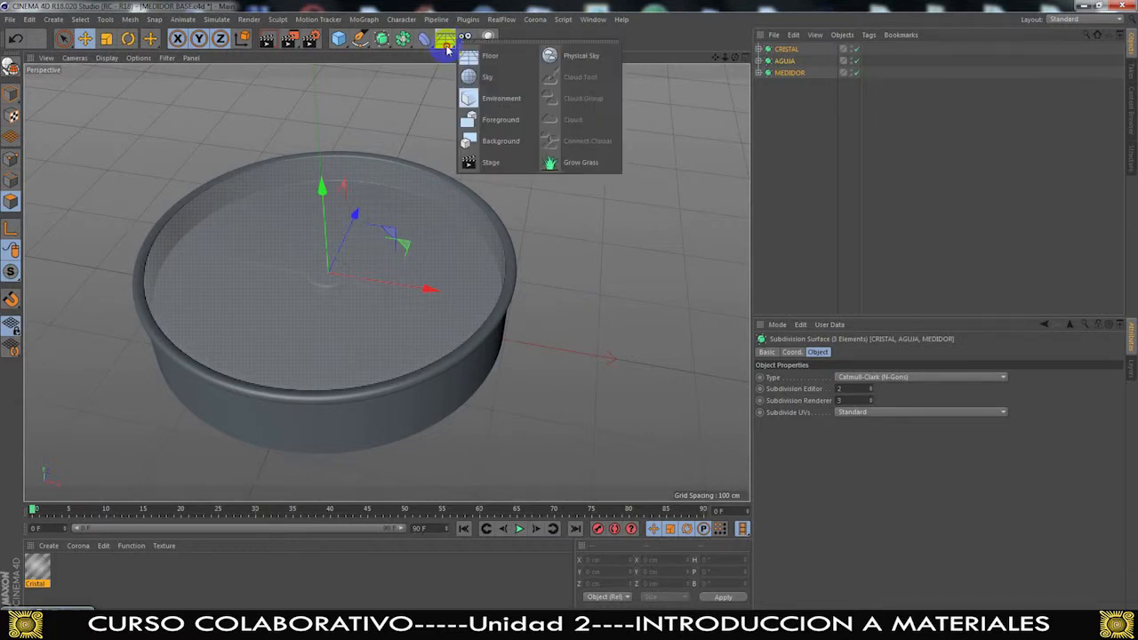
left_click(488, 59)
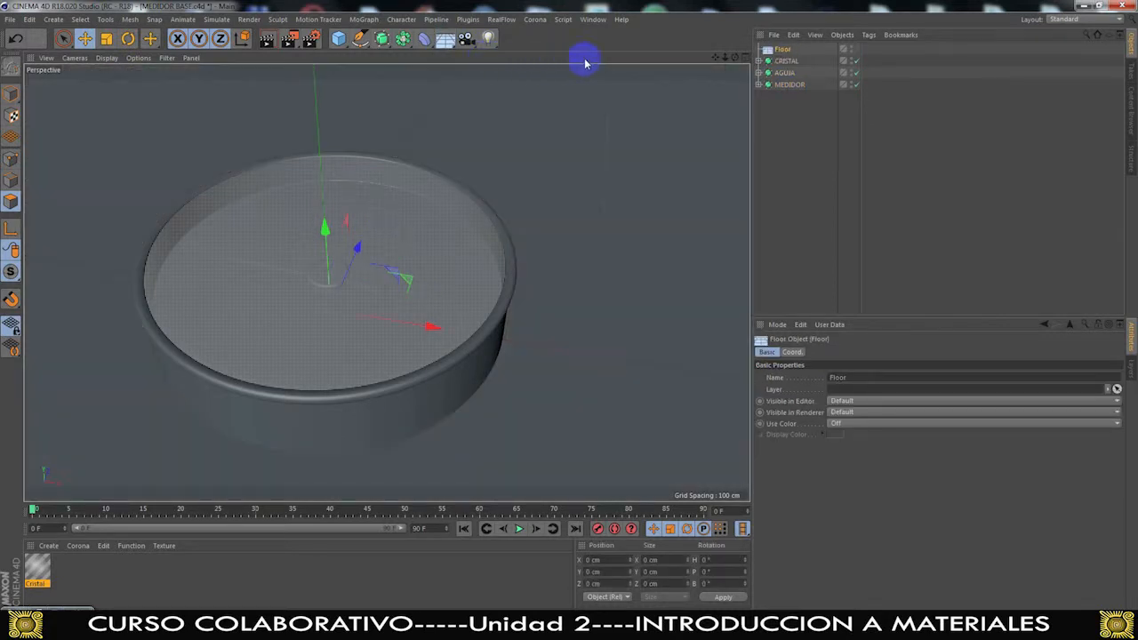
Add a Physical Sky object to light the gauge scene and frame the gauge against the horizon
left_click(482, 43)
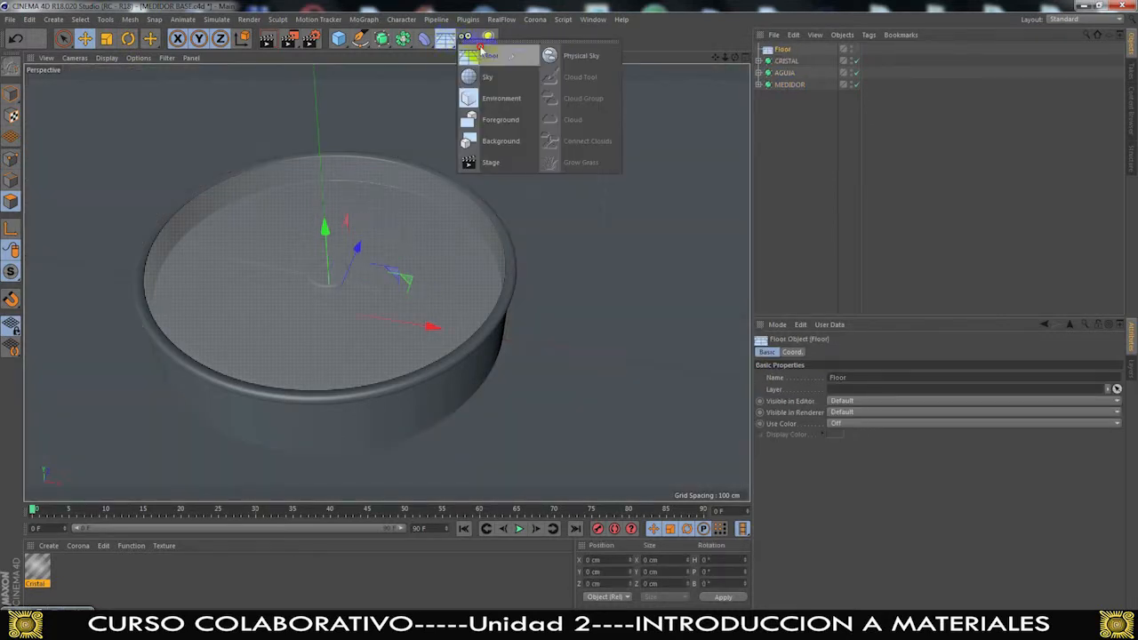
left_click(580, 57)
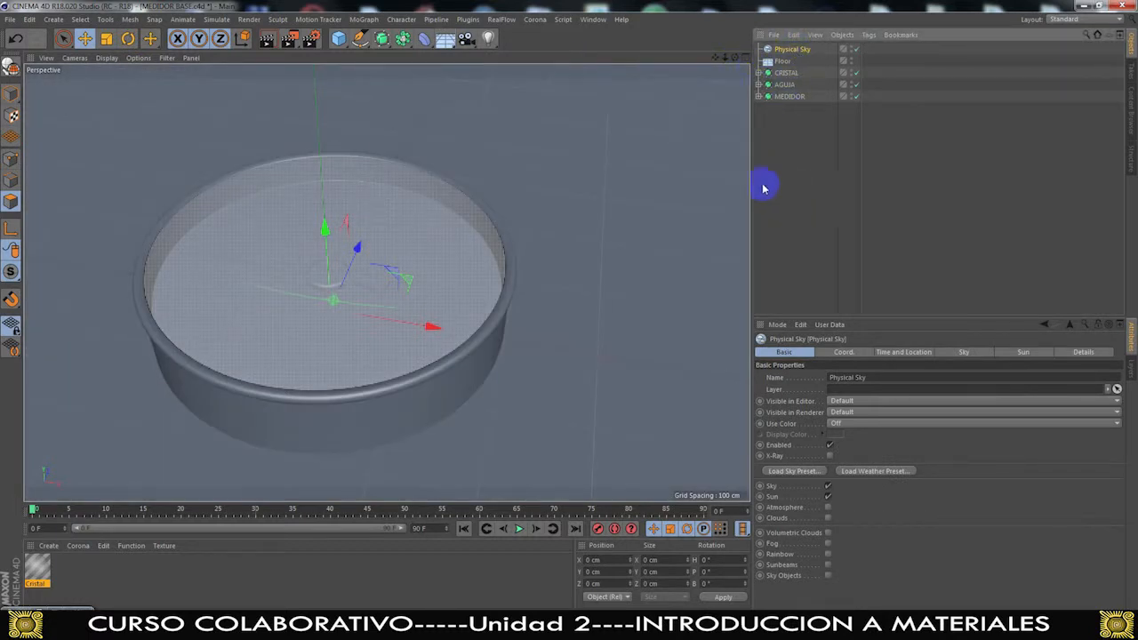
left_click_drag(734, 55, 569, 311)
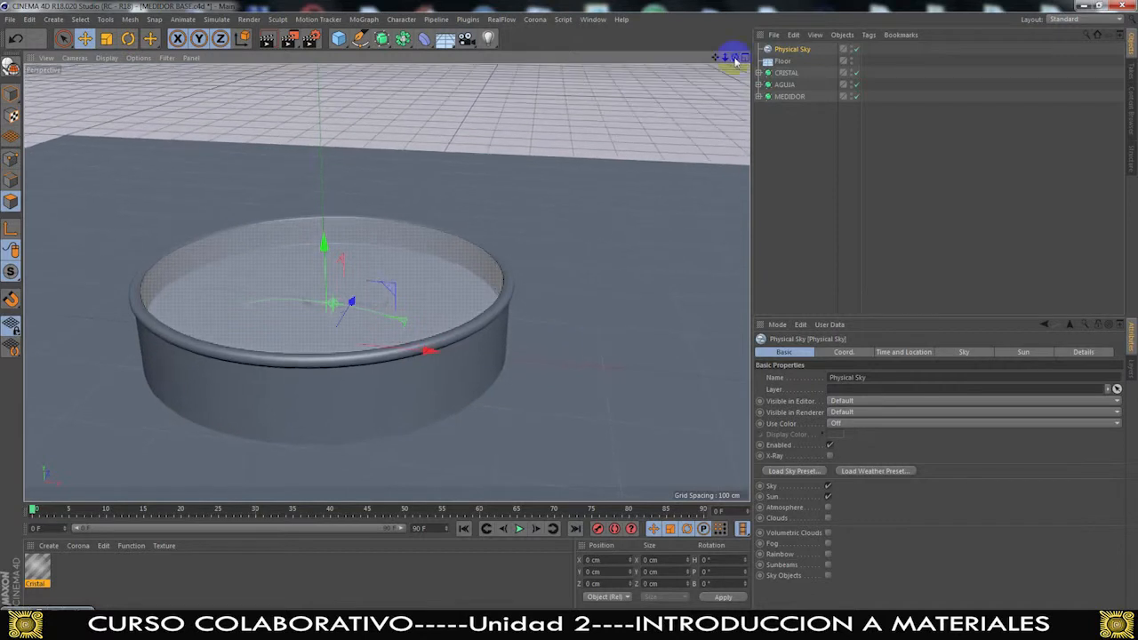
left_click_drag(715, 56, 570, 311)
left_click_drag(387, 282, 405, 273)
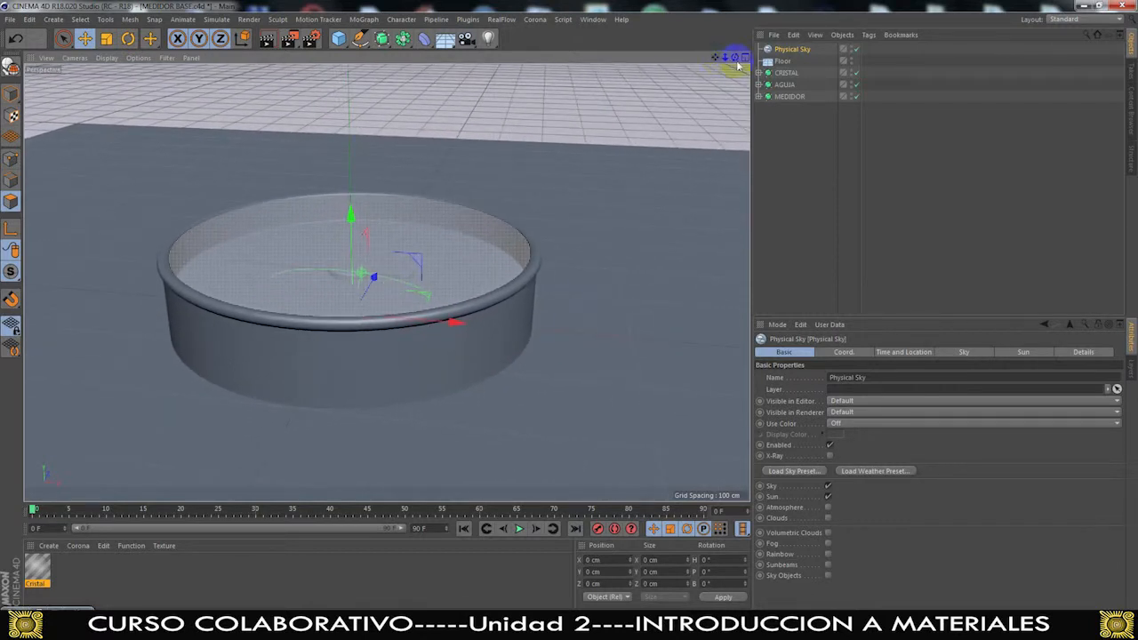
left_click_drag(737, 64, 569, 315)
Render the gauge with its floor and sky to the Picture Viewer, and close the viewer after checking the result
left_click(783, 62)
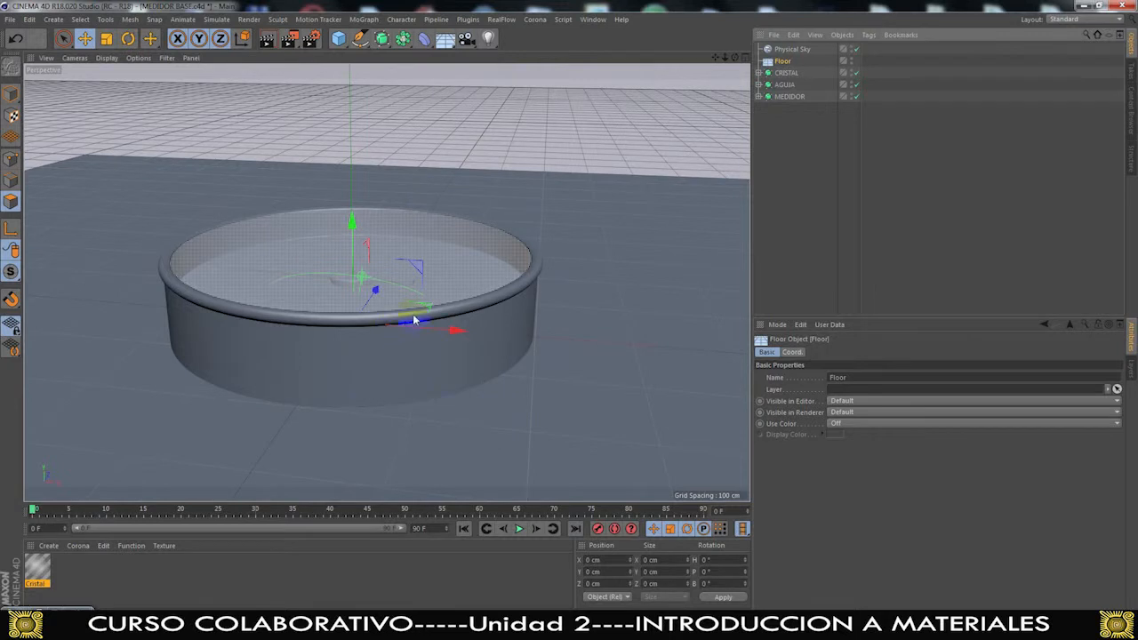
scroll(413, 320, "down", 5)
scroll(444, 306, "up", 2)
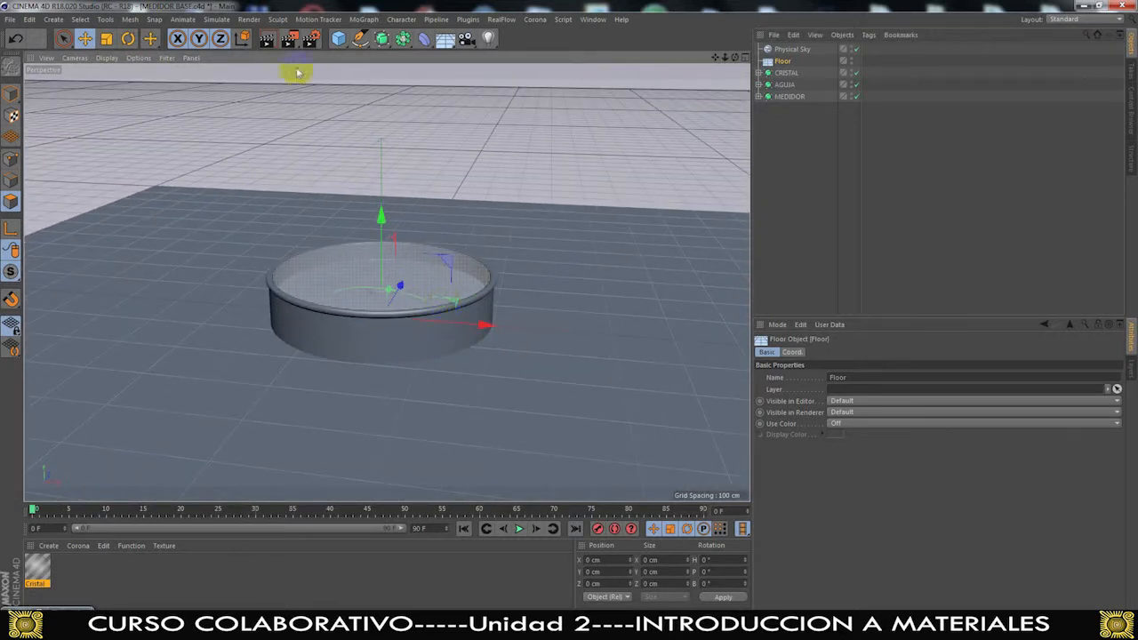
left_click(289, 38)
scroll(466, 316, "down", 4)
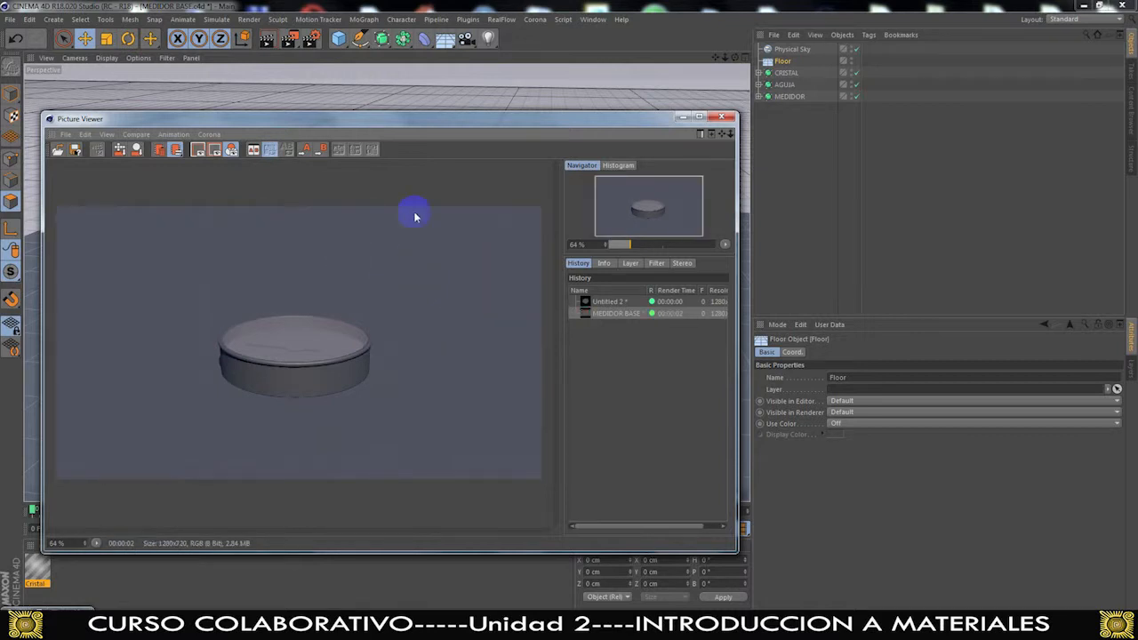
left_click(728, 116)
Frame the gauge closer and enable the Atmosphere option of the Physical Sky
scroll(564, 191, "up", 3)
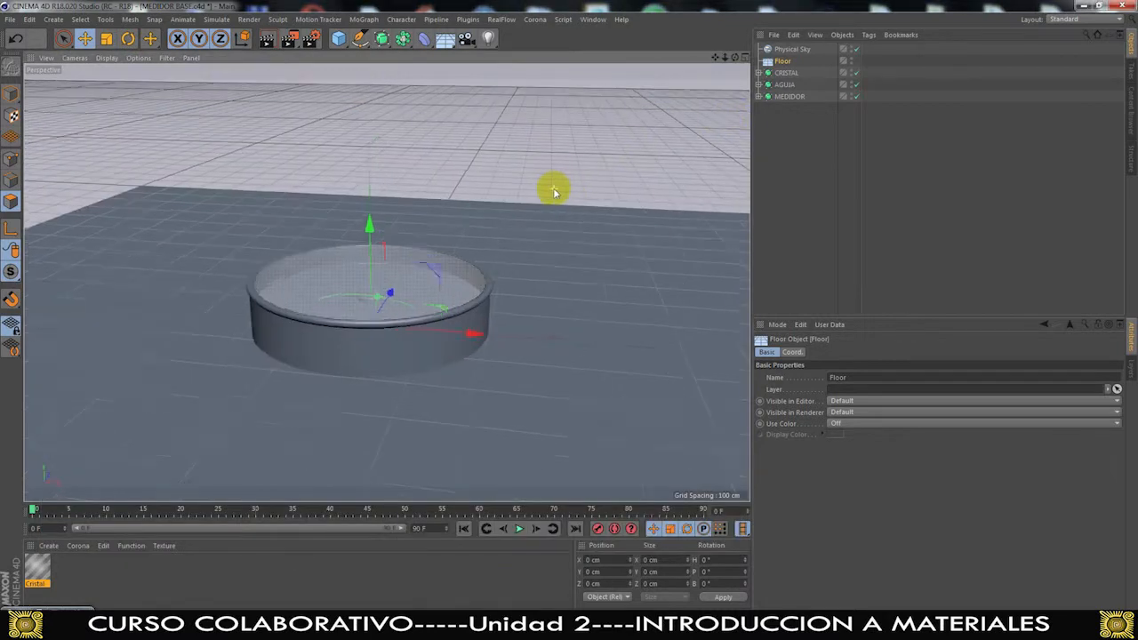
left_click_drag(734, 57, 734, 60)
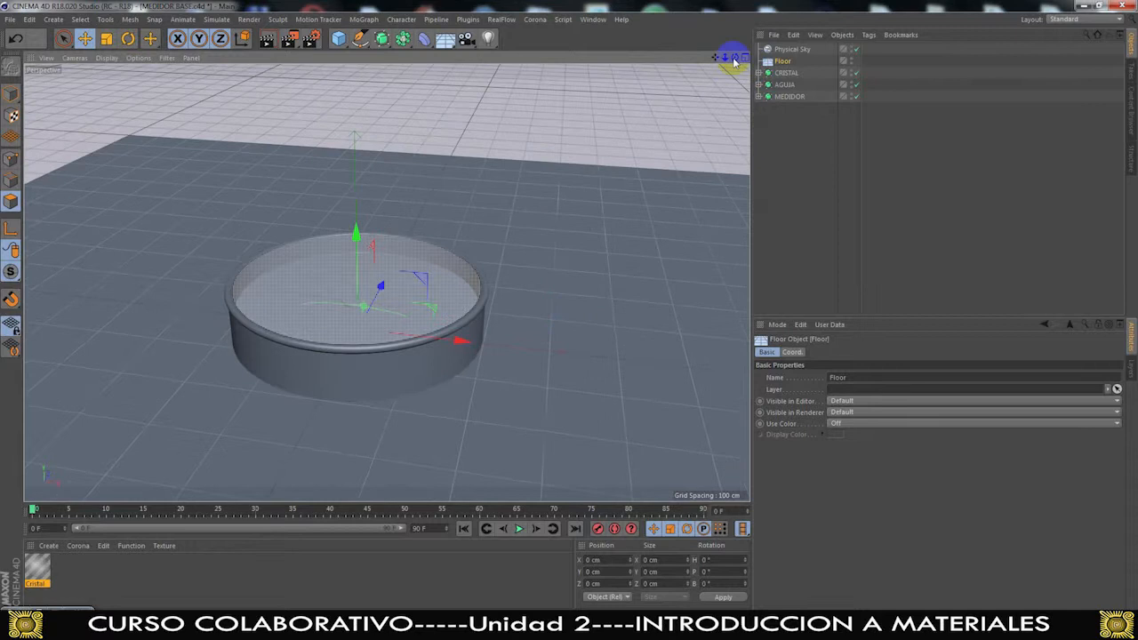
right_click_drag(366, 307, 422, 300, "alt")
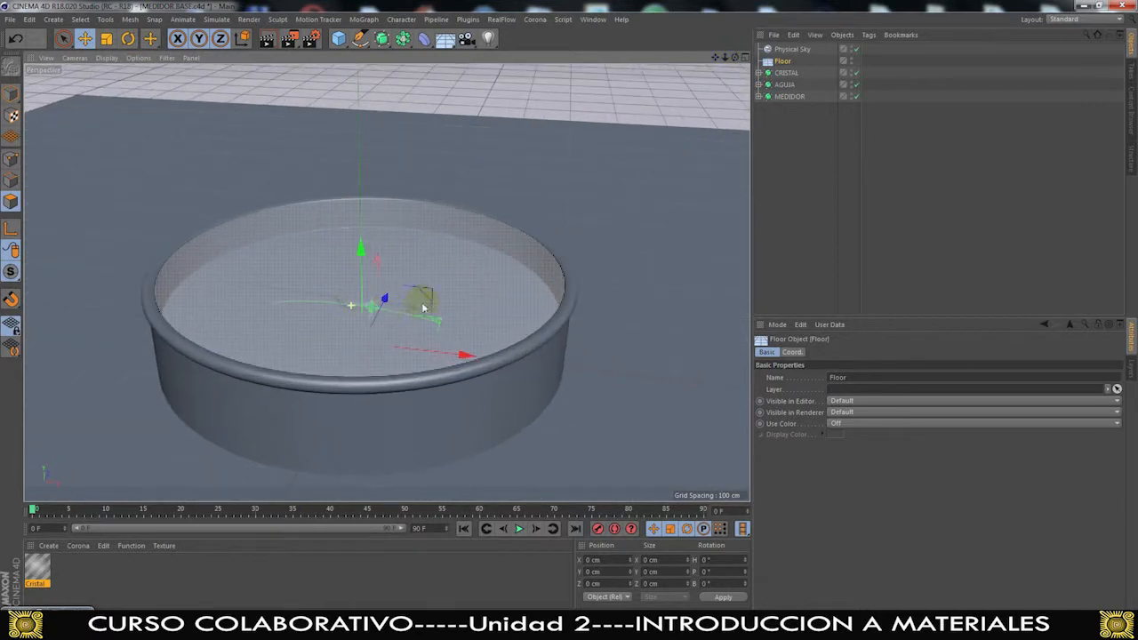
mouse_move(715, 58)
left_mouse_down()
mouse_move(735, 22)
mouse_move(738, 60)
left_mouse_up()
left_click(787, 49)
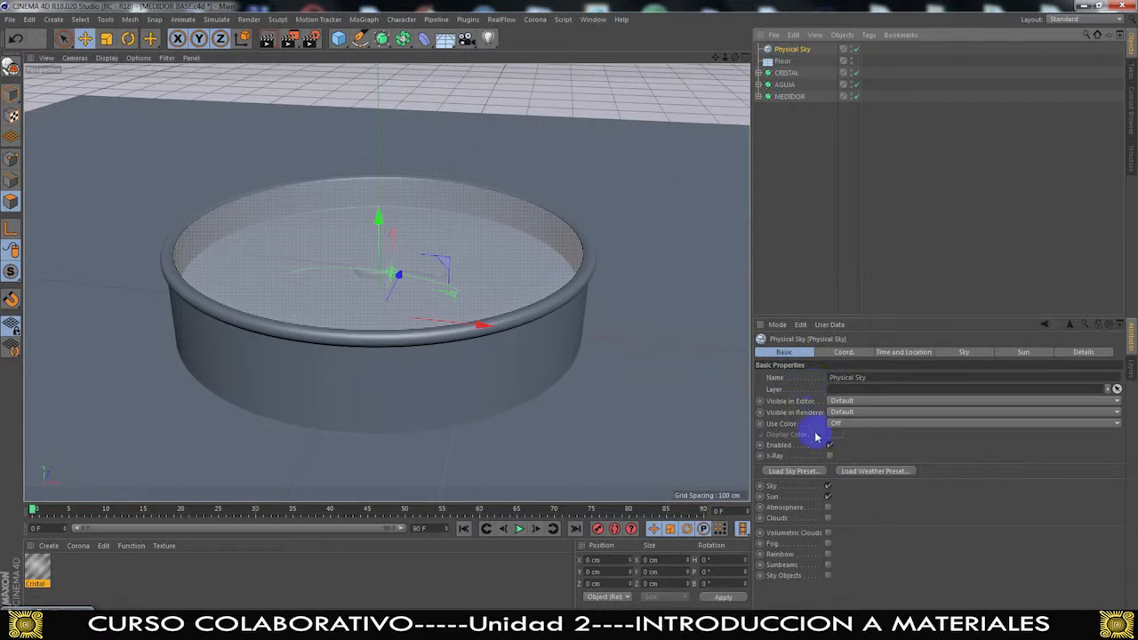
left_click(827, 508)
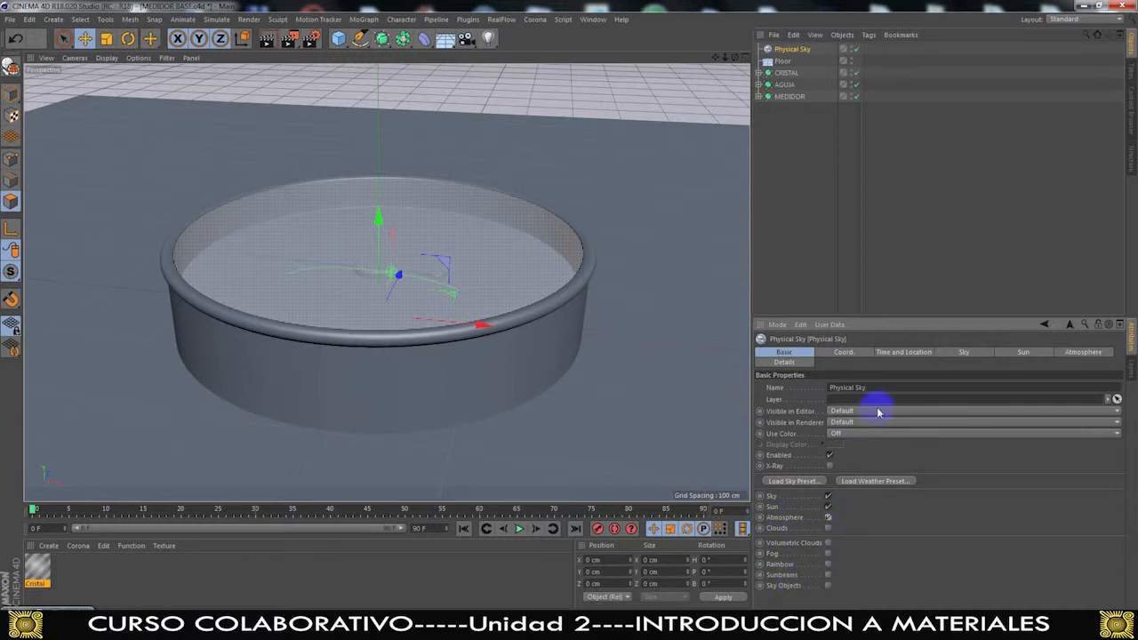
Set the Physical Sky's time of day to about 16:08 in its time and location settings
left_click(846, 354)
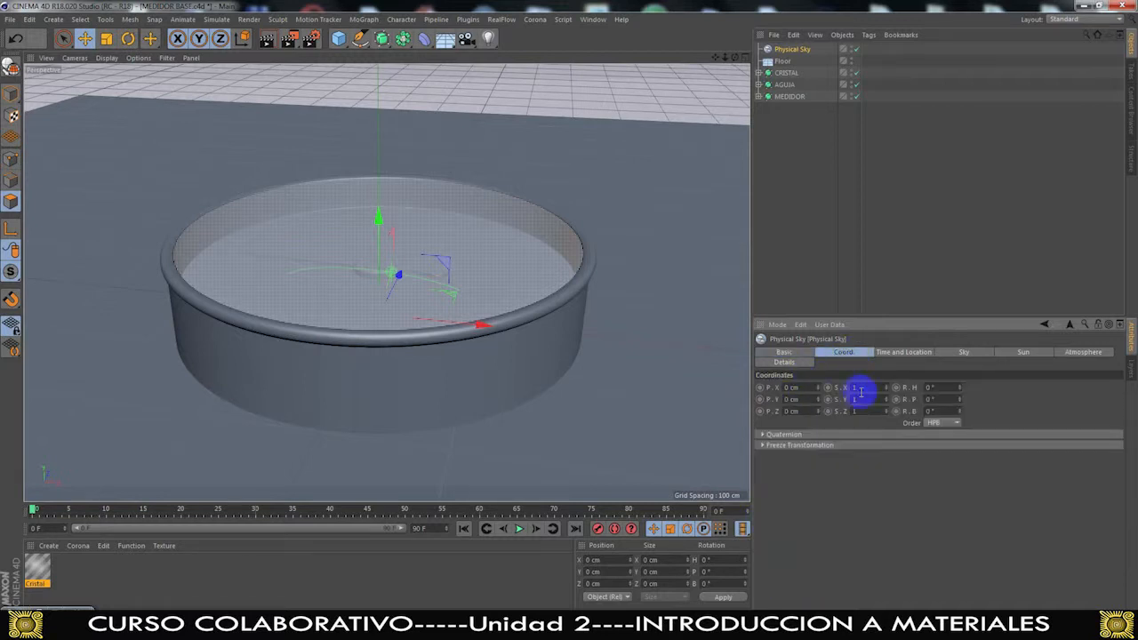
left_click(894, 356)
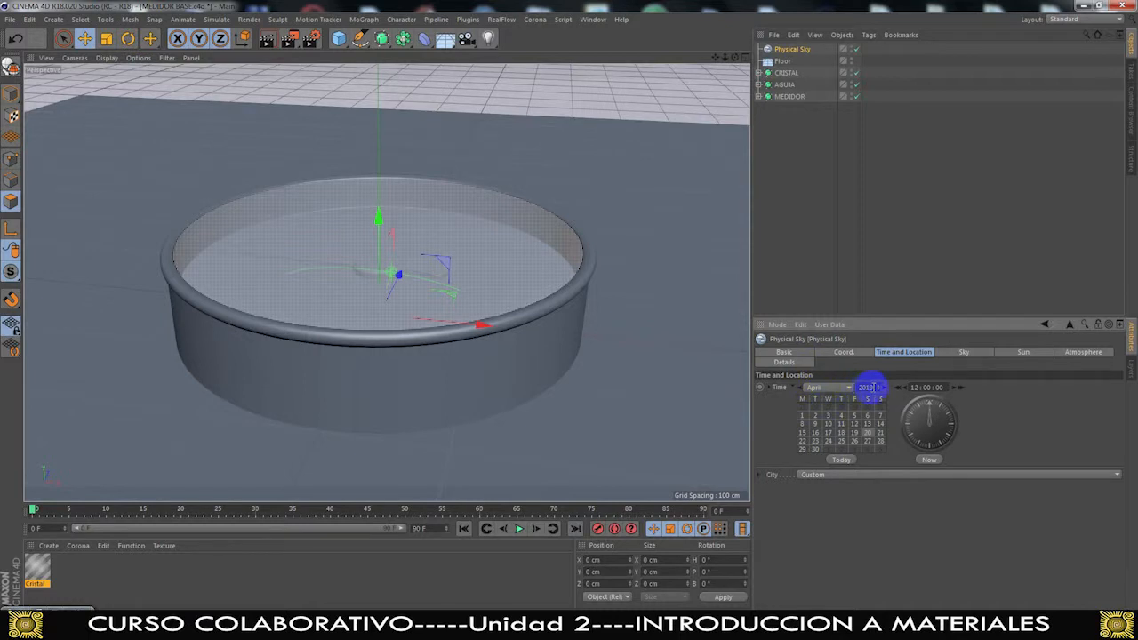
mouse_move(925, 403)
left_mouse_down()
mouse_move(930, 418)
mouse_move(900, 399)
left_mouse_up()
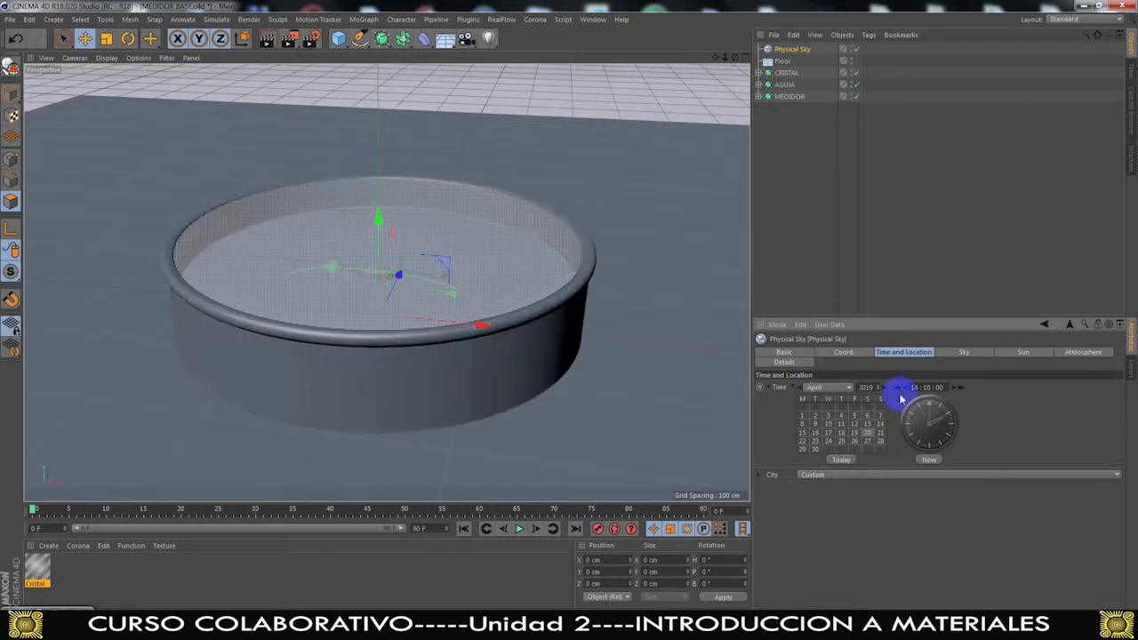
left_click(942, 432)
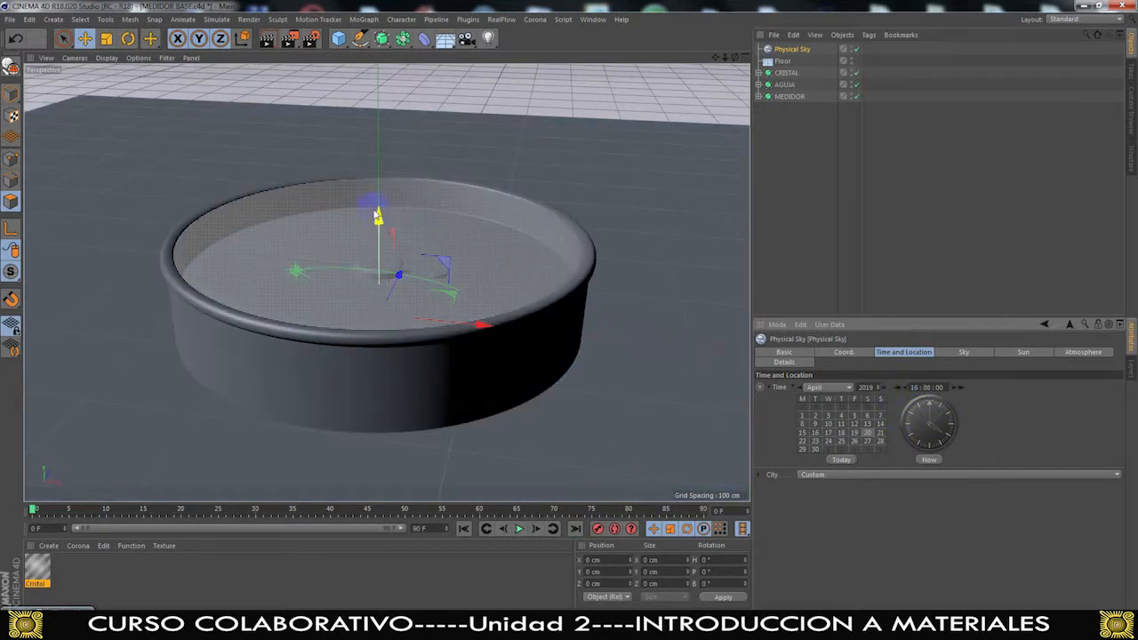
Enable shadow display in the perspective viewport and render a test image of the gauge to the Picture Viewer
left_click(138, 58)
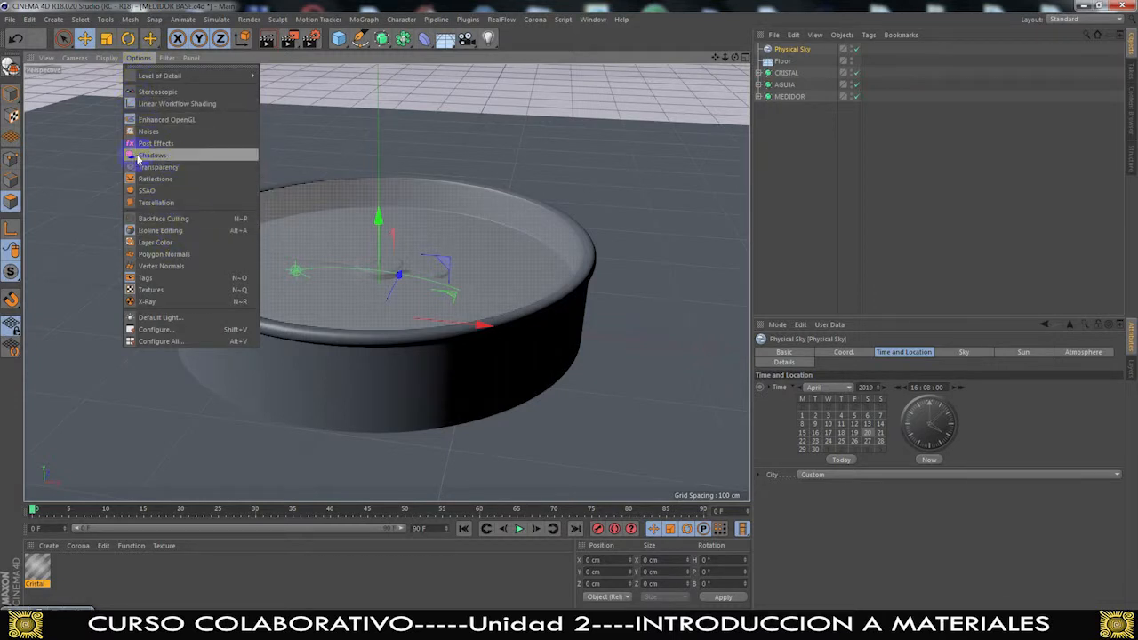
left_click(140, 156)
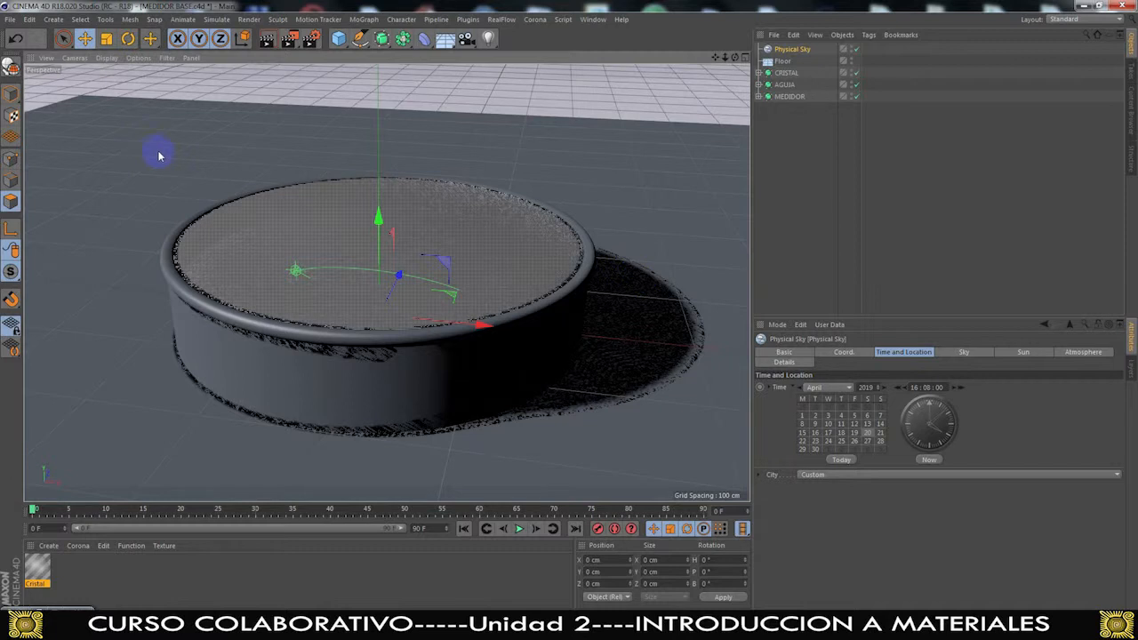
left_click(290, 39)
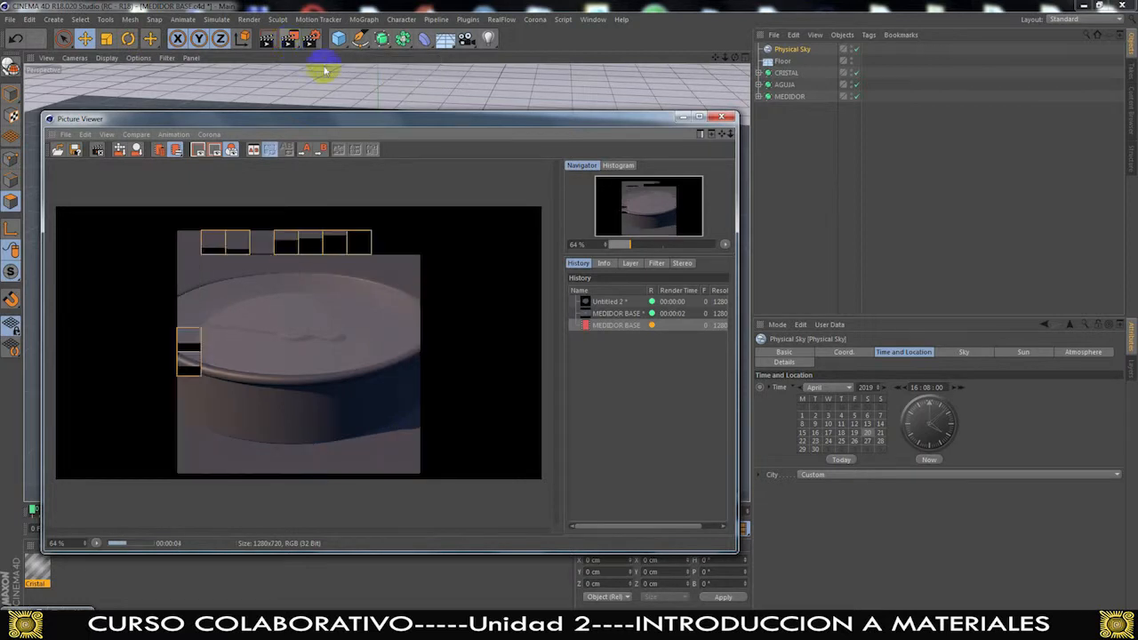
left_click(723, 118)
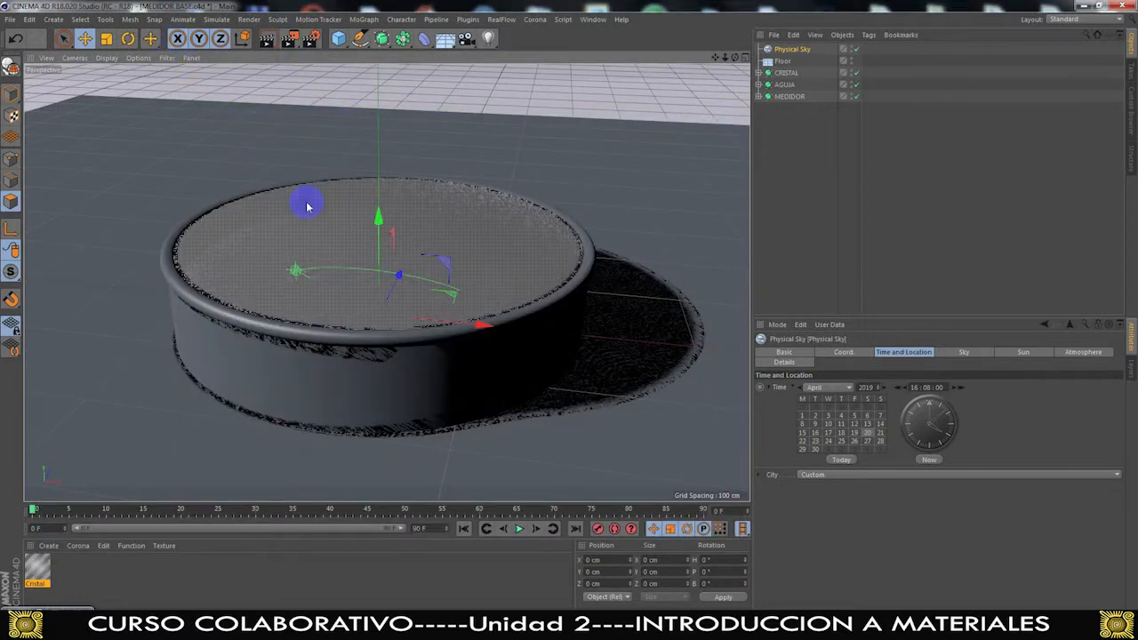
Turn off the viewport's shadow display and set the Physical Sky's time of day to about 14:13
left_click(140, 59)
left_click(153, 155)
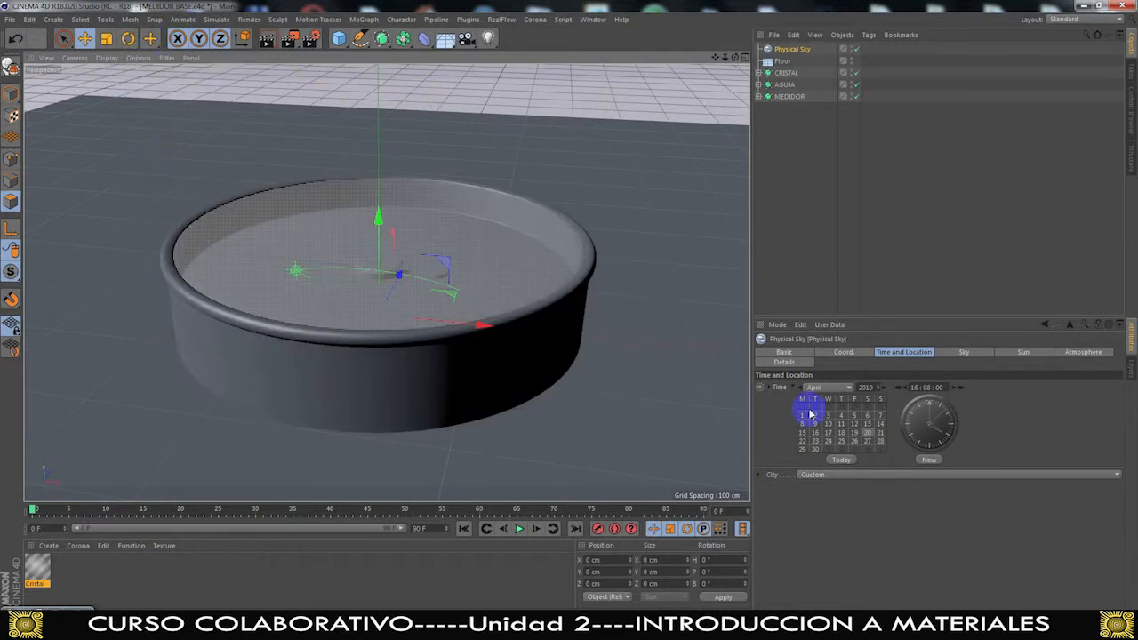
left_click(899, 388)
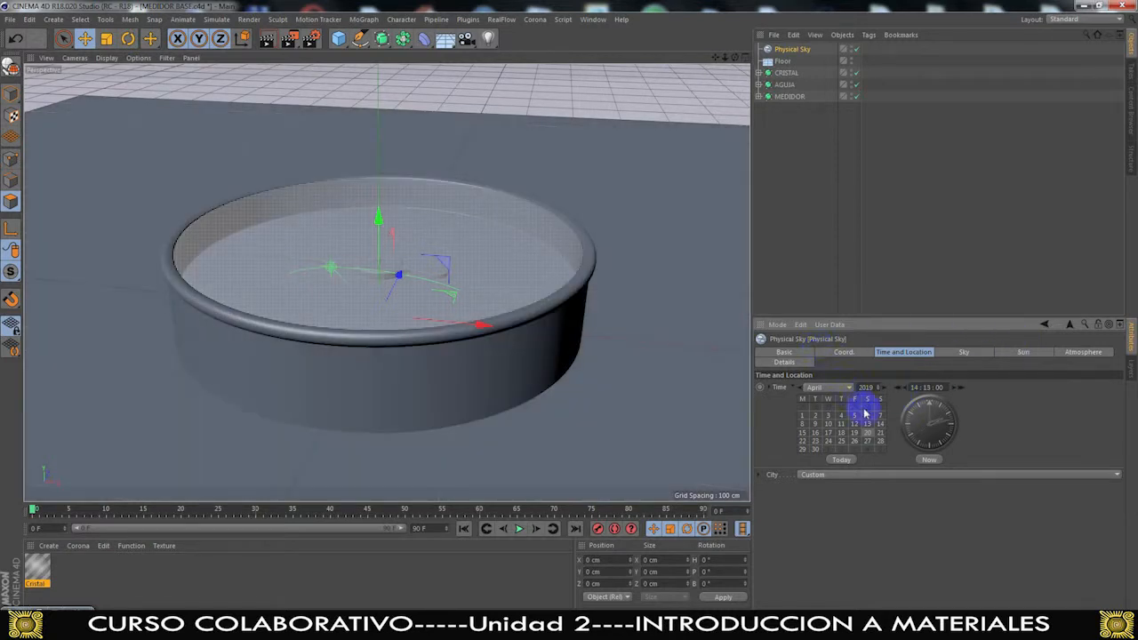
Try the current time for the Physical Sky, and return its time of day to about 14:03
left_click(930, 461)
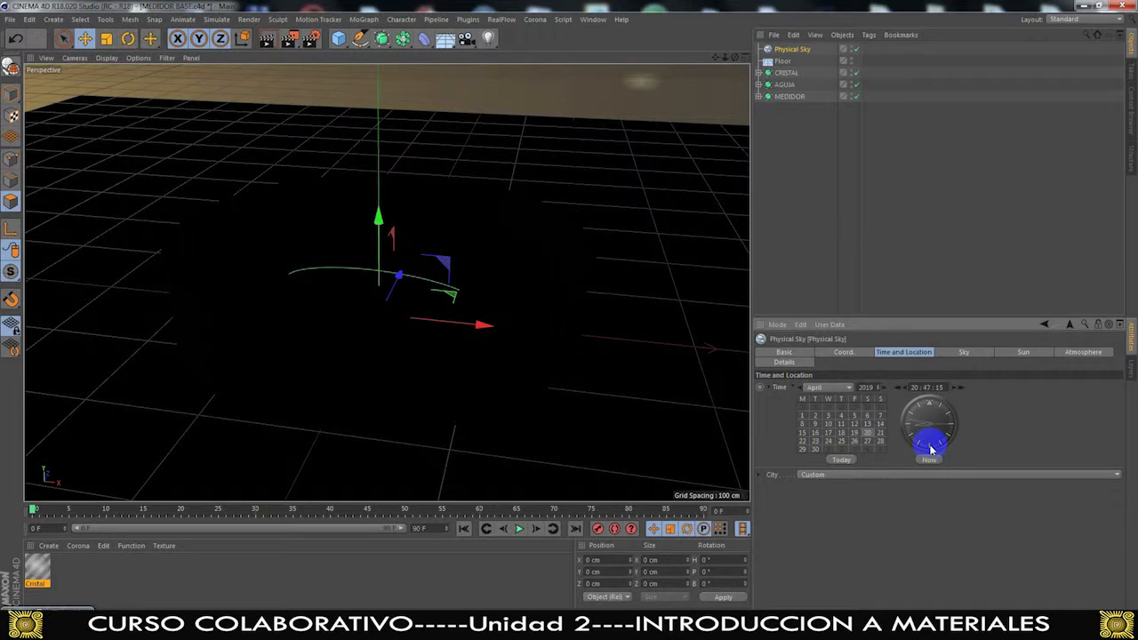
left_click_drag(925, 423, 900, 388)
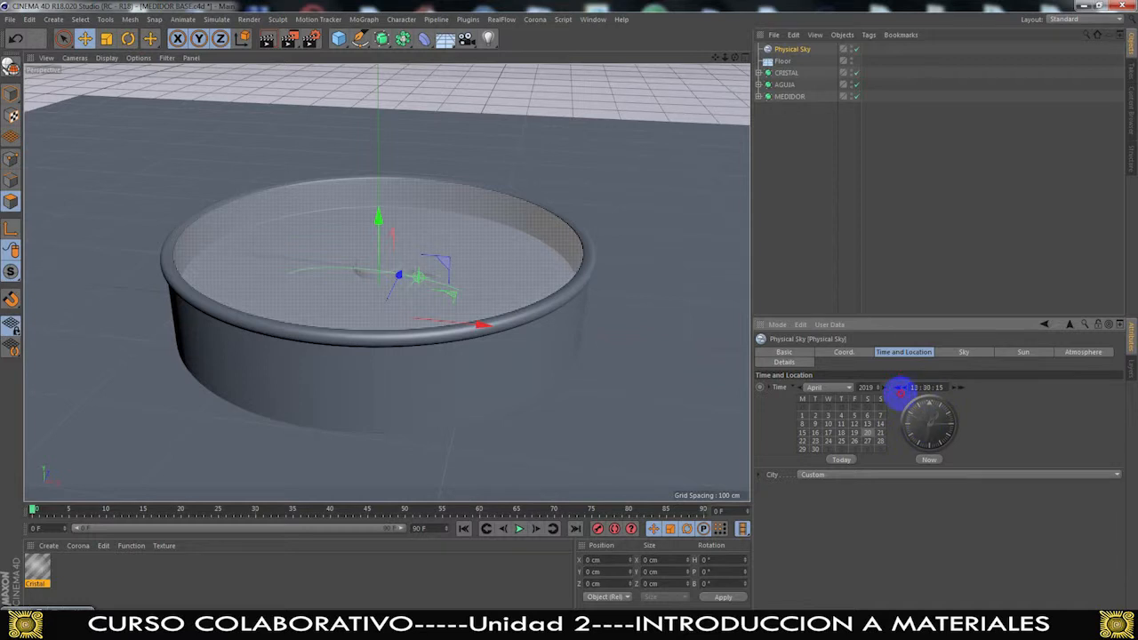
left_click(900, 389)
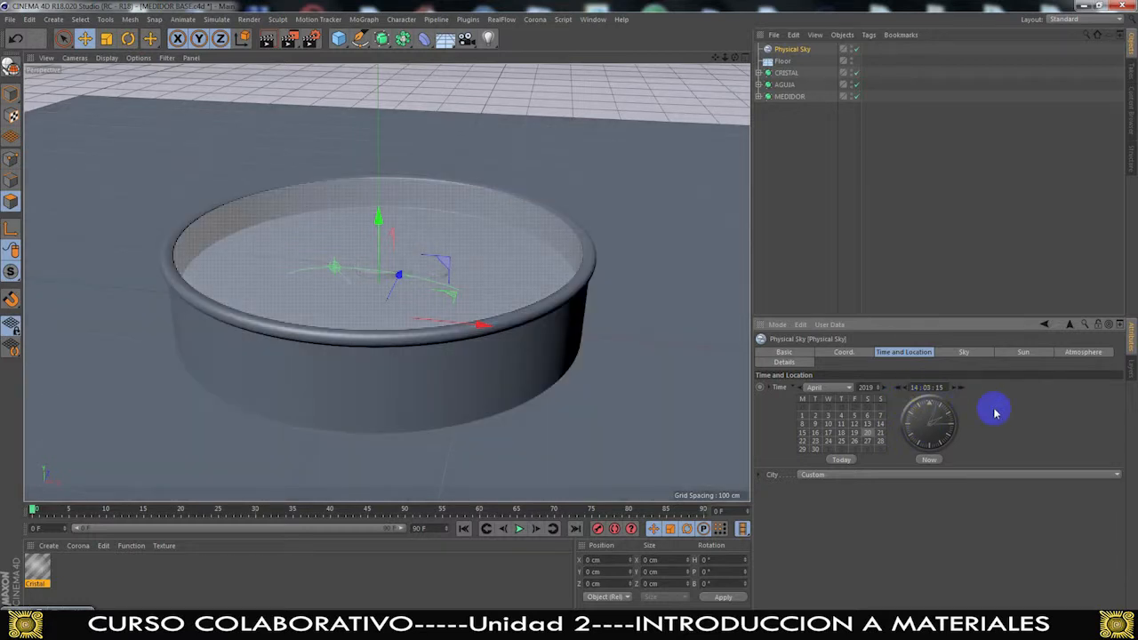
Set the Physical Sky's city to Montevideo, Uruguay, South America
left_click(818, 479)
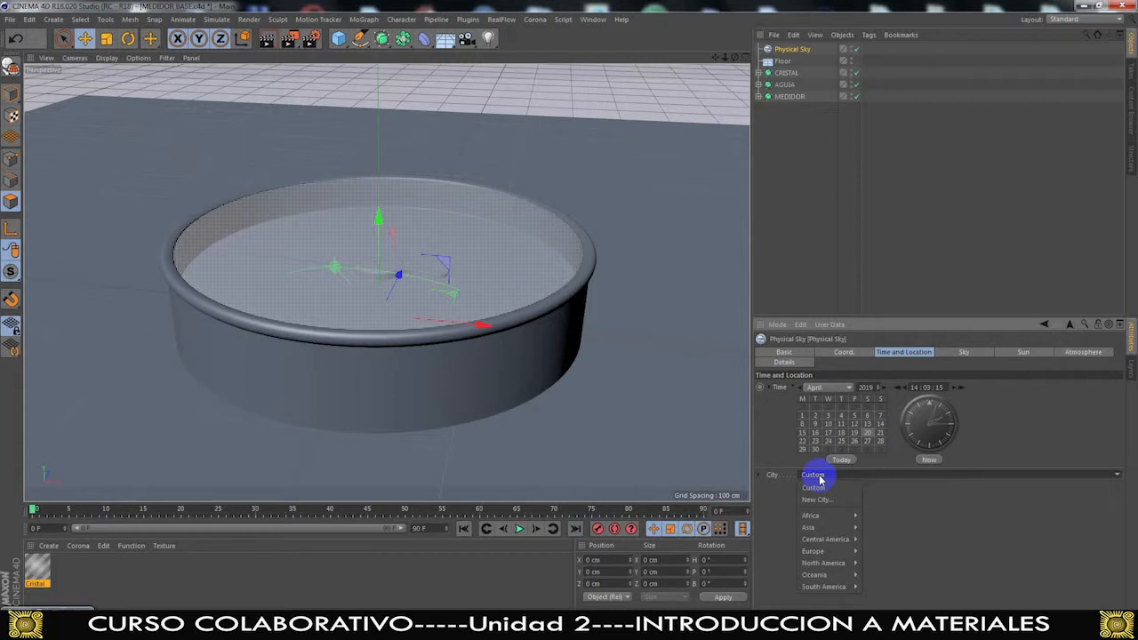
mouse_move(852, 589)
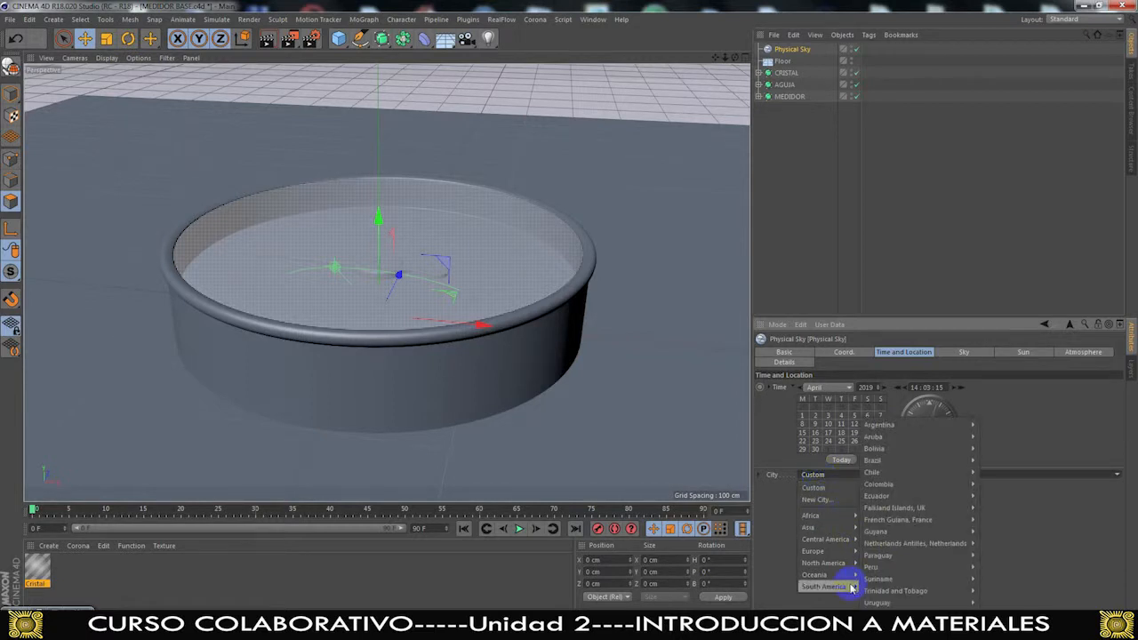
mouse_move(916, 604)
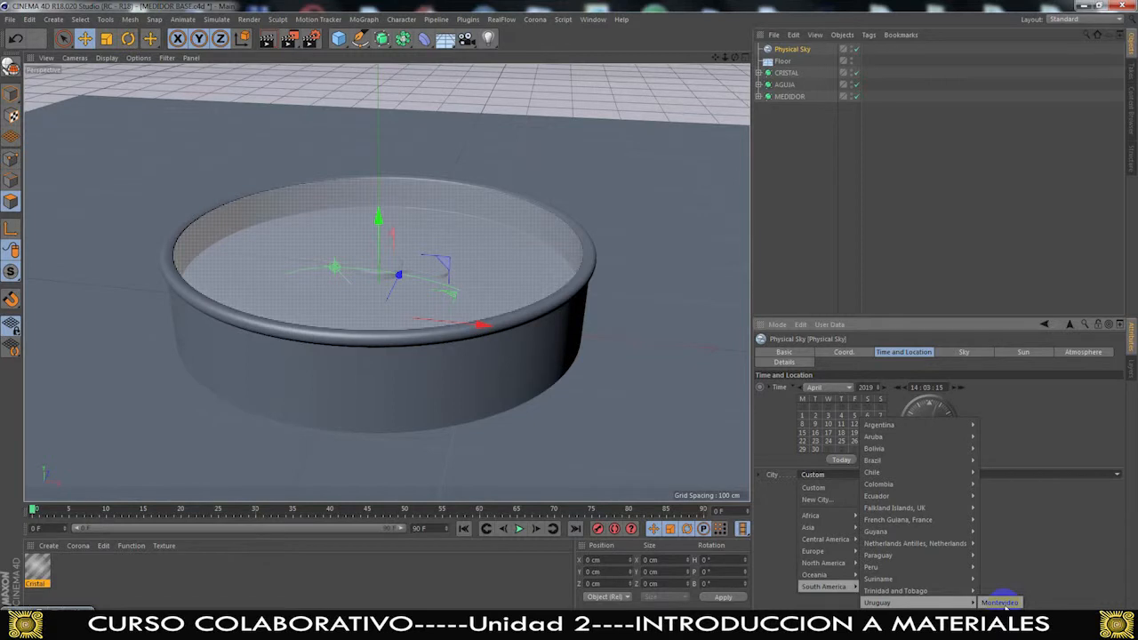
left_click(999, 603)
Try different times of day for the Physical Sky, settle on about 12:10, and deselect the sky object
left_click_drag(937, 429, 900, 392)
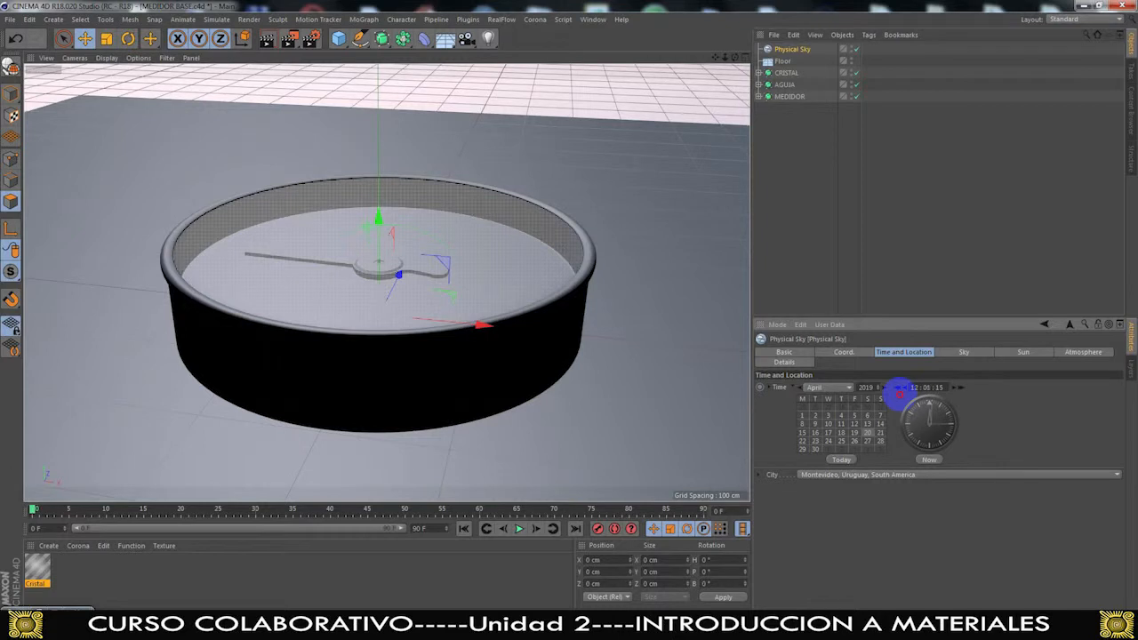
left_click_drag(899, 392, 923, 433)
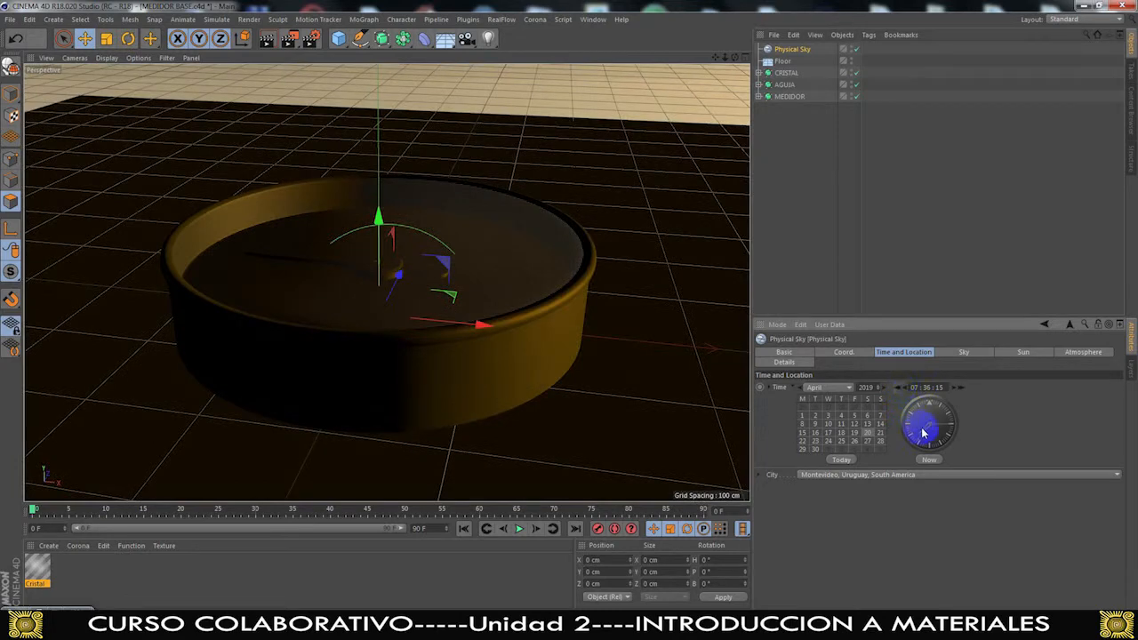
left_click_drag(734, 57, 569, 311)
left_click_drag(908, 426, 901, 393)
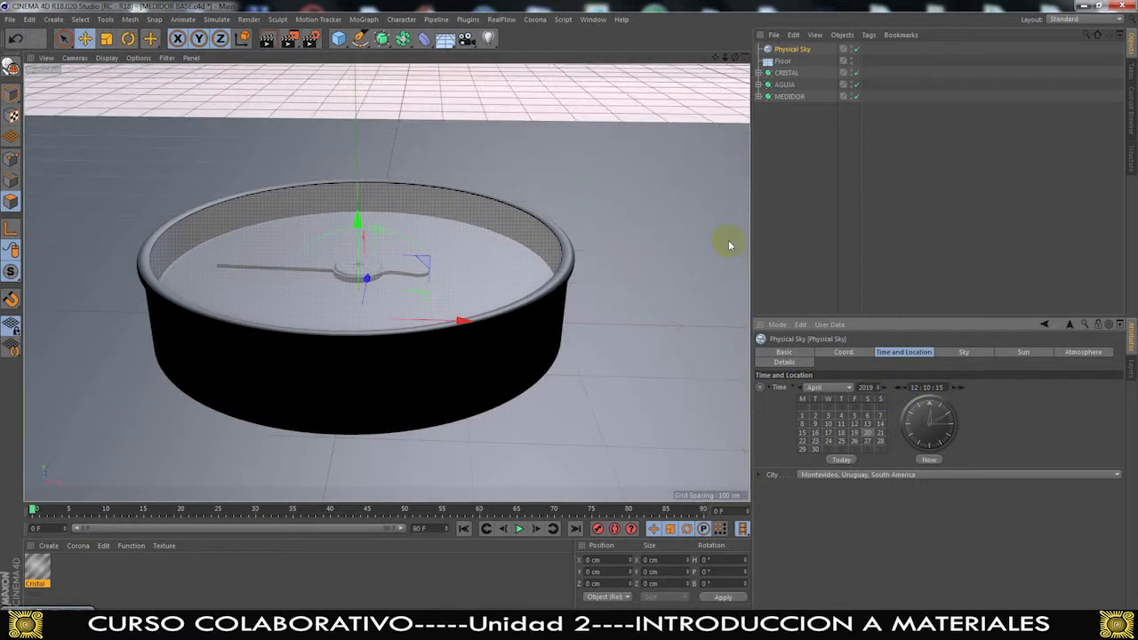
left_click(818, 201)
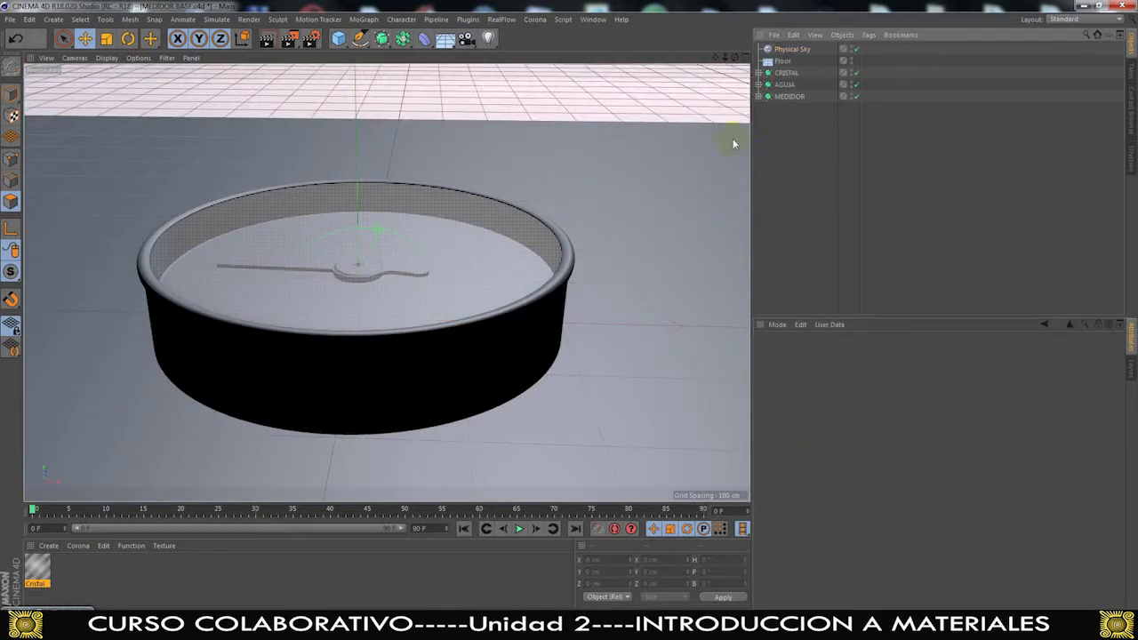
Select the gauge's glass cover, open the Cristal material for editing, and raise its transparency brightness to 98%
left_click_drag(730, 60, 569, 311)
left_click_drag(716, 58, 567, 311)
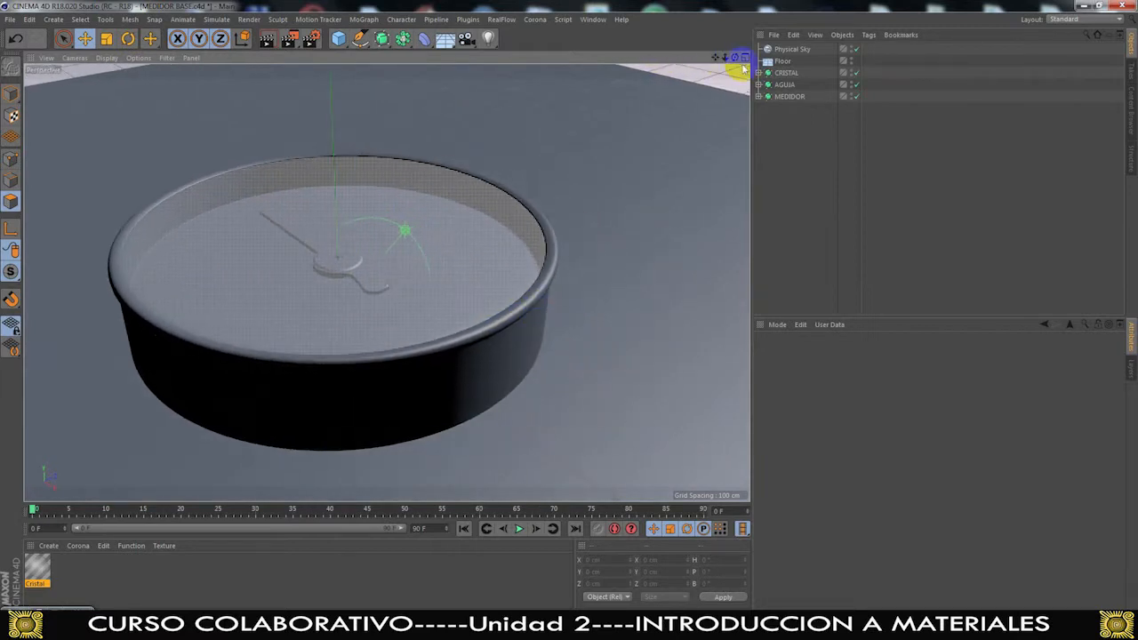
left_click_drag(734, 59, 565, 309)
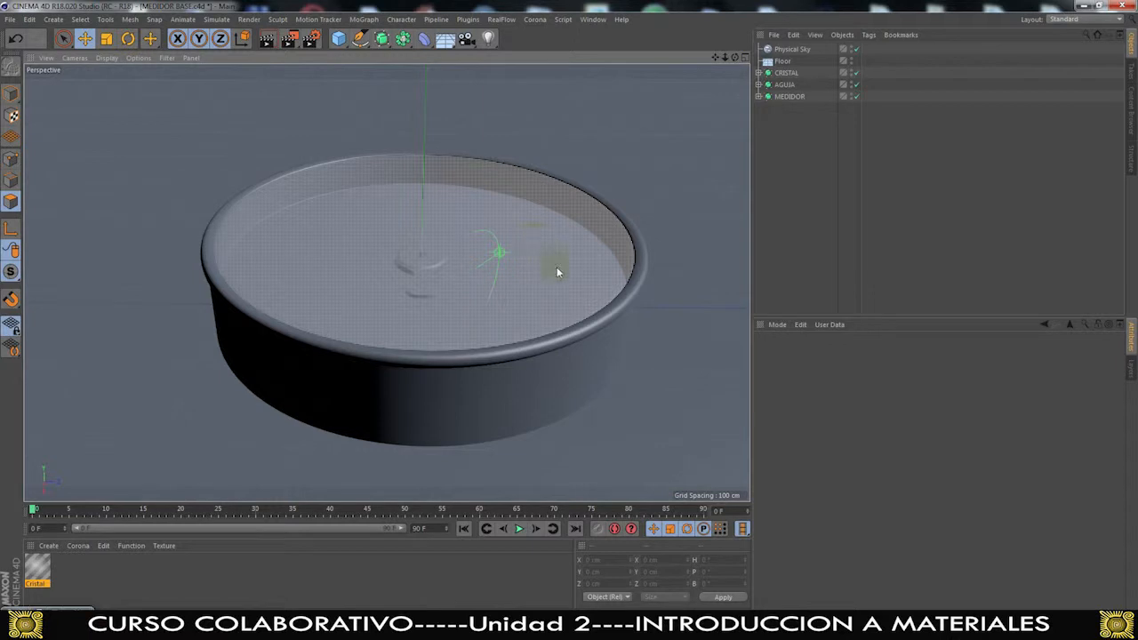
scroll(557, 269, "up", 2)
left_click(573, 262)
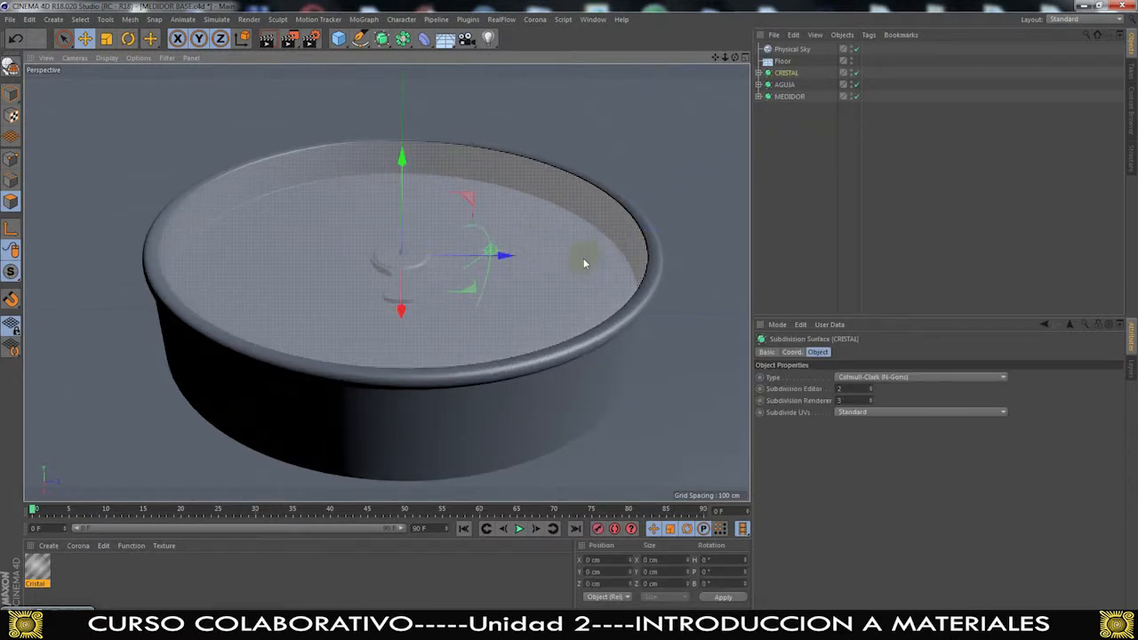
double_click(36, 567)
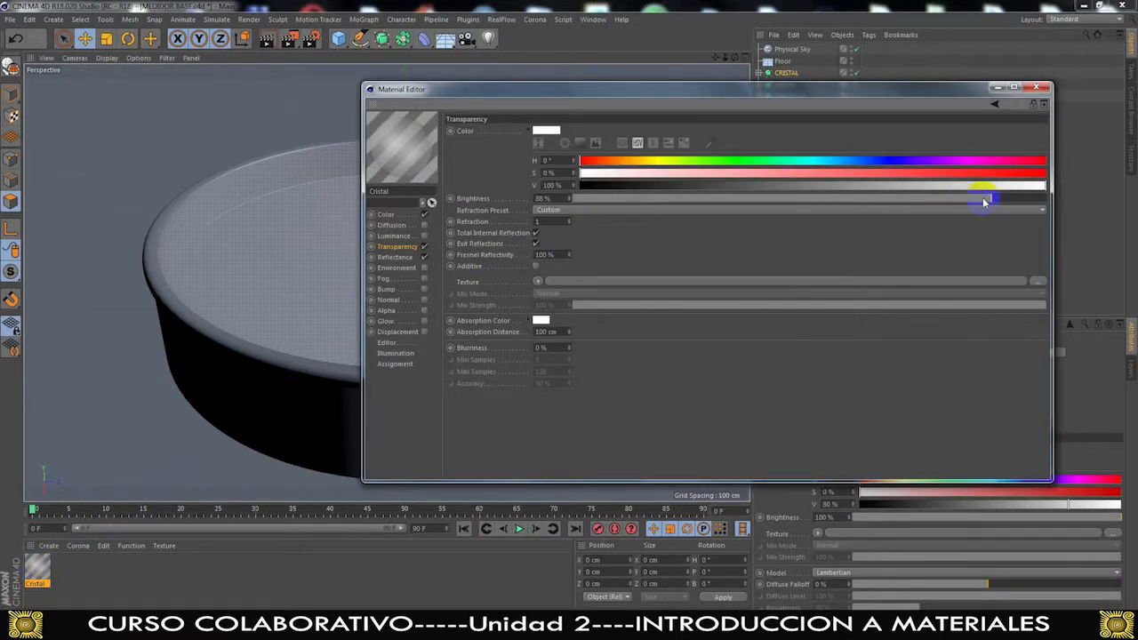
left_click_drag(986, 198, 1038, 199)
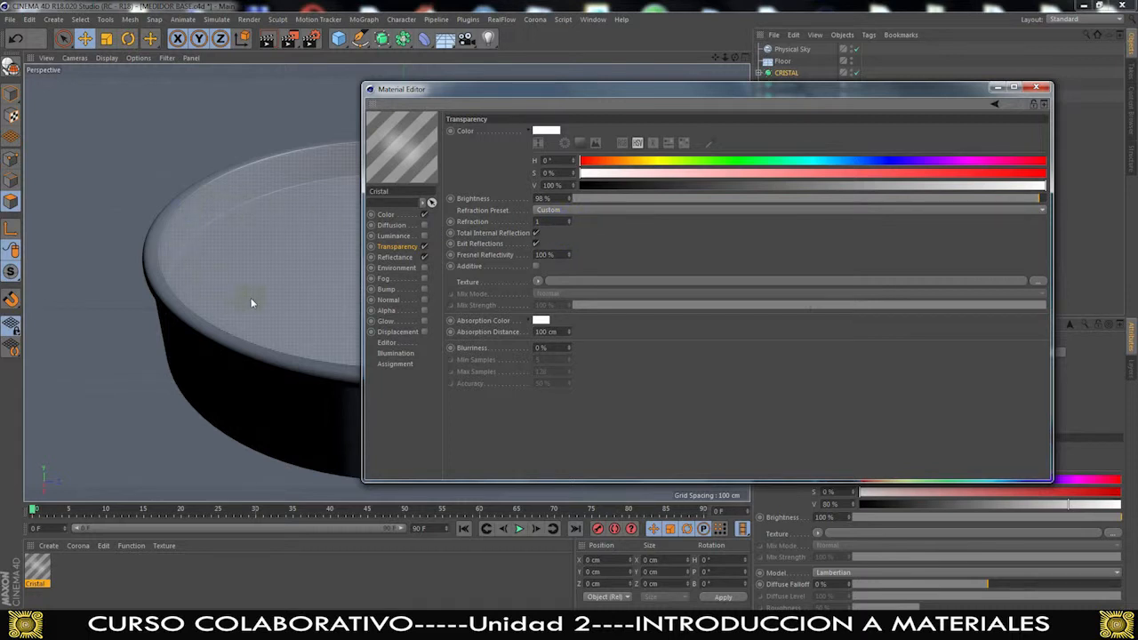
Compare refraction values of 1 and 1.01 in the Cristal material's transparency, and keep 1.01
left_click(569, 220)
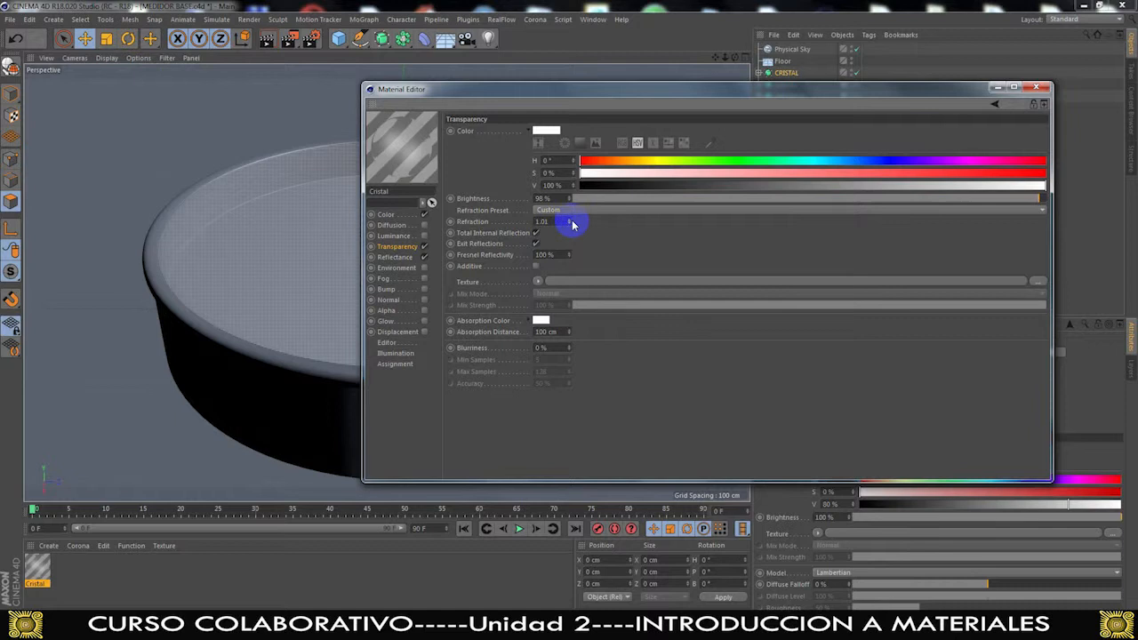
left_click(569, 224)
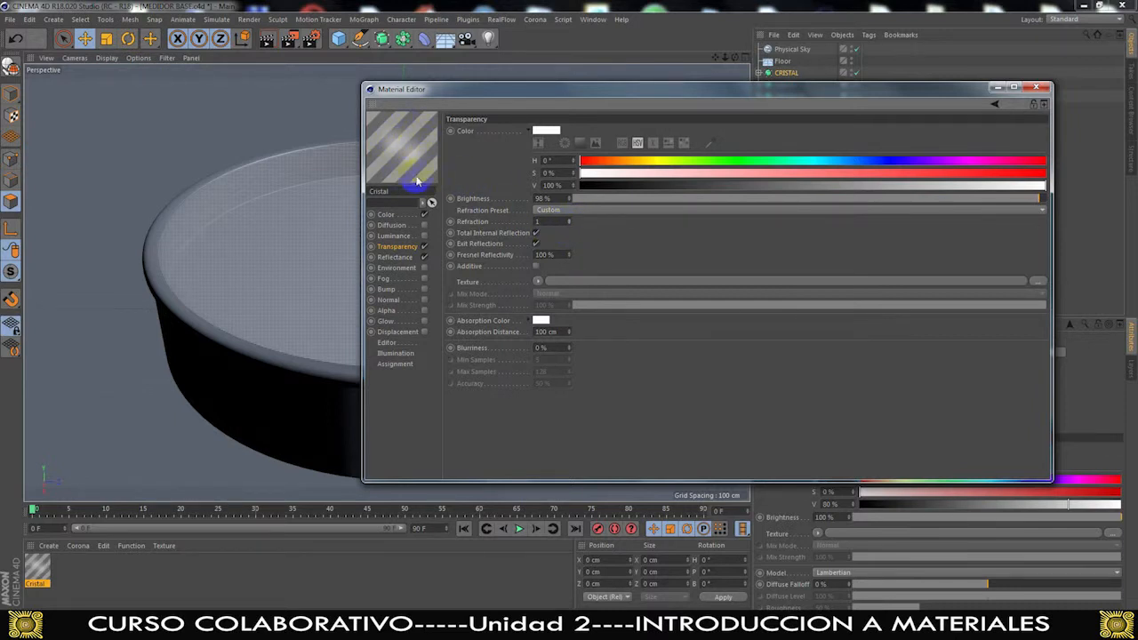
left_click(570, 221)
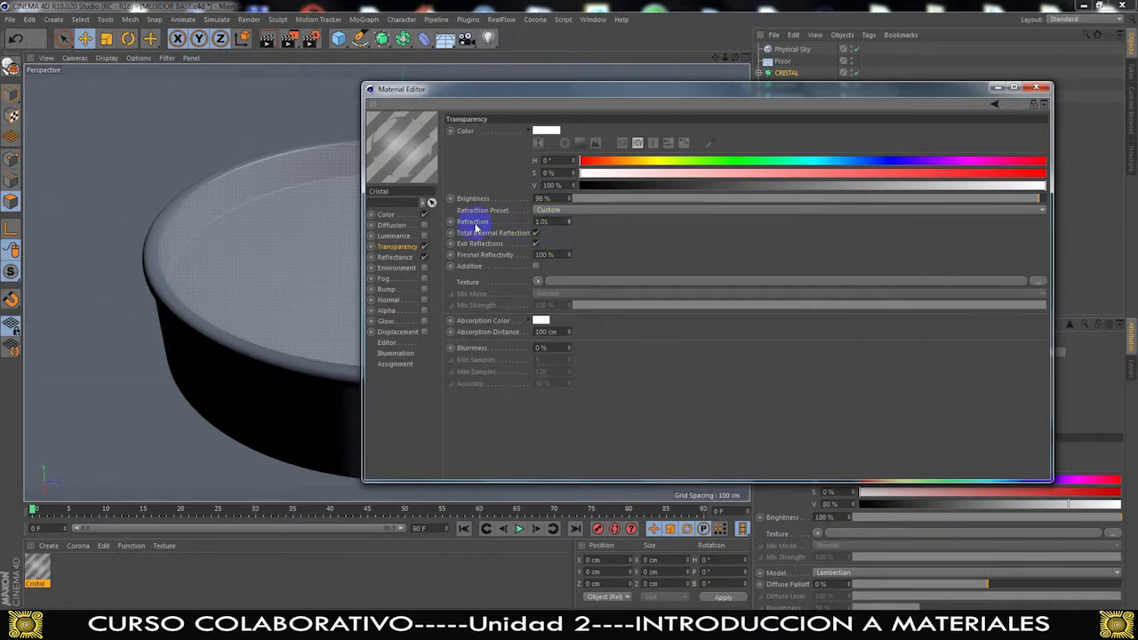
Show the Cristal material's Reflectance settings, and move the Material Editor aside to frame the needle and glass cover closely
left_click(397, 257)
left_click_drag(540, 92, 567, 311)
left_click_drag(734, 58, 568, 311)
left_click_drag(385, 282, 386, 283)
left_click_drag(569, 311, 568, 311)
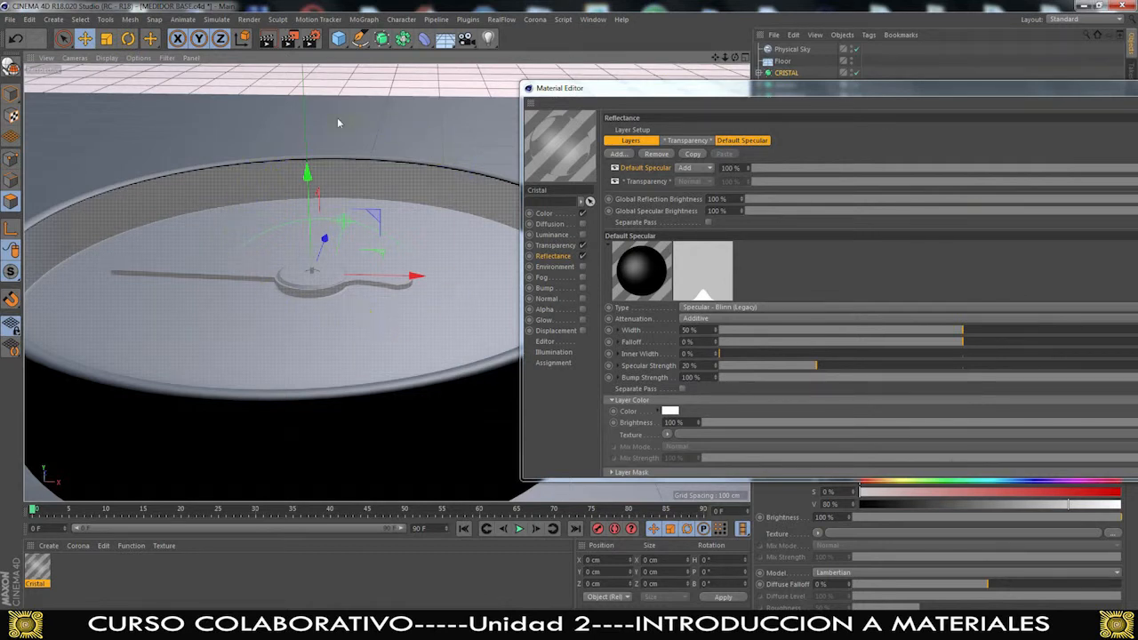
Render a viewport region covering the needle's hub and the gauge's back rim to preview the glass
left_click(293, 42)
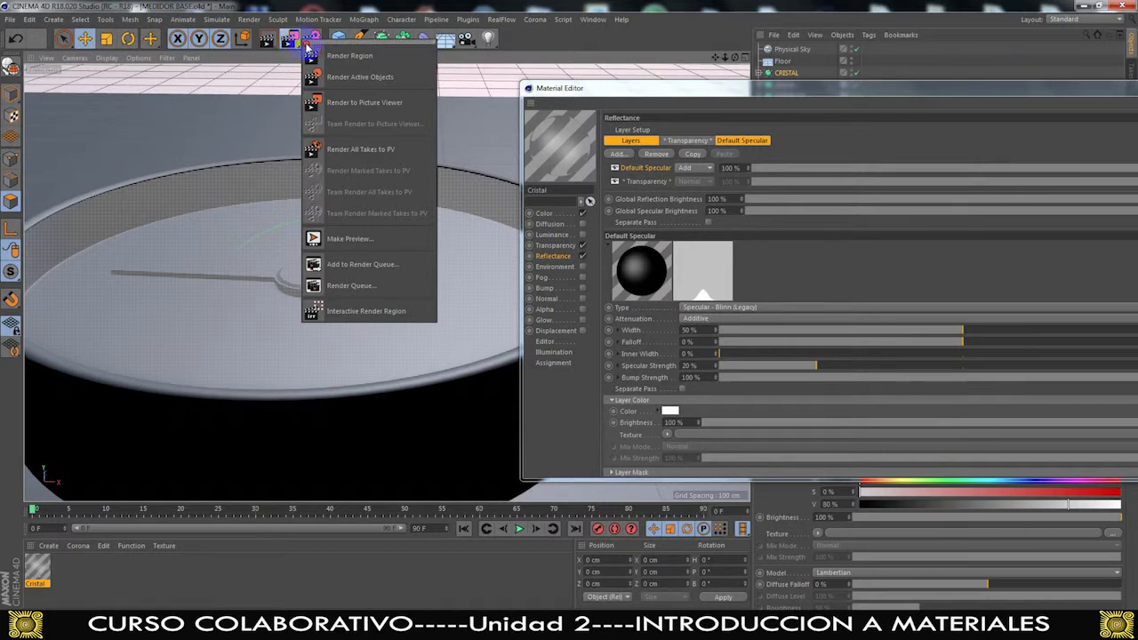
left_click(300, 89)
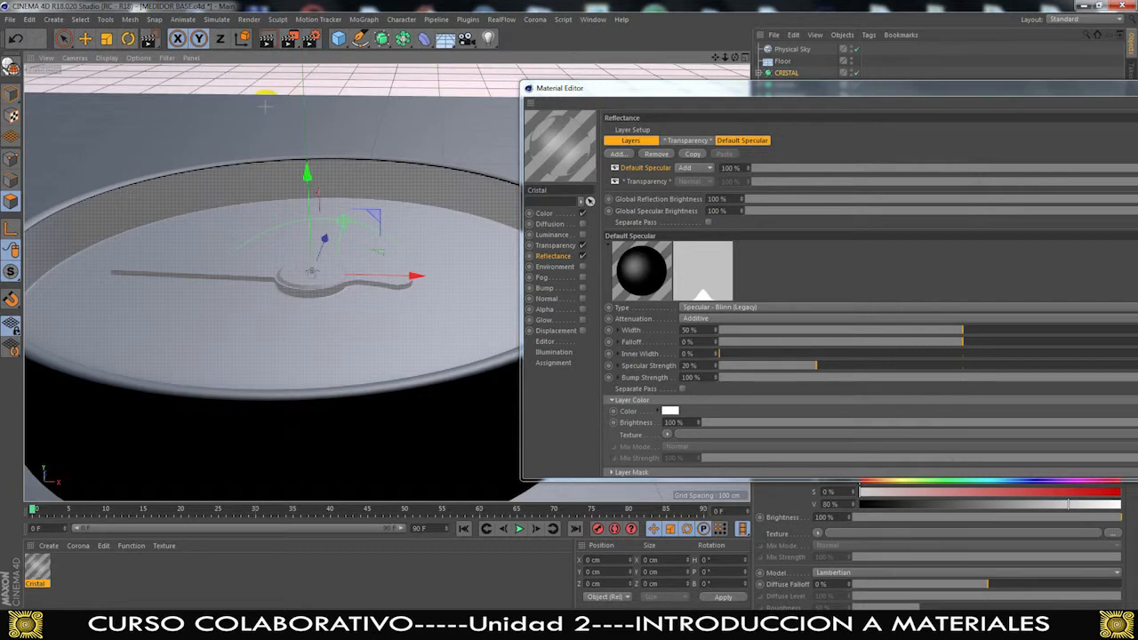
left_click(290, 38)
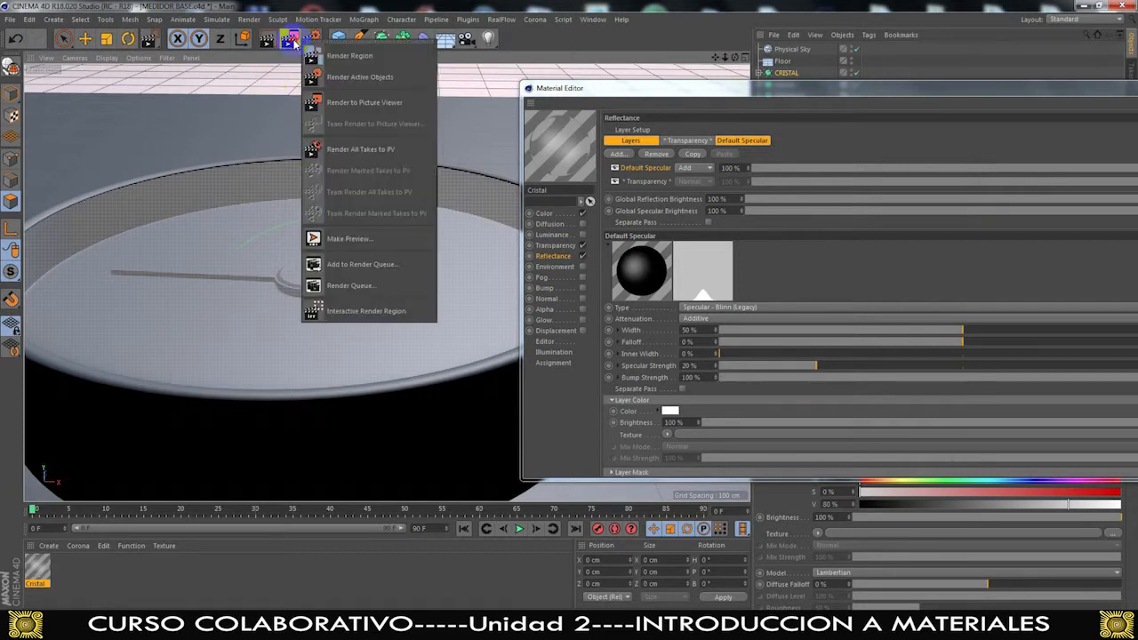
left_click(341, 59)
left_click_drag(196, 116, 496, 309)
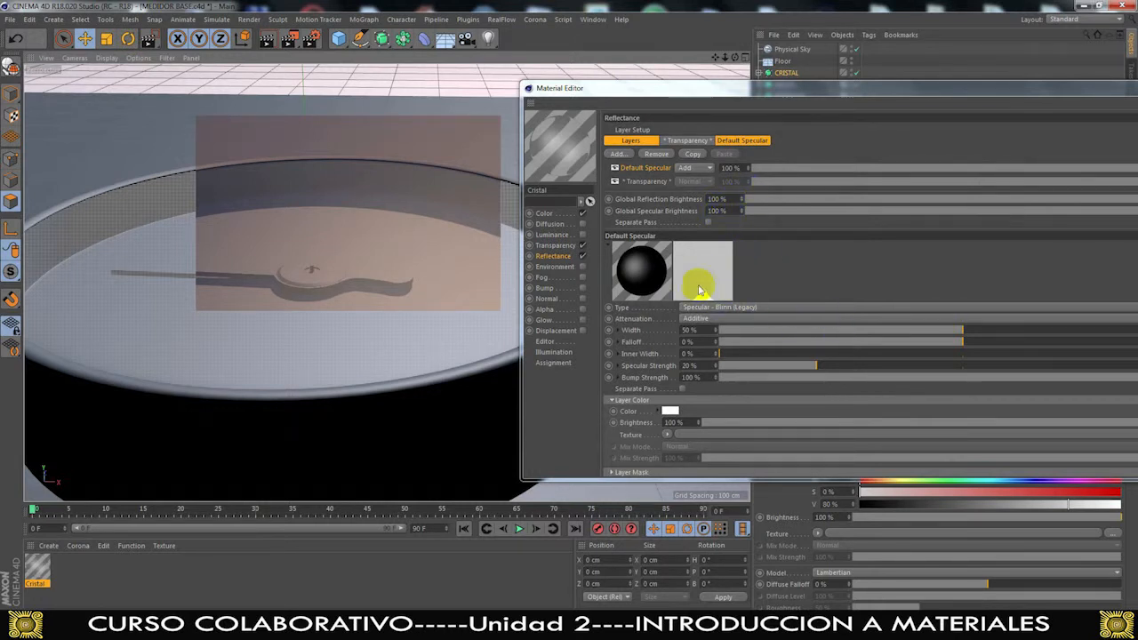
Set the width of the Cristal material's Default Specular layer to 11%, and render a region around the needle
left_click(642, 169)
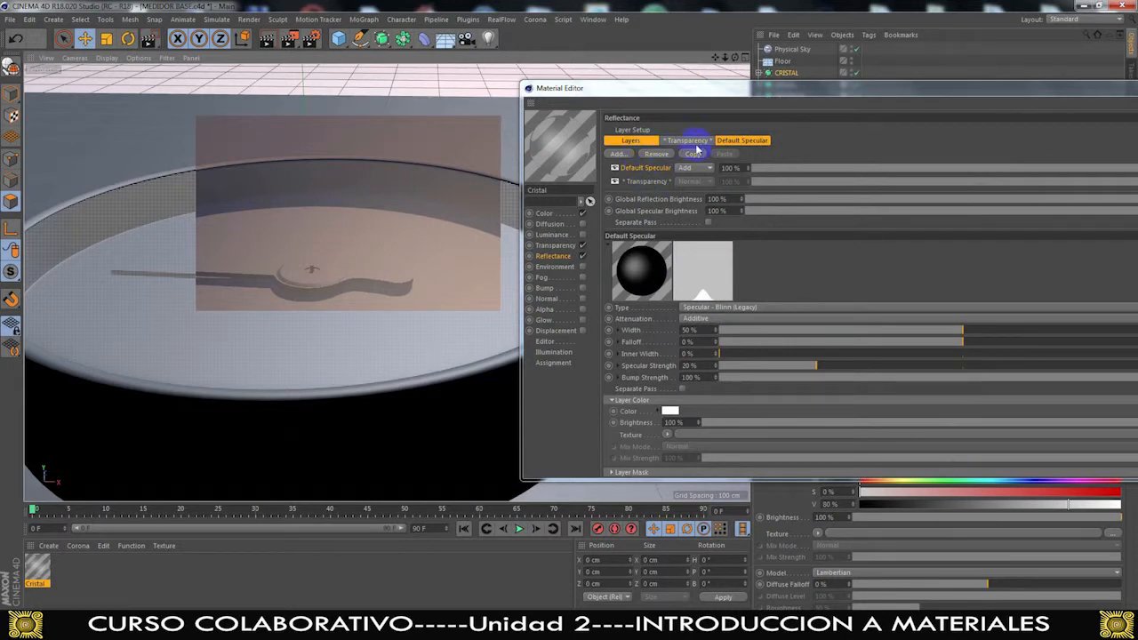
left_click(731, 139)
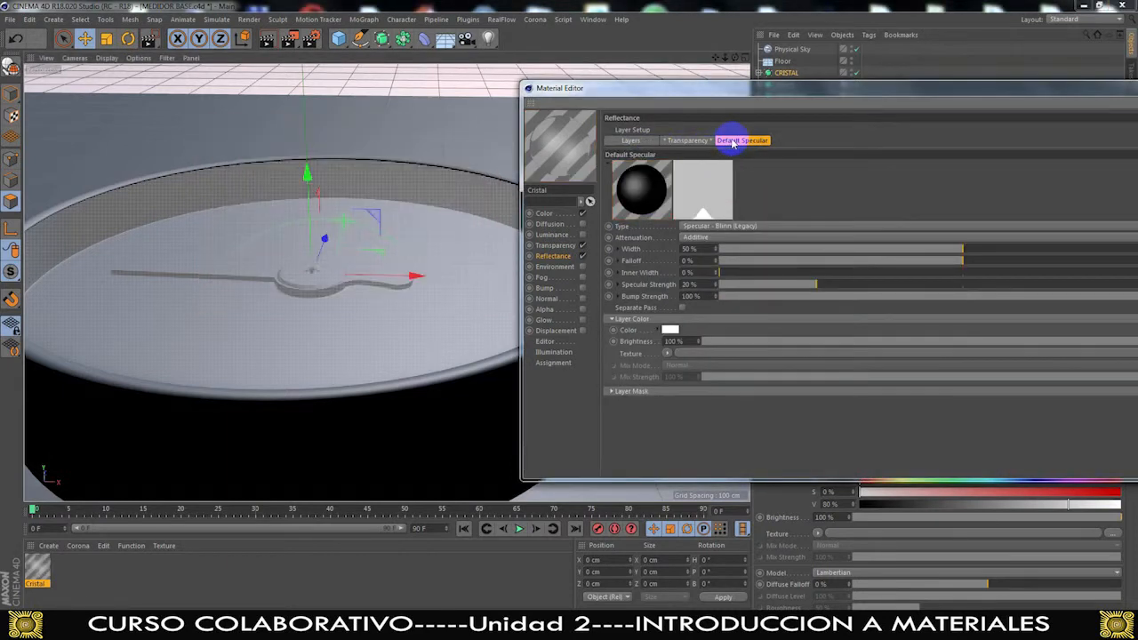
left_click(690, 140)
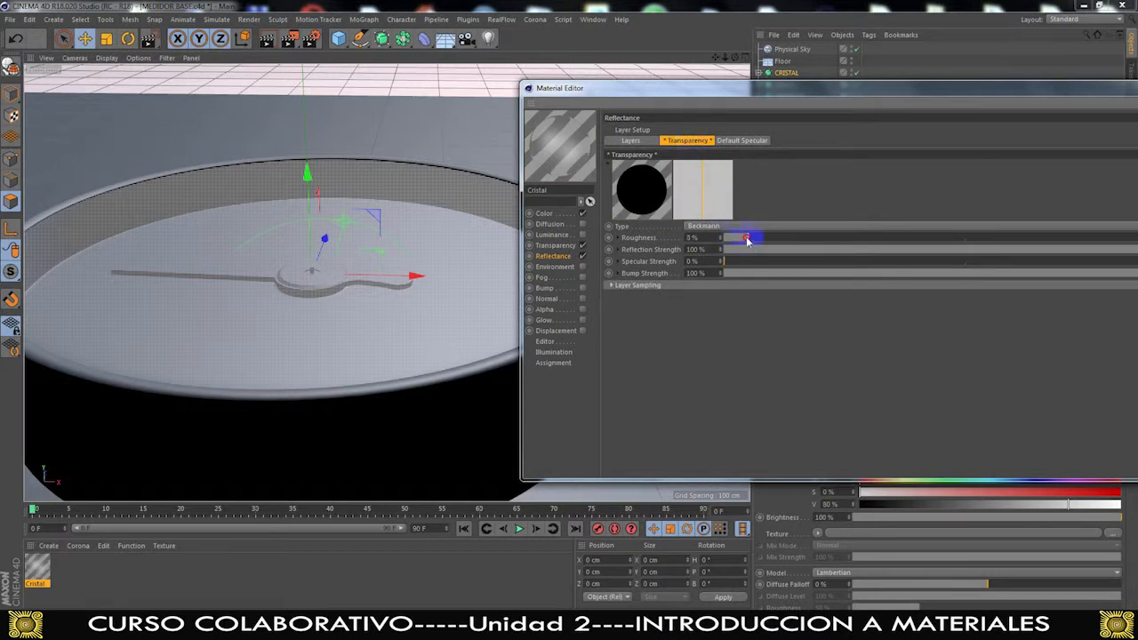
left_click(742, 141)
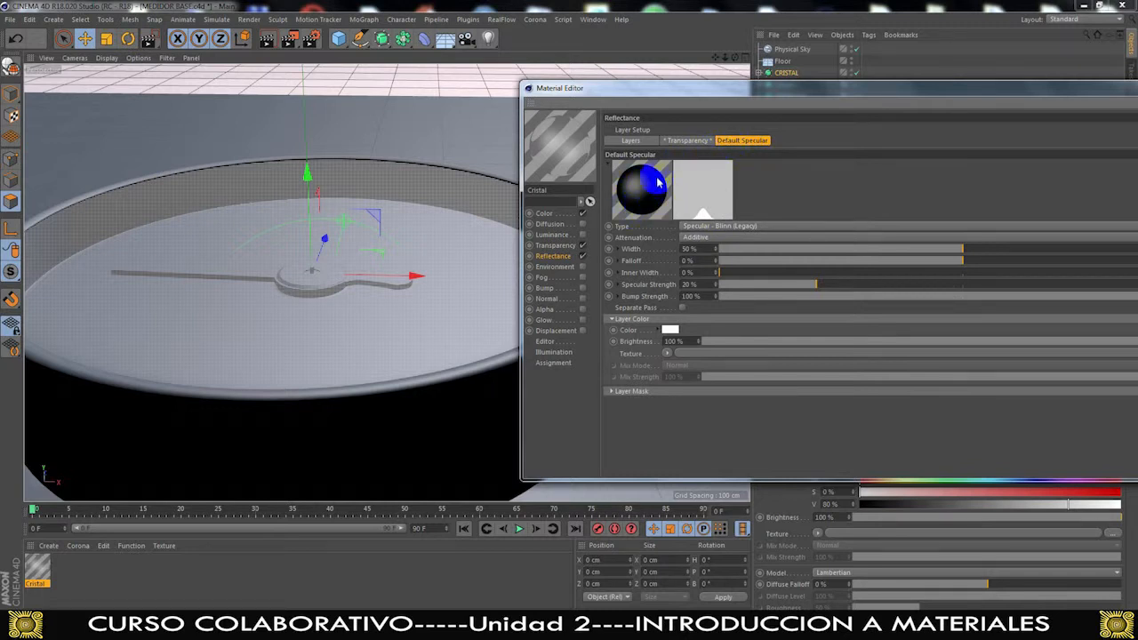
left_click_drag(951, 252, 773, 248)
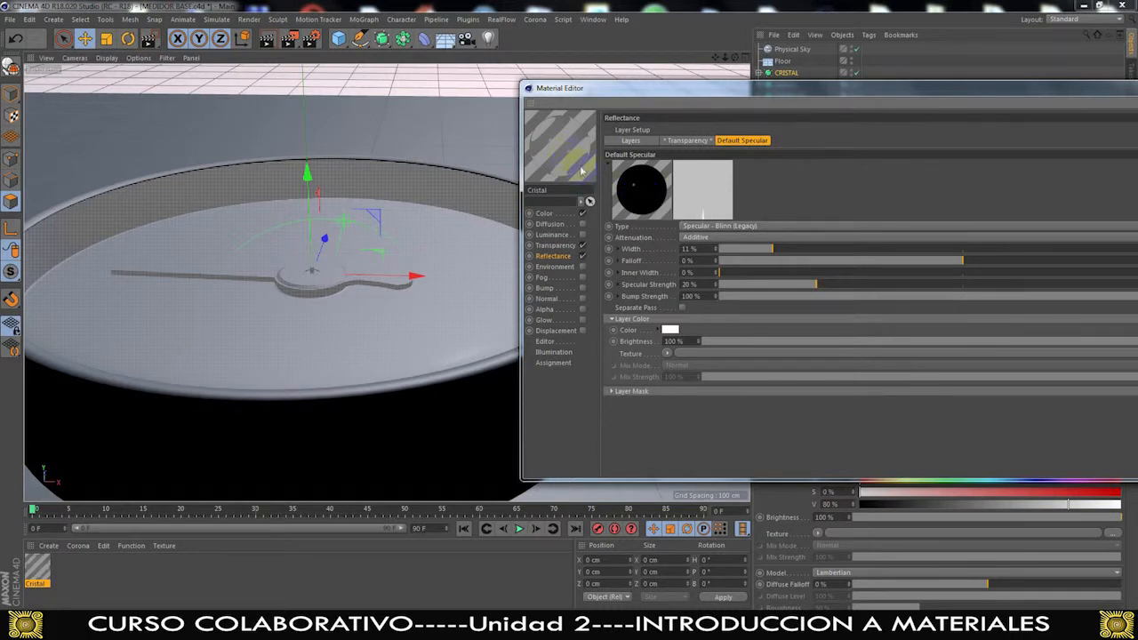
left_click(291, 40)
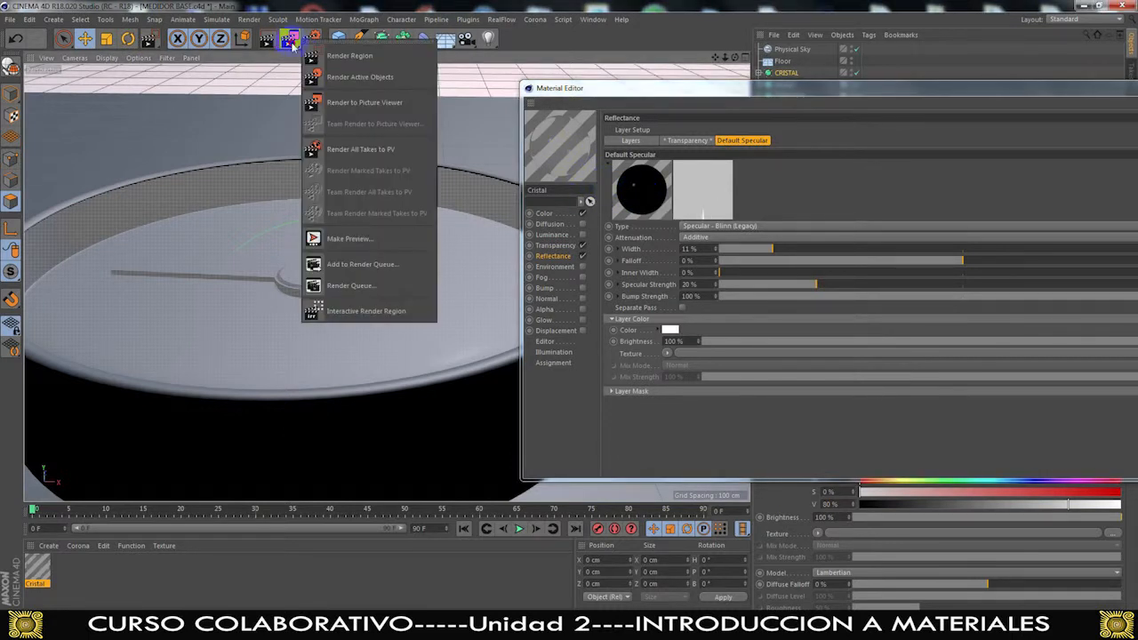
left_click(318, 58)
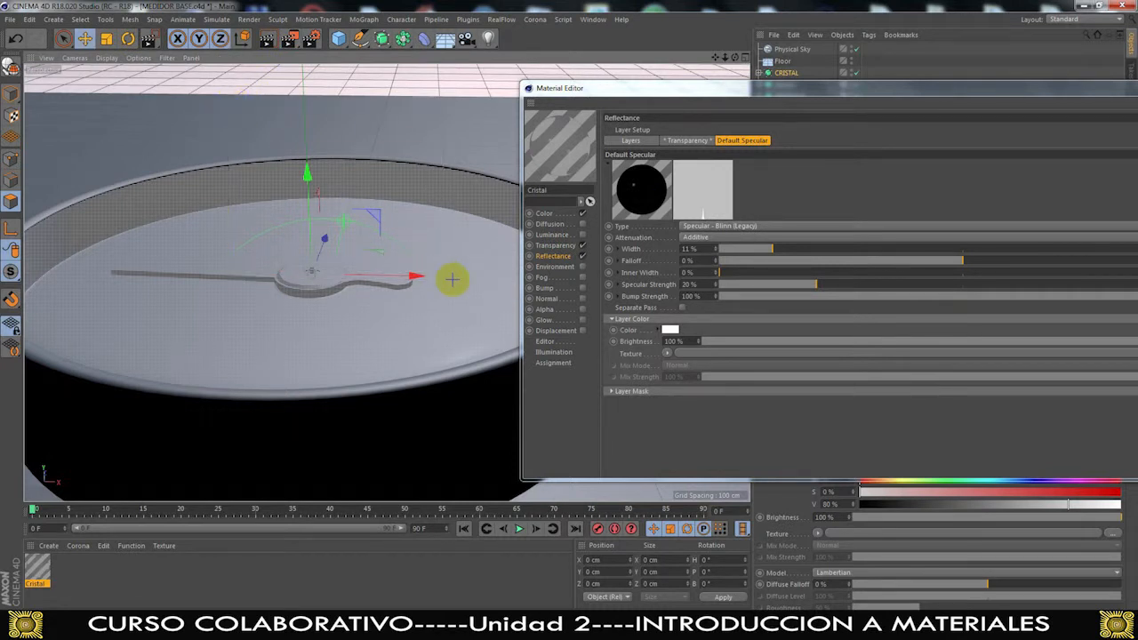
Start an Interactive Render Region and resize it to cover the needle's hub and the gauge's back rim
left_click(291, 40)
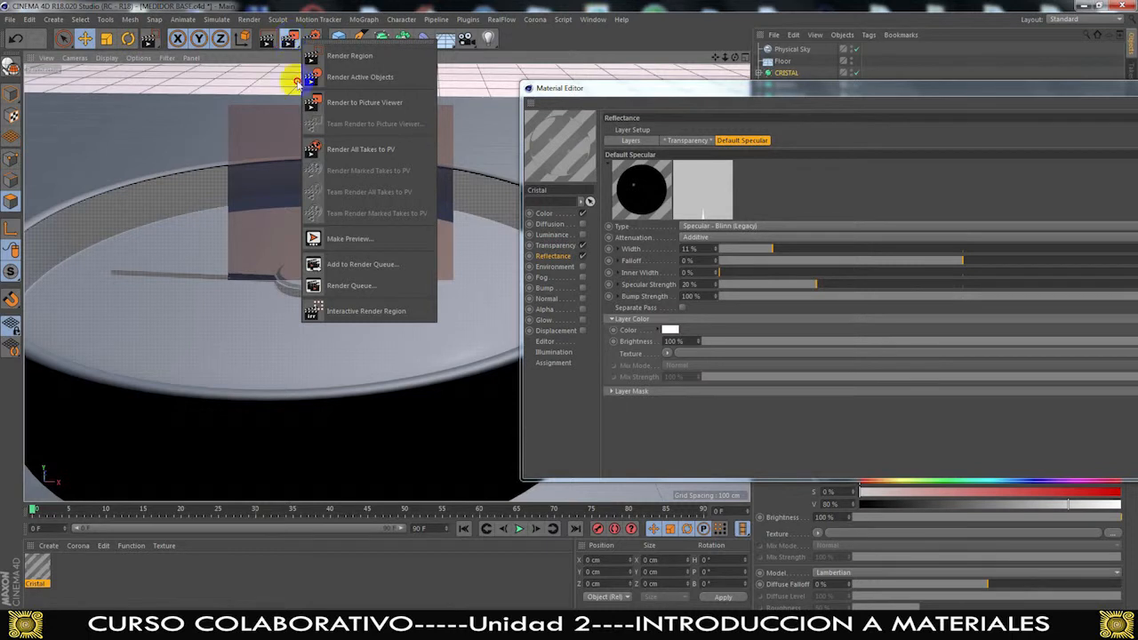
left_click(361, 311)
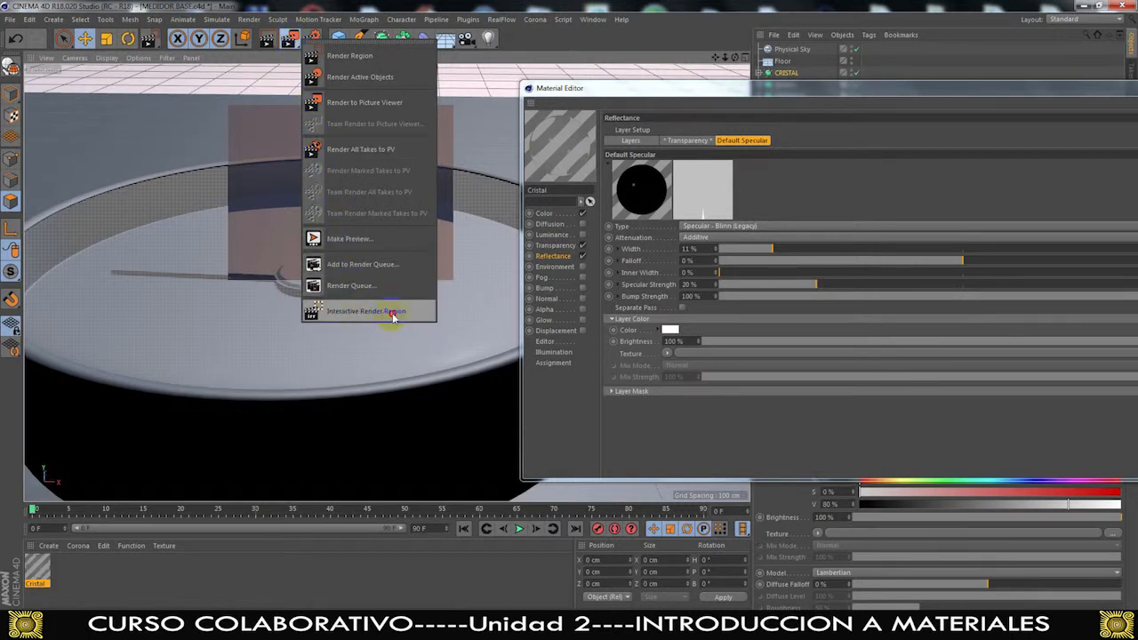
left_click_drag(386, 183, 304, 109)
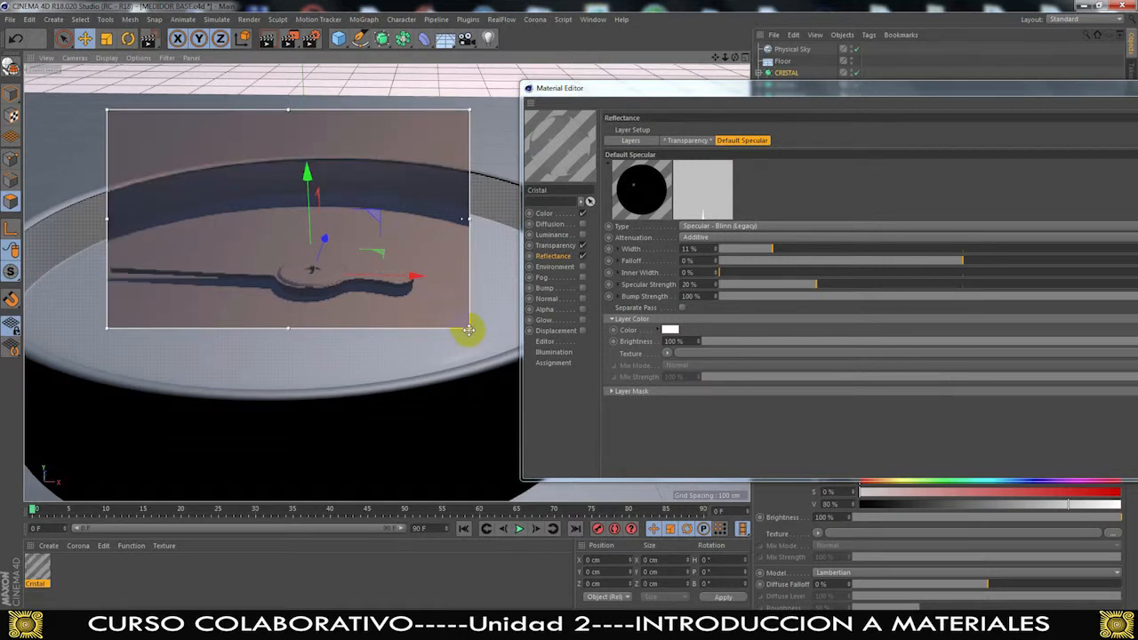
left_click_drag(469, 330, 387, 288)
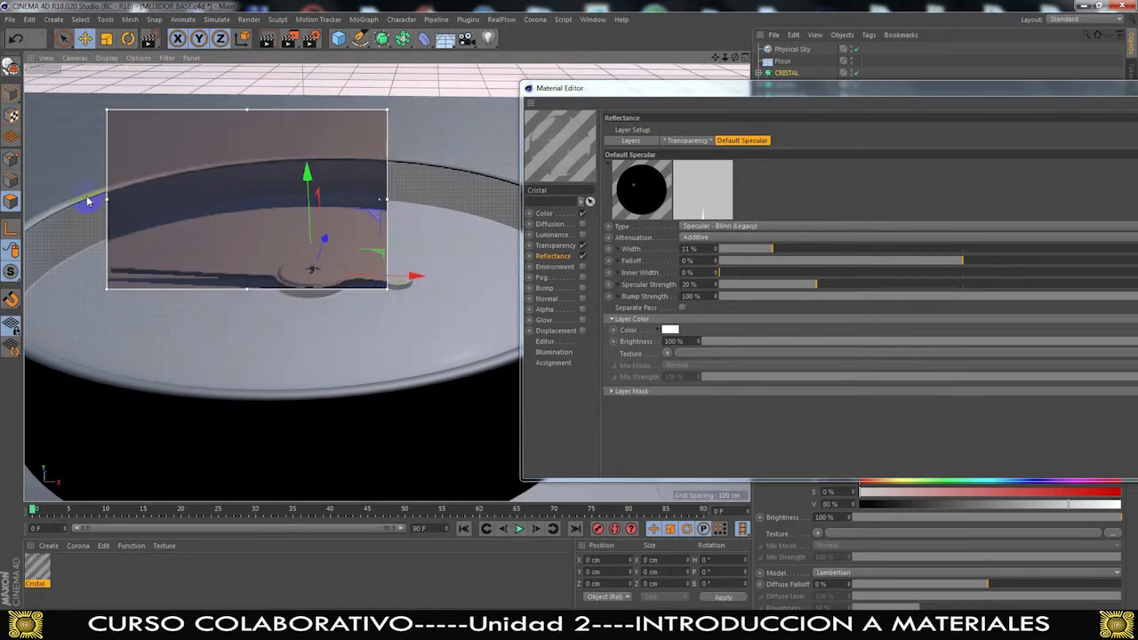
left_click_drag(104, 197, 156, 197)
left_click_drag(336, 262, 348, 277)
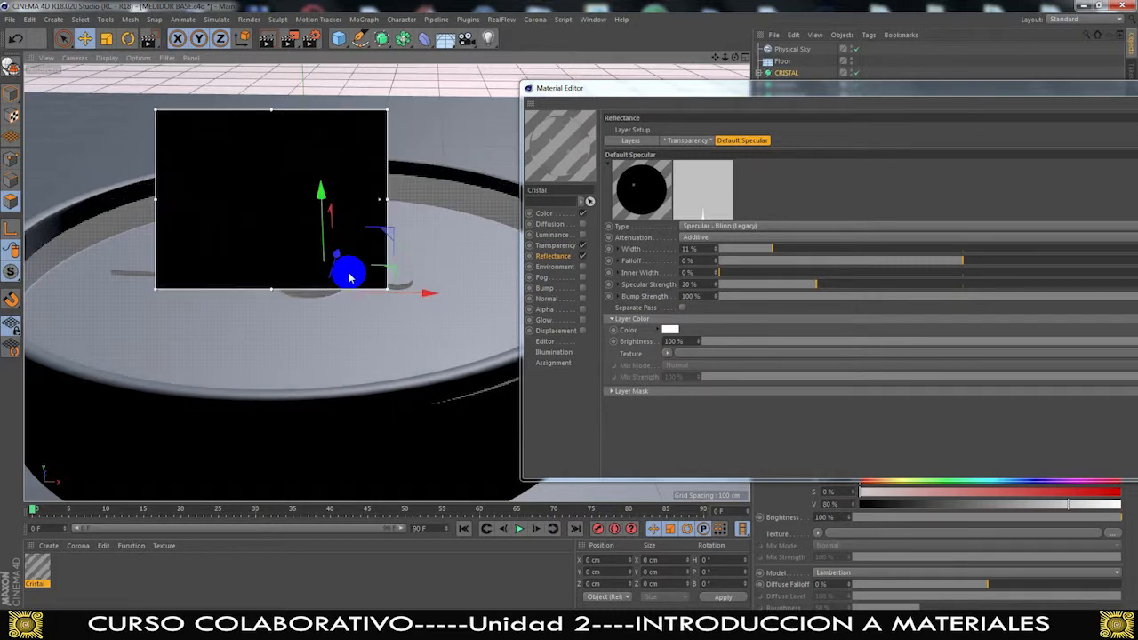
Undo the last view change and set the width of the Cristal material's Default Specular layer to 15%
key("ctrl+z")
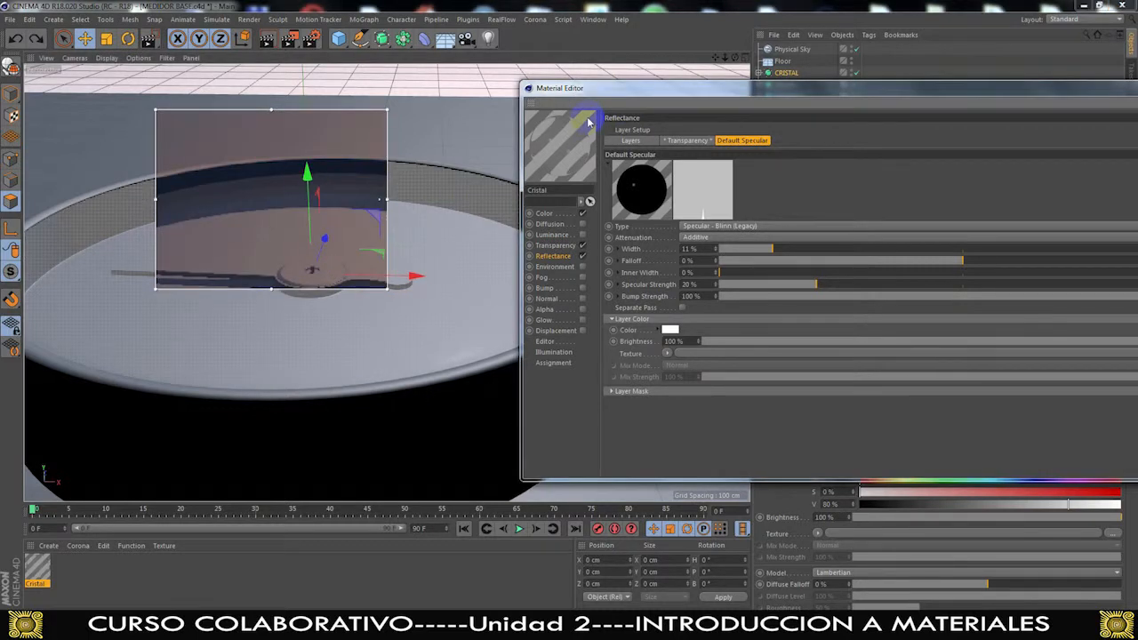
left_click(526, 188)
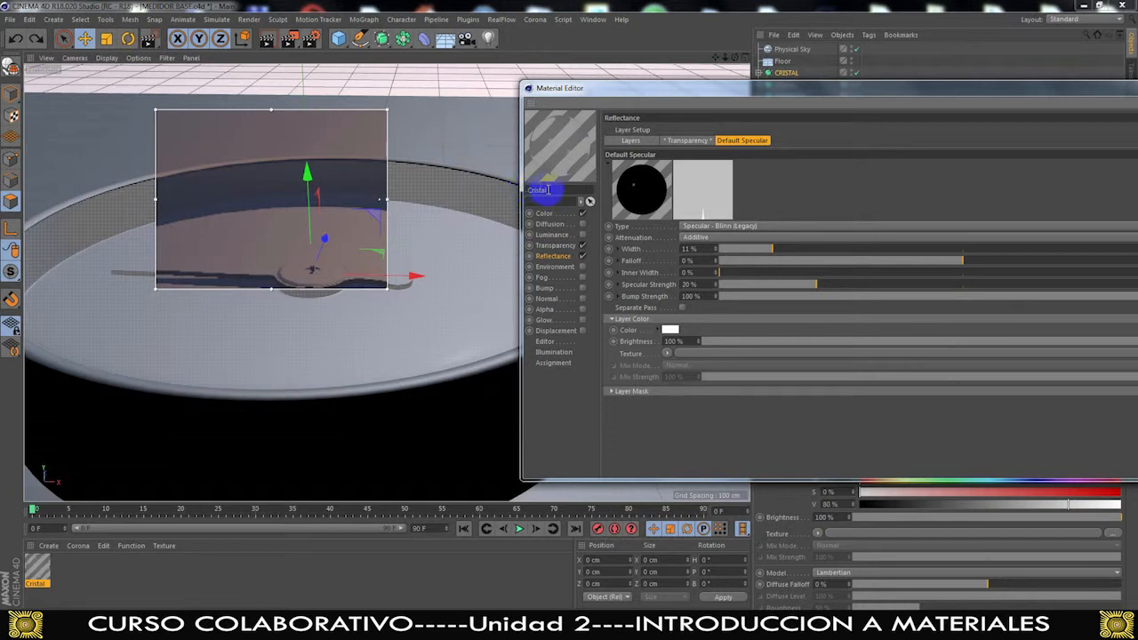
left_click(608, 220)
left_click_drag(772, 252, 817, 252)
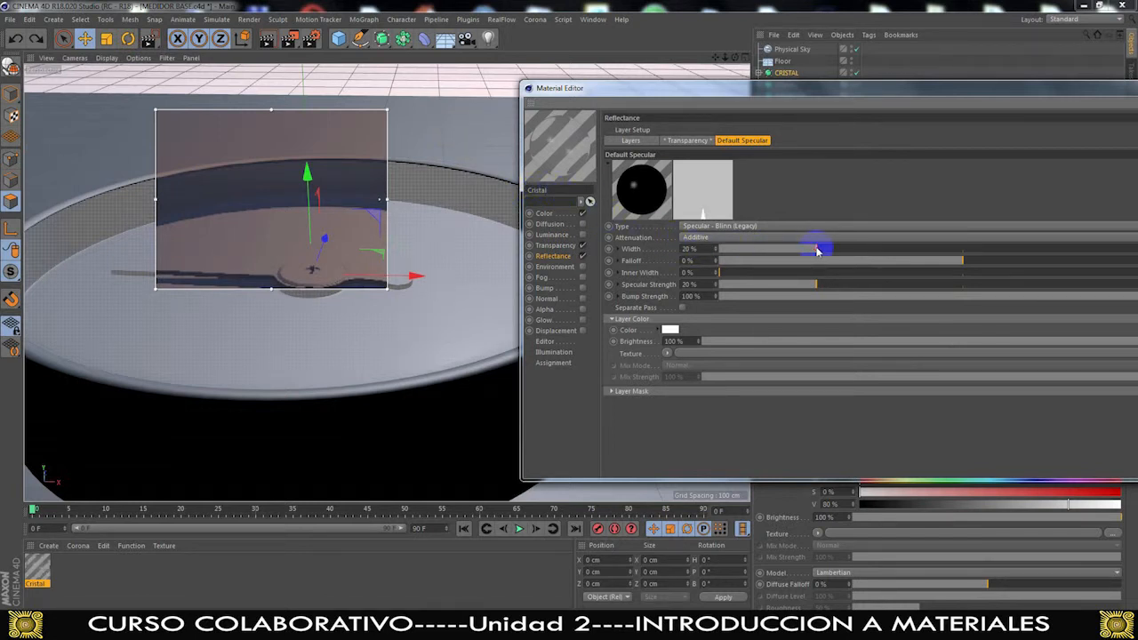
left_click_drag(818, 251, 791, 250)
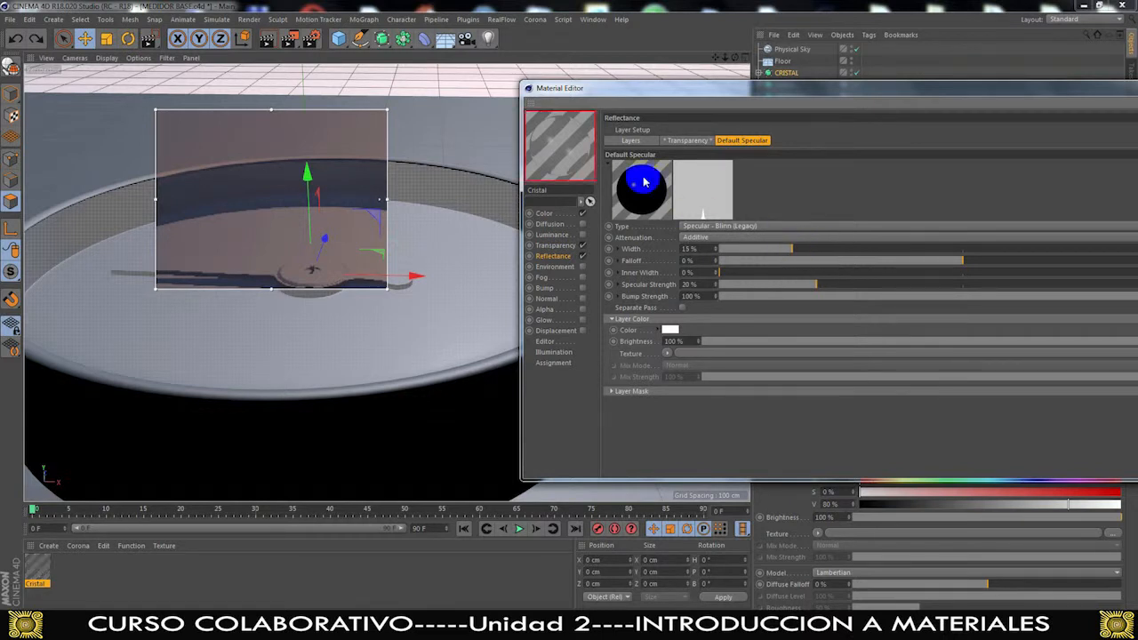
Try the Large and Small sizes for the Cristal material's preview in the Material Editor, and settle on Large
right_click(566, 155)
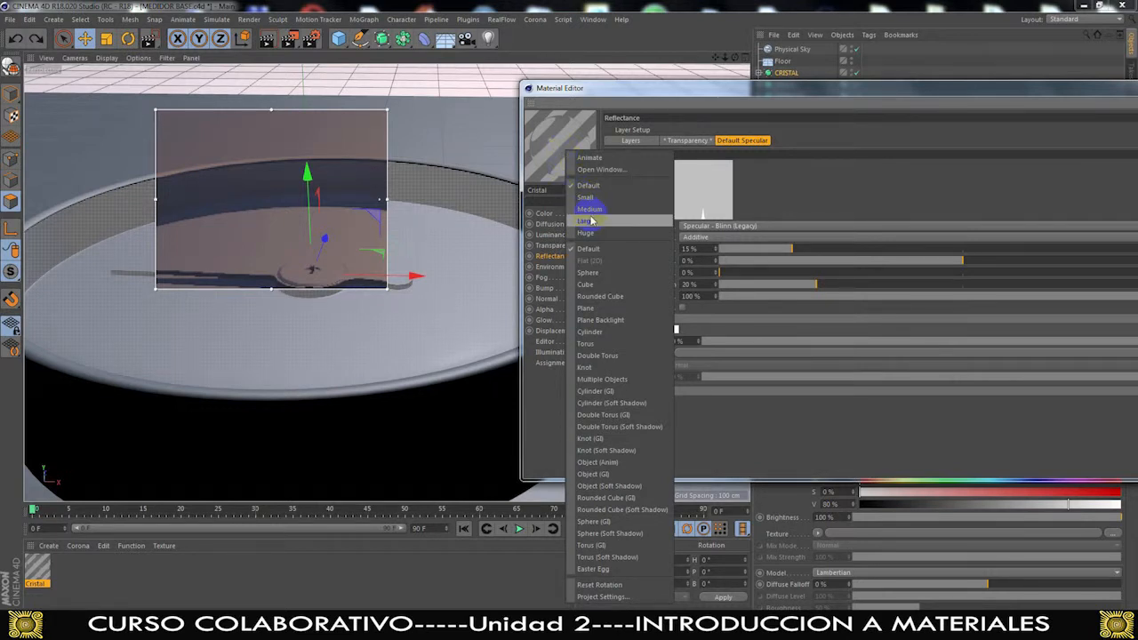
left_click(587, 220)
right_click(564, 162)
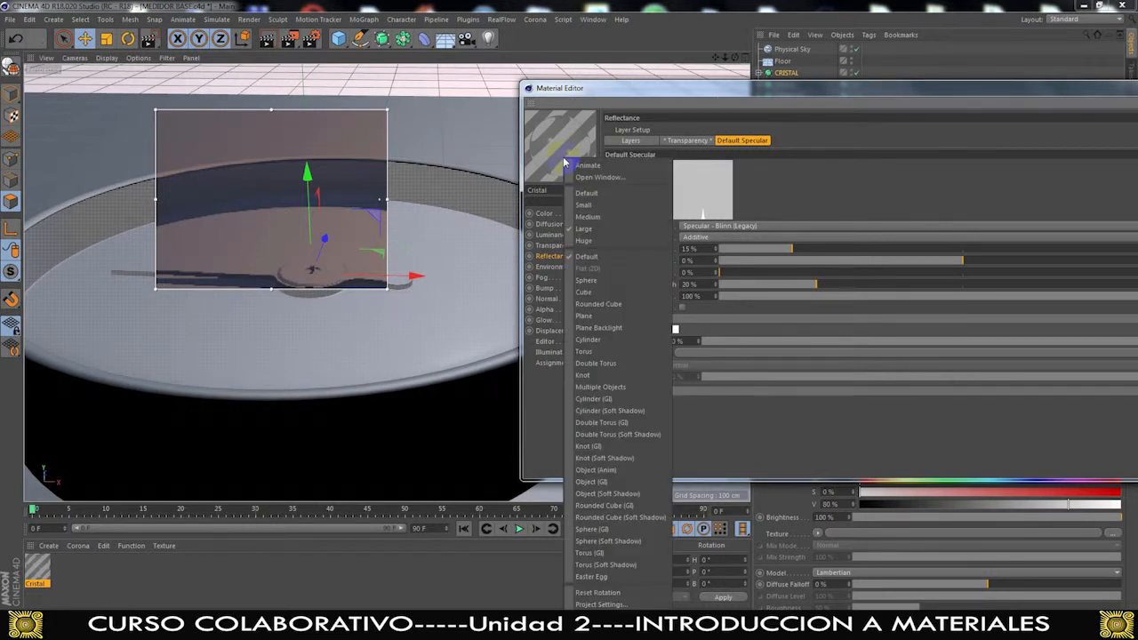
left_click(583, 205)
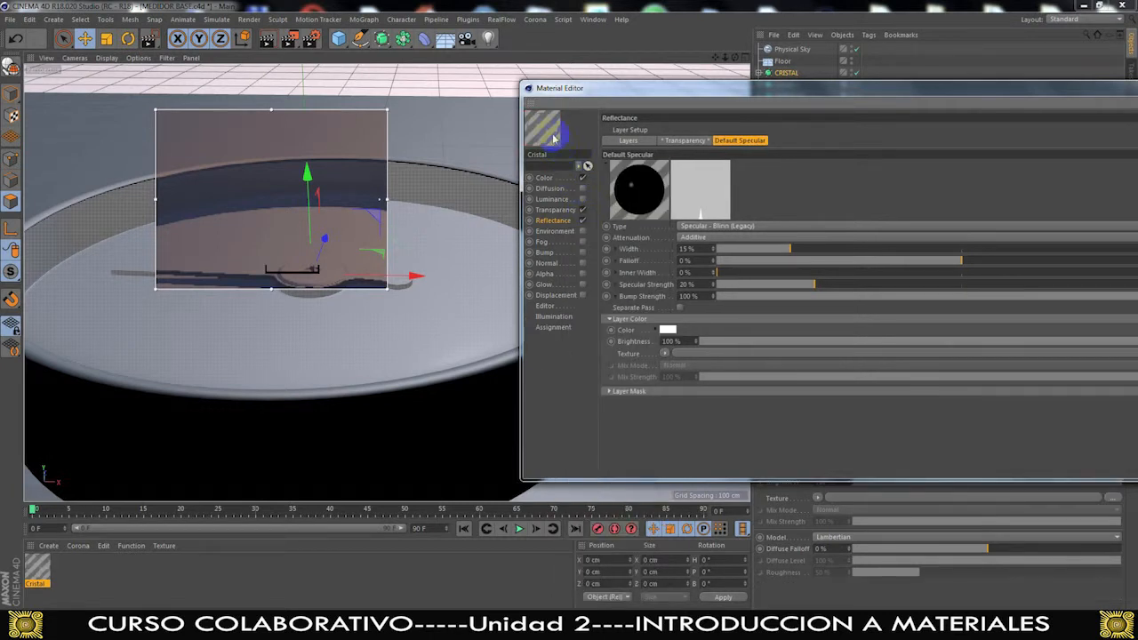
right_click(550, 135)
left_click(577, 201)
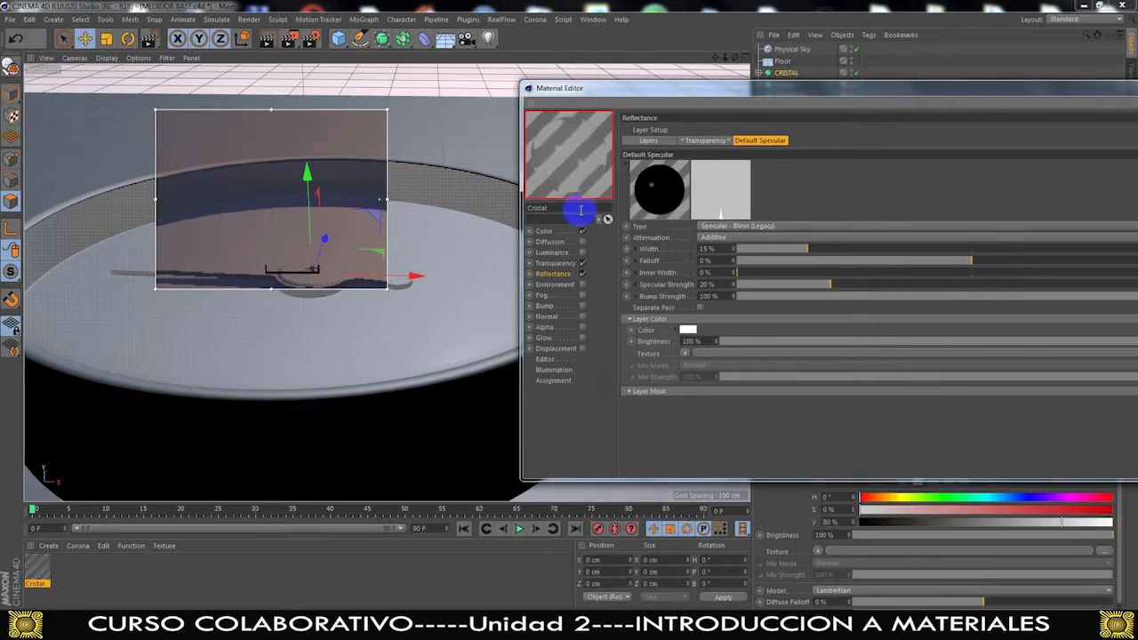
Inspect the Cristal preview's highlights enlarged in a separate window placed over the viewport, and close that window
right_click(576, 166)
left_click(610, 179)
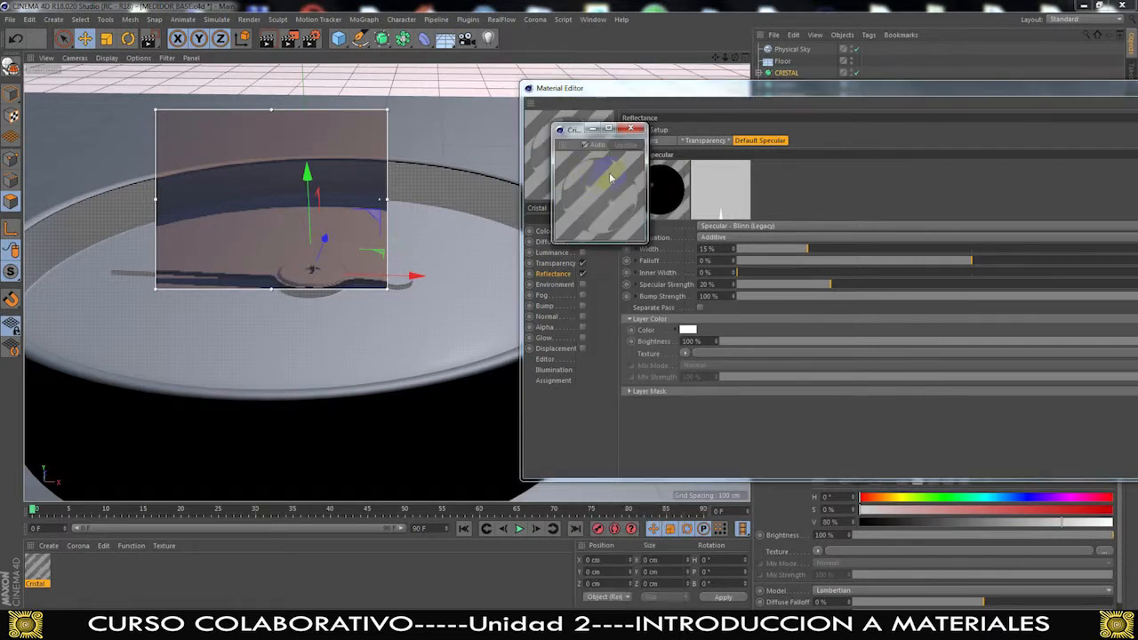
left_click_drag(645, 249, 972, 453)
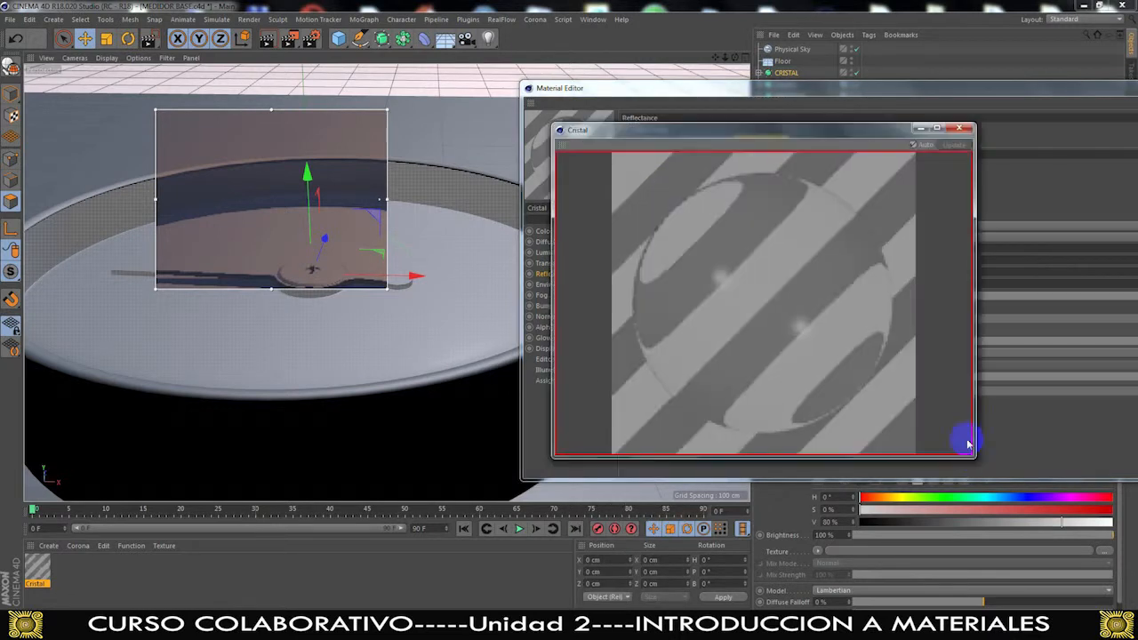
left_click_drag(831, 132, 284, 102)
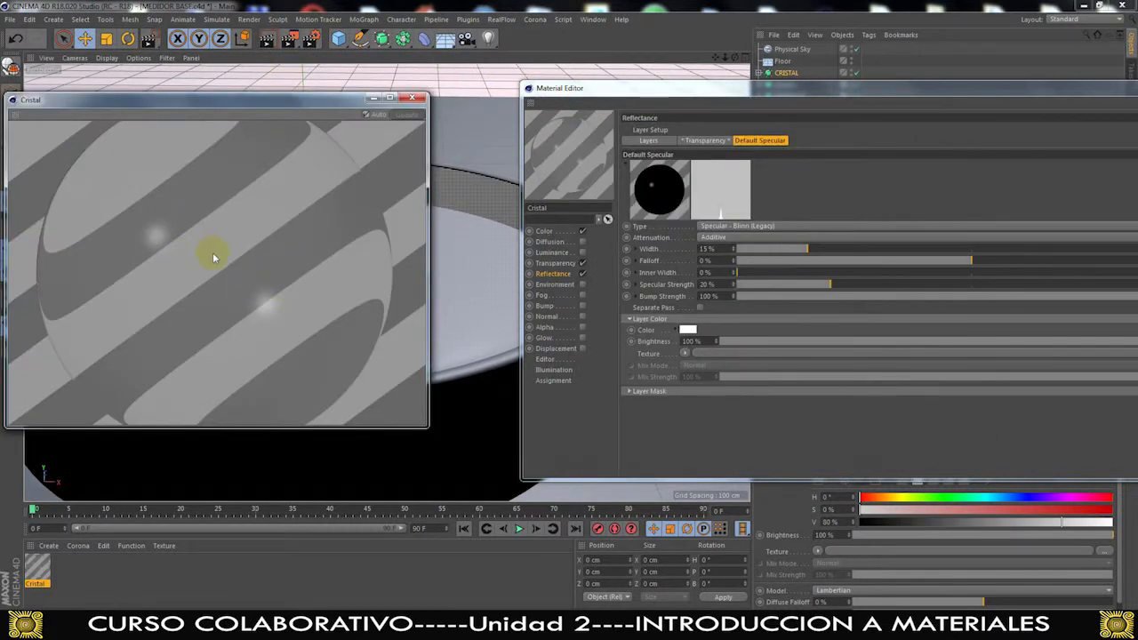
left_click(413, 100)
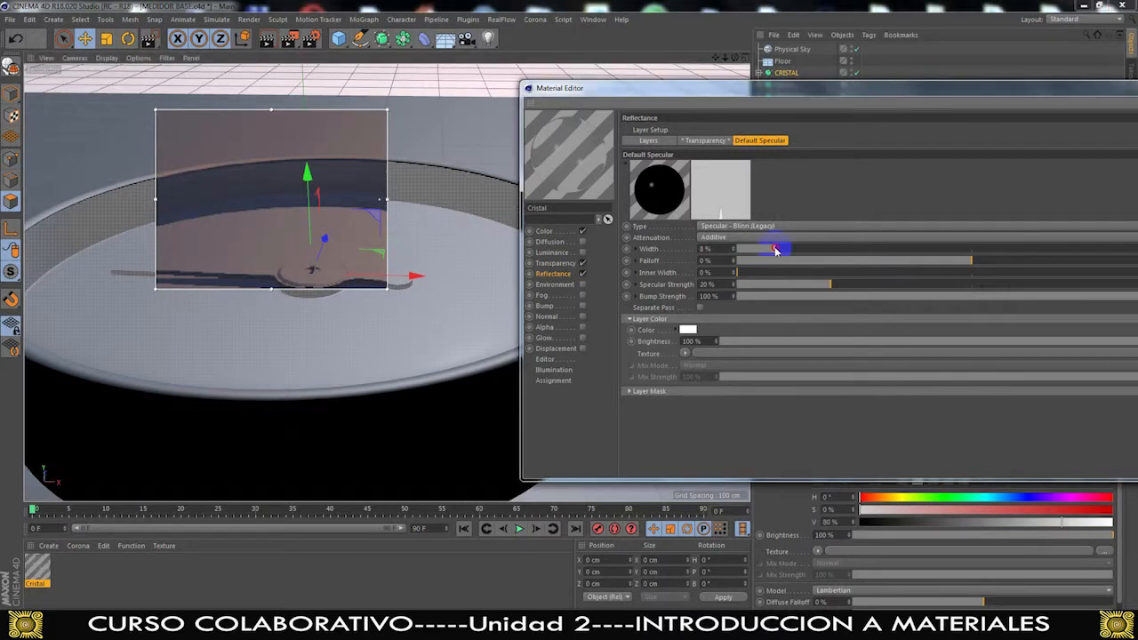
Set the Default Specular layer to 17% width, -8% falloff and 71% specular strength, and check the glass from several angles
left_click_drag(774, 247, 830, 249)
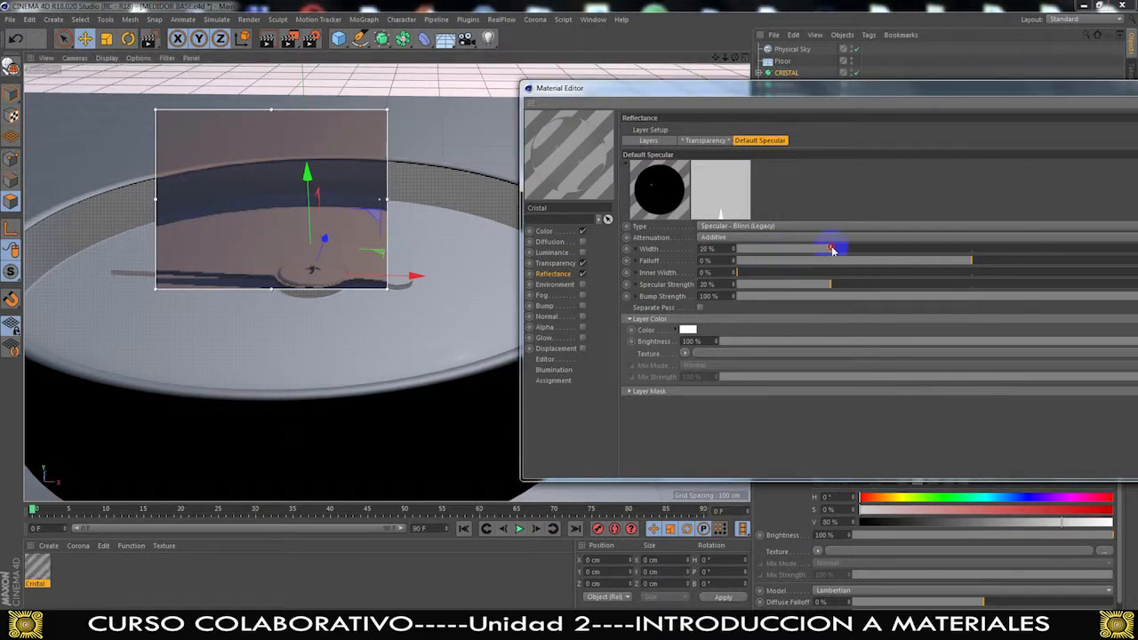
left_click_drag(968, 263, 1071, 288)
left_click_drag(828, 248, 816, 249)
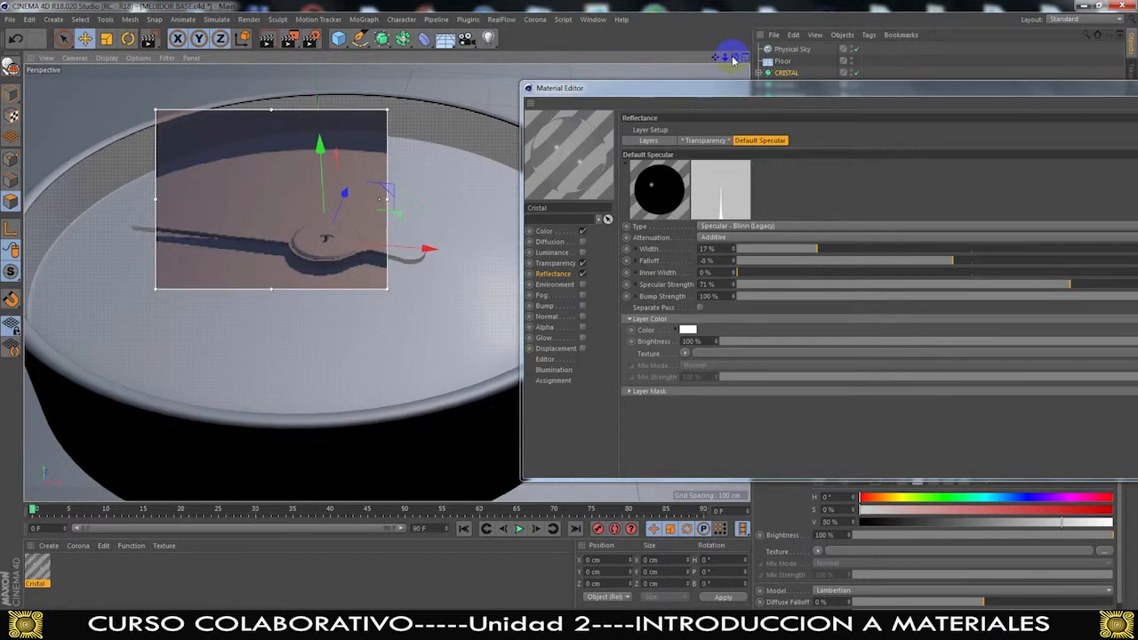
mouse_move(734, 60)
left_mouse_down()
mouse_move(564, 310)
mouse_move(734, 61)
left_mouse_up()
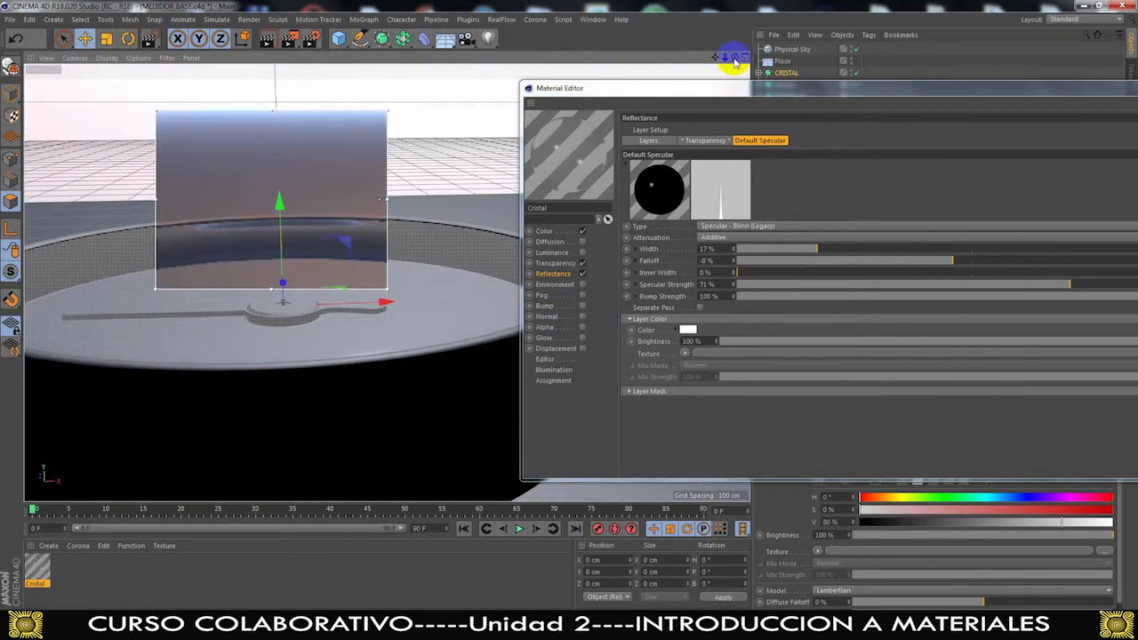
mouse_move(734, 59)
left_mouse_down()
mouse_move(568, 311)
mouse_move(553, 310)
mouse_move(734, 59)
left_mouse_up()
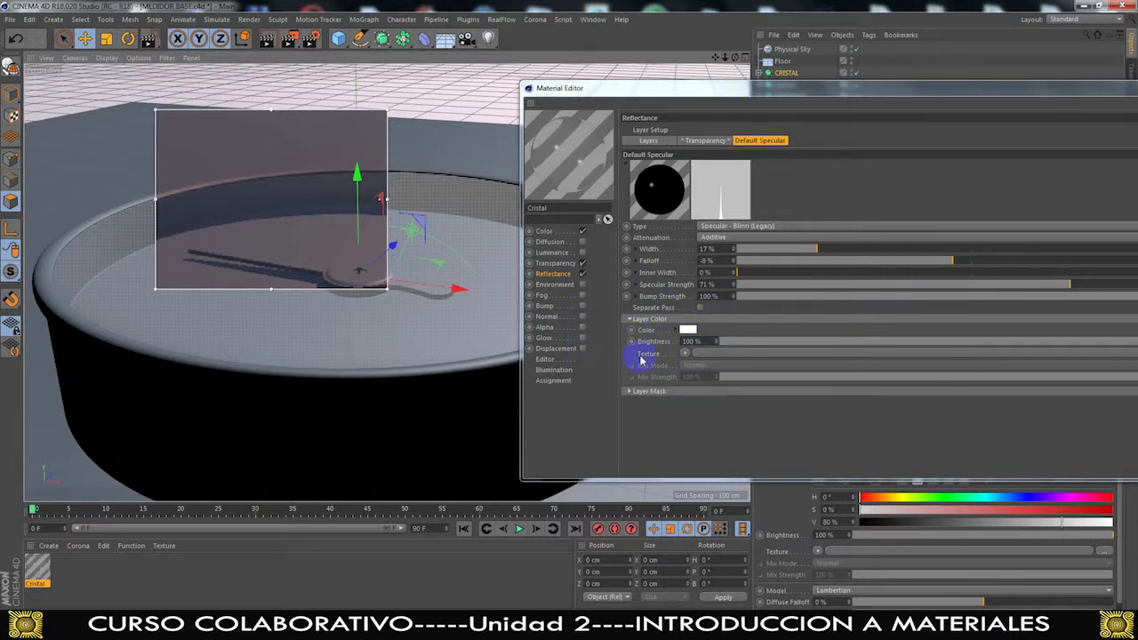
Close the Material Editor, turn off the Interactive Render Region and clear the object selection
left_click_drag(1044, 90, 894, 89)
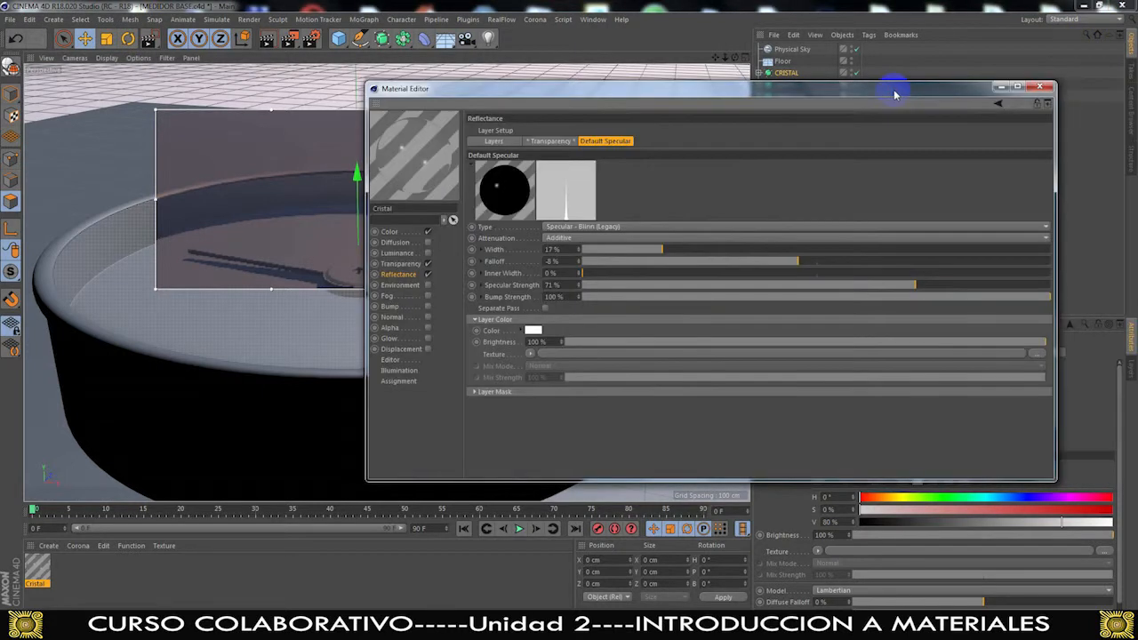
left_click(1036, 78)
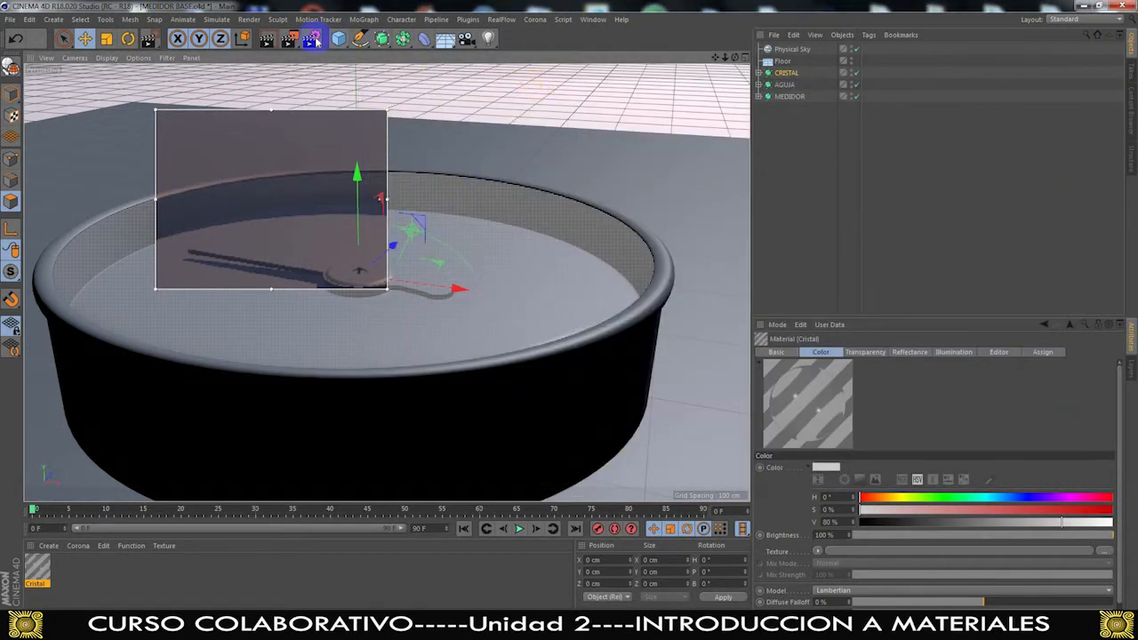
left_click_drag(293, 41, 376, 308)
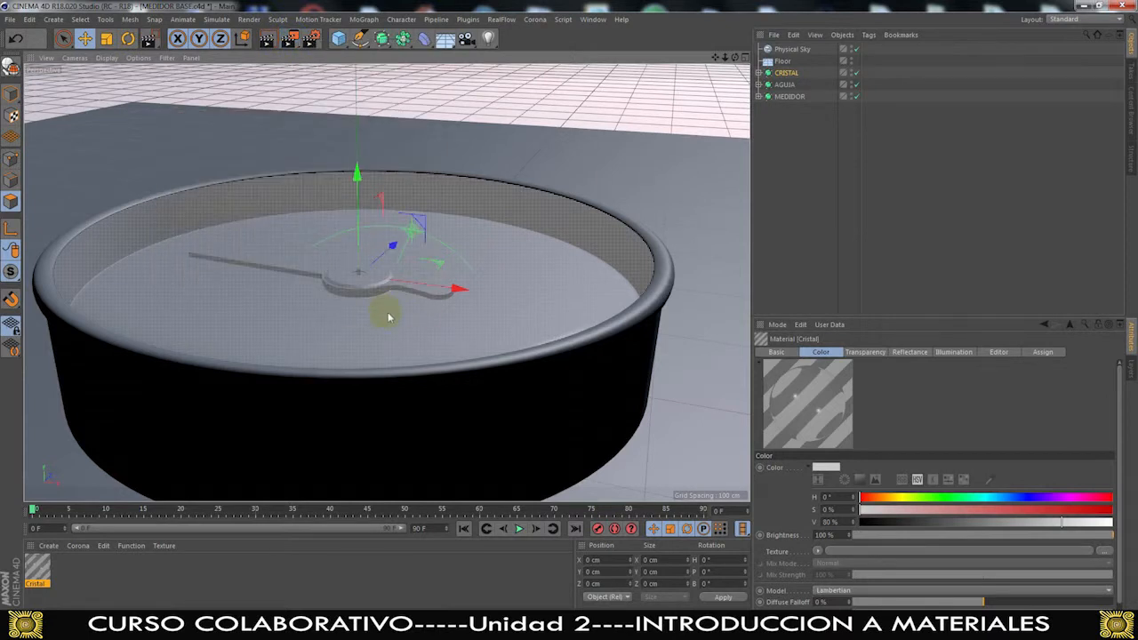
left_click(782, 141)
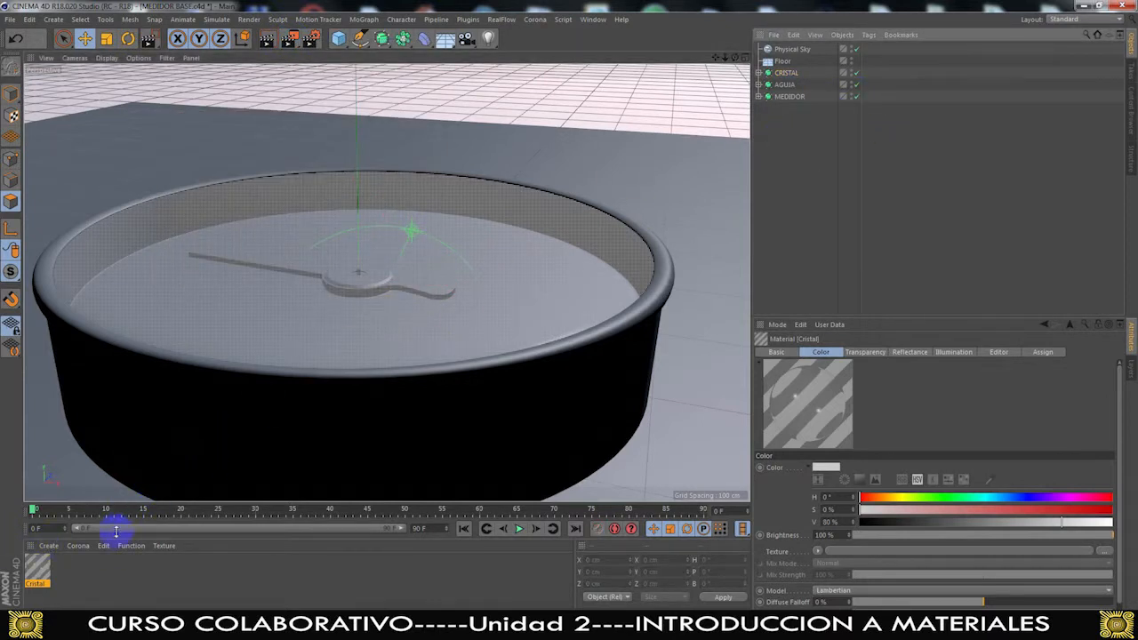
scroll(400, 354, "down", 2)
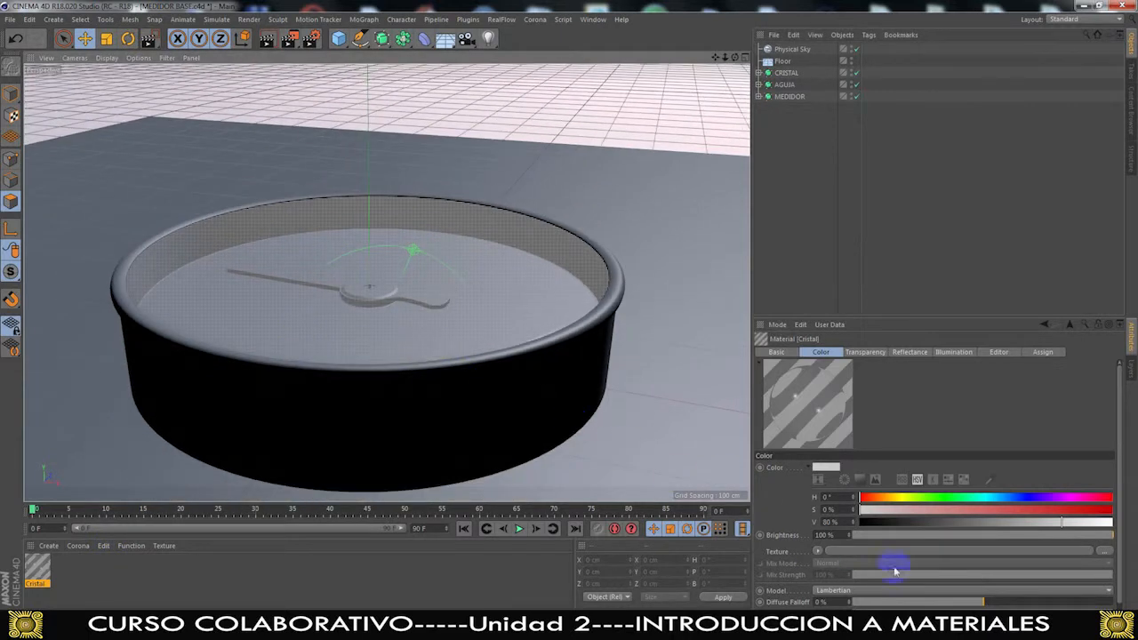
Add the 224141 ts-60 6 bar pressure gauge photo from REFERENCIAS as a floating reference, and keep it always on top
right_click(1011, 628)
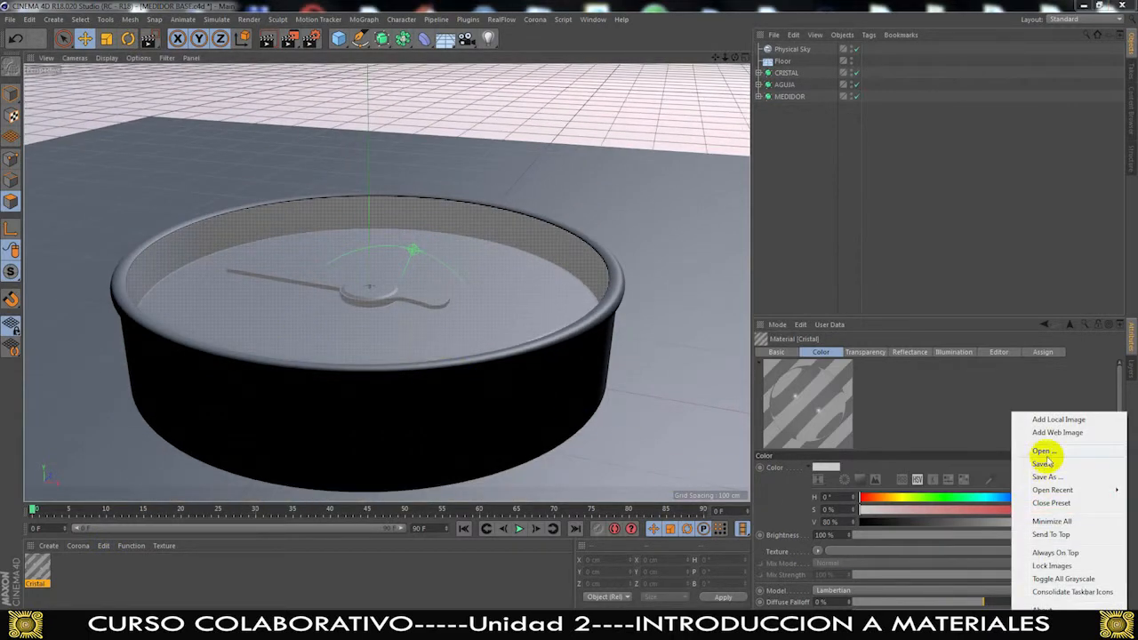
left_click(1062, 420)
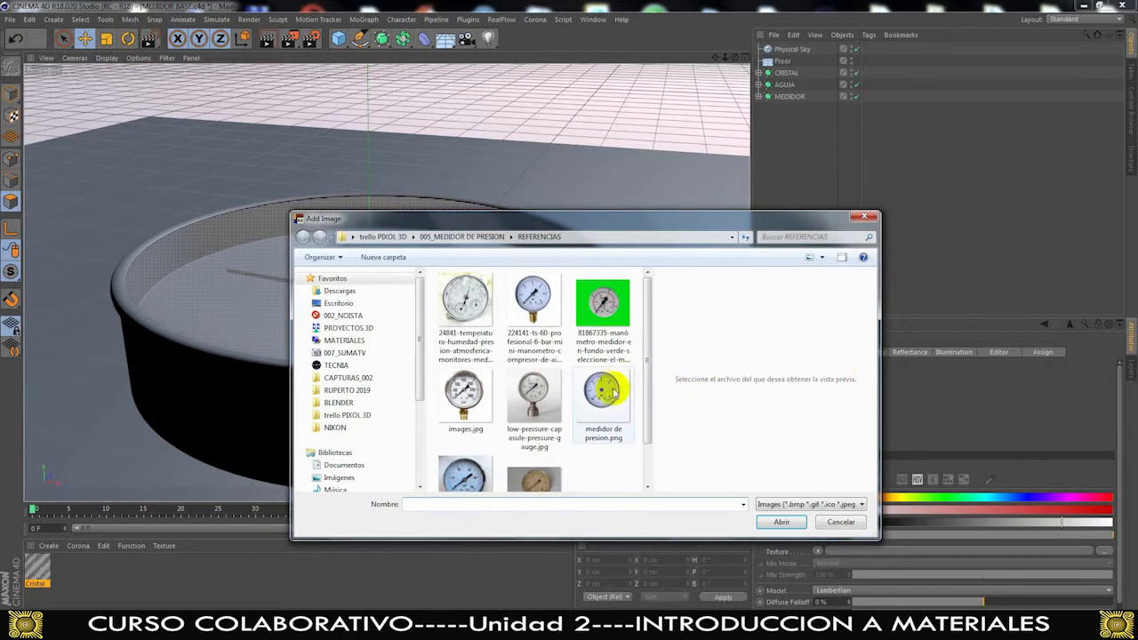
double_click(541, 303)
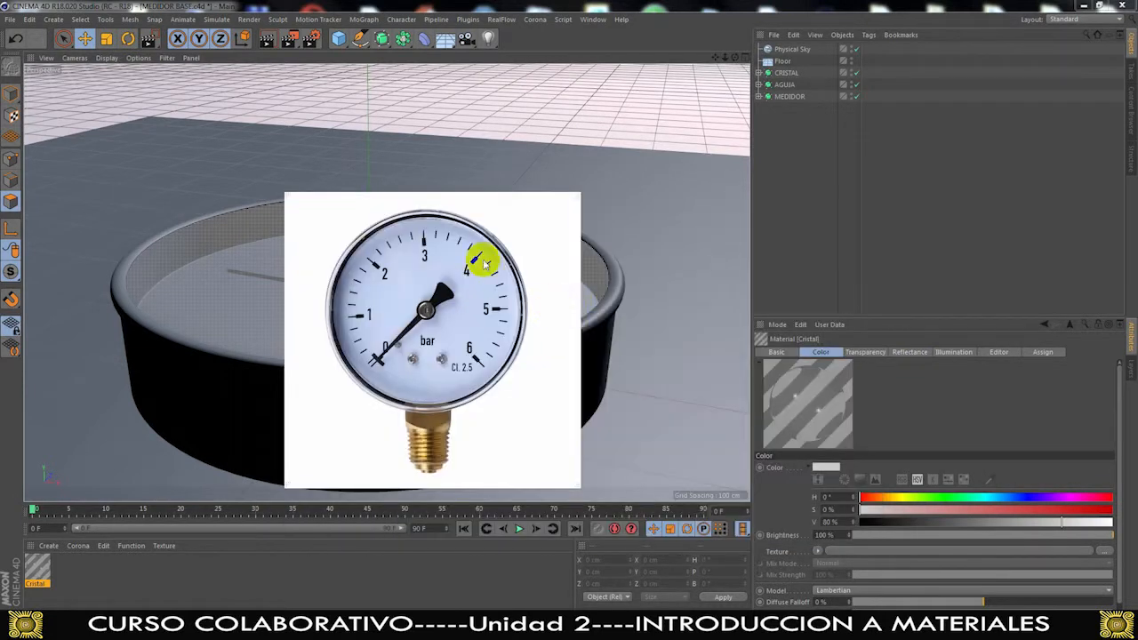
left_click_drag(586, 293, 968, 244)
right_click(968, 248)
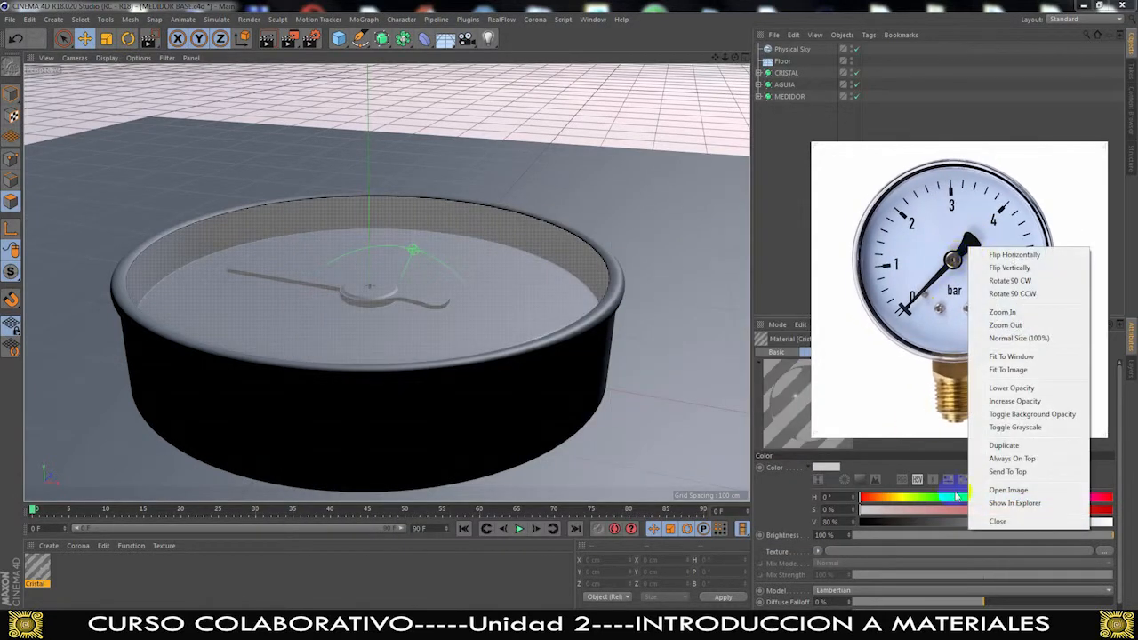
left_click(1022, 458)
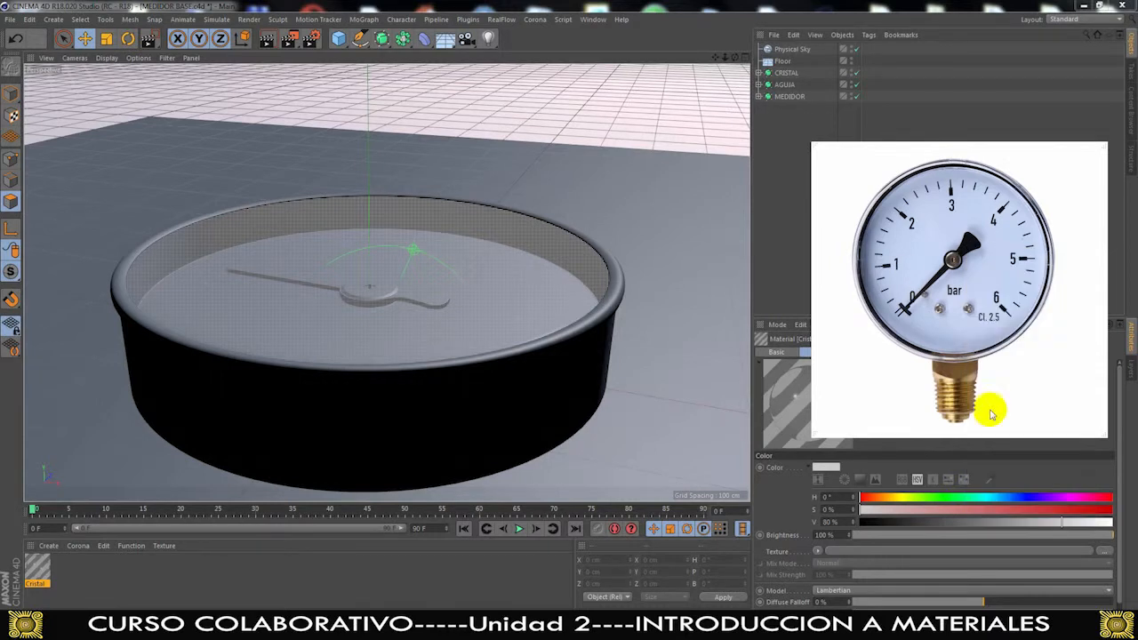
Shrink the gauge reference window and fit the whole dial inside it, over the empty area of the object list
left_click_drag(815, 429, 943, 325)
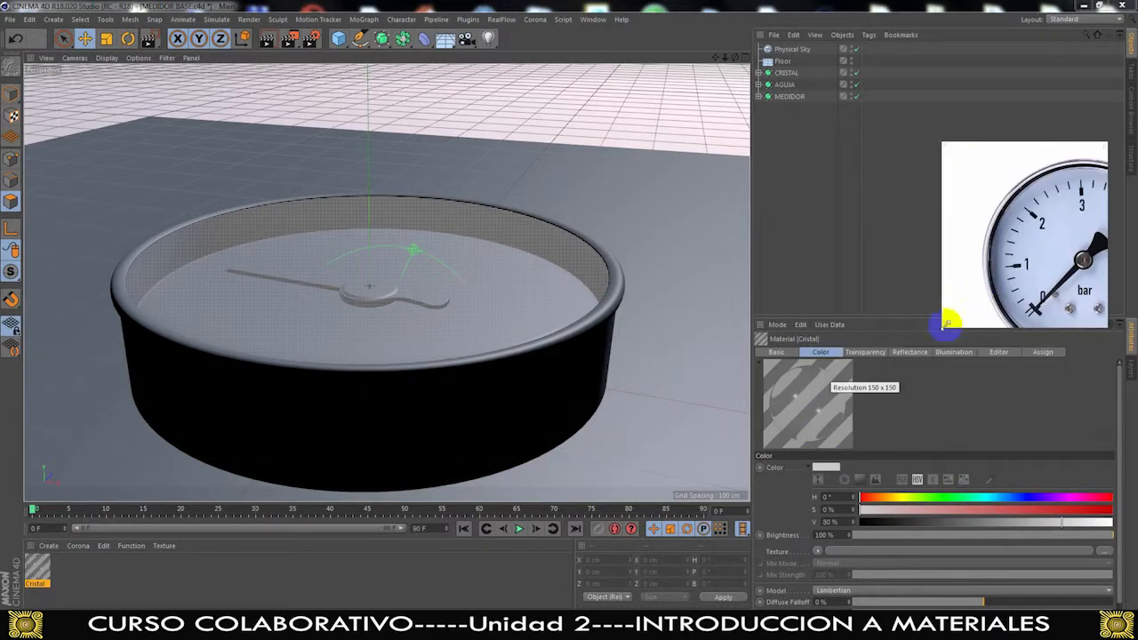
middle_click_drag(1040, 253, 1022, 237)
scroll(990, 233, "down", 2)
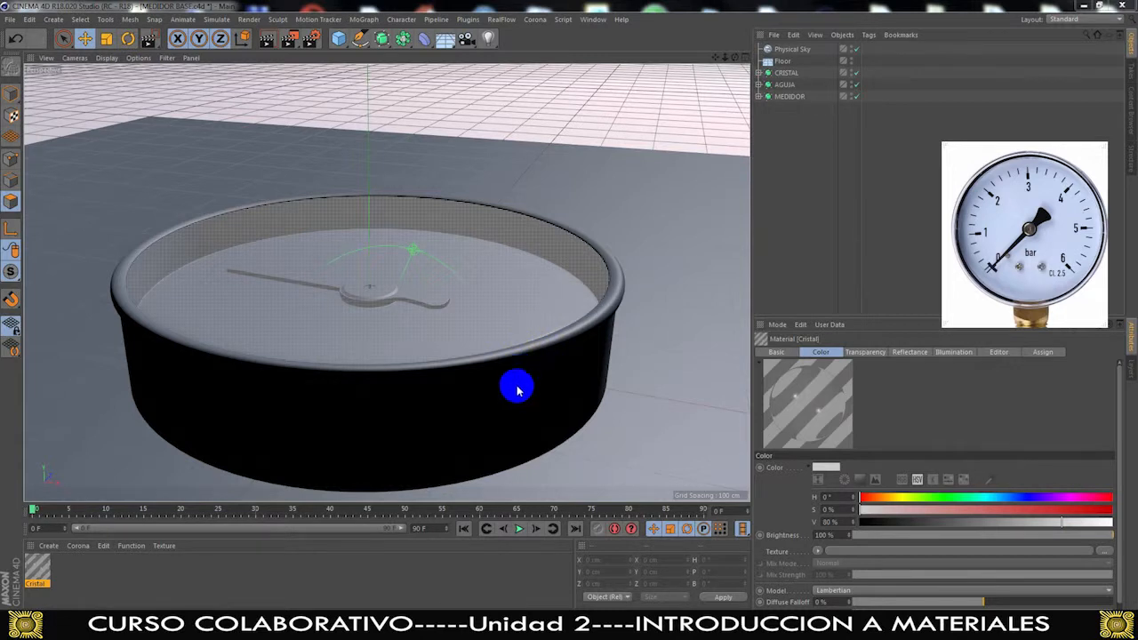
Disable the Physical Sky and hide the Floor in the editor to leave the gauge on the plain viewport background
left_click(585, 217)
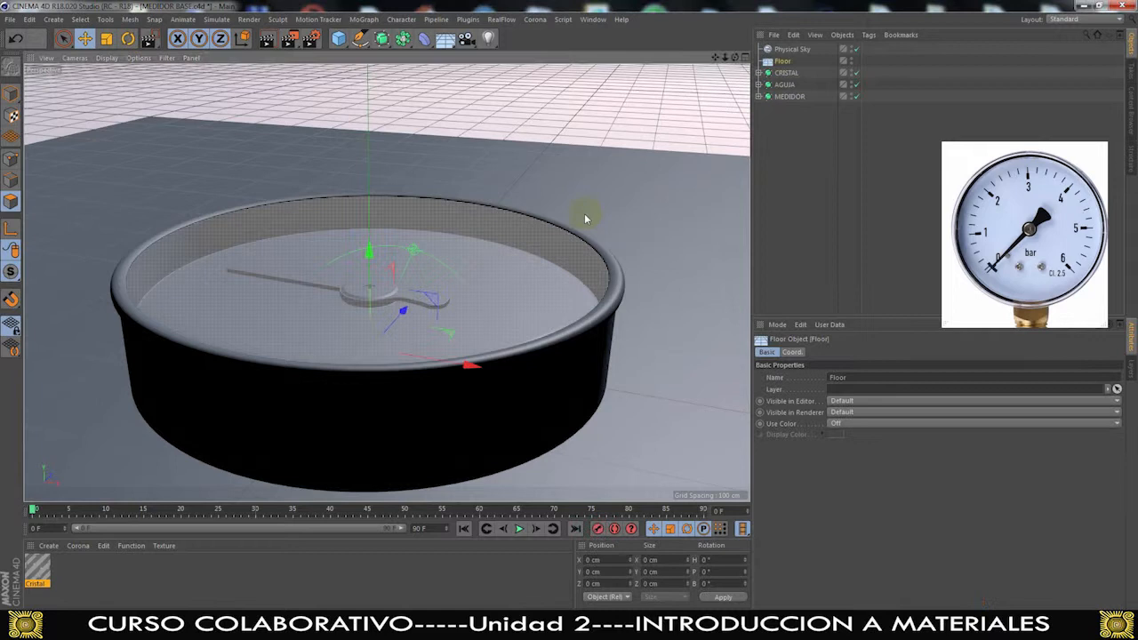
scroll(587, 217, "down", 5)
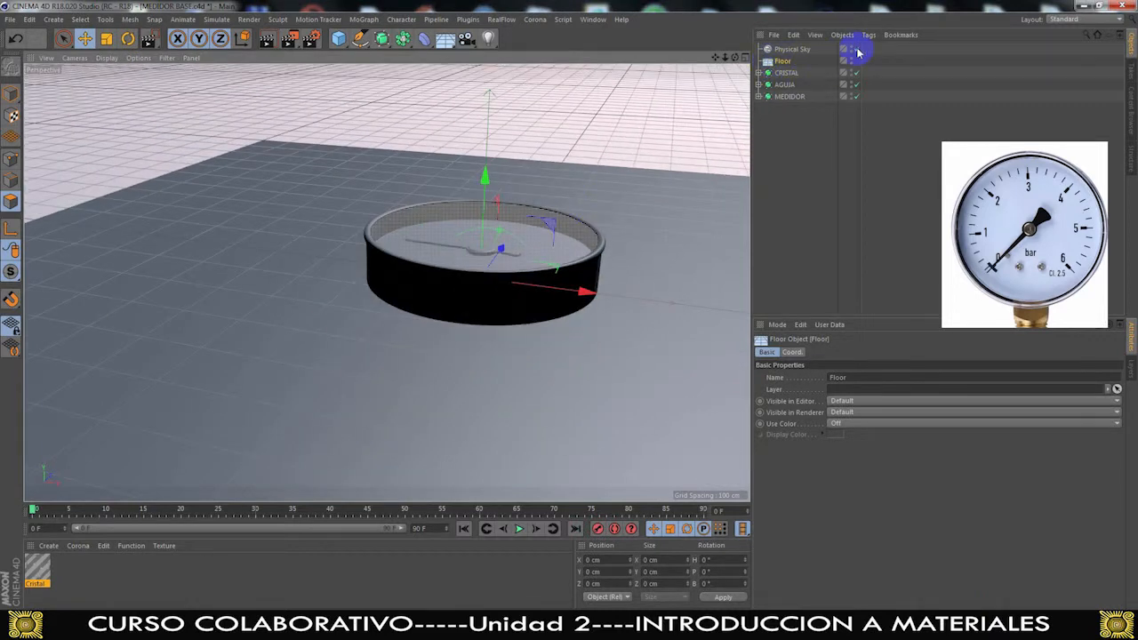
left_click(856, 49)
mouse_move(568, 181)
left_mouse_down("alt")
mouse_move(554, 211)
mouse_move(561, 196)
left_mouse_up("alt")
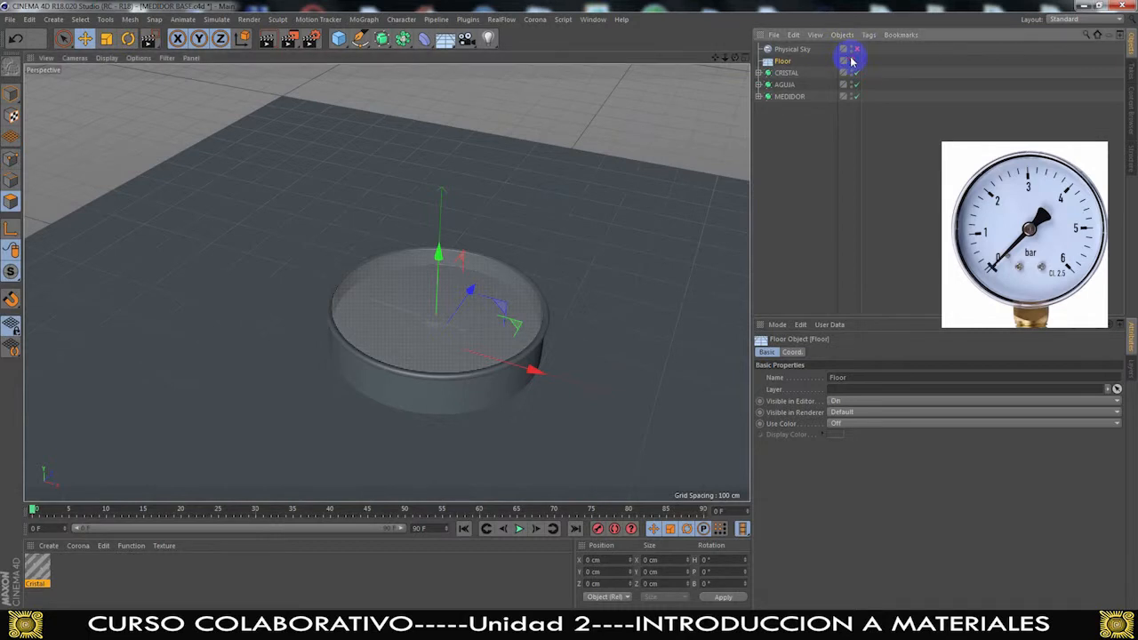
left_click(849, 61)
left_click_drag(564, 249, 530, 164, "alt")
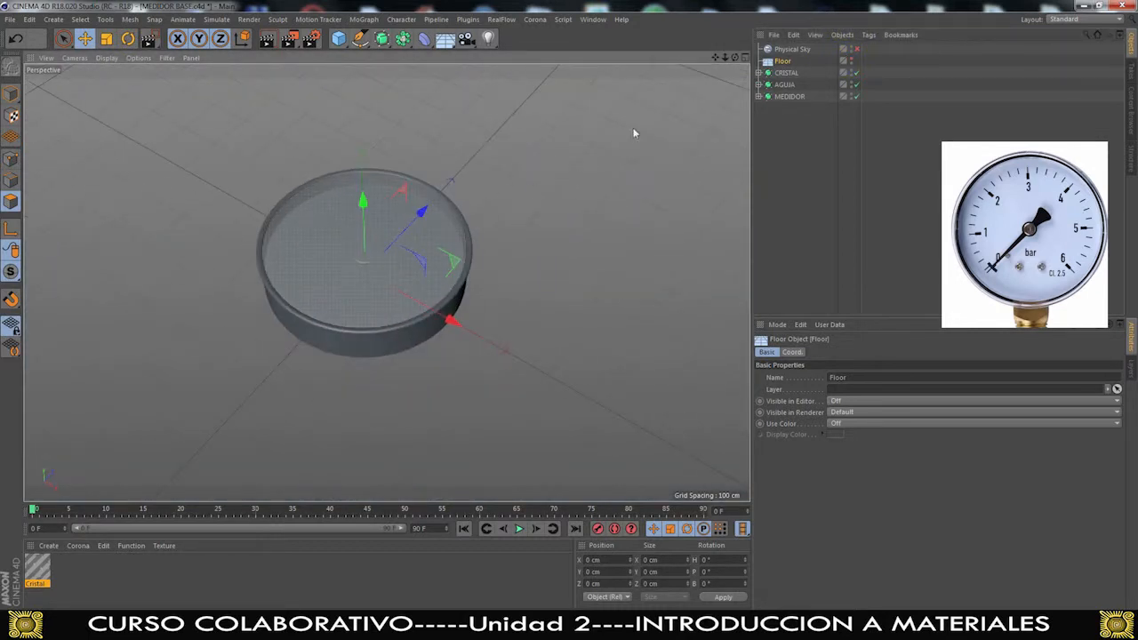
Hide the CRISTAL cover in the viewport and frame the needle and its hub closely
left_click(852, 73)
right_click_drag(301, 285, 403, 264, "alt")
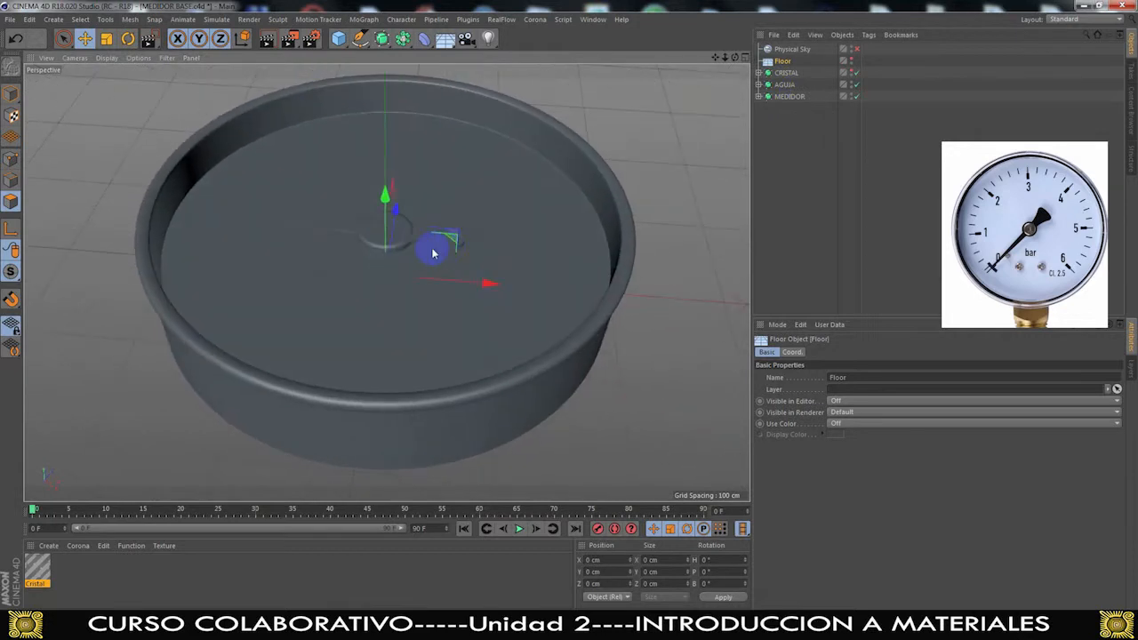
scroll(433, 253, "up", 5)
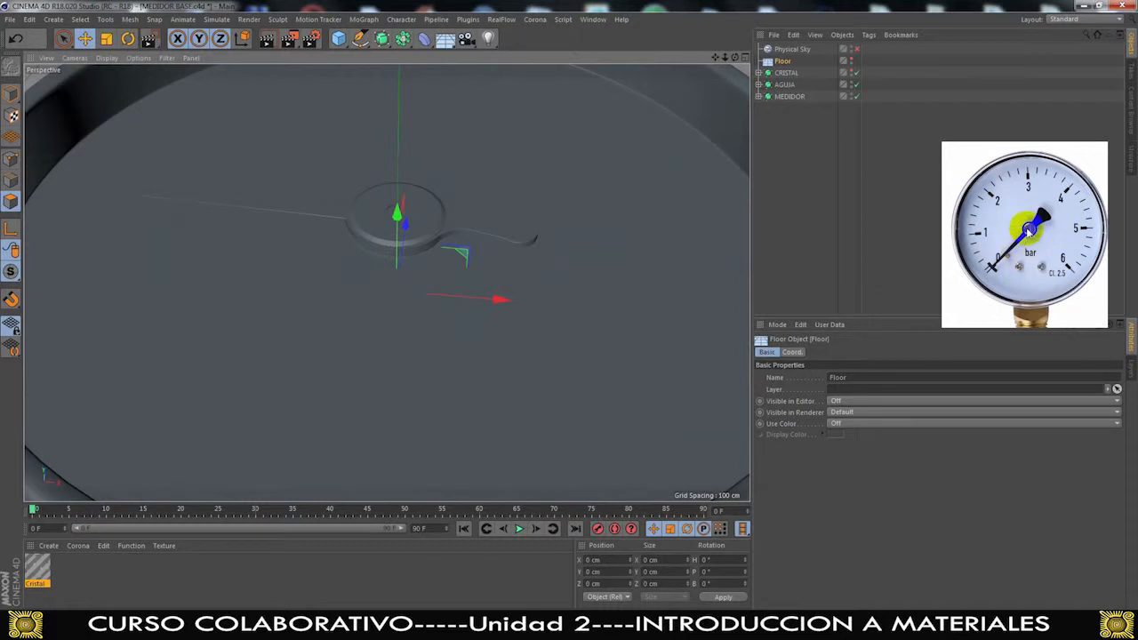
left_click(75, 577)
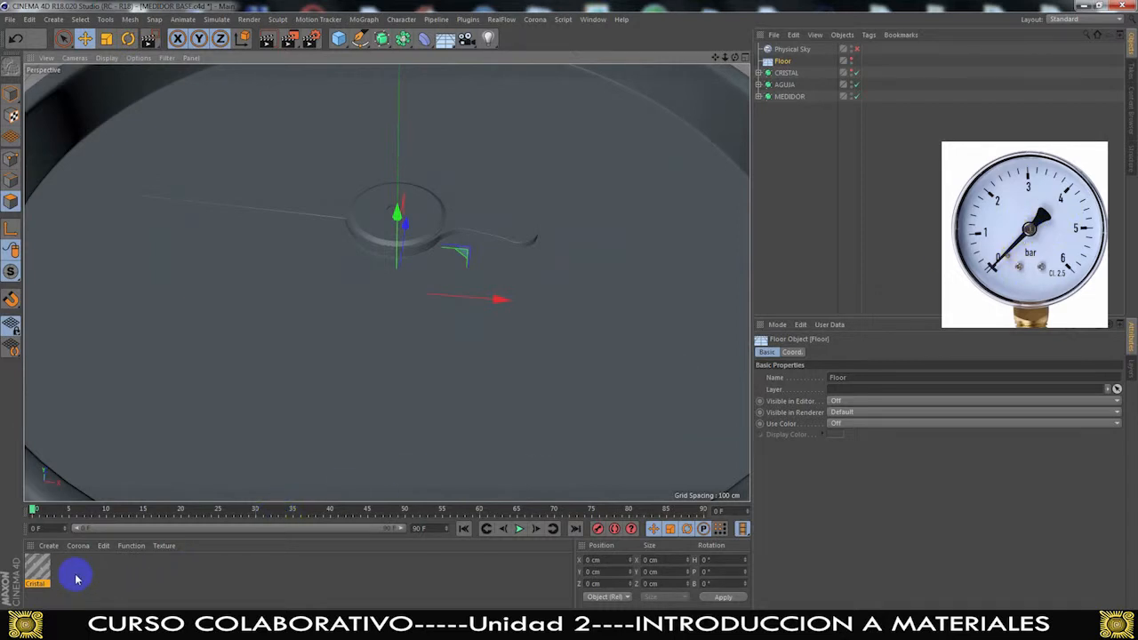
Create a new material and name it metal negro
double_click(85, 579)
left_click(36, 575)
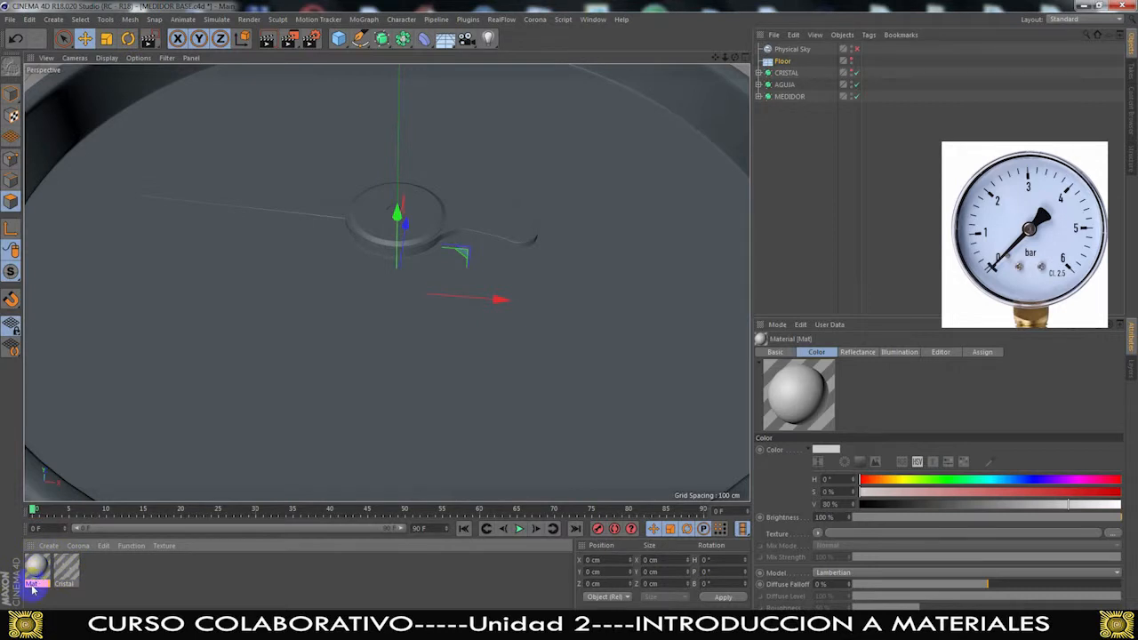
double_click(35, 572)
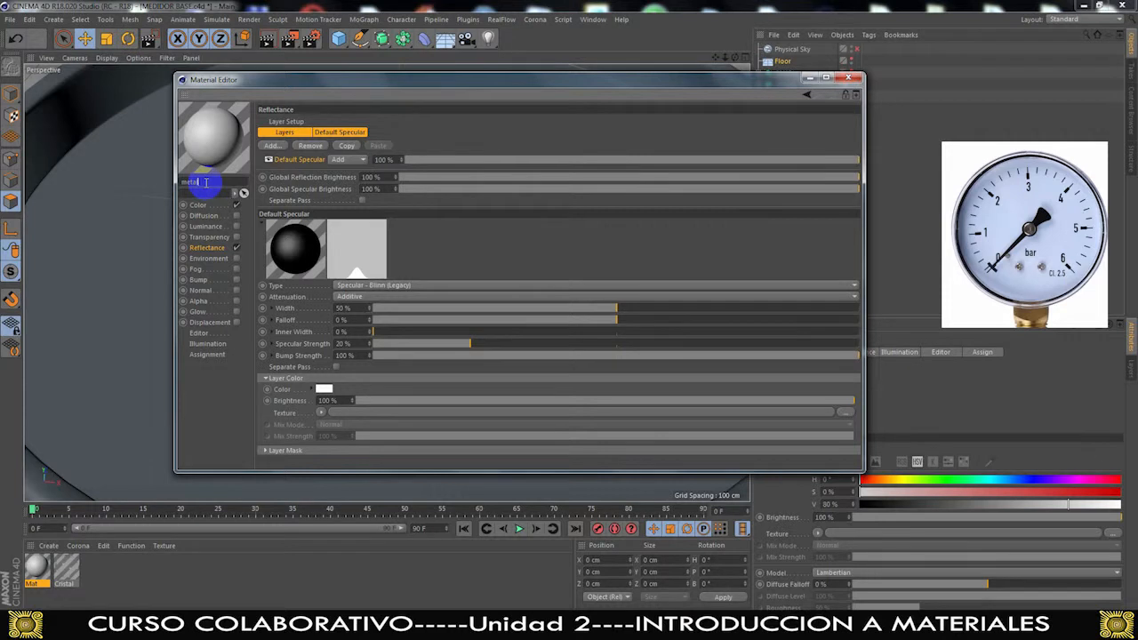
key("Return")
Darken the metal negro colour to a value of 9% and reduce its Default Specular width to 18%
left_click(200, 204)
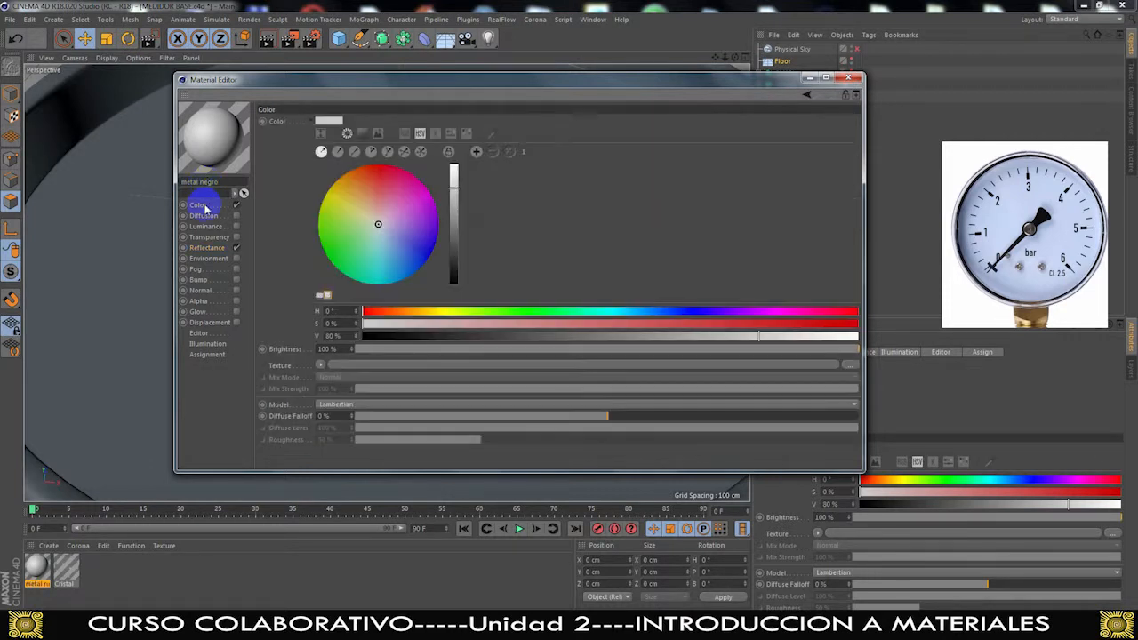
left_click_drag(618, 337, 406, 344)
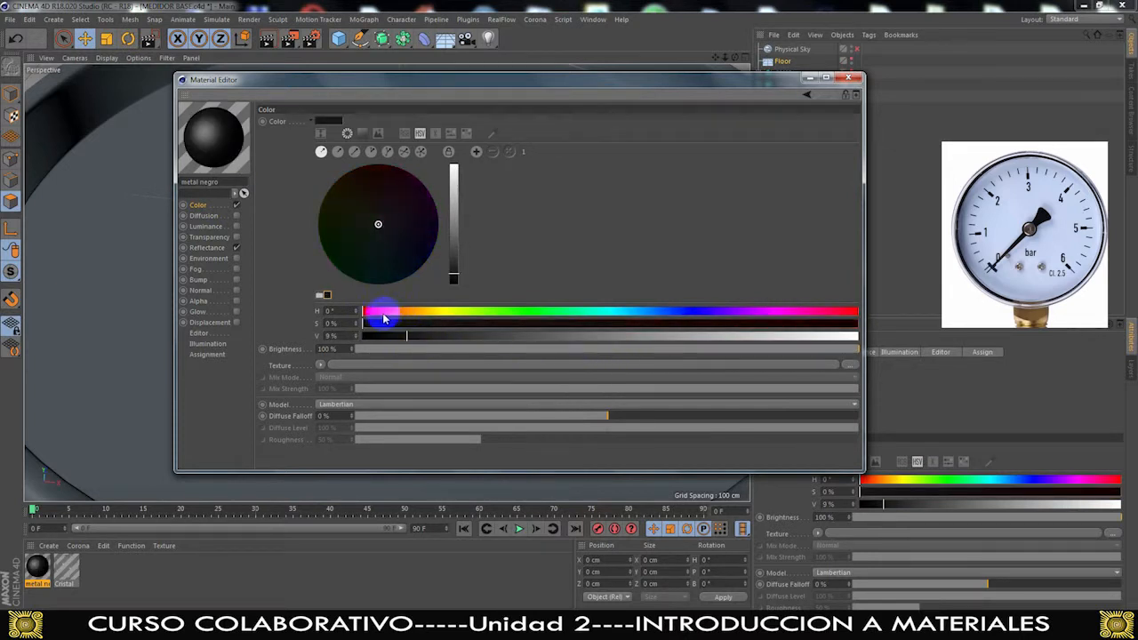
left_click(206, 248)
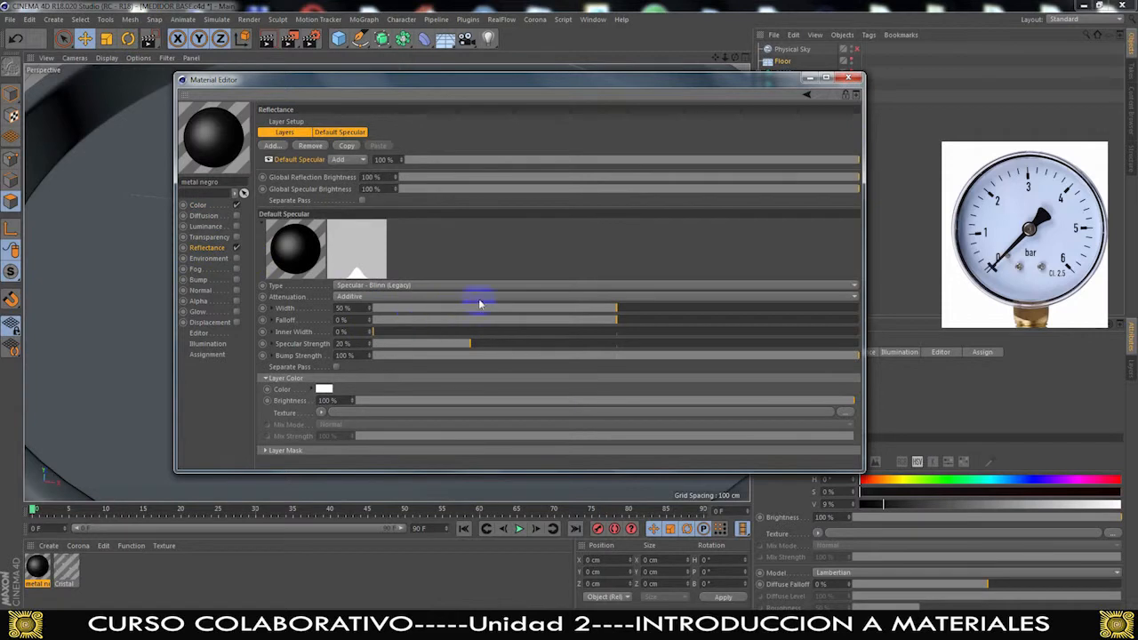
left_click_drag(610, 310, 462, 309)
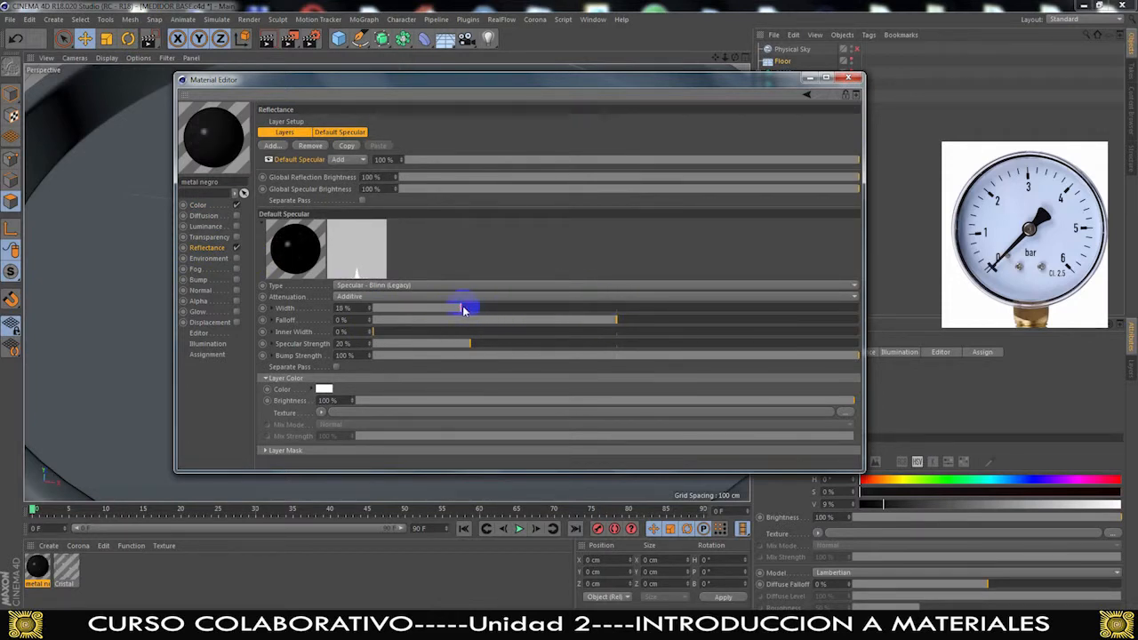
left_click(849, 78)
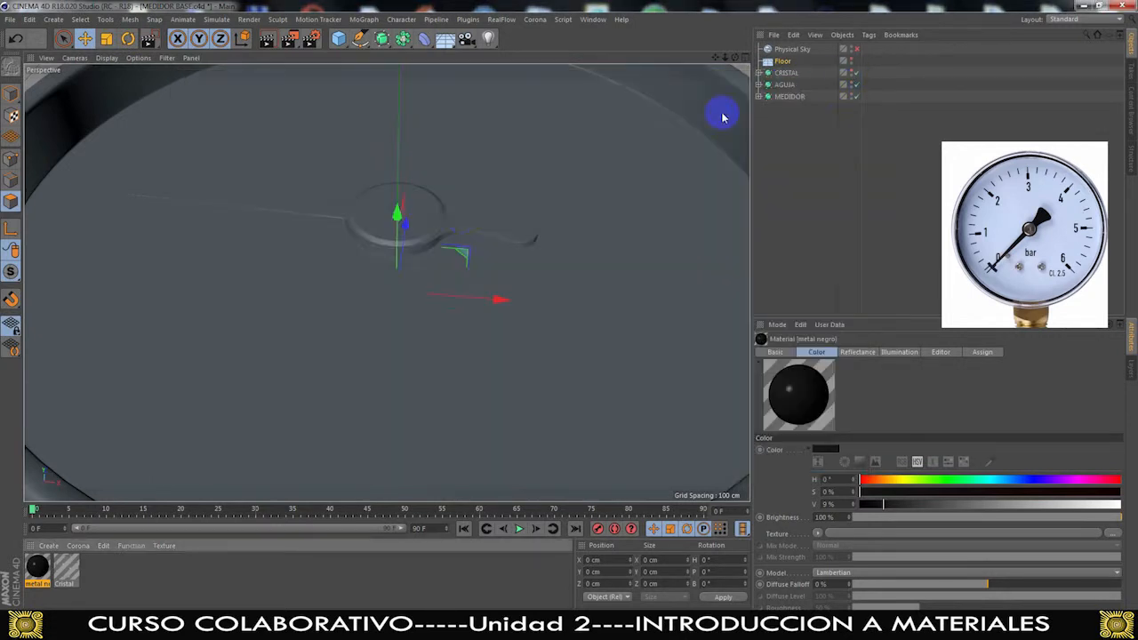
Apply the metal negro material to the AGUJA needle mesh inside its parent object
left_click(758, 85)
left_click(393, 368)
left_click(37, 569)
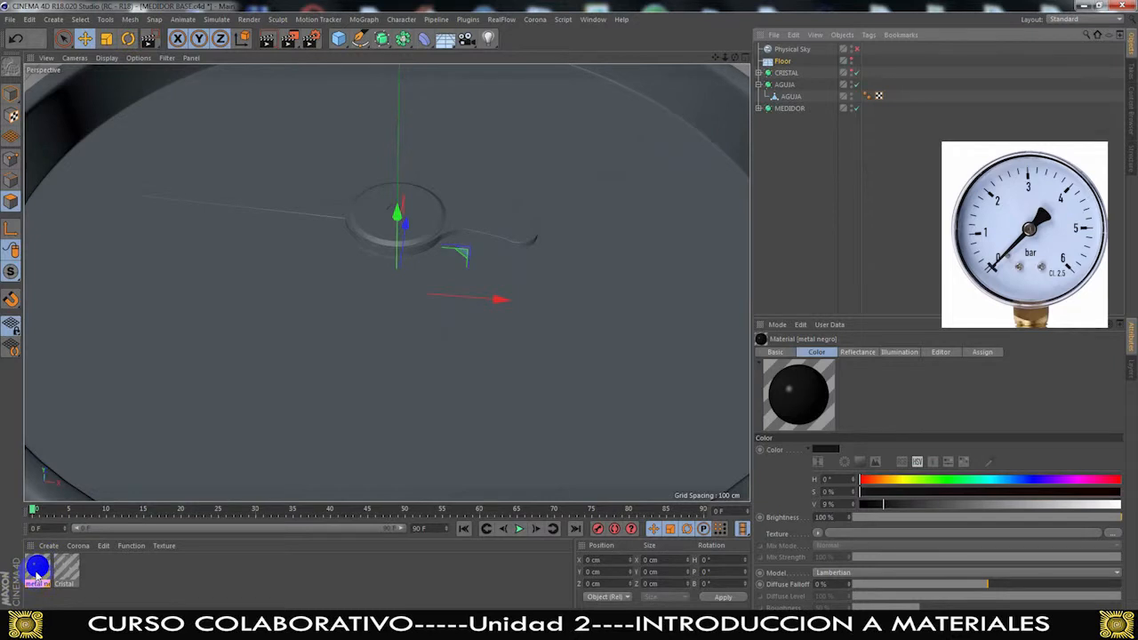
left_click_drag(37, 572, 797, 95)
left_click(884, 156)
scroll(363, 248, "down", 5)
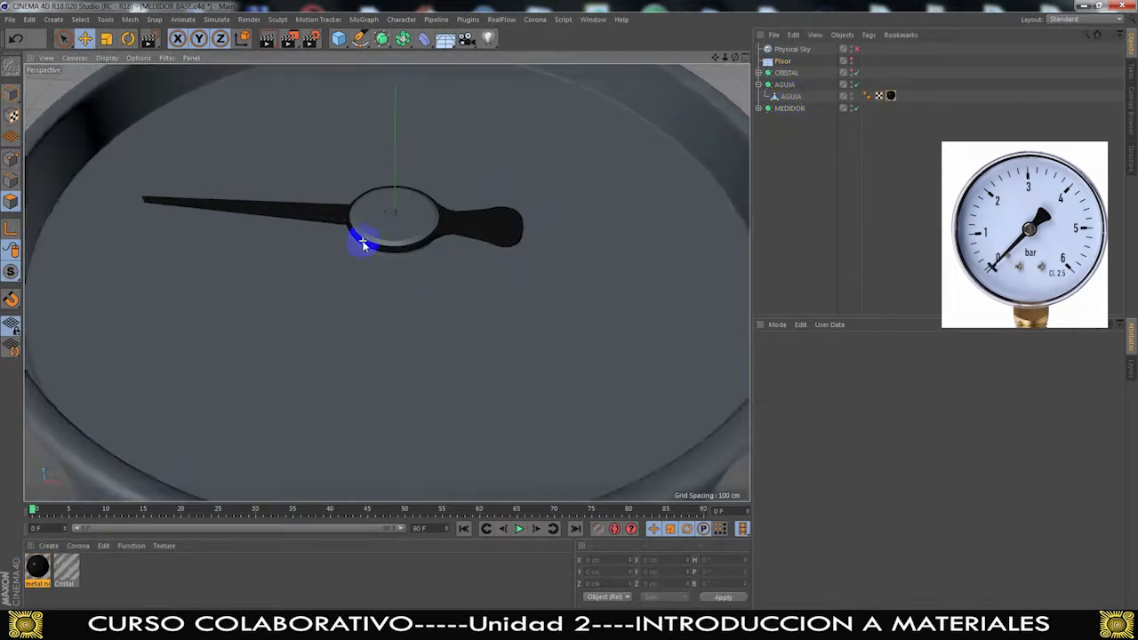
Examine the whole gauge with its black needle from several angles against the reference photo
left_click_drag(363, 251, 384, 228, "alt")
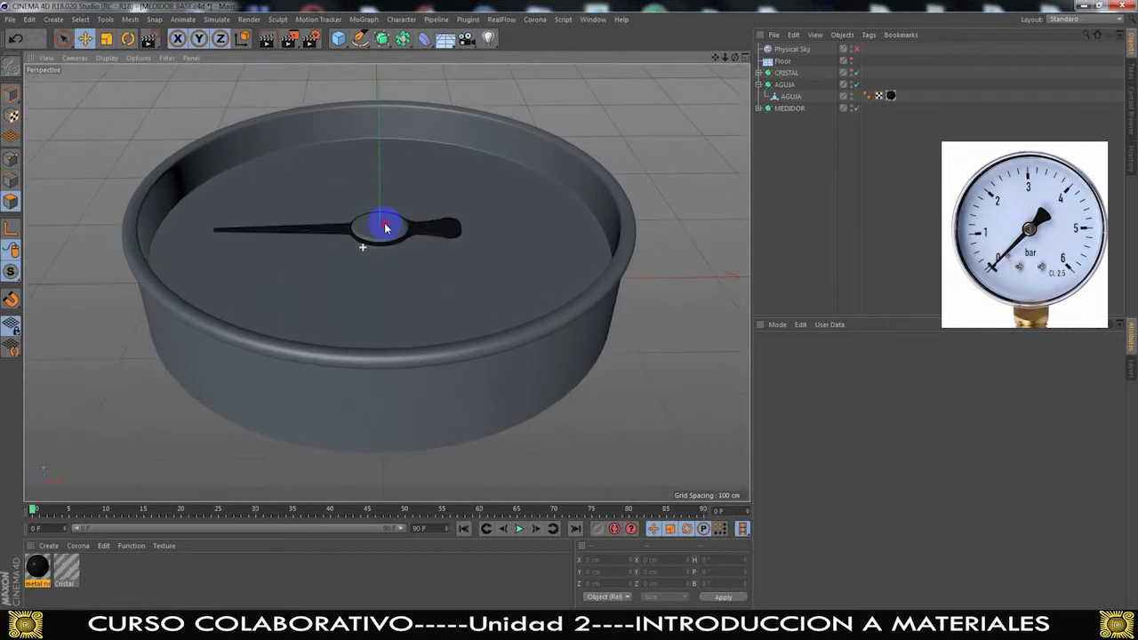
right_click_drag(379, 243, 581, 259, "alt")
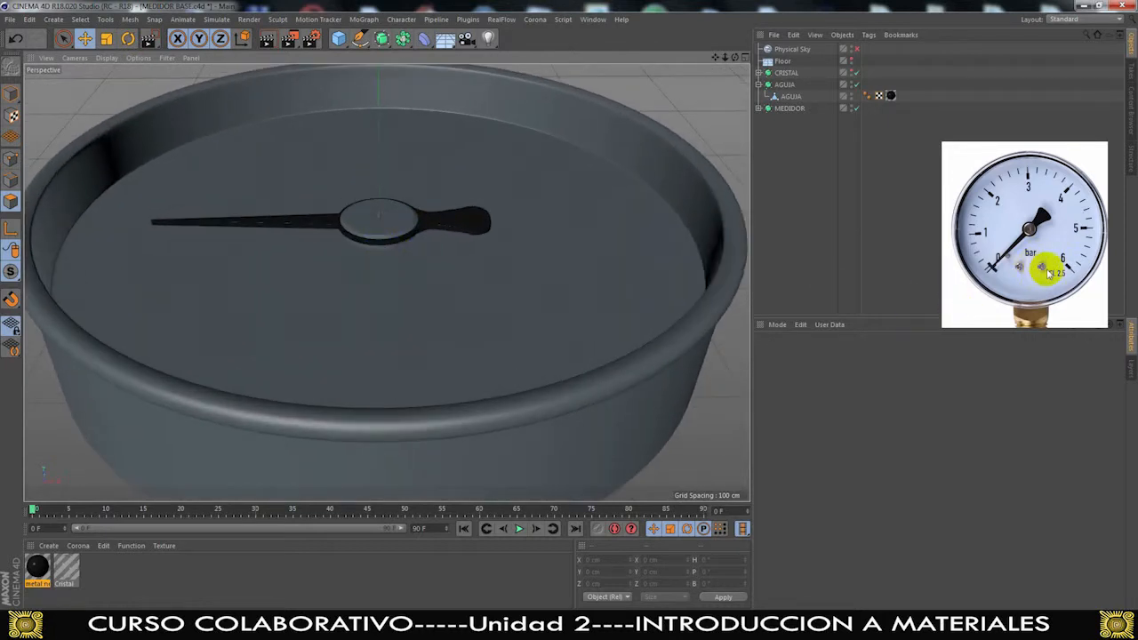
scroll(414, 263, "down", 5)
left_click_drag(414, 261, 440, 268, "alt")
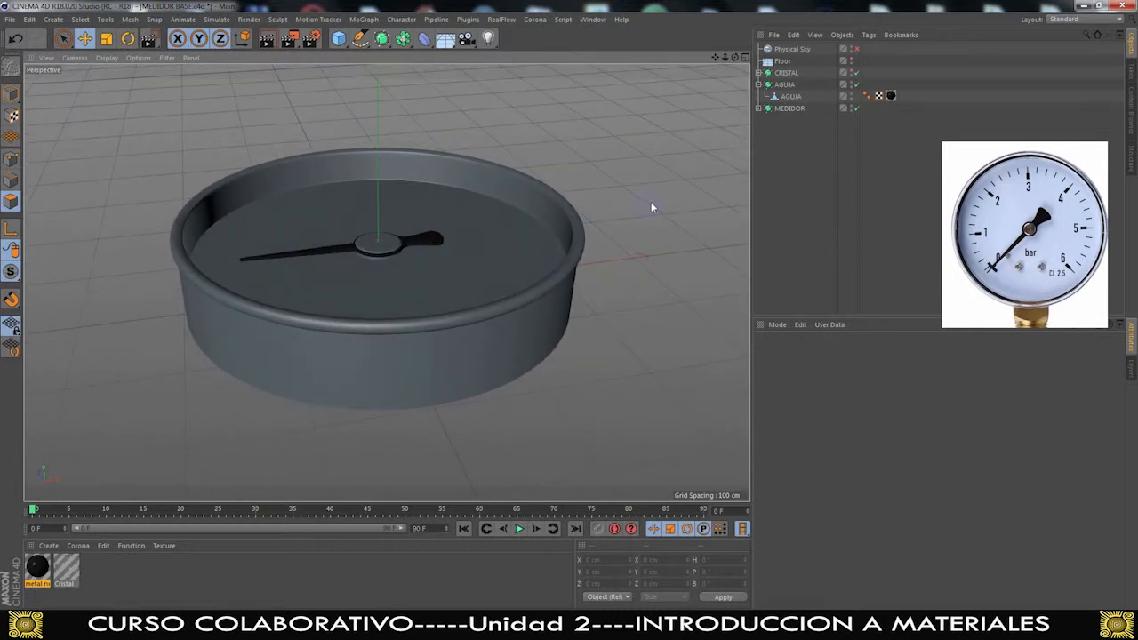
left_click_drag(521, 195, 502, 192, "alt")
scroll(502, 192, "up", 1)
scroll(501, 191, "down", 1)
left_click(1020, 269)
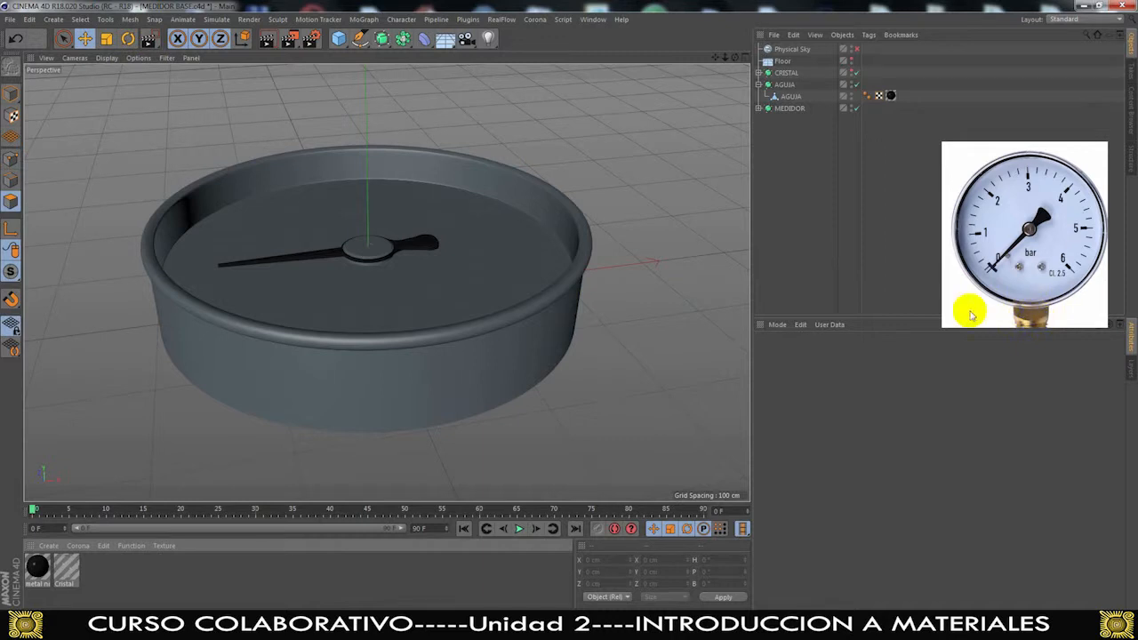
Create another new material and name it cobre
left_click(46, 547)
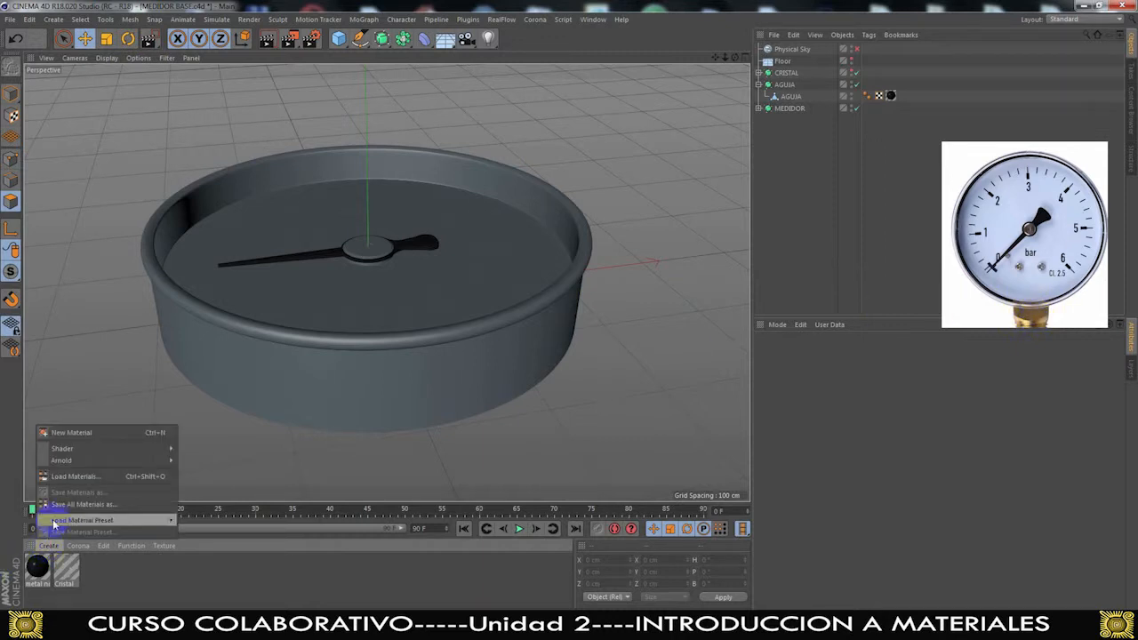
left_click(70, 433)
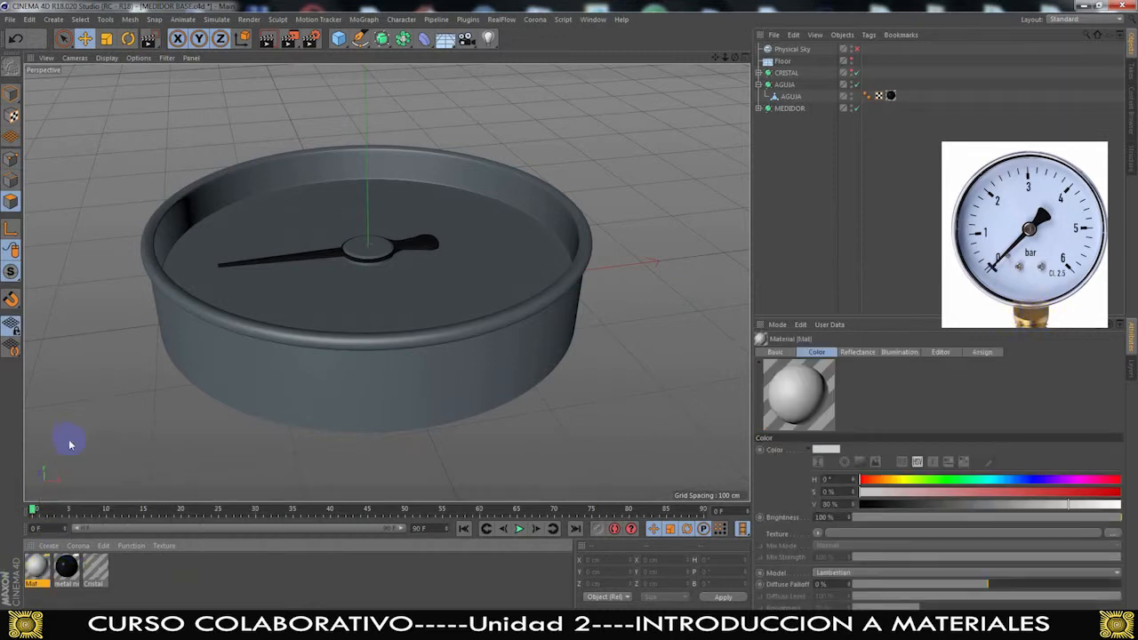
double_click(34, 584)
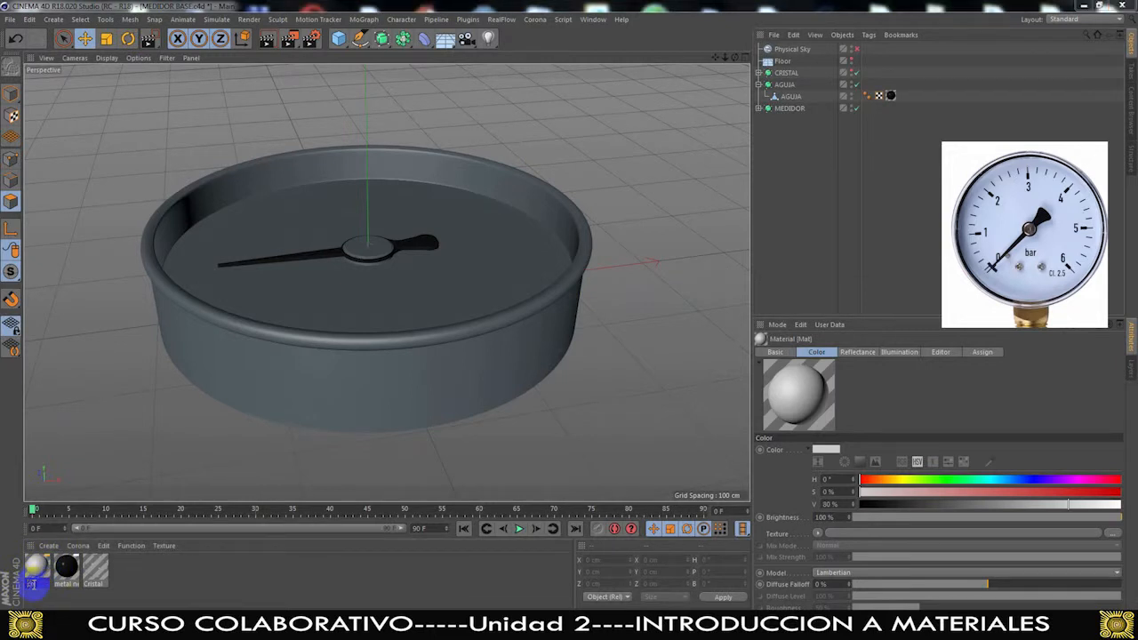
type("cobre")
key("Return")
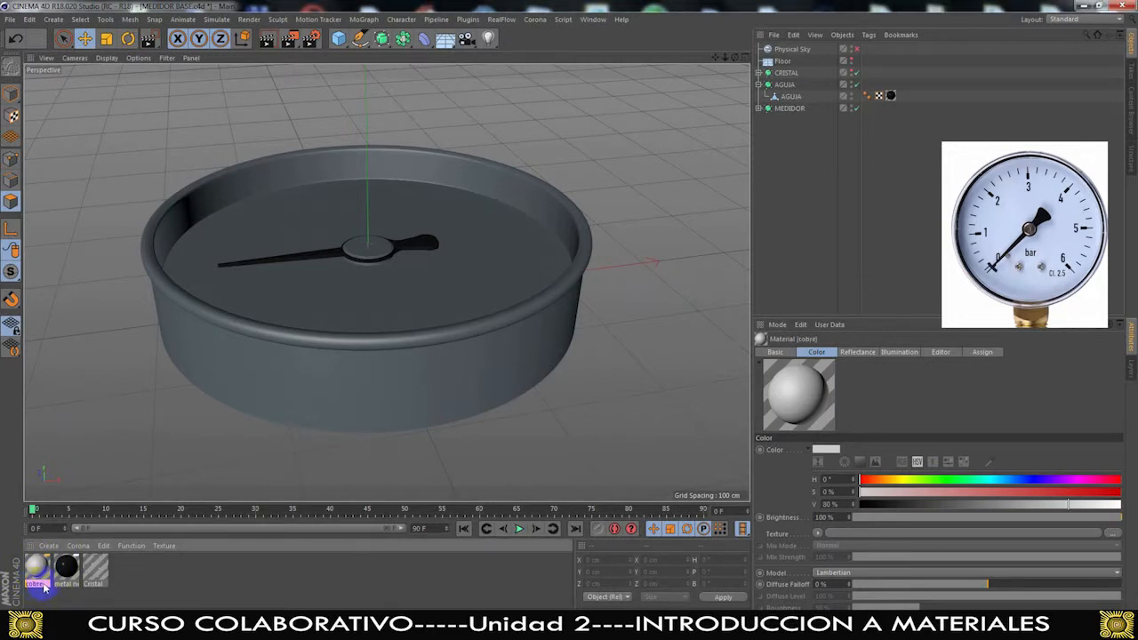
Hide the AGUJA needle in the viewport, select the medidor base mesh, and disable smoothing on its MEDIDOR parent
left_click(850, 83)
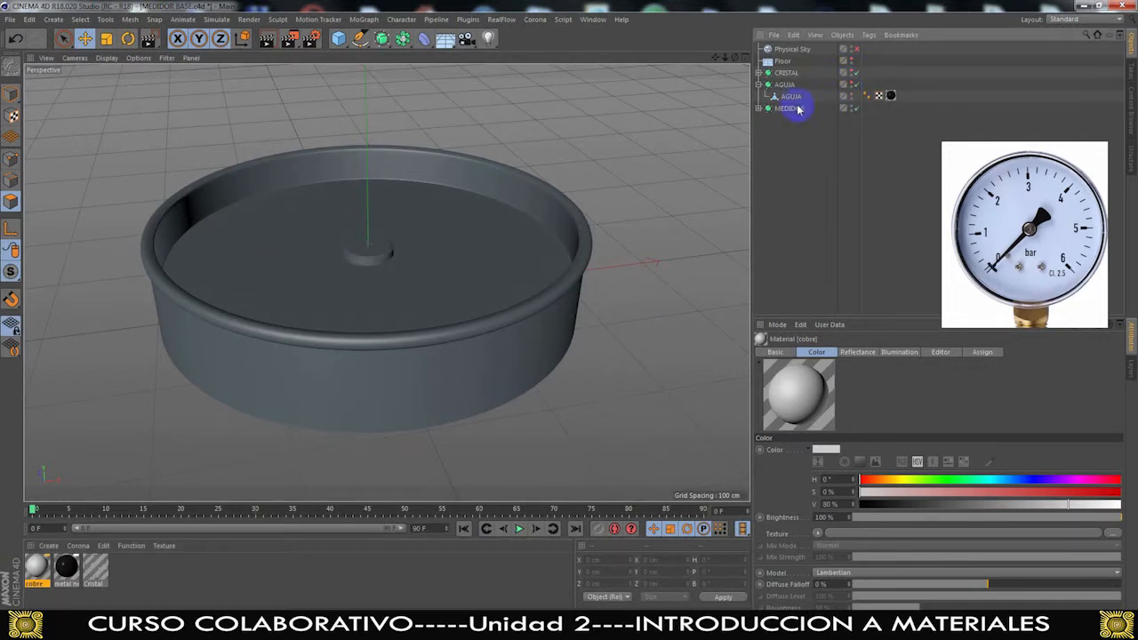
left_click(758, 108)
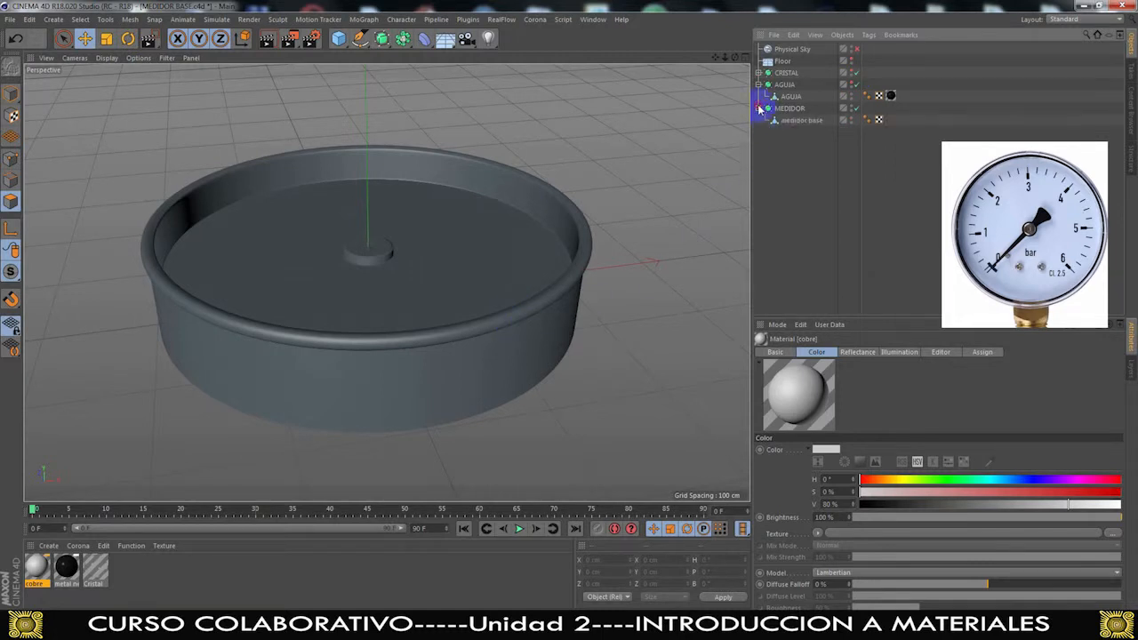
left_click(791, 119)
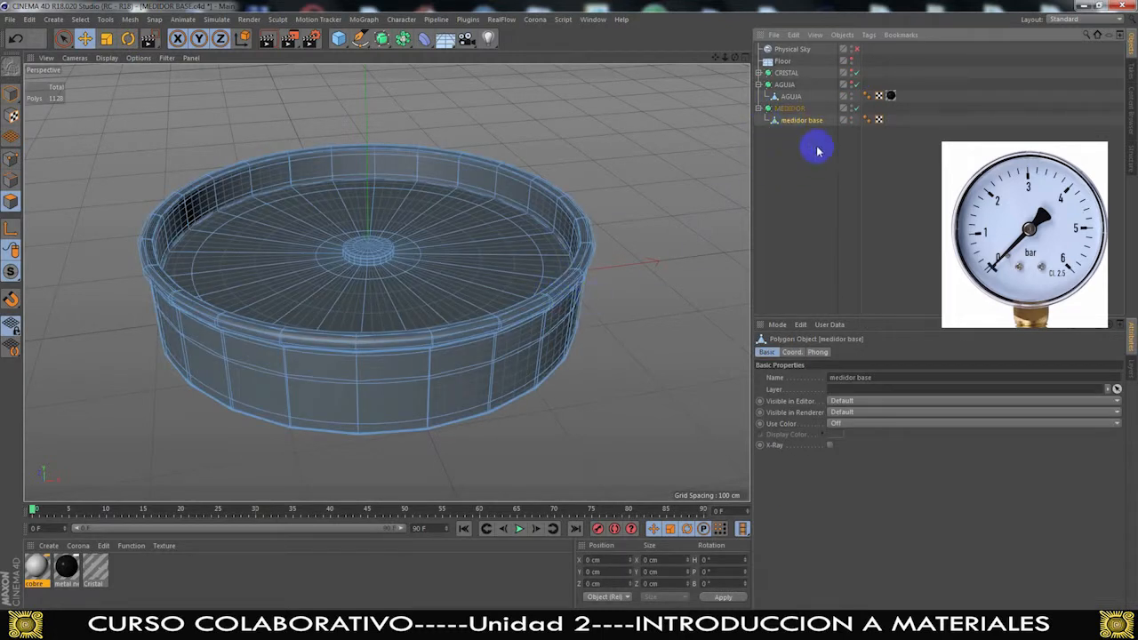
left_click(856, 108)
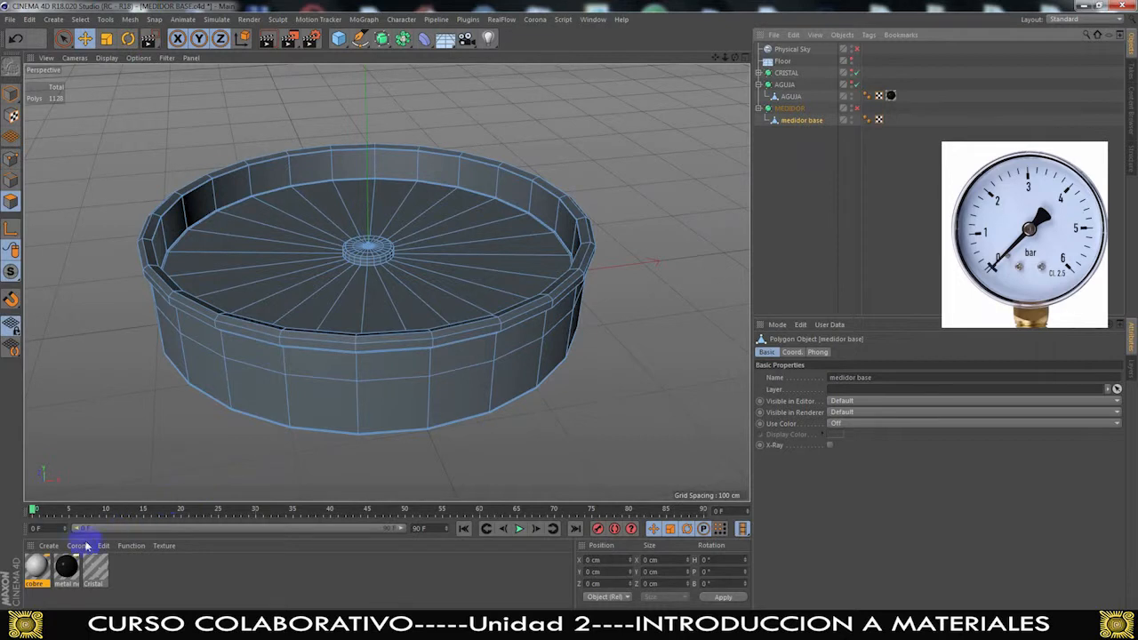
Sample the cobre material's colour from the brass fitting at the bottom of the gauge in the reference photo
double_click(37, 566)
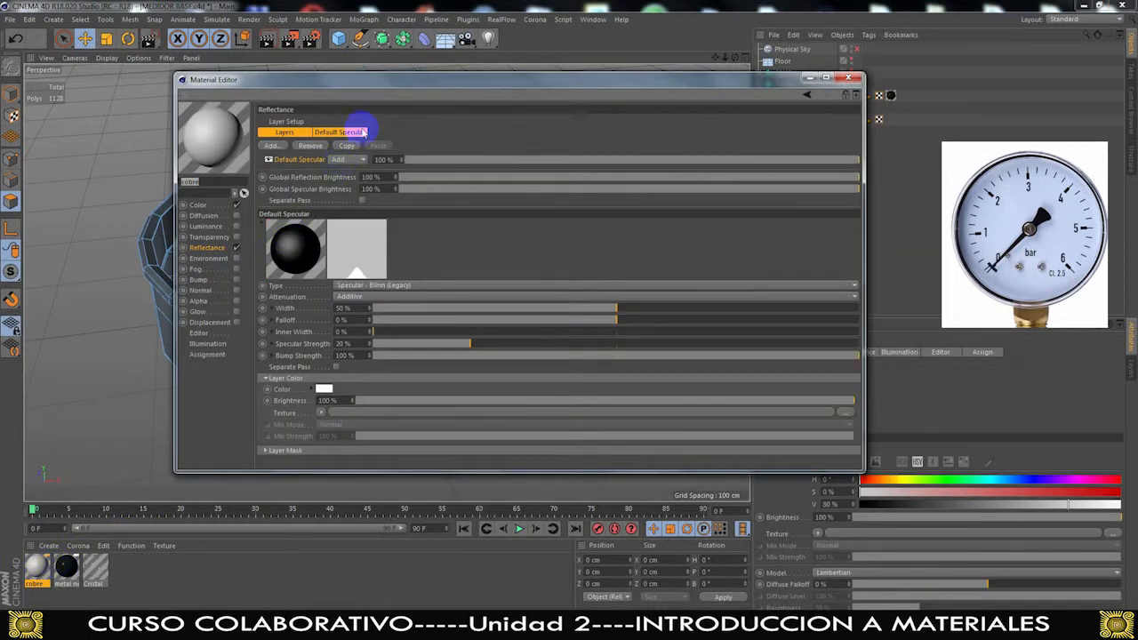
left_click_drag(391, 80, 460, 91)
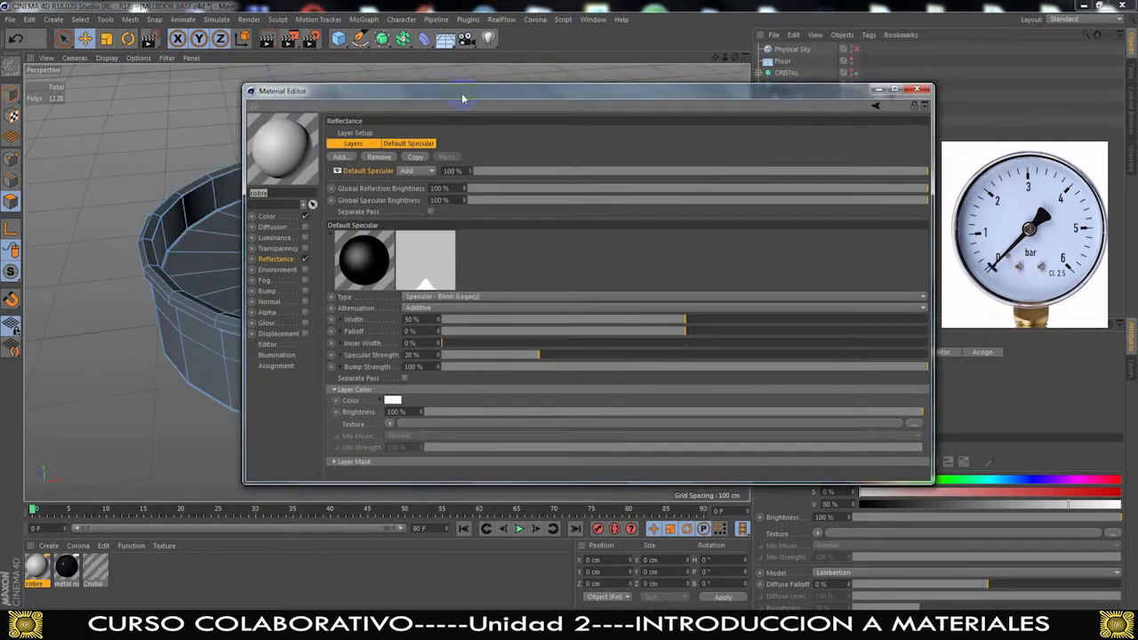
left_click(268, 217)
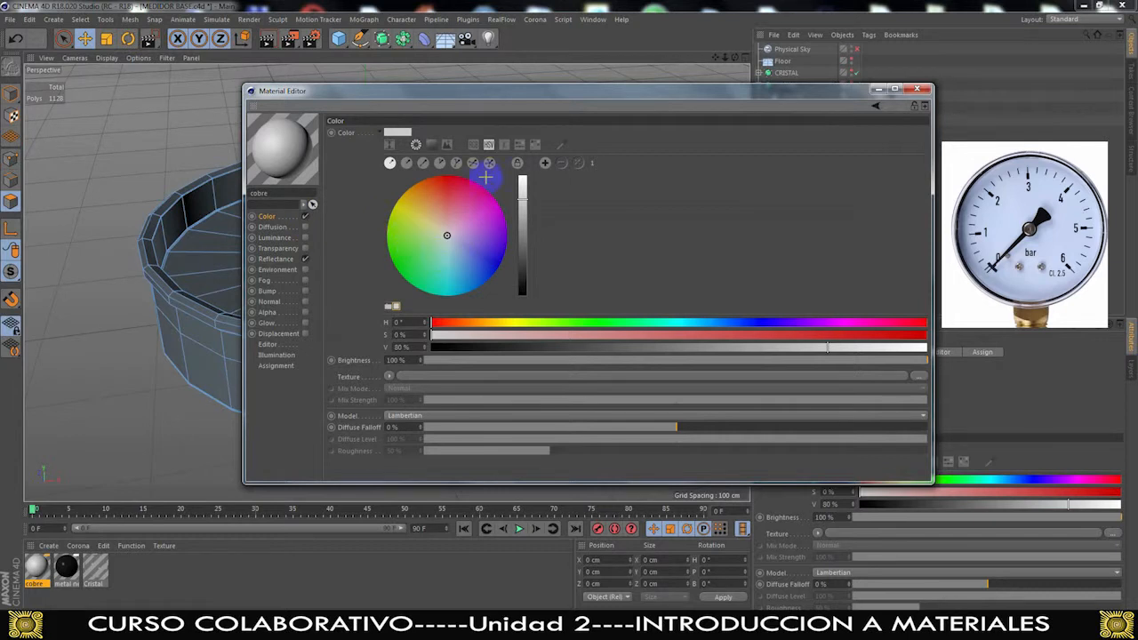
left_click(561, 144)
left_click(1037, 310)
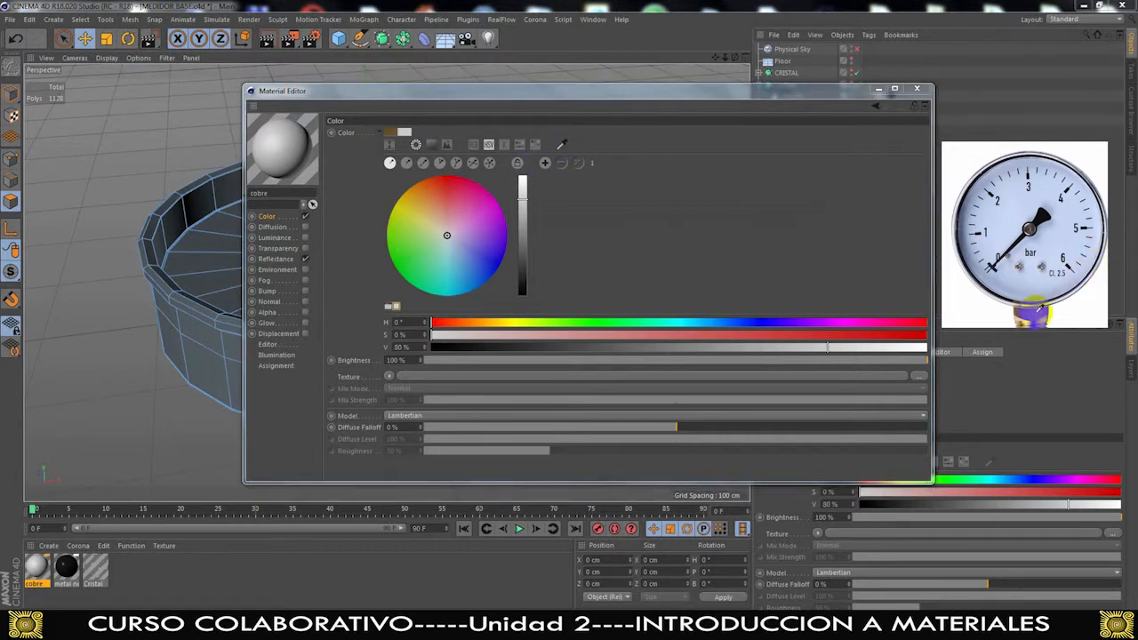
left_click(1029, 316)
left_click(570, 216)
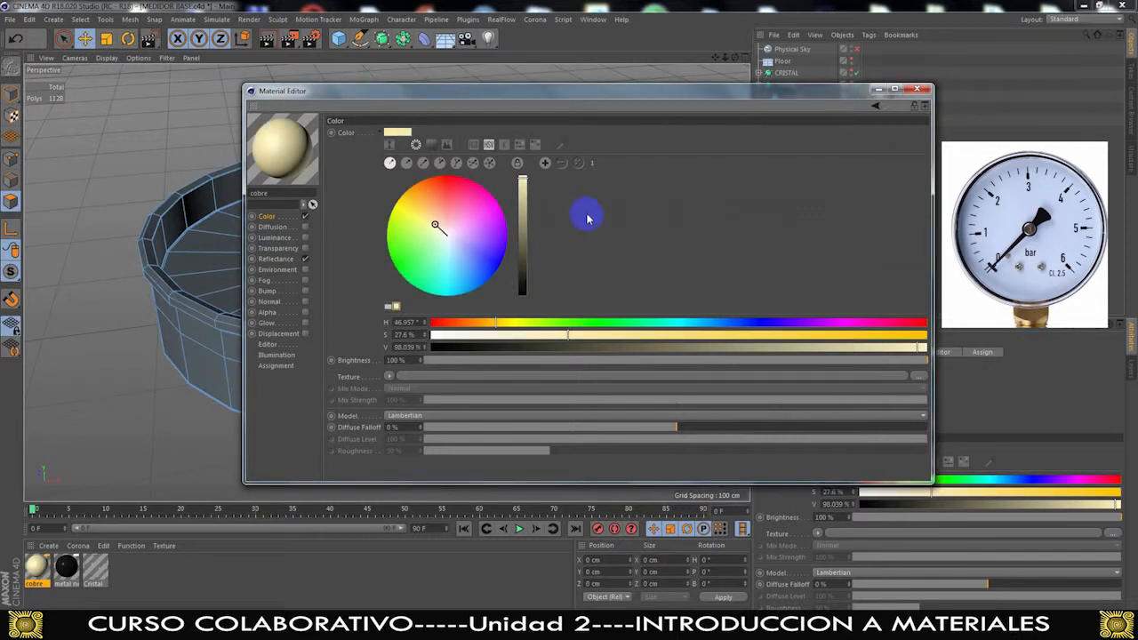
Shift the cobre colour to a warmer golden tone with hue about 44° and saturation about 43%
left_click_drag(503, 327, 471, 322)
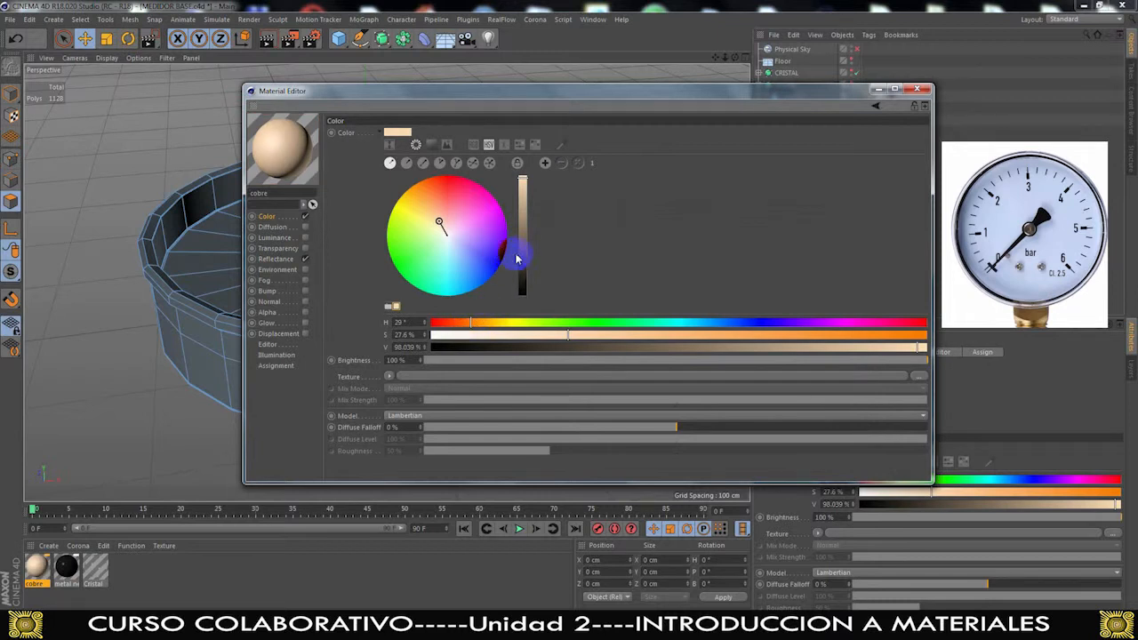
left_click(486, 323)
left_click_drag(435, 223, 429, 218)
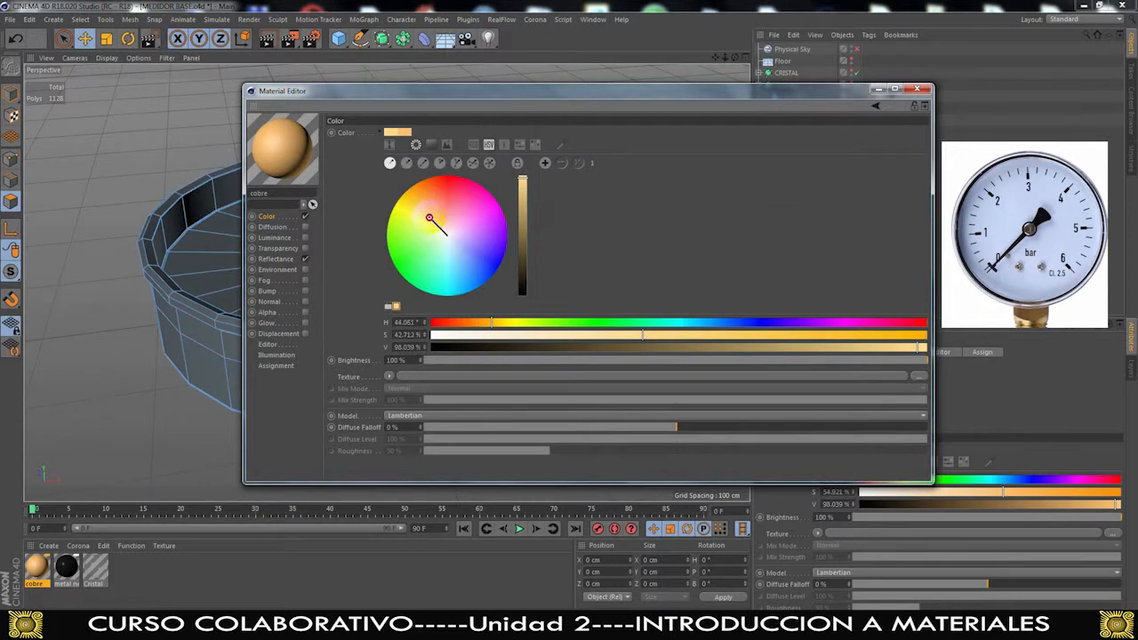
left_click(913, 90)
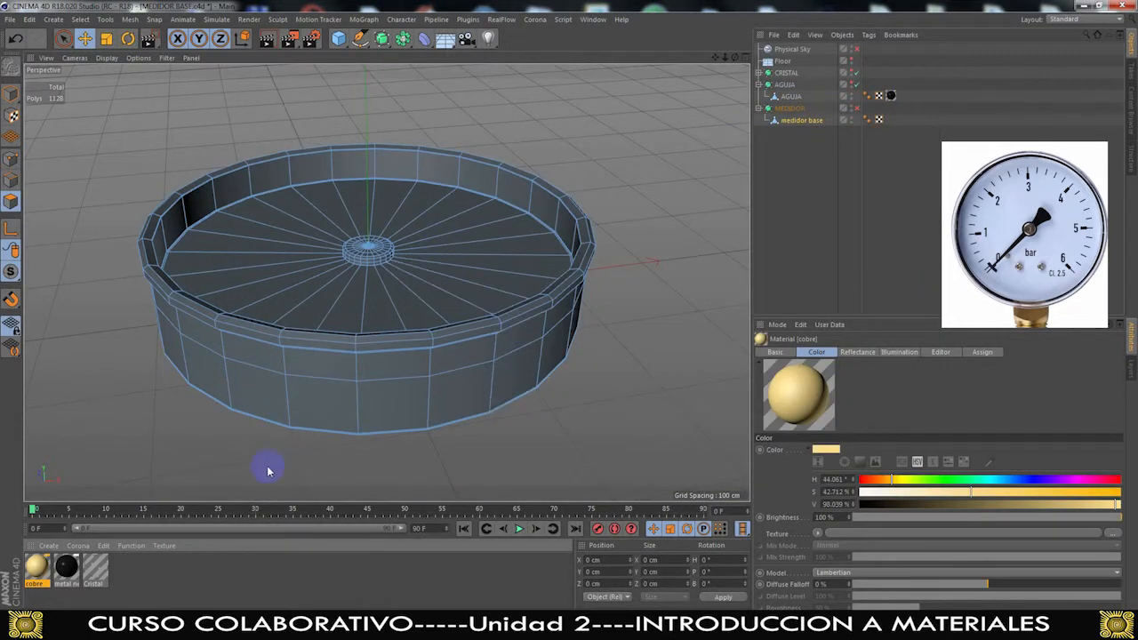
Set the cobre Default Specular to 20% width, 1% falloff and 75% specular strength
double_click(37, 567)
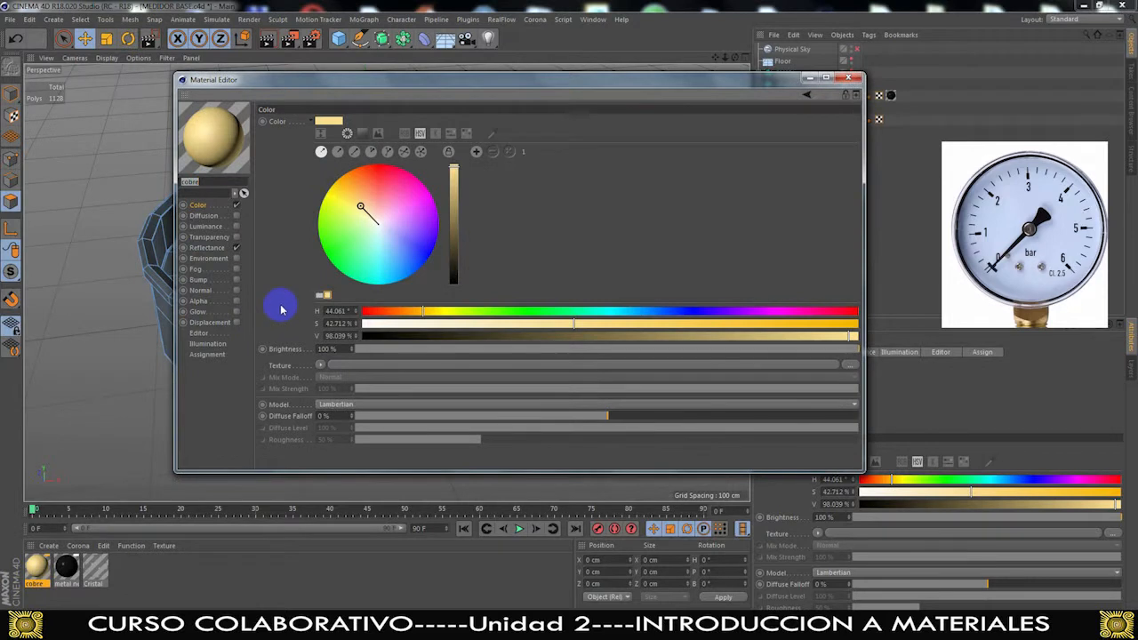
left_click(212, 248)
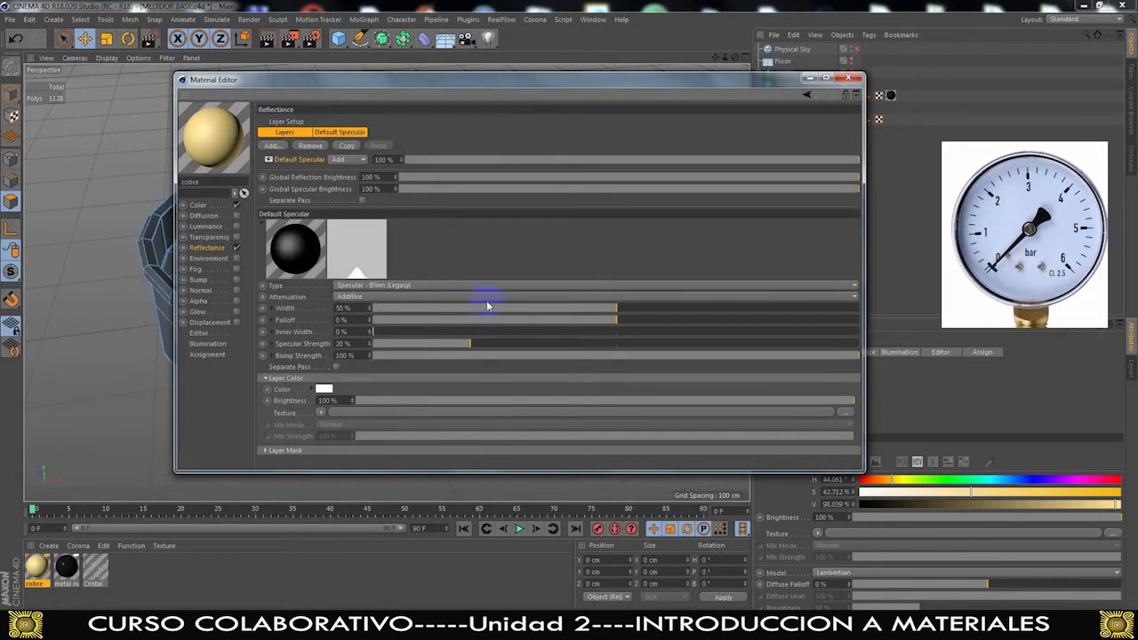
left_click_drag(612, 309, 473, 306)
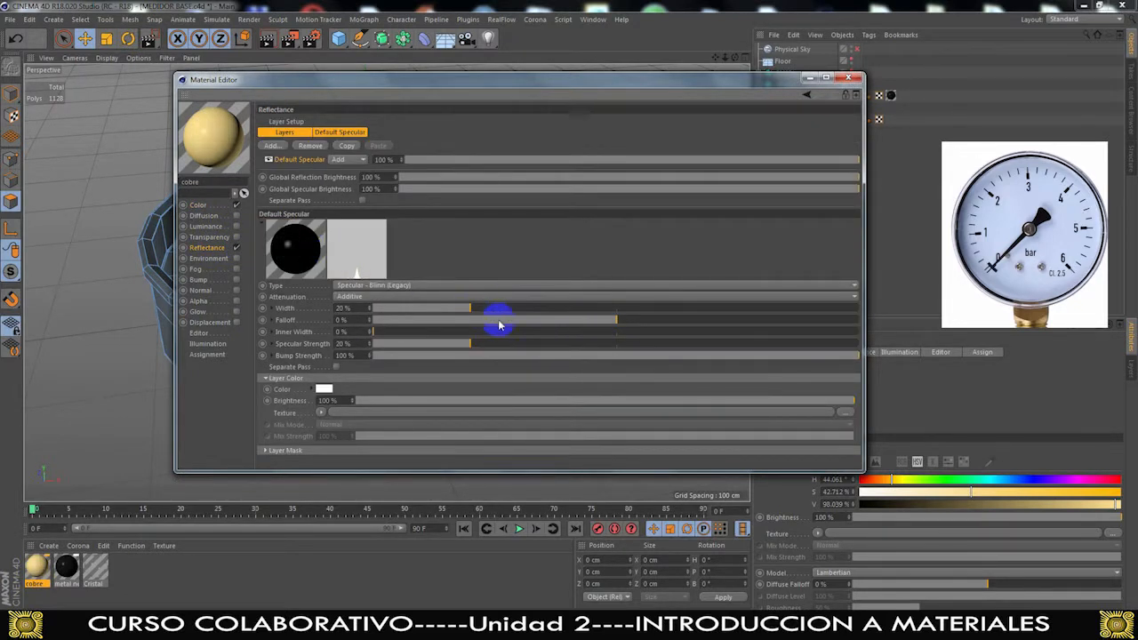
mouse_move(600, 326)
left_mouse_down()
mouse_move(478, 323)
mouse_move(693, 317)
mouse_move(616, 323)
left_mouse_up()
left_click_drag(474, 343, 739, 338)
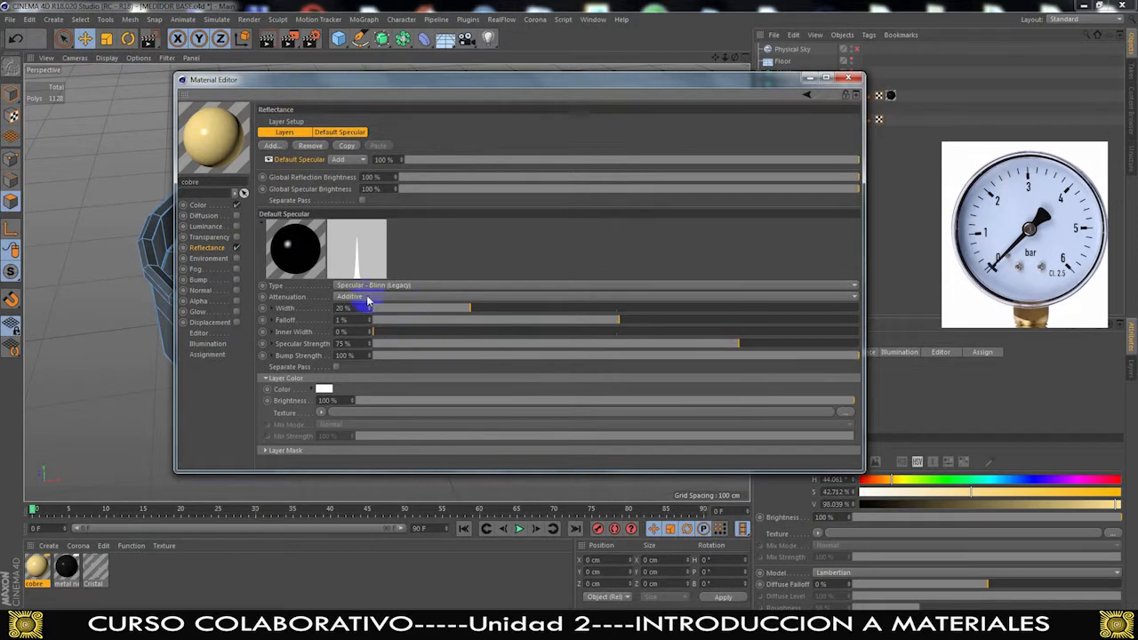
Add a Reflection (Legacy) layer to the cobre material's reflectance
left_click(288, 132, "shift")
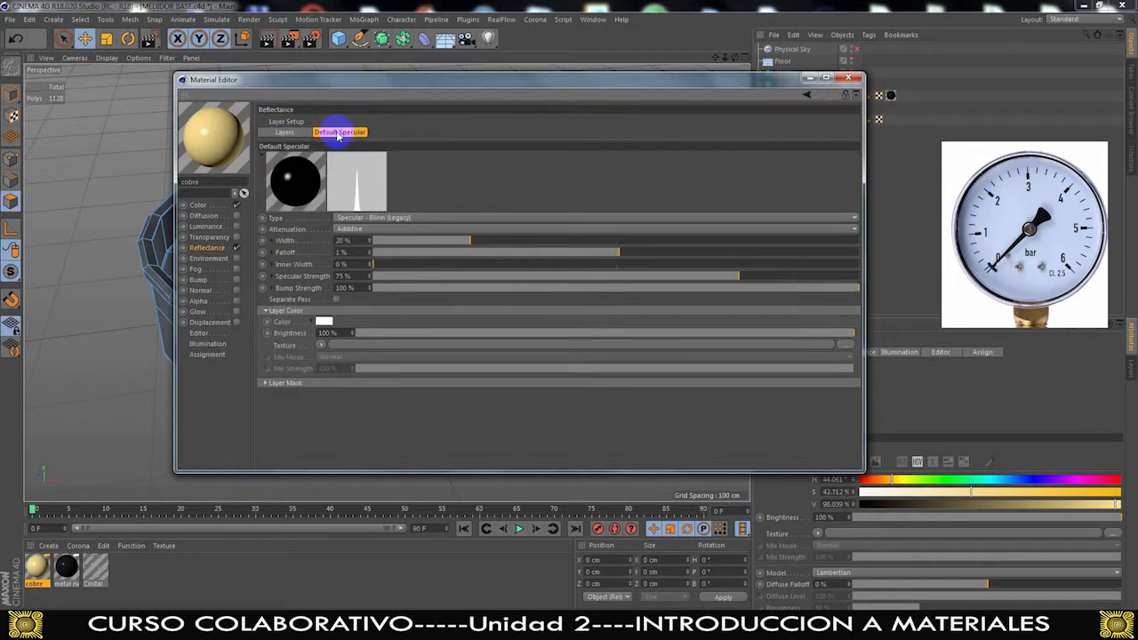
left_click(287, 132)
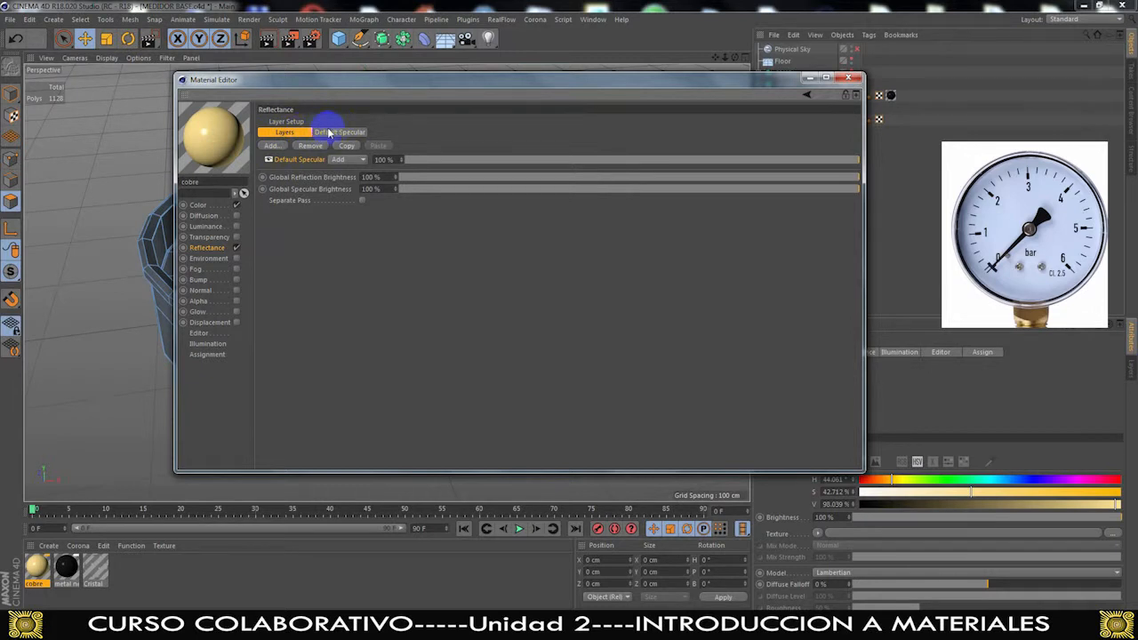
left_click(271, 160)
left_click(271, 160)
left_click(271, 159)
left_click(272, 159)
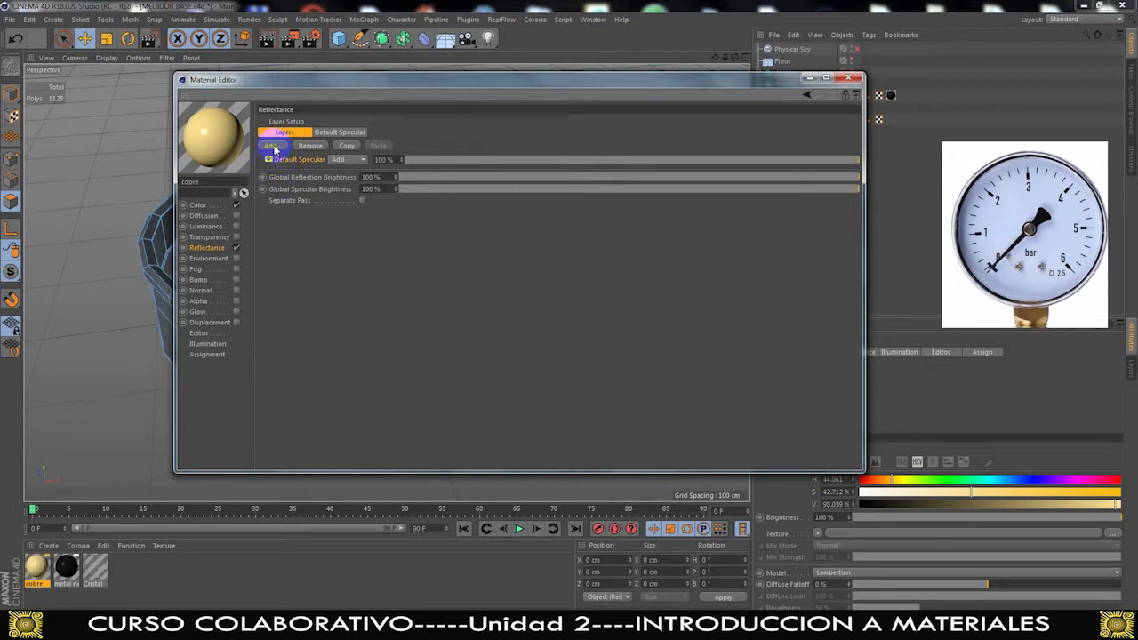
left_click(272, 146)
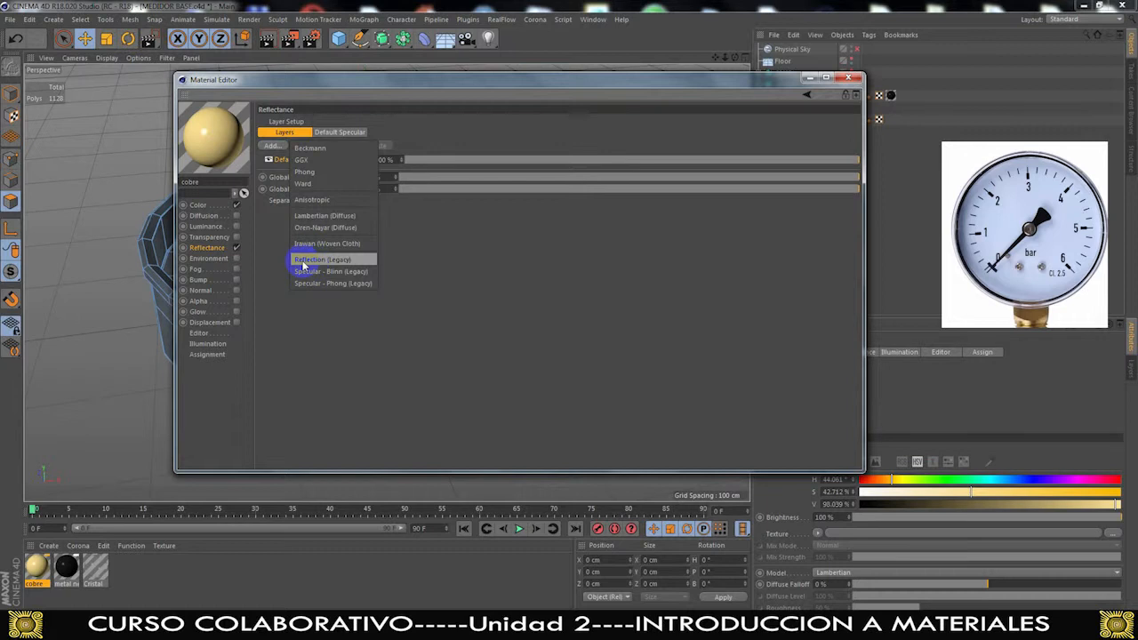
left_click(321, 260)
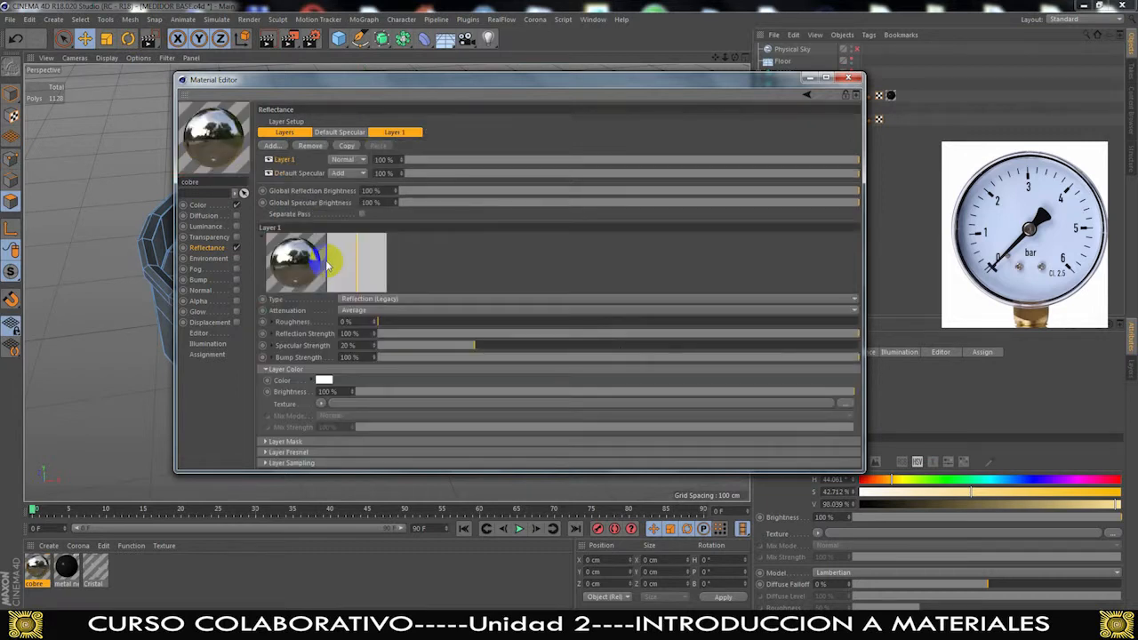
Open an enlarged preview window of the cobre material and arrange it beside the Material Editor
right_click(215, 134)
left_click(233, 155)
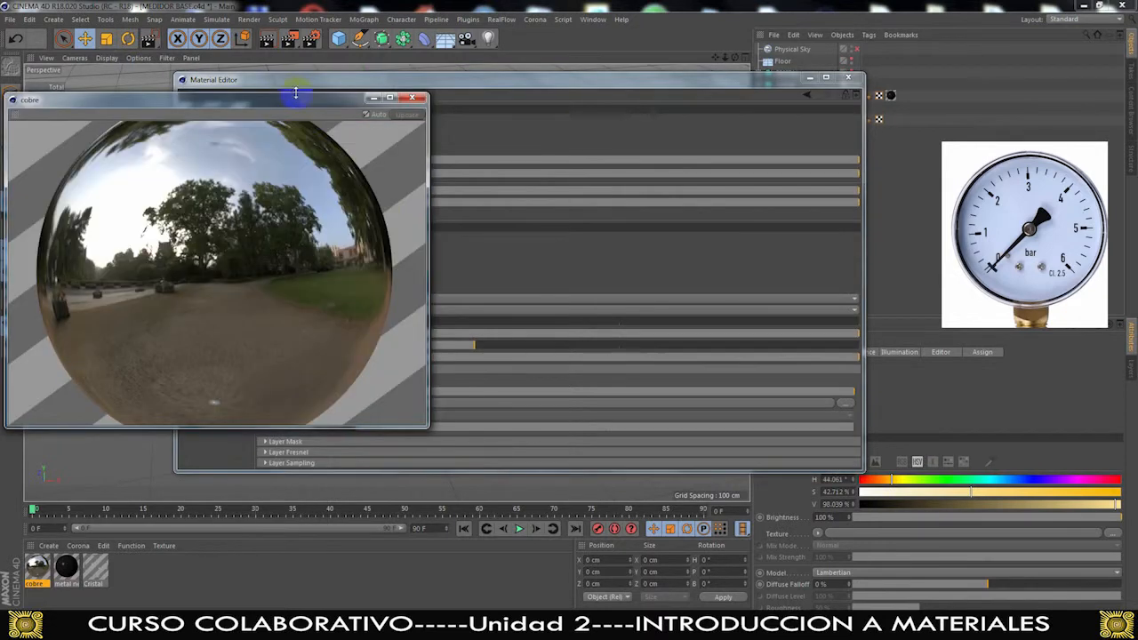
left_click_drag(269, 92, 975, 52)
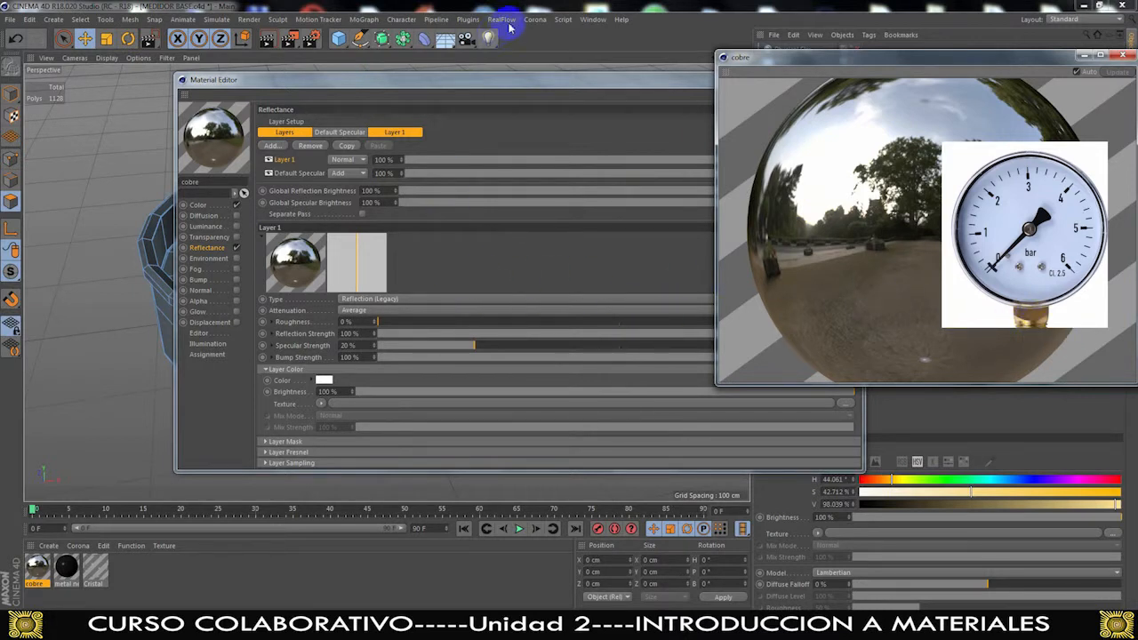
left_click_drag(514, 85, 397, 80)
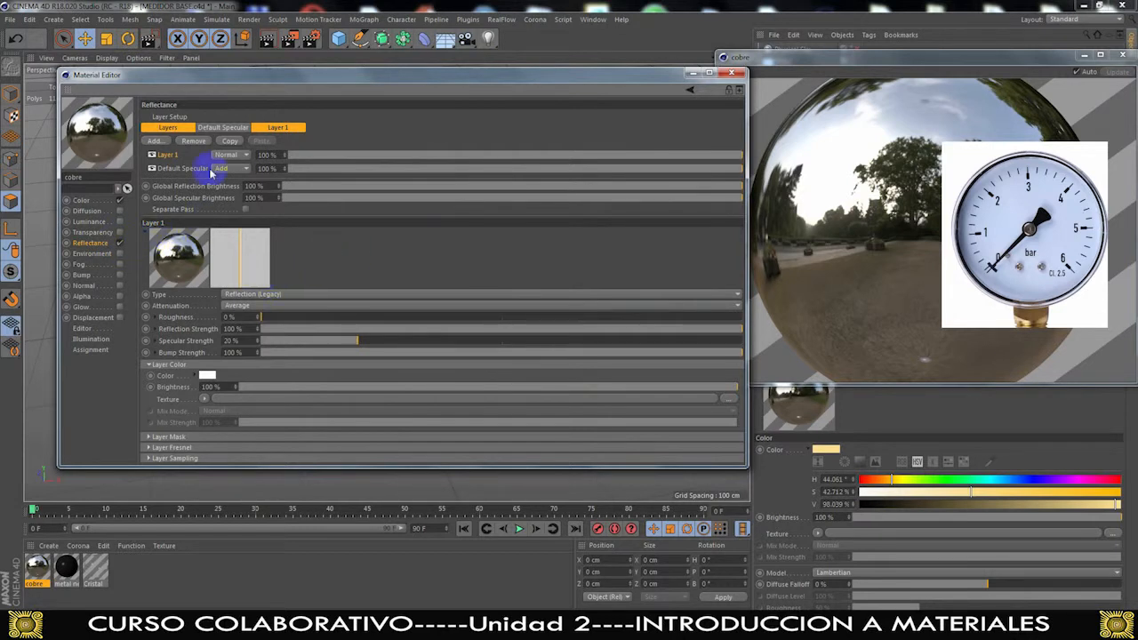
left_click(224, 127)
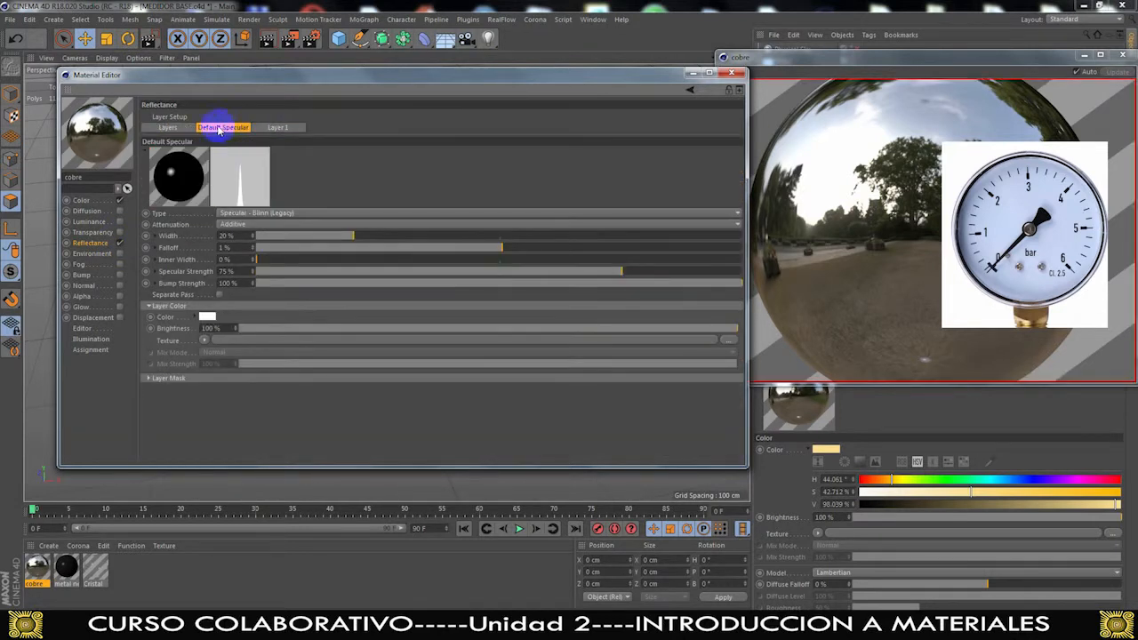
left_click(278, 127)
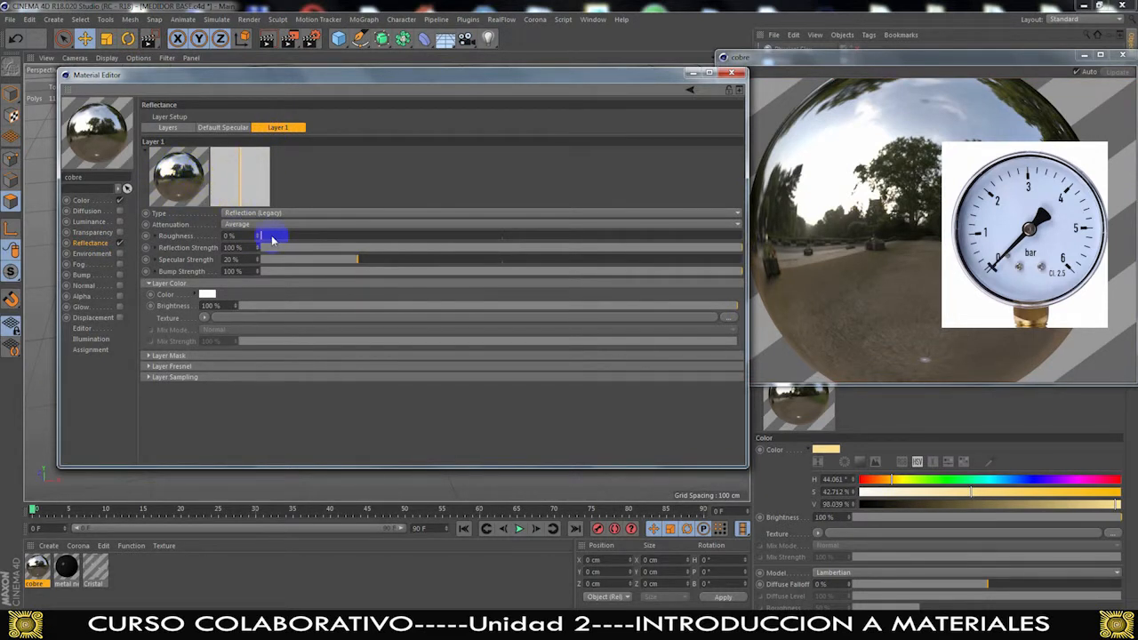
left_click(208, 295)
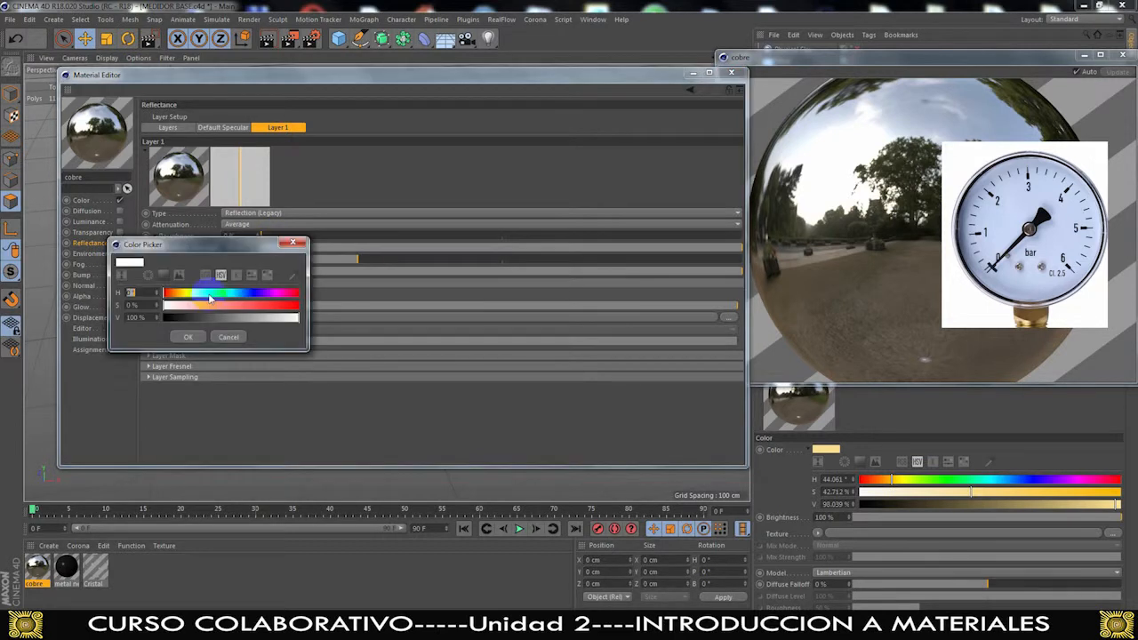
left_click(228, 336)
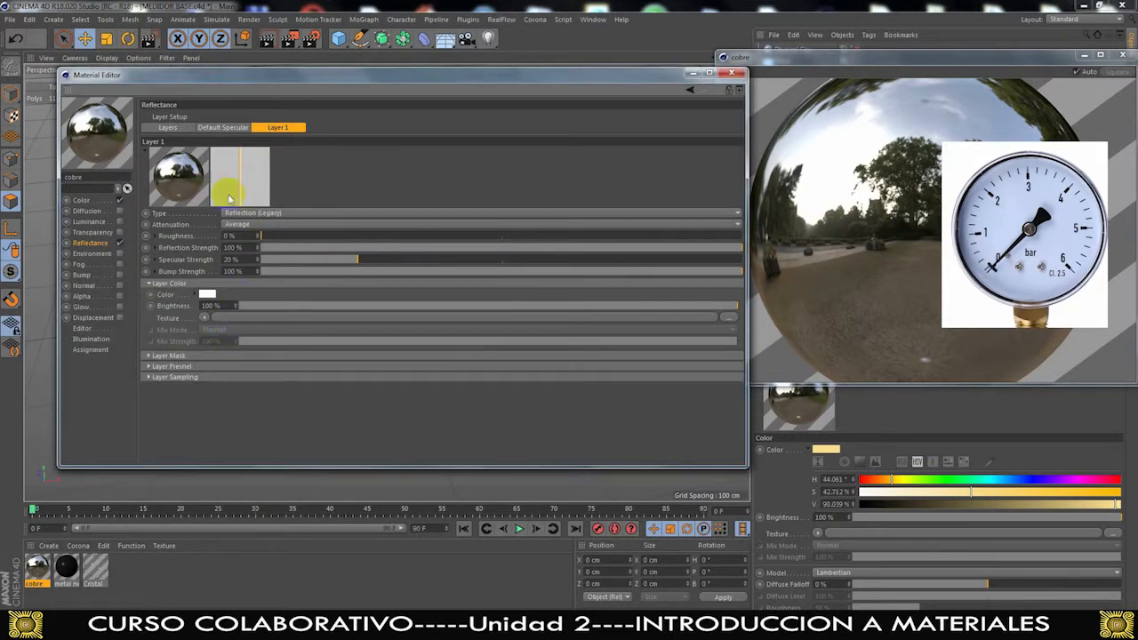
left_click(229, 127)
Copy the cobre material's base colour and paste it into the layer colour of reflectance Layer 1
left_click(78, 201)
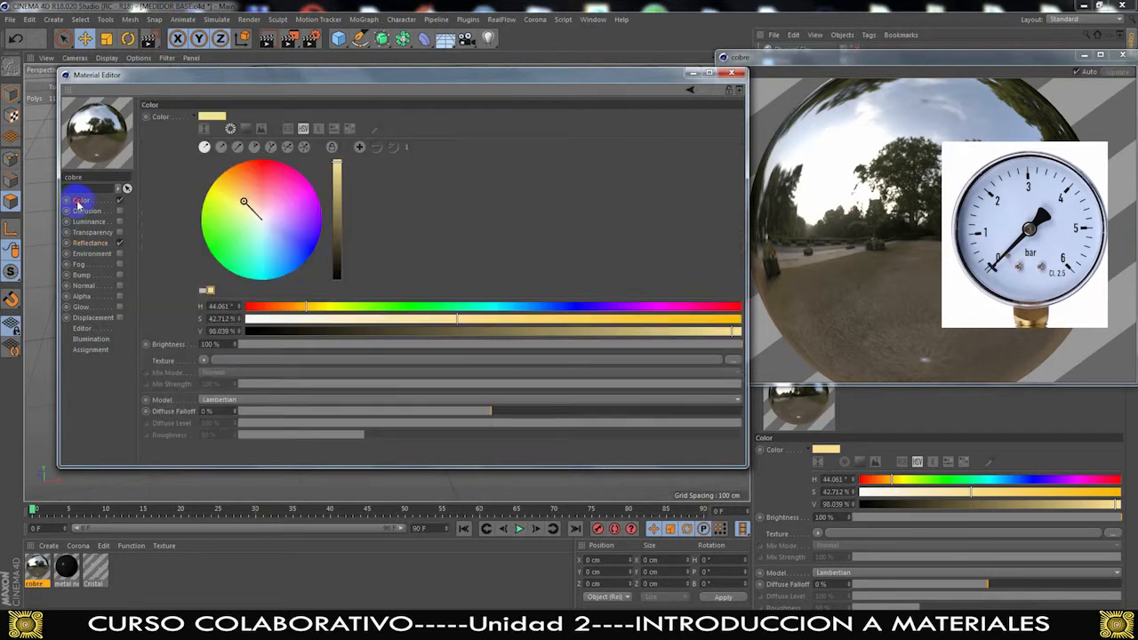
right_click(165, 121)
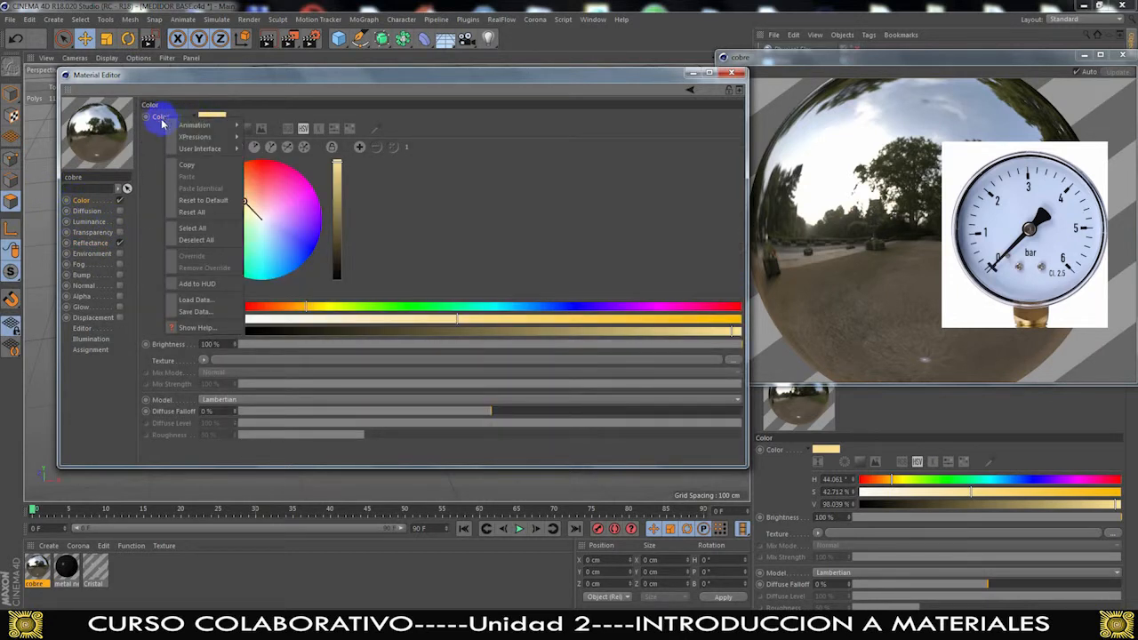
left_click(182, 165)
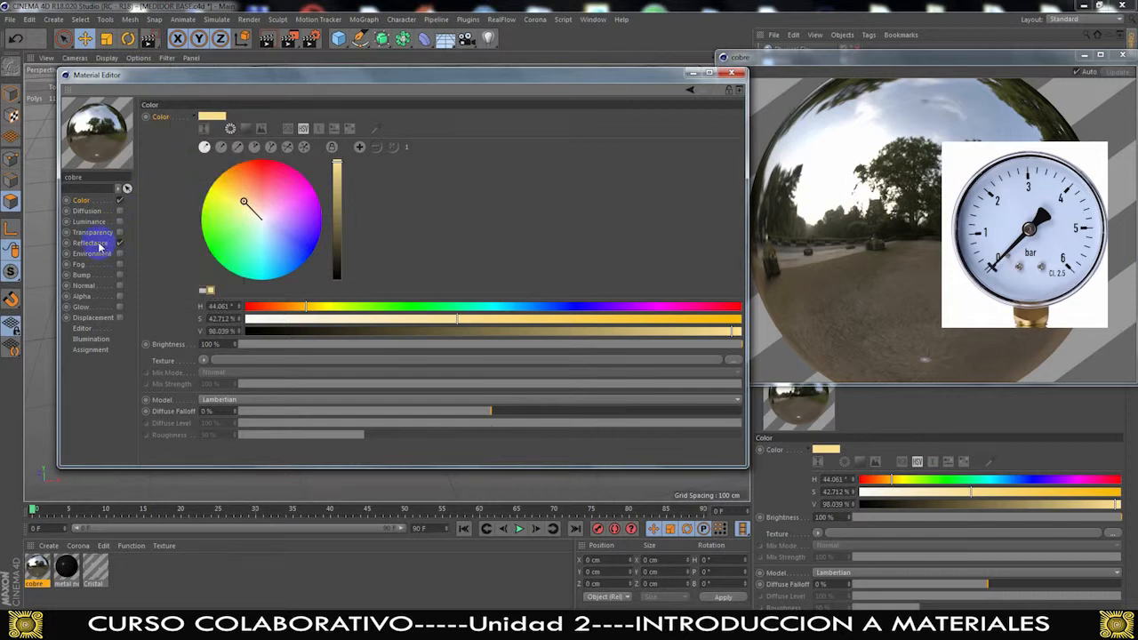
left_click(100, 247)
left_click(274, 127)
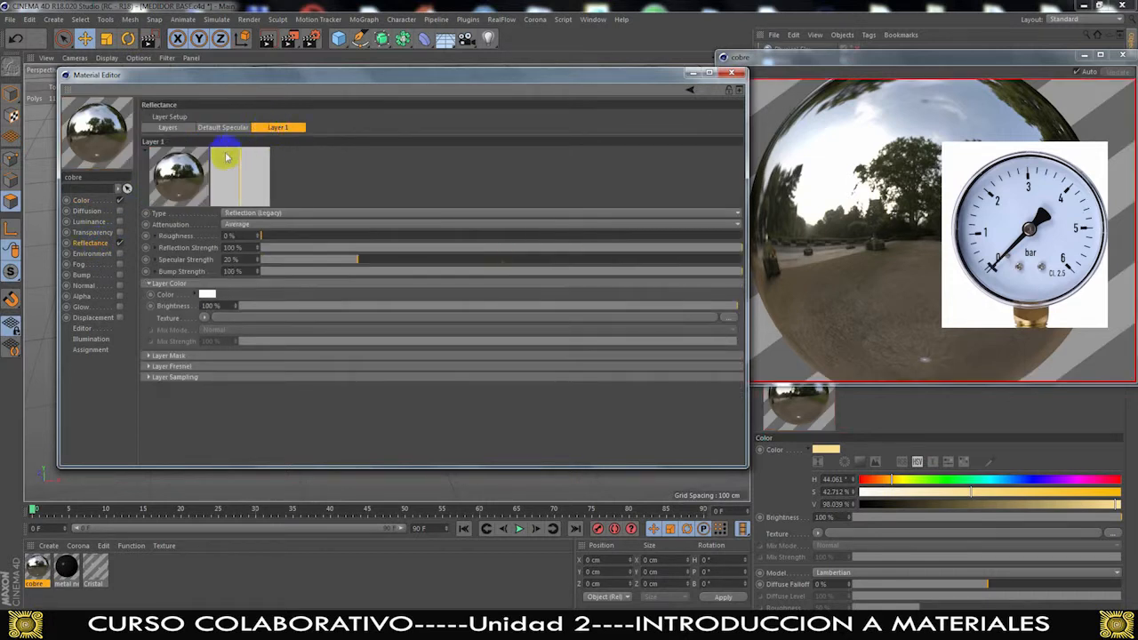
right_click(169, 297)
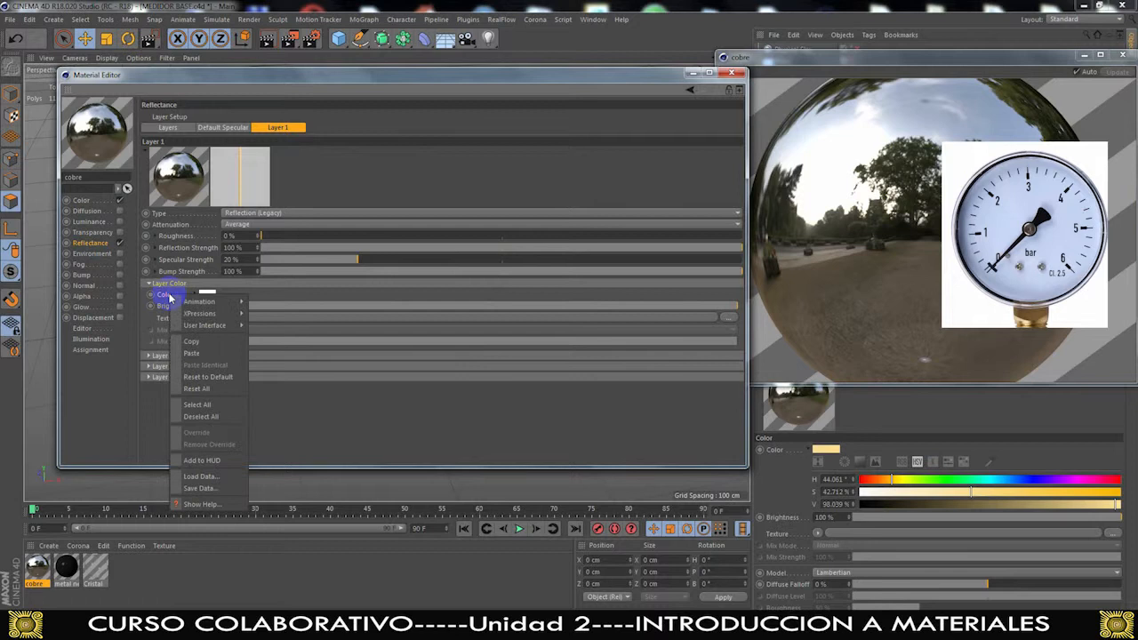
left_click(190, 352)
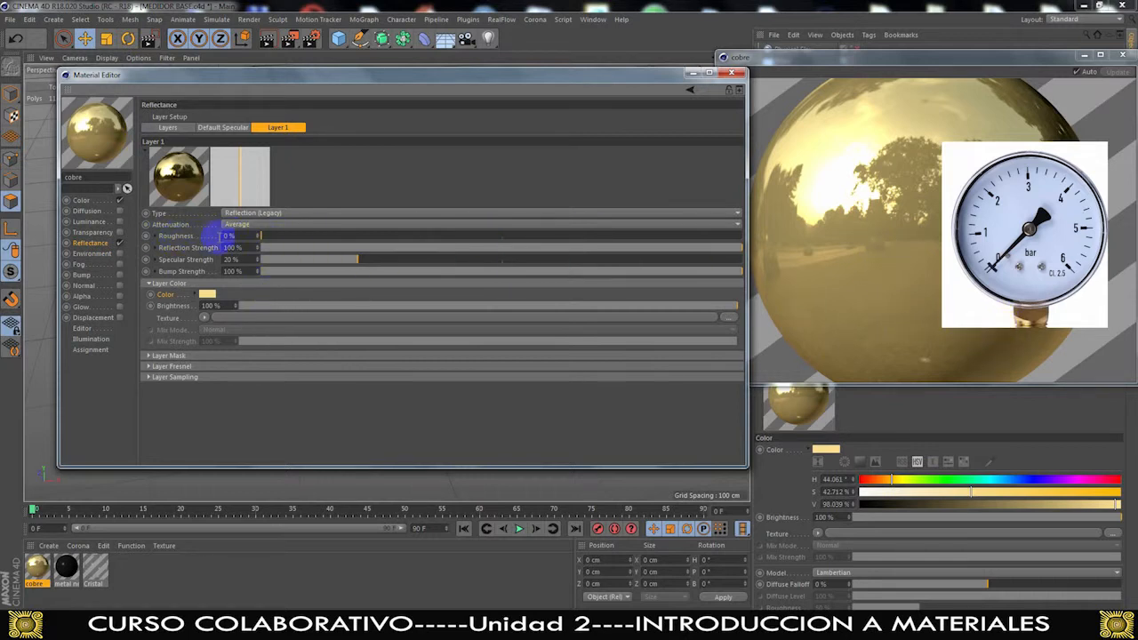
Raise the roughness of reflectance Layer 1 to 28% and close the enlarged cobre preview
left_click_drag(280, 236, 416, 238)
left_click(909, 211)
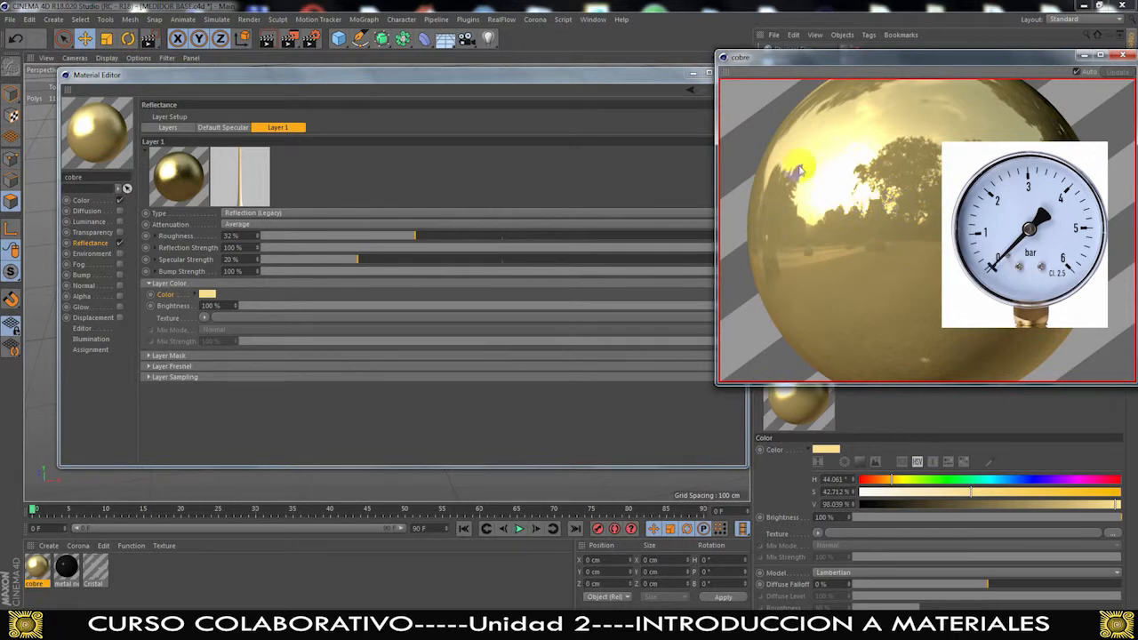
left_click(1121, 55)
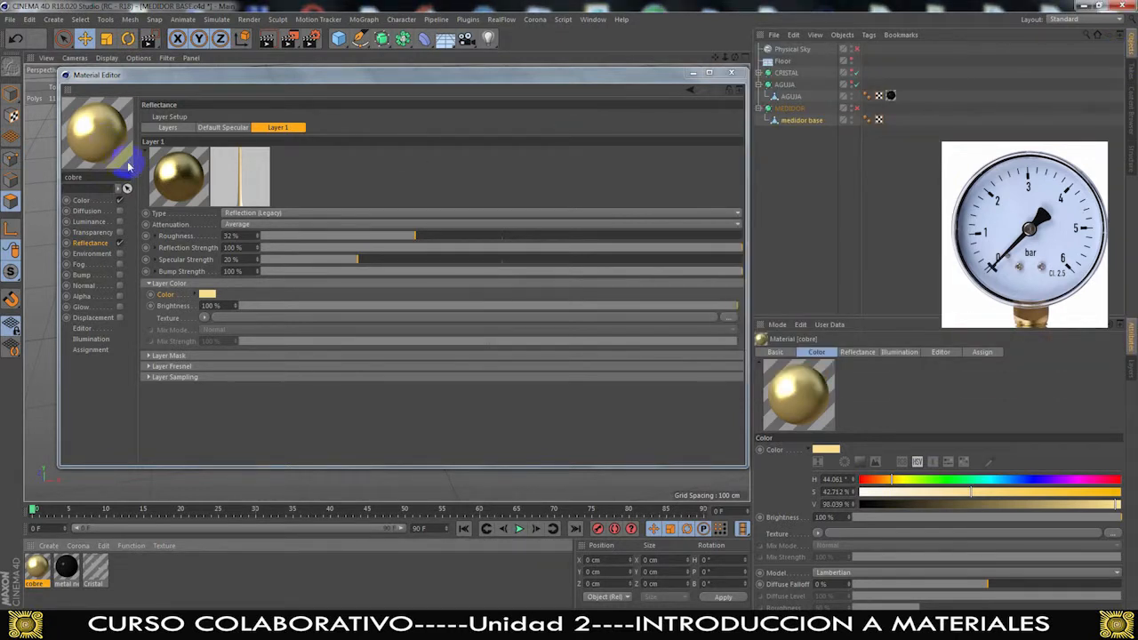
left_click(397, 238)
Shift the Layer 1 colour to a more orange hue of 33° and set its brightness to 93%
left_click(206, 295)
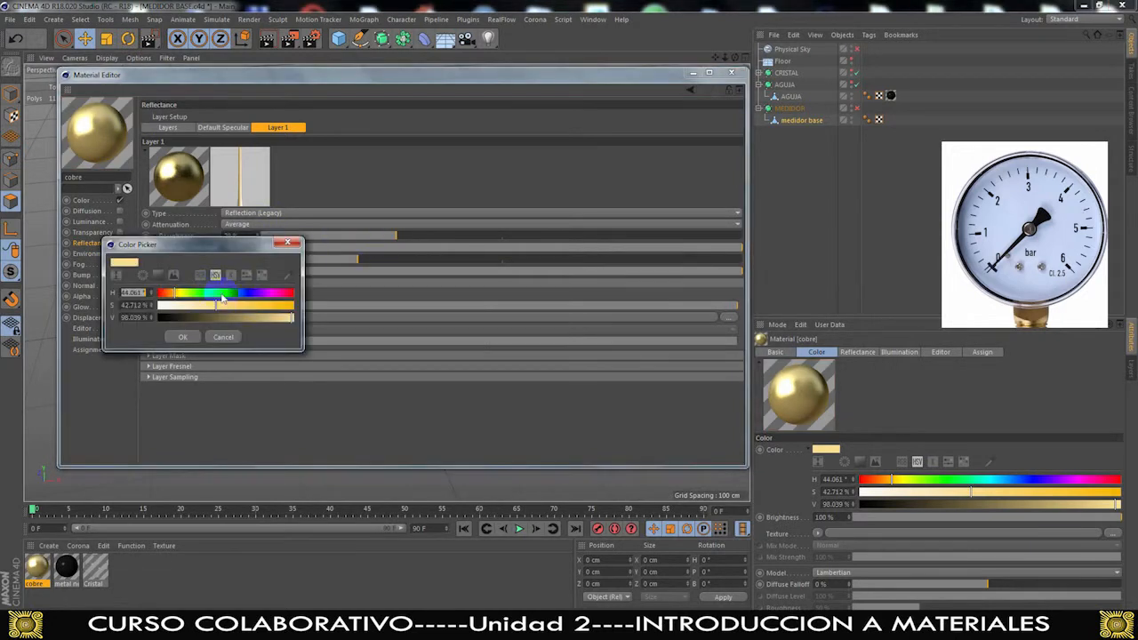
left_click(171, 294)
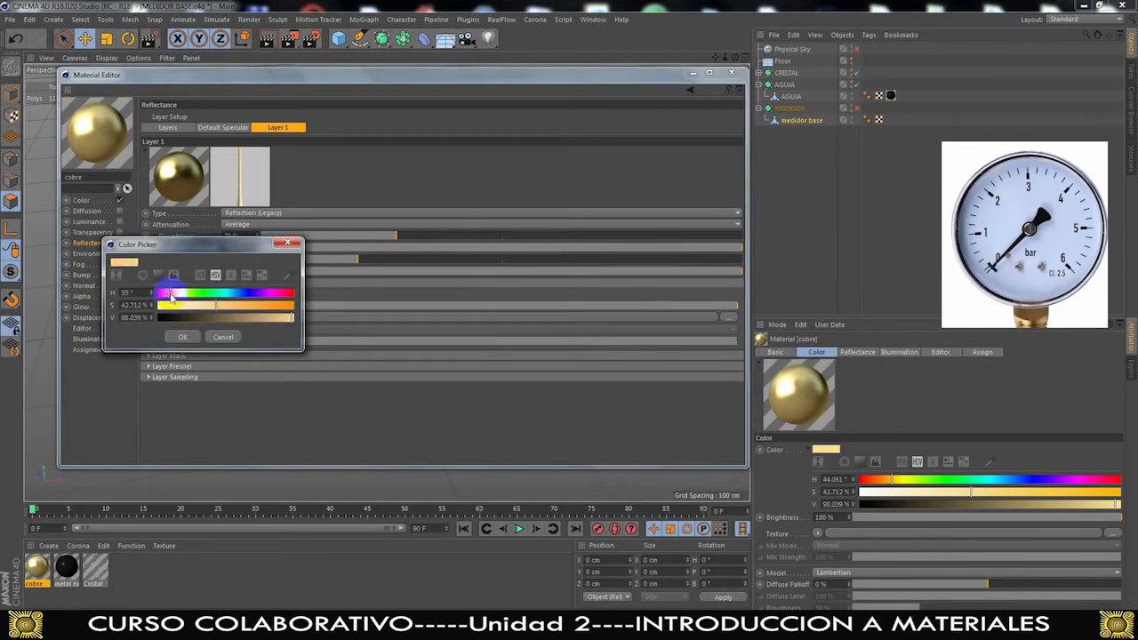
left_click(182, 336)
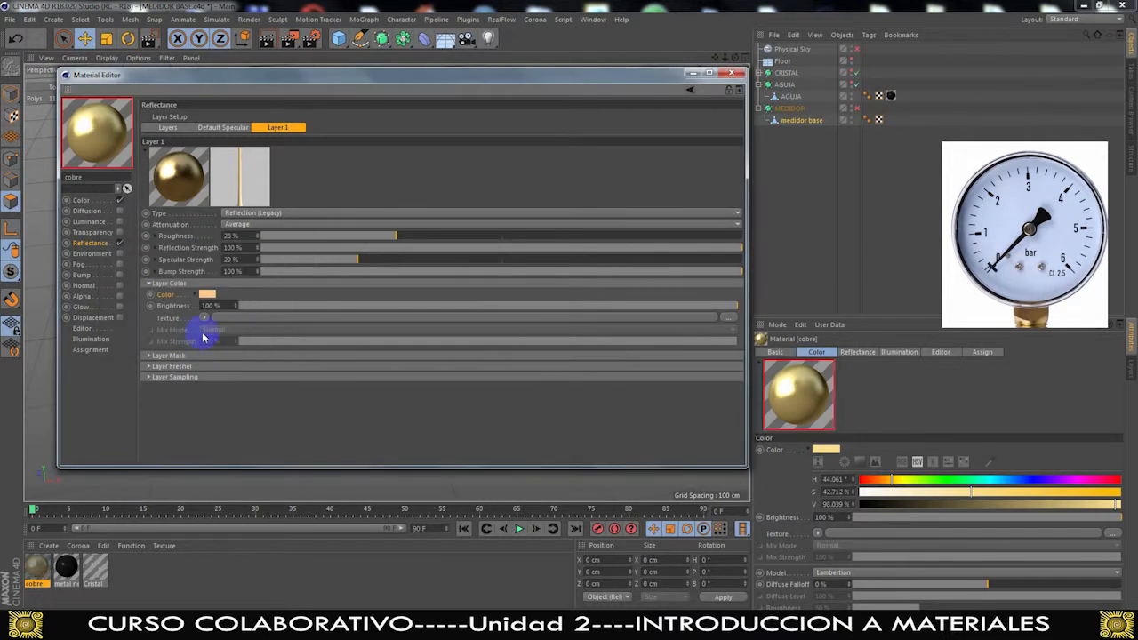
left_click_drag(680, 308, 629, 313)
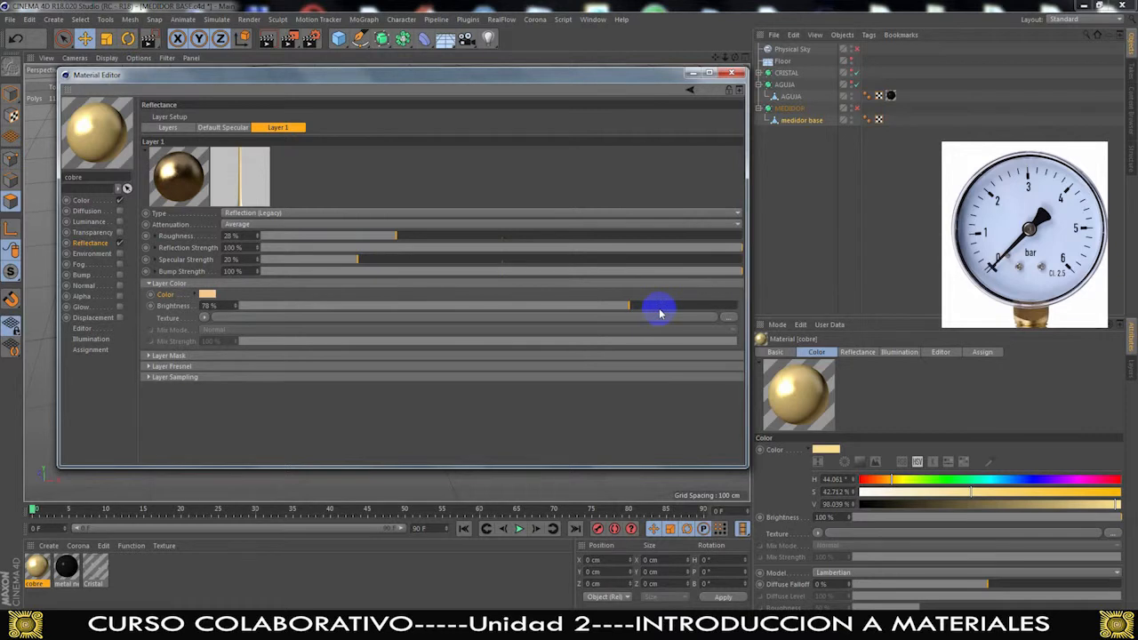
left_click(703, 306)
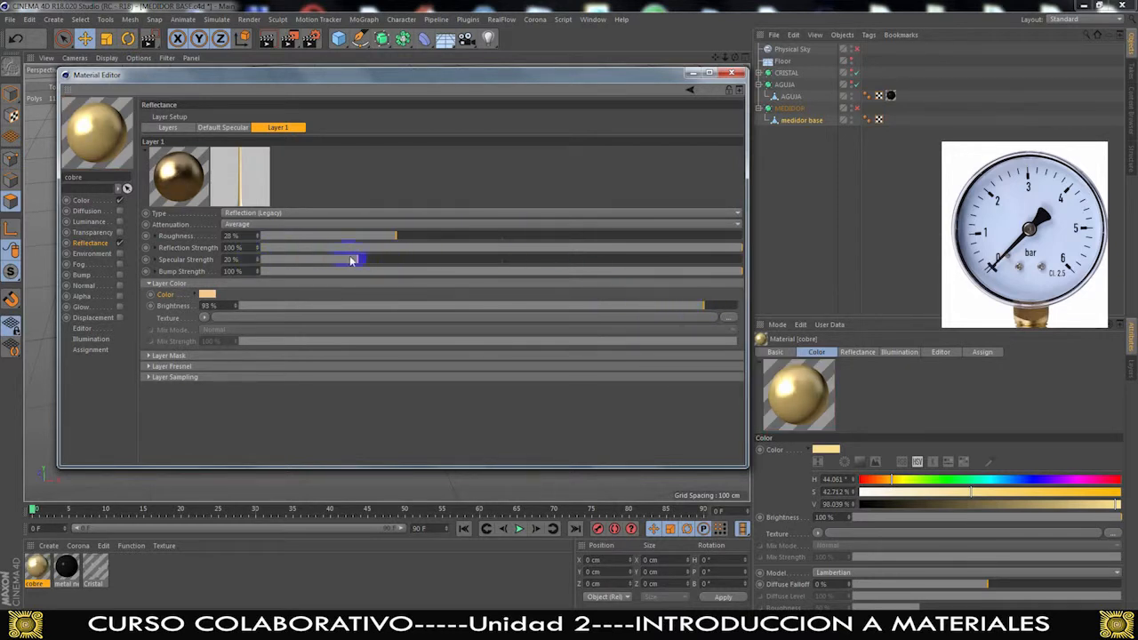
Set Layer 1 to 58% reflection strength, 35% specular strength, 87% bump strength and 23% roughness, and close the Material Editor
left_click_drag(680, 247, 539, 248)
left_click_drag(376, 259, 430, 258)
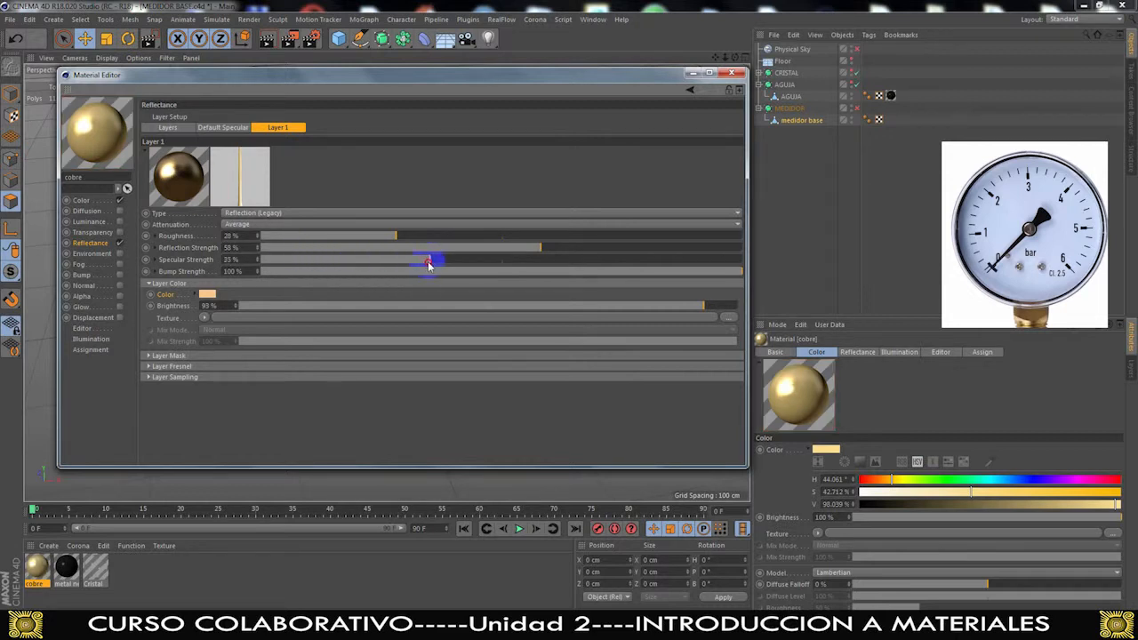
left_click_drag(650, 269, 681, 269)
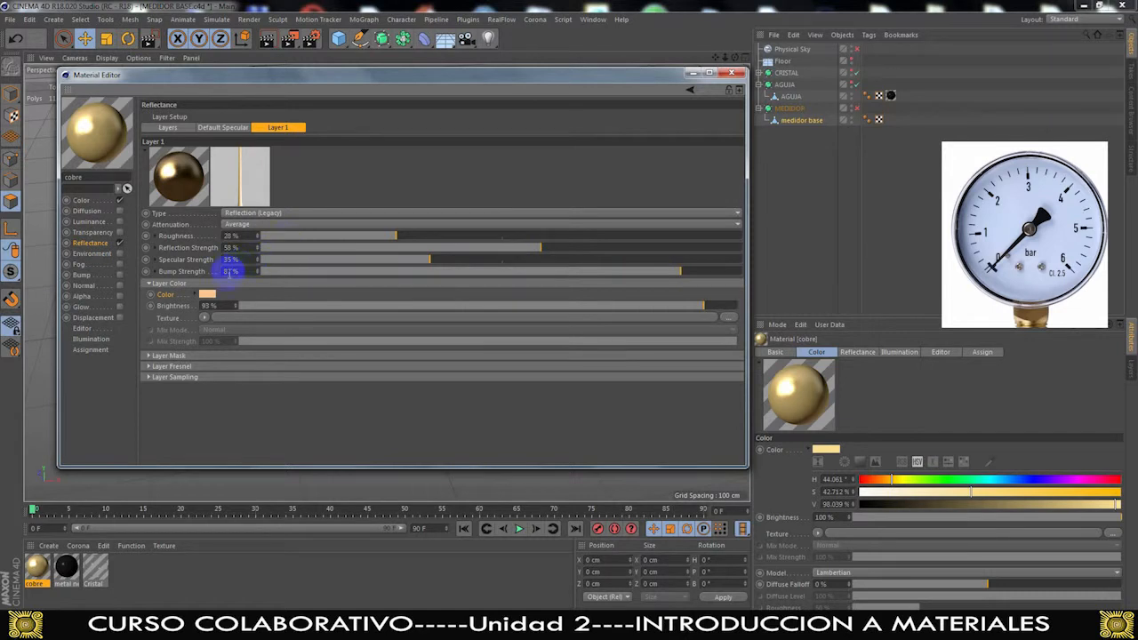
left_click_drag(401, 238, 372, 235)
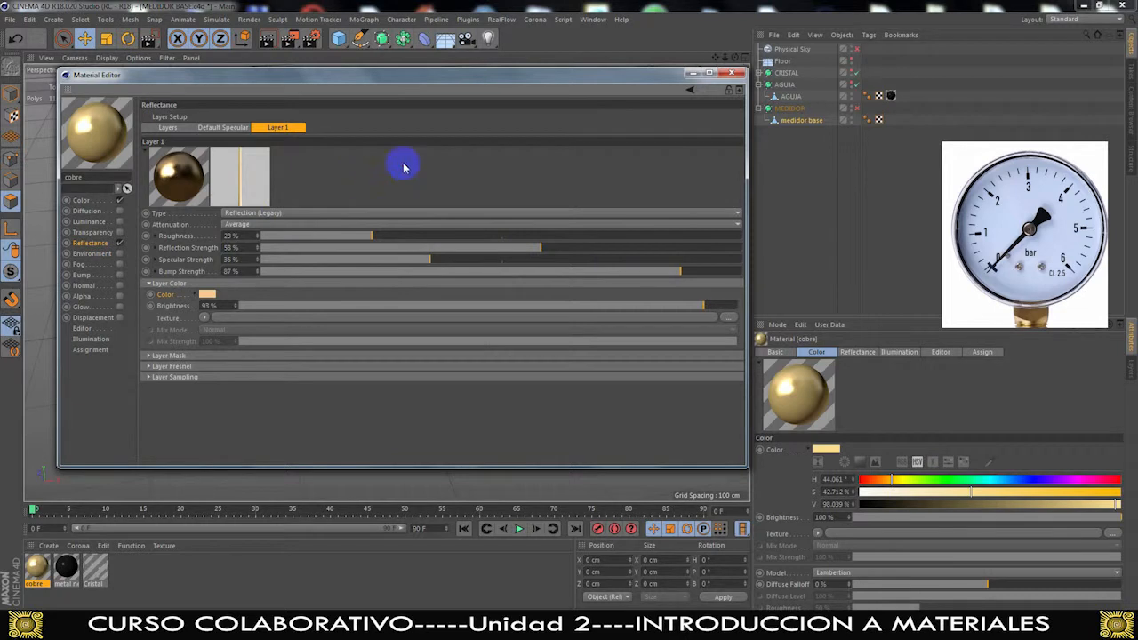
left_click(731, 75)
Loop-select the thin band of polygons just beneath the outer rim of the medidor base mesh
left_click(810, 193)
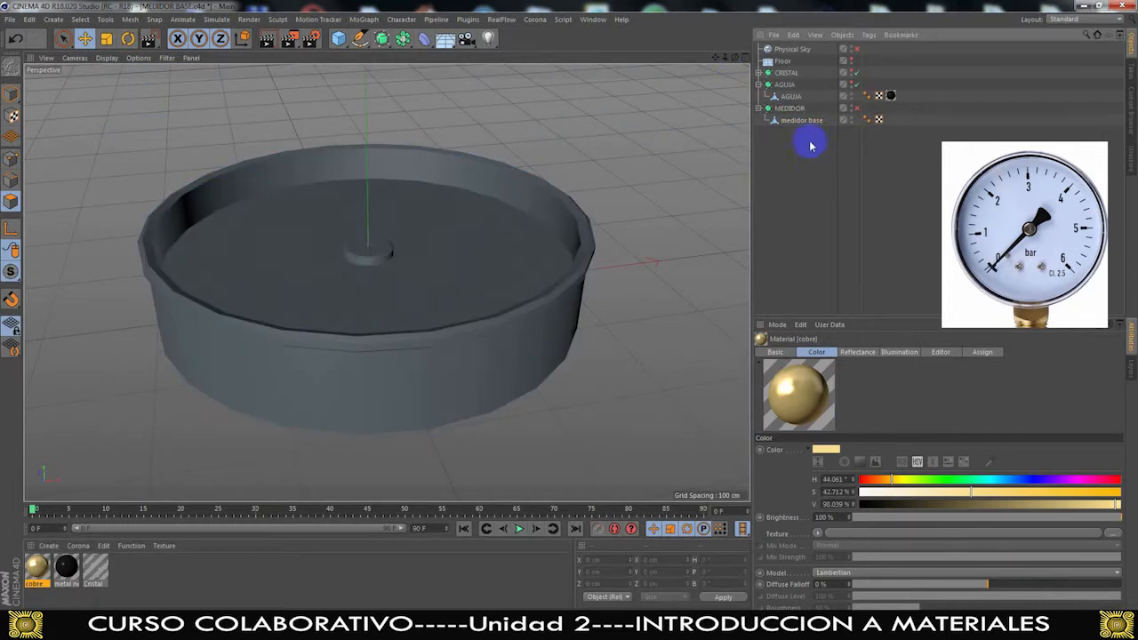
left_click(787, 119)
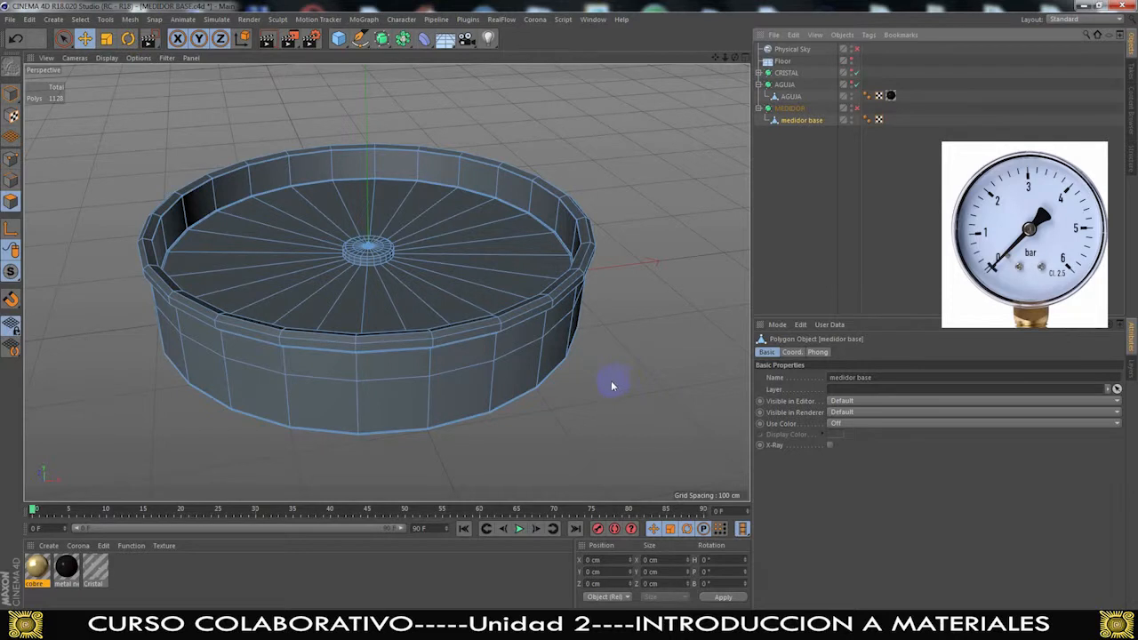
scroll(611, 385, "up", 3)
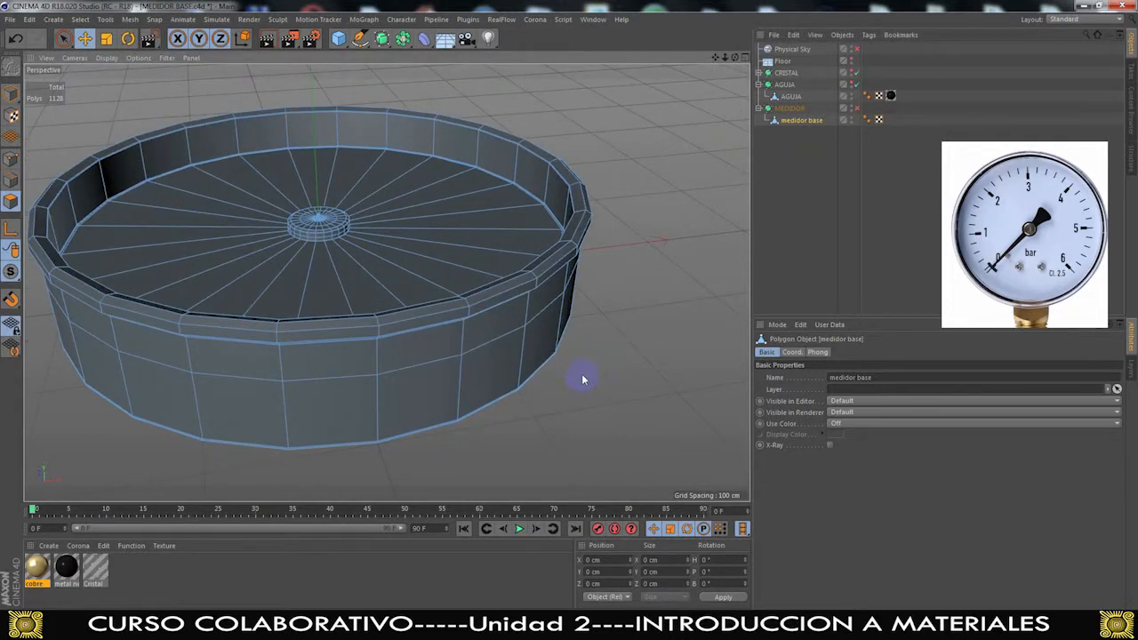
left_click_drag(577, 384, 503, 372, "alt")
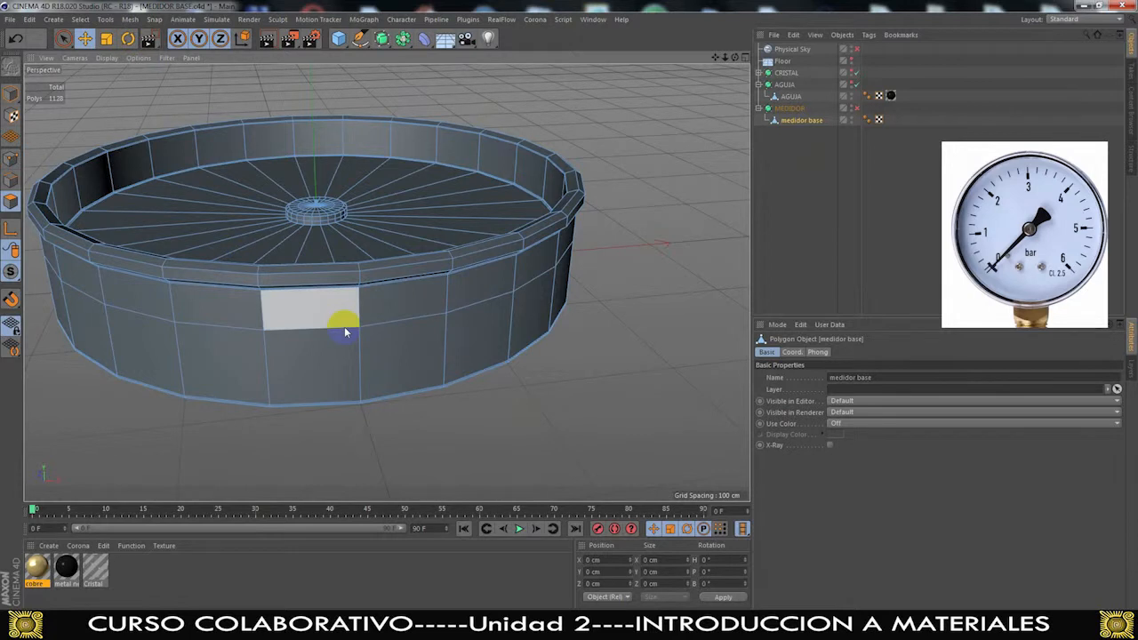
key("u")
key("l")
left_click_drag(336, 350, 310, 279, "alt")
scroll(358, 292, "up", 6)
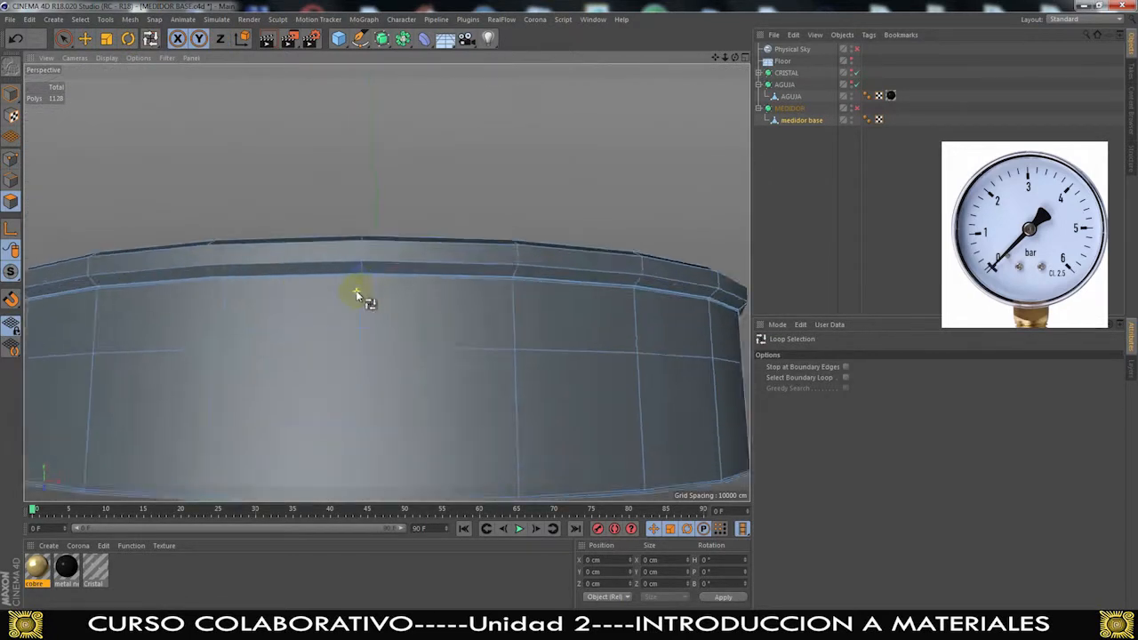
left_click_drag(416, 299, 457, 294, "alt")
scroll(458, 295, "up", 4)
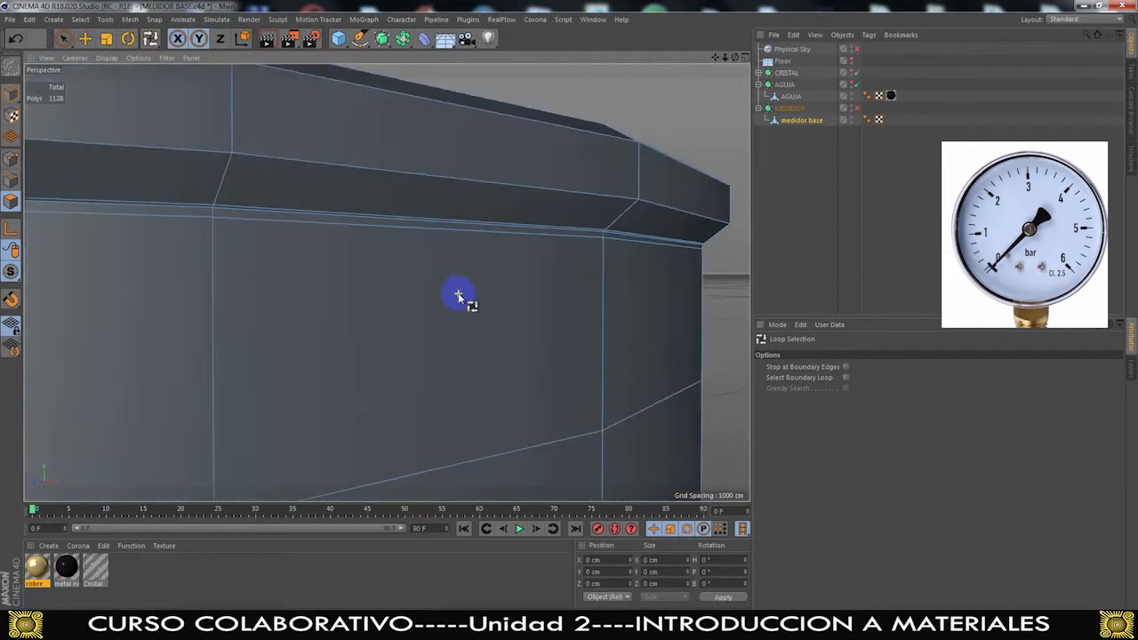
left_click(216, 214)
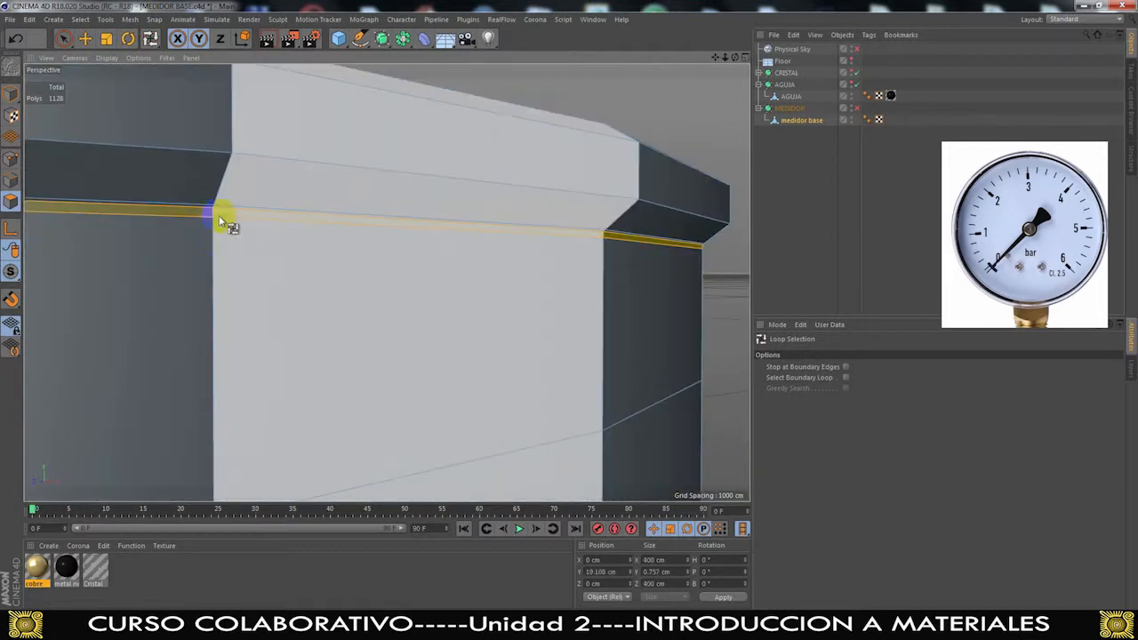
Extend the loop selection to the whole outer side wall of the medidor base, including the narrow loops along its bottom edge
left_click(223, 300, "shift")
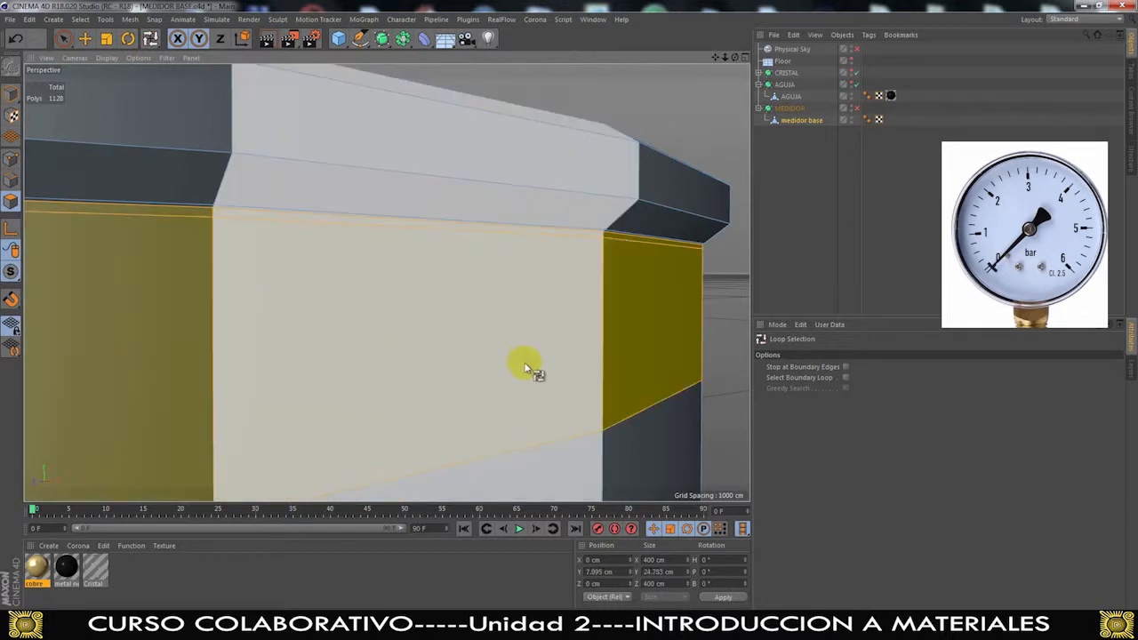
left_click(607, 442, "shift")
left_click_drag(607, 442, 404, 250, "alt")
scroll(513, 407, "down", 3)
scroll(422, 343, "up", 6)
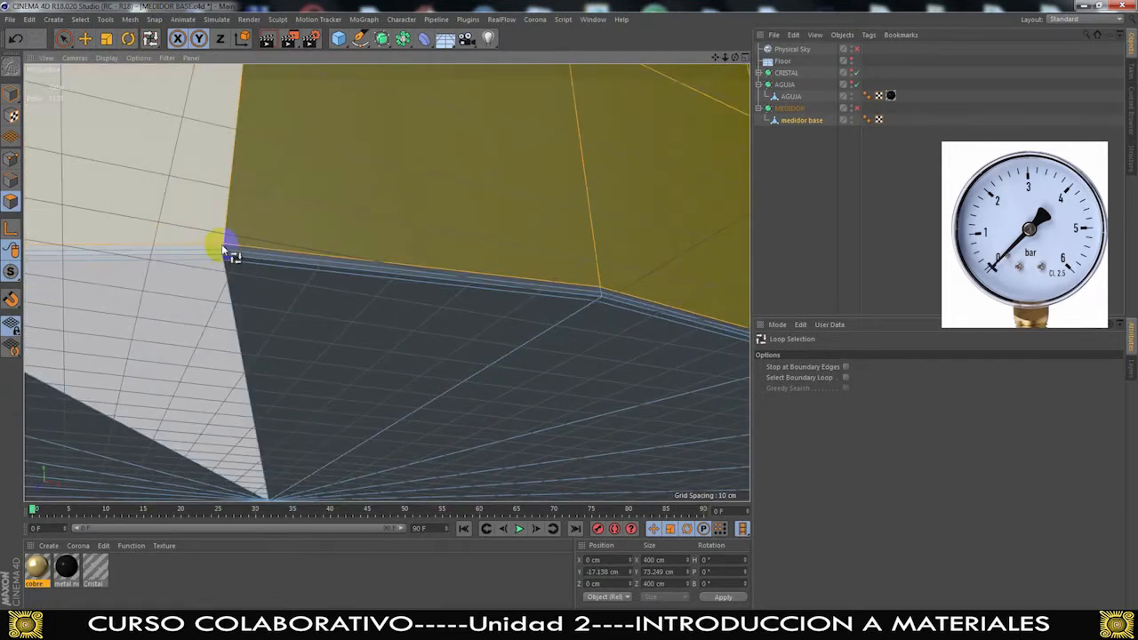
left_click(226, 251, "shift")
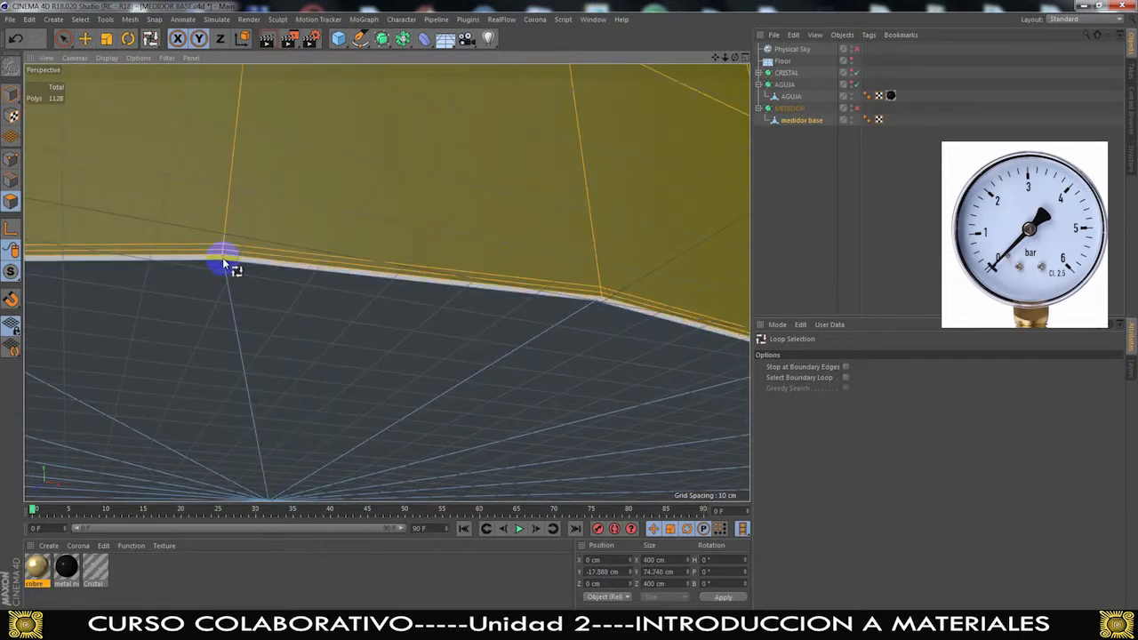
left_click(223, 260, "shift")
left_click(227, 268, "shift")
Apply the cobre material to the selected side-wall polygons of the medidor base
scroll(345, 339, "down", 6)
left_click_drag(462, 320, 508, 348, "alt")
scroll(527, 347, "down", 3)
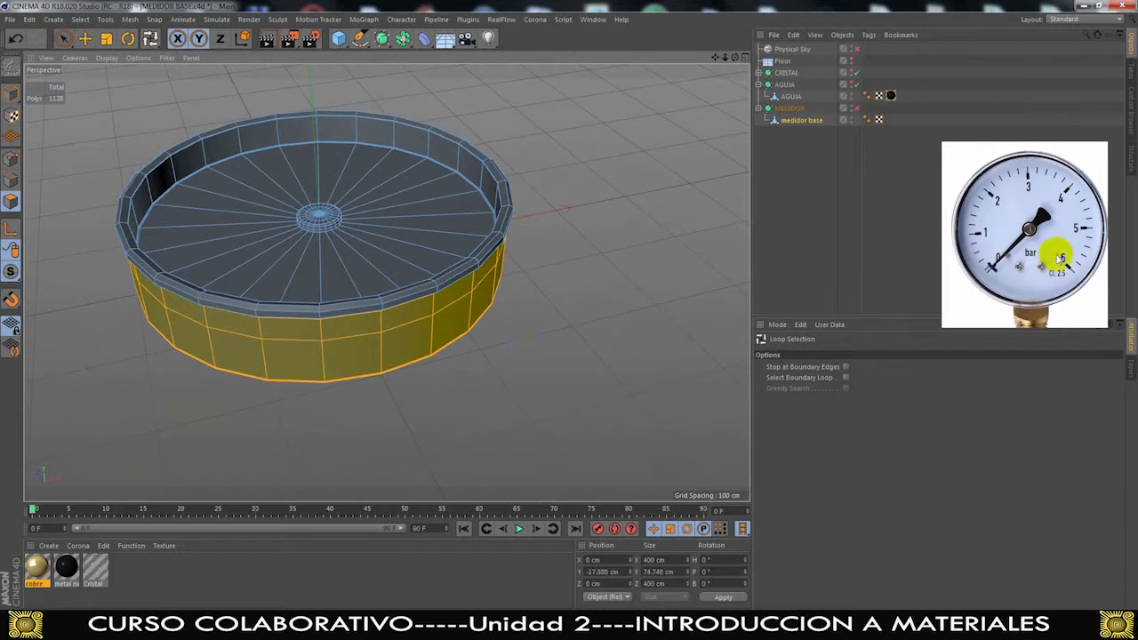
scroll(516, 346, "up", 2)
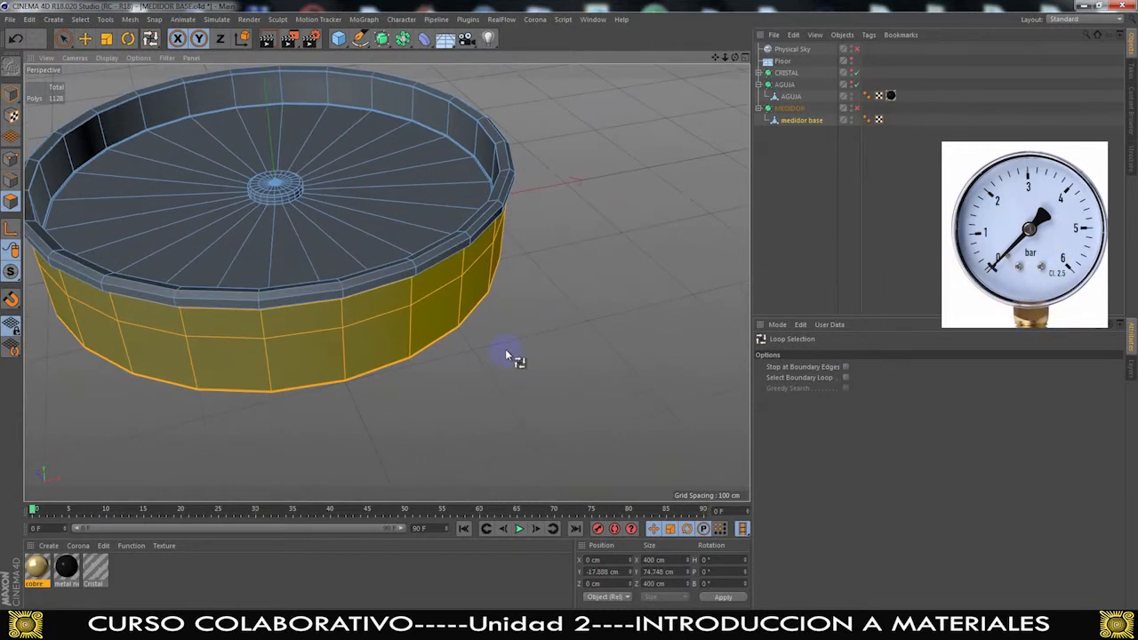
left_click_drag(505, 355, 450, 355, "alt")
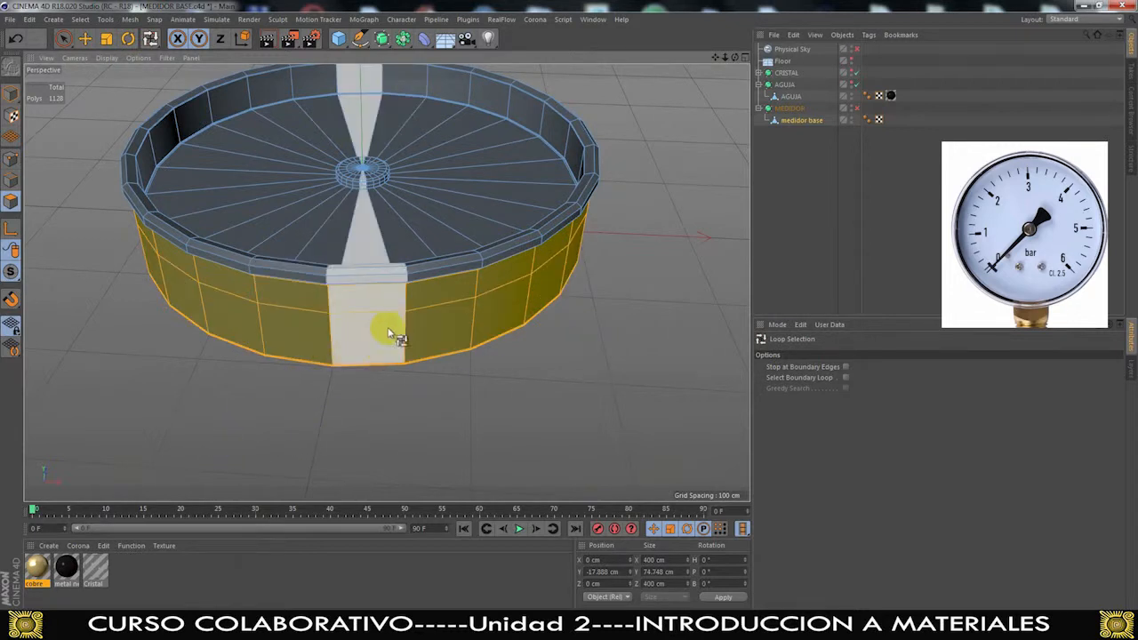
left_click_drag(275, 412, 297, 436, "alt")
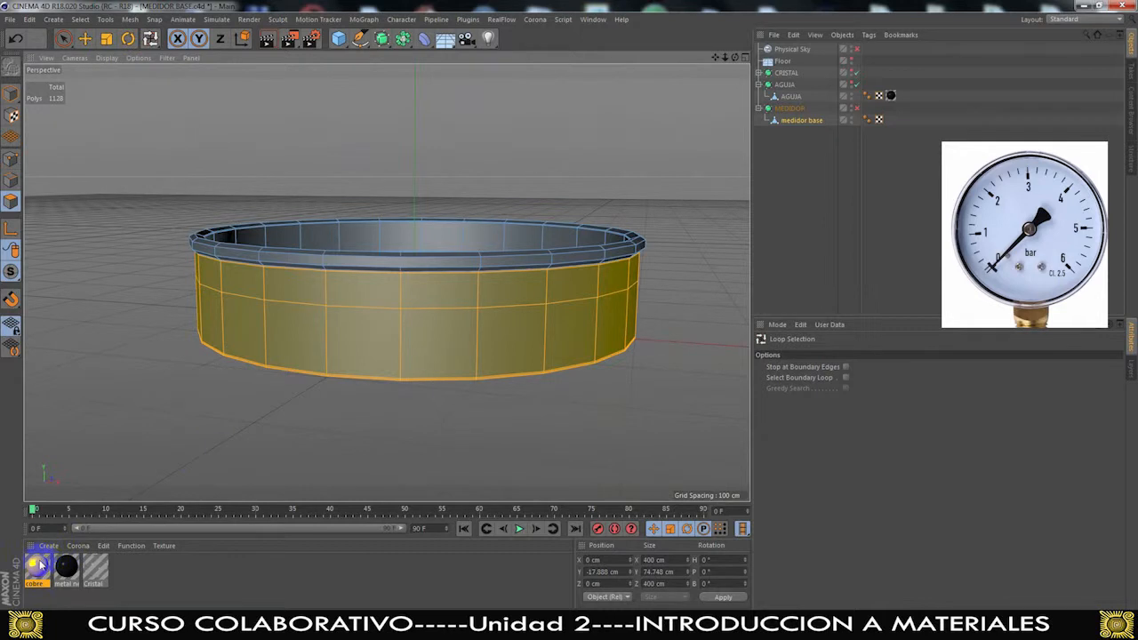
left_click_drag(37, 573, 110, 495)
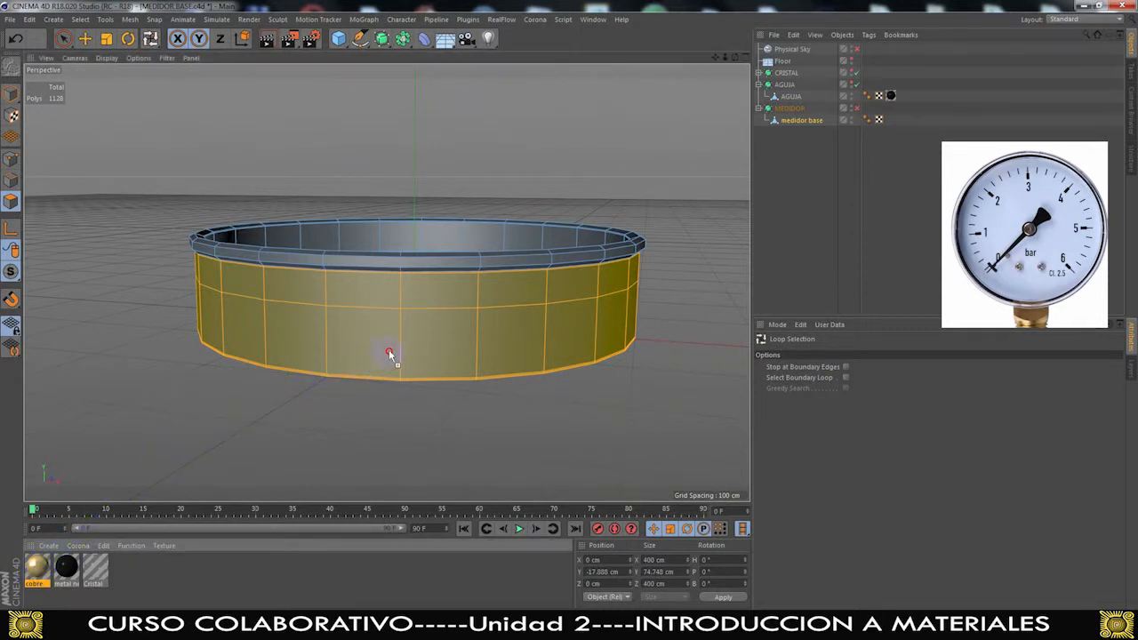
left_click_drag(389, 349, 389, 349)
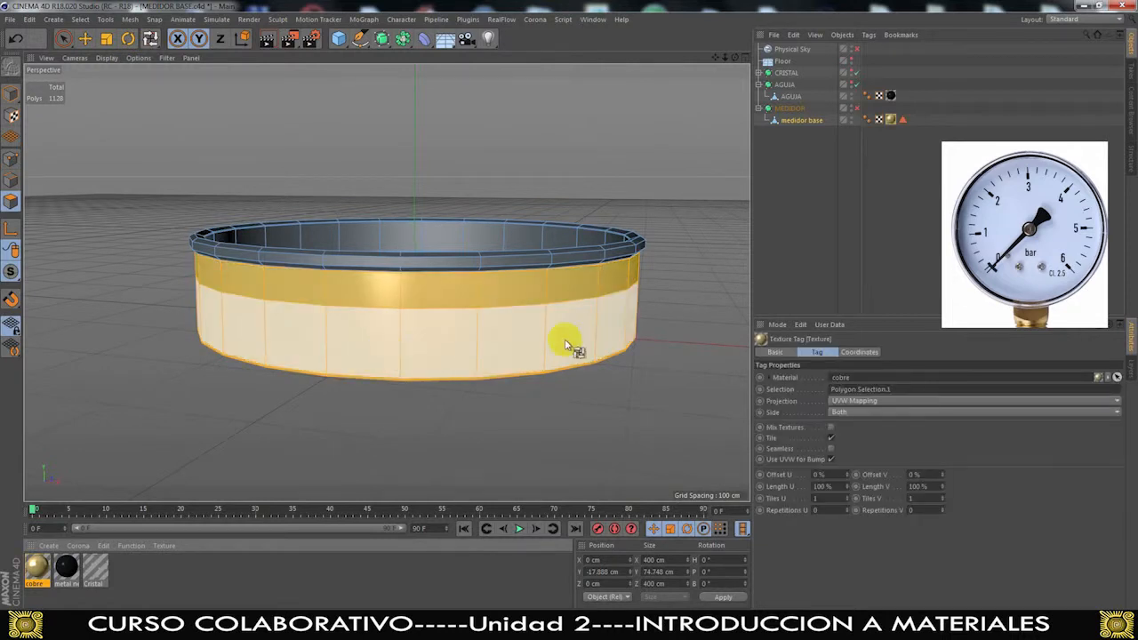
Deselect the medidor base, render the gauge to the Picture Viewer from a closer view and close the viewer
left_click(838, 228)
left_click_drag(668, 262, 689, 291, "alt")
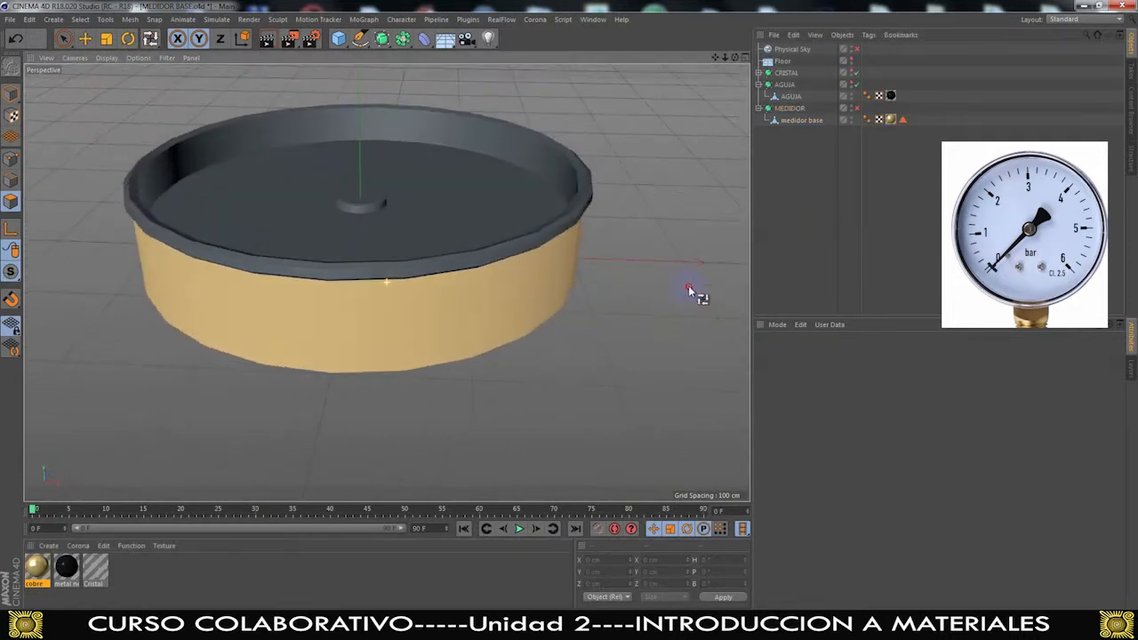
scroll(633, 229, "up", 3)
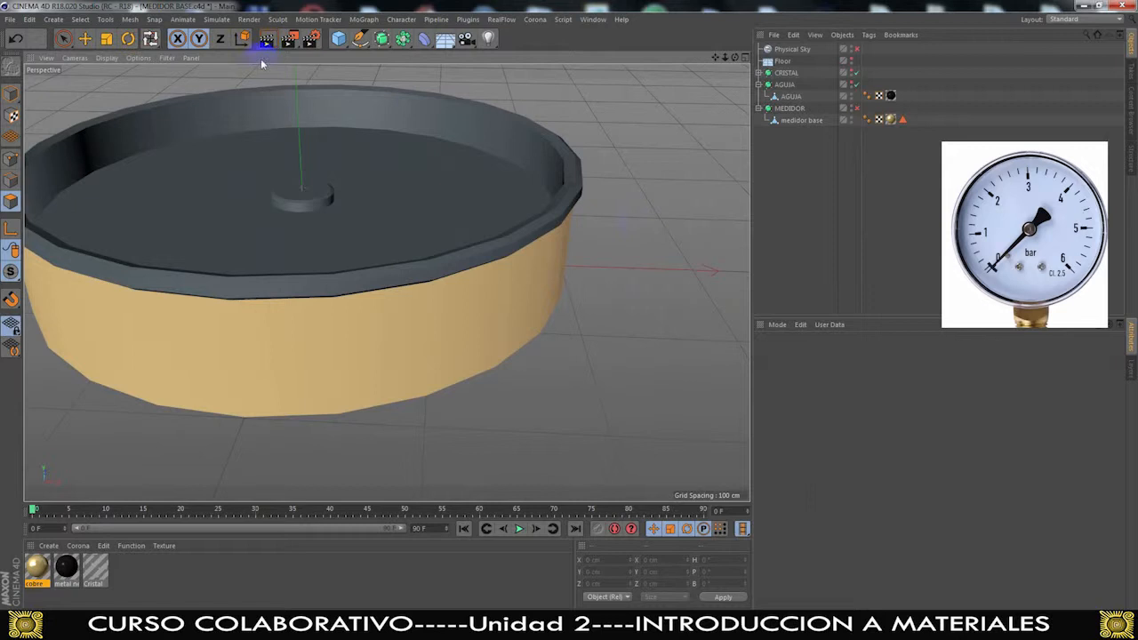
left_click(290, 39)
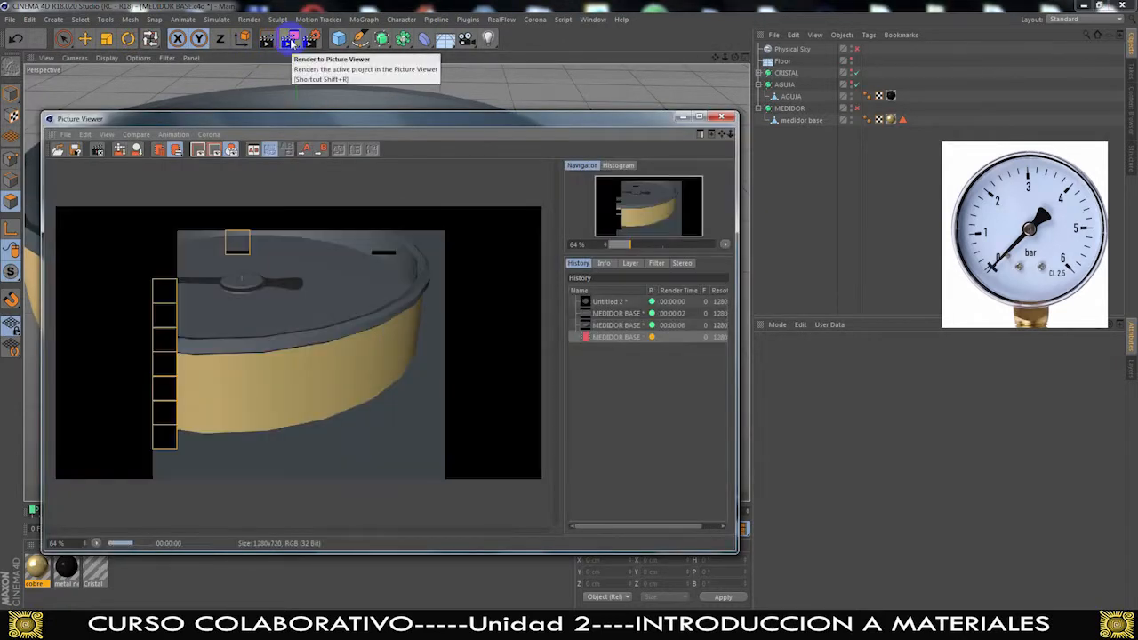
left_click(723, 118)
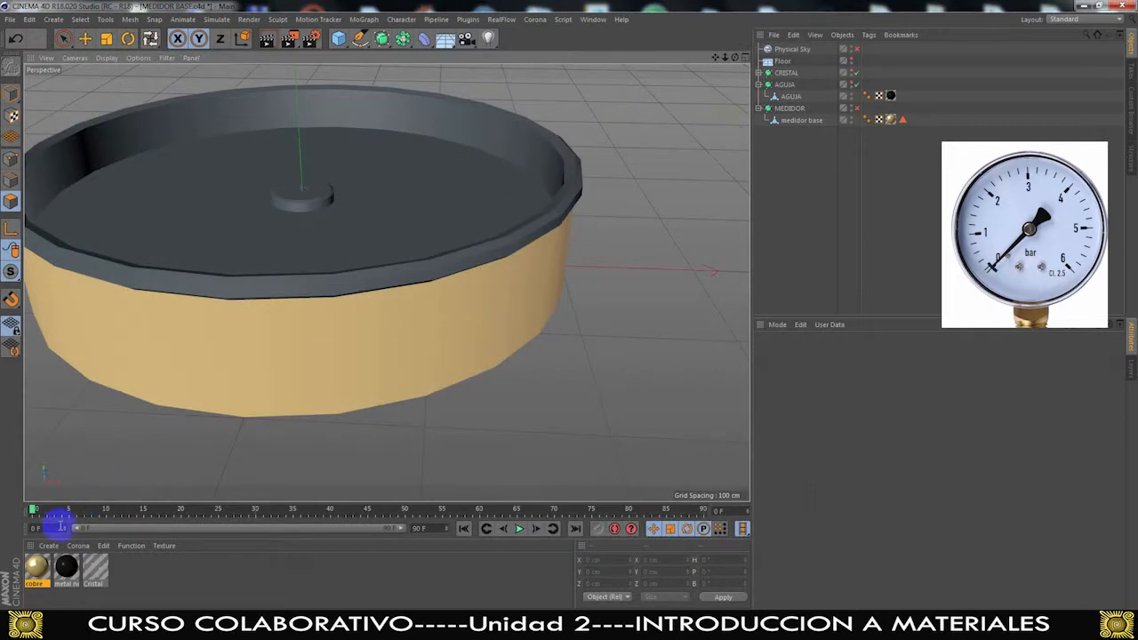
Shift the Color channel hue of the cobre material to 33° and close the Material Editor
double_click(44, 564)
left_click(197, 204)
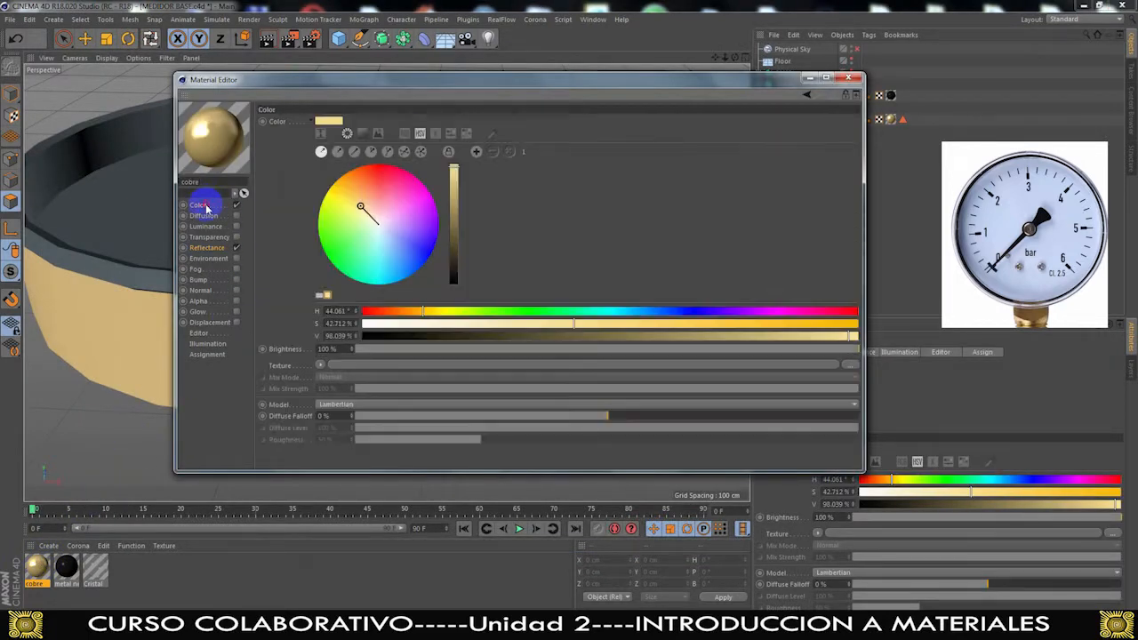
left_click(422, 313)
left_click_drag(423, 314, 408, 316)
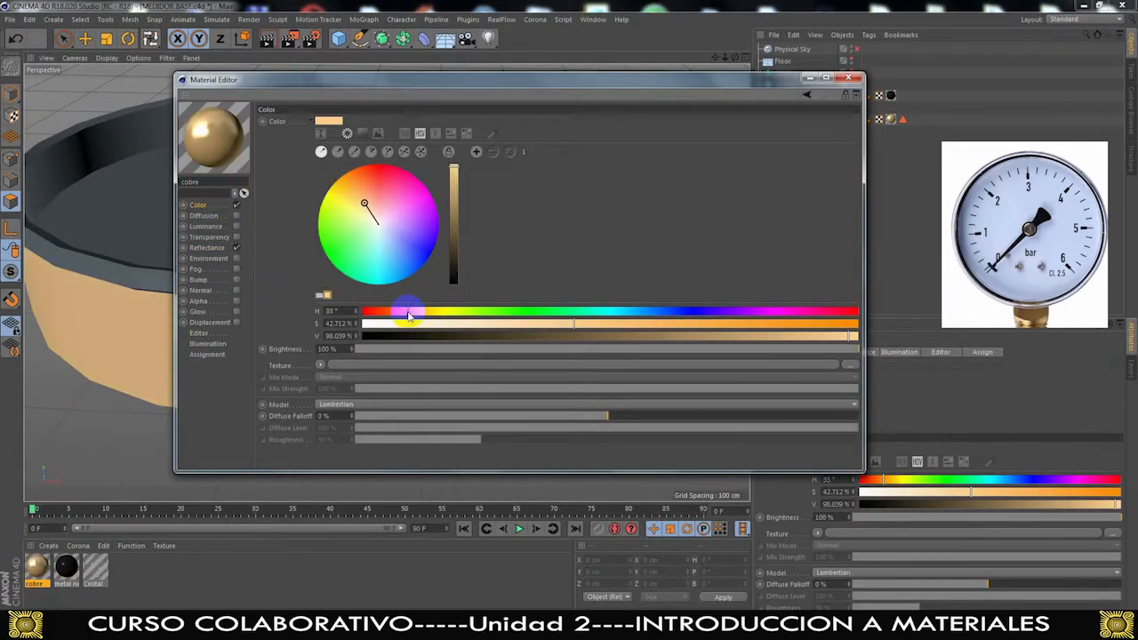
left_click(849, 78)
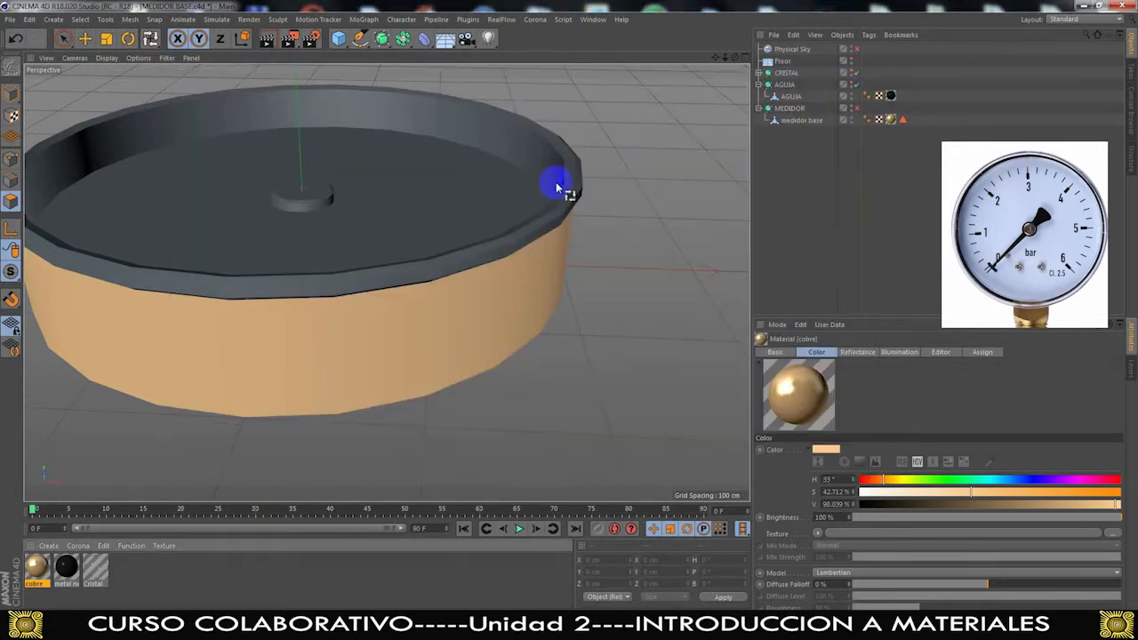
Examine the cobre texture tag and its linked selection tag, and recall the polygons stored in Polygon Selection.1
left_click_drag(343, 316, 302, 309, "alt")
middle_click_drag(496, 291, 453, 271, "alt")
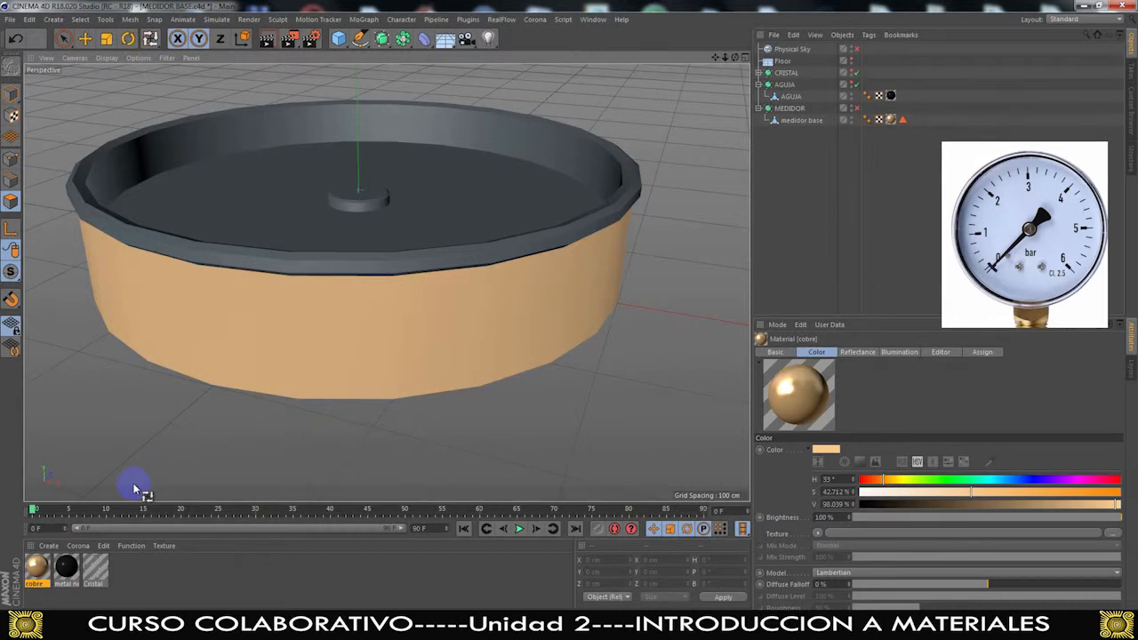
left_click(890, 120)
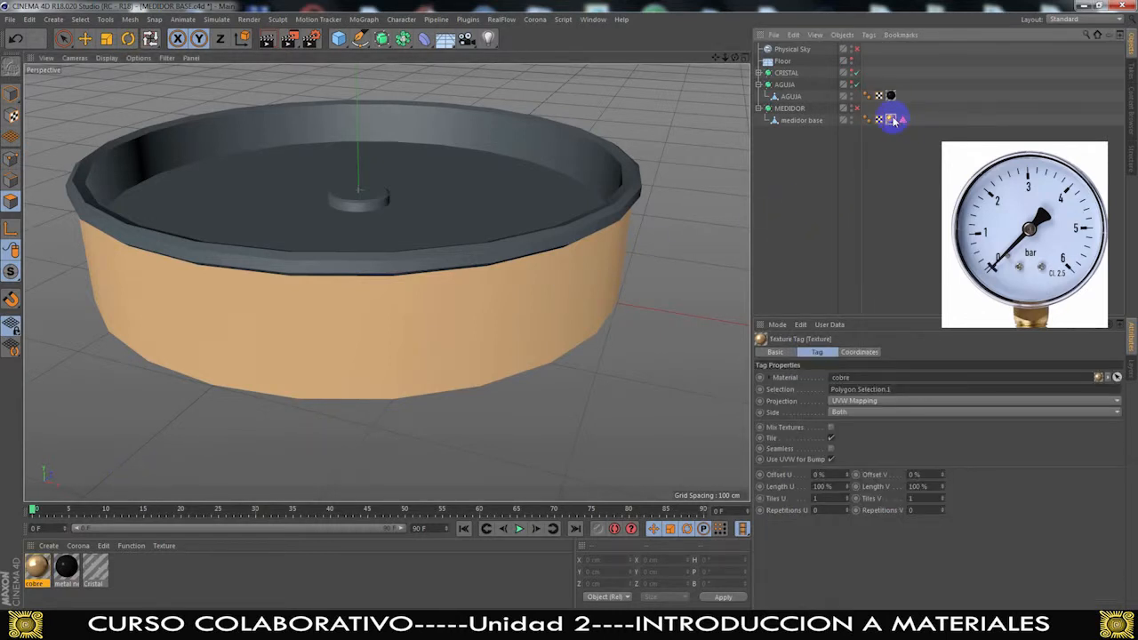
left_click(902, 119)
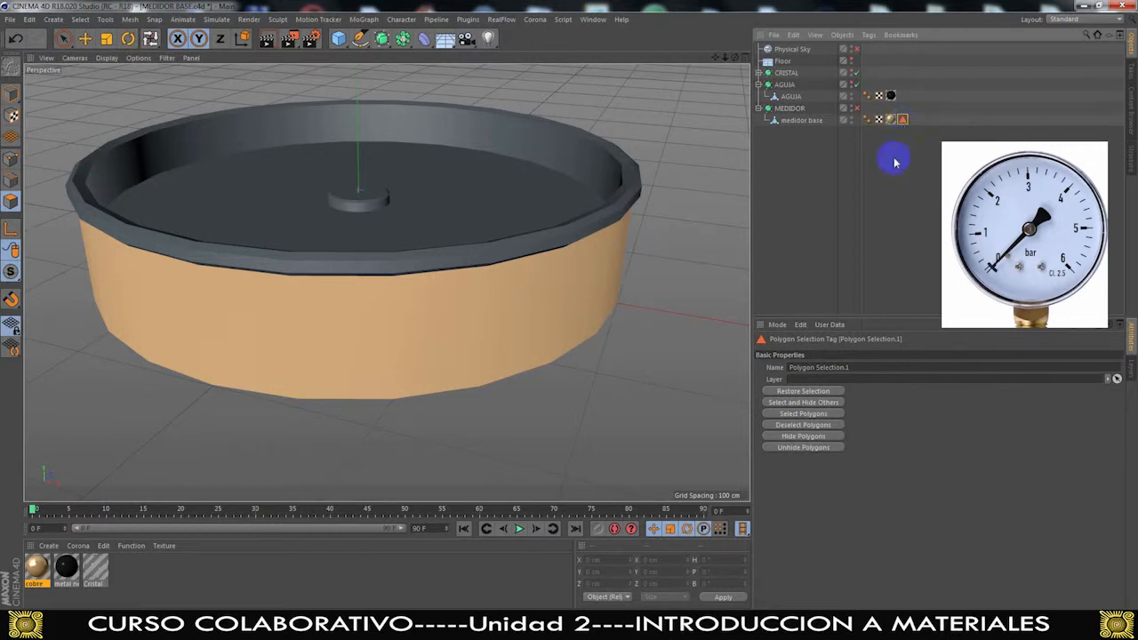
left_click(899, 140)
left_click(902, 120)
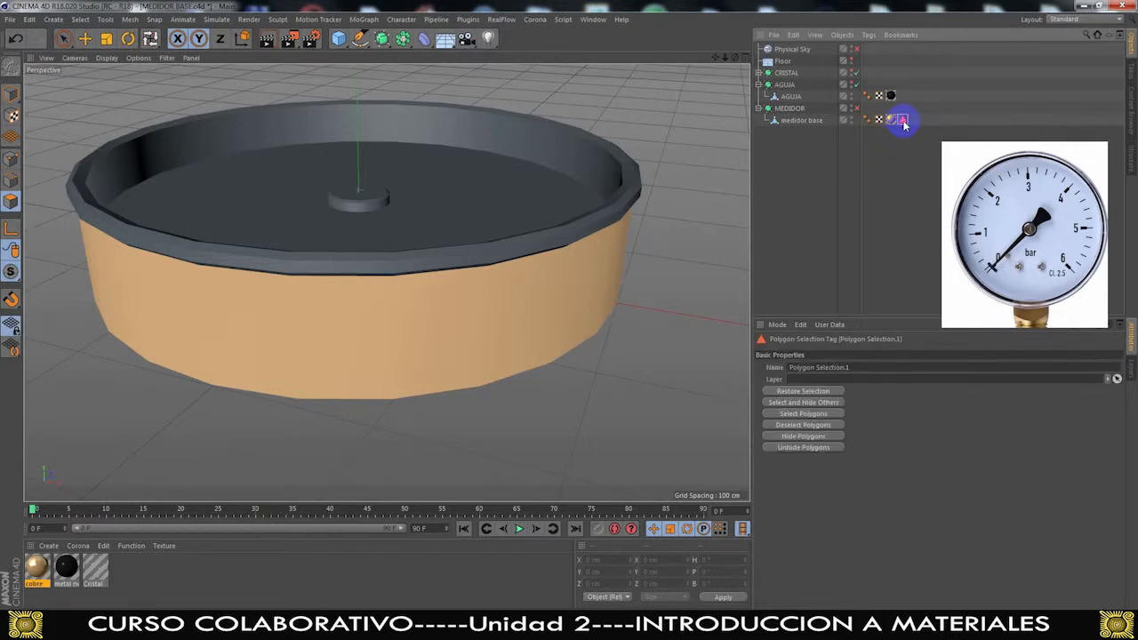
left_click(898, 153)
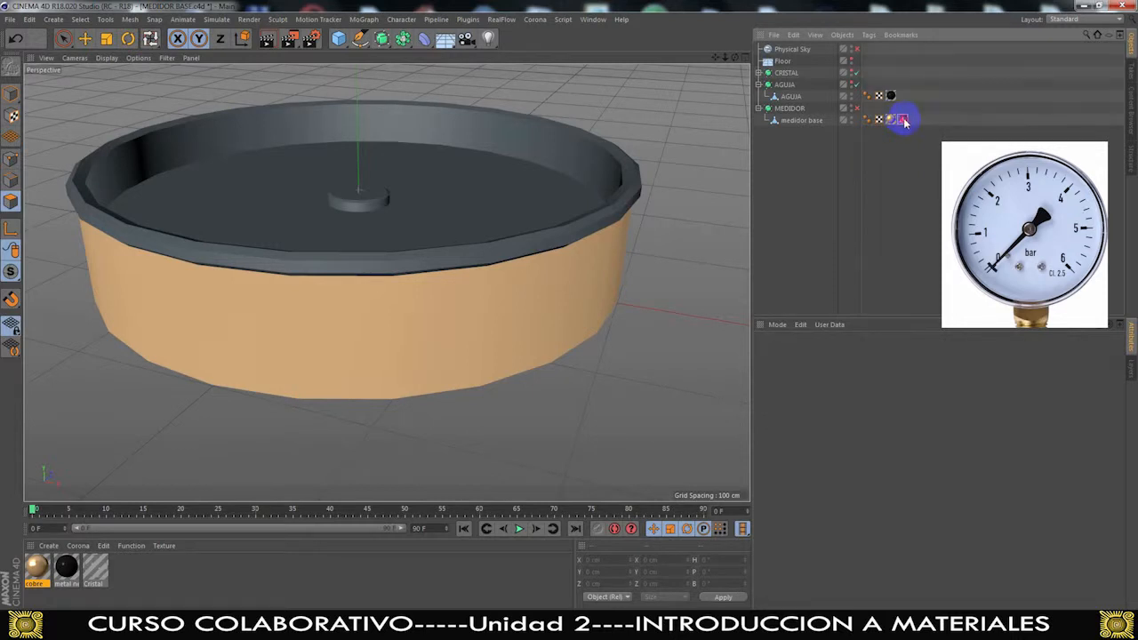
left_click(901, 120)
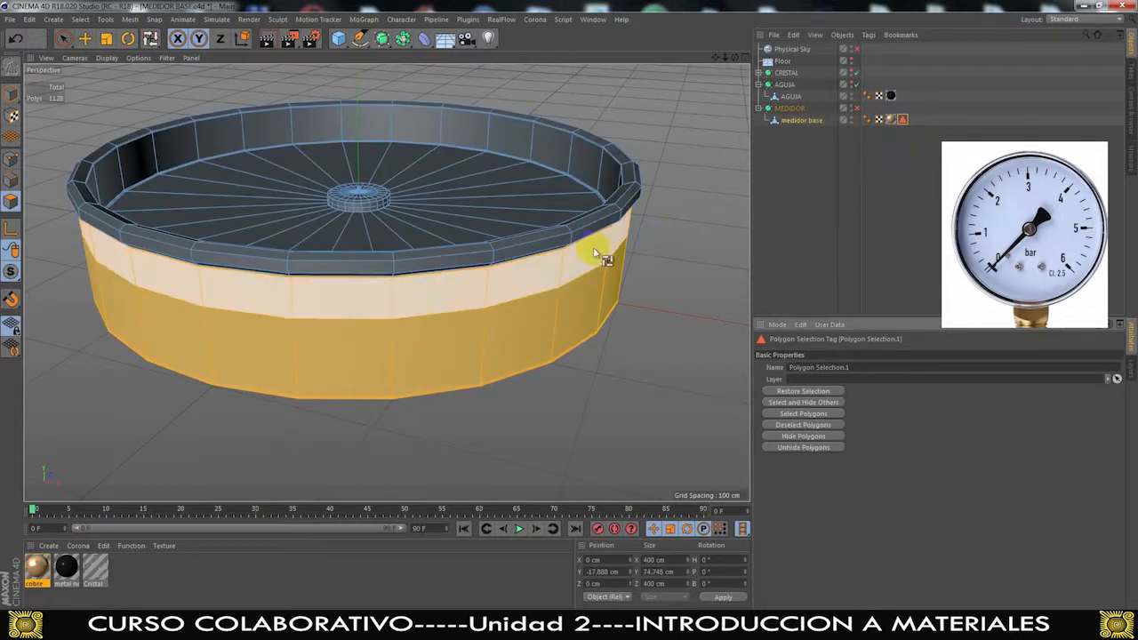
With the Move tool active, recall the stored side-wall polygons from their selection tag again and deselect the object
left_click(83, 39)
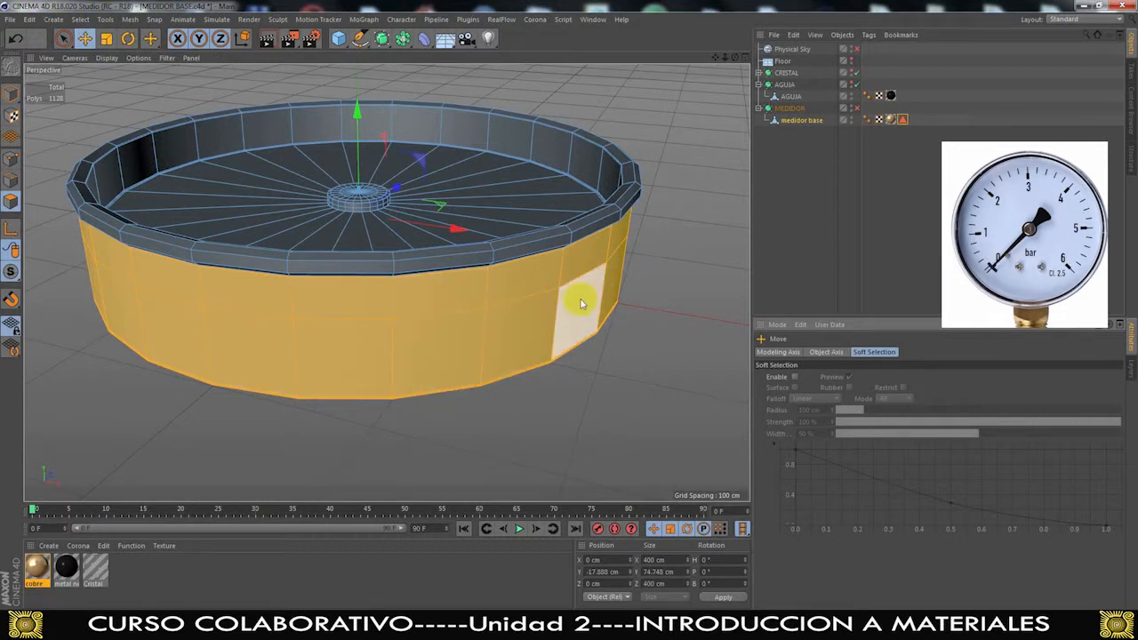
left_click(902, 120)
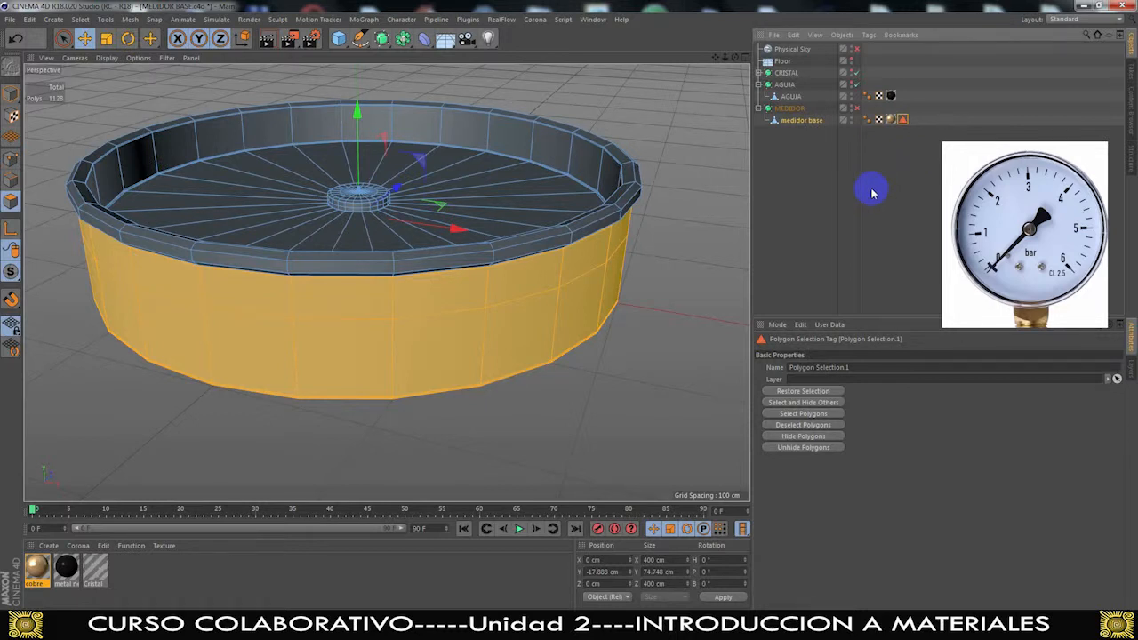
left_click(885, 191)
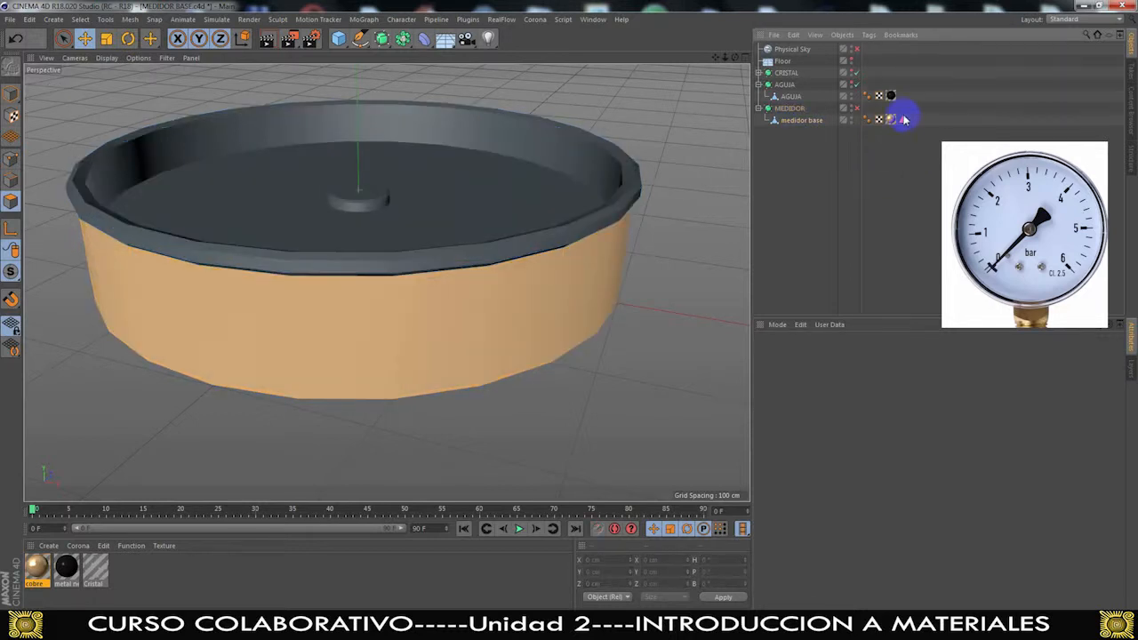
left_click(903, 119)
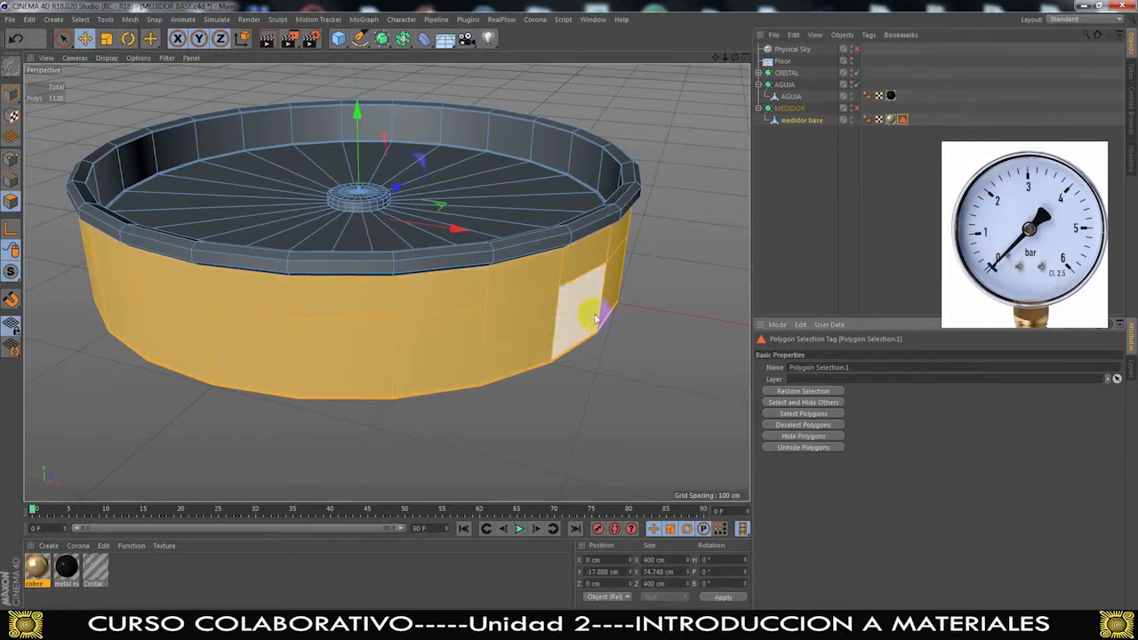
left_click(896, 172)
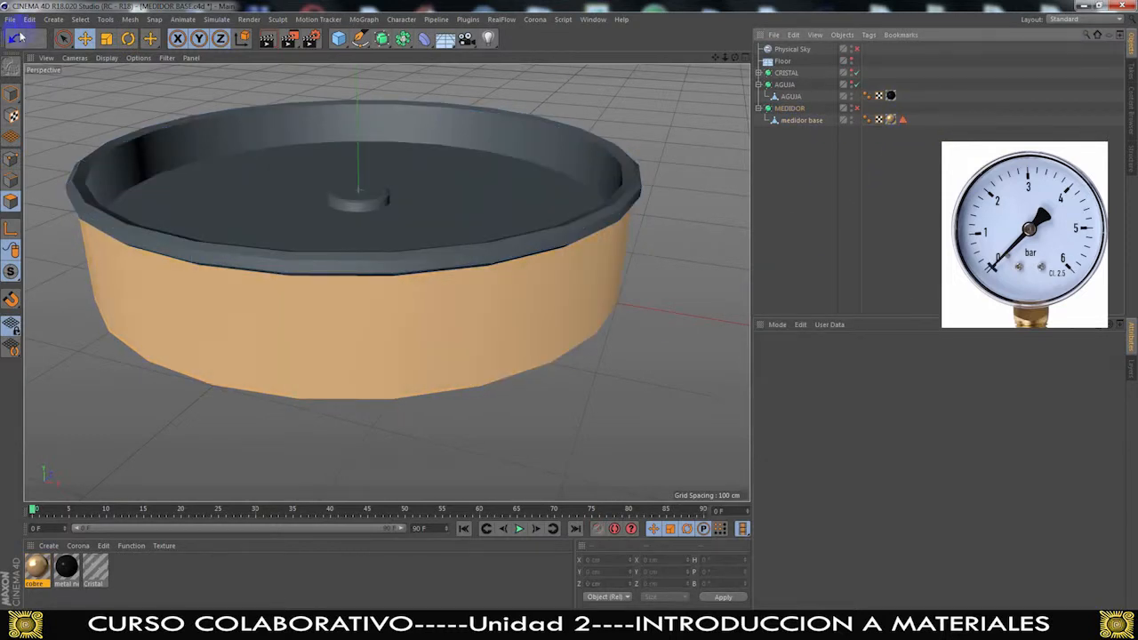
Live-select a group of dial-face polygons on the medidor base and store them with Set Selection
left_click(82, 19)
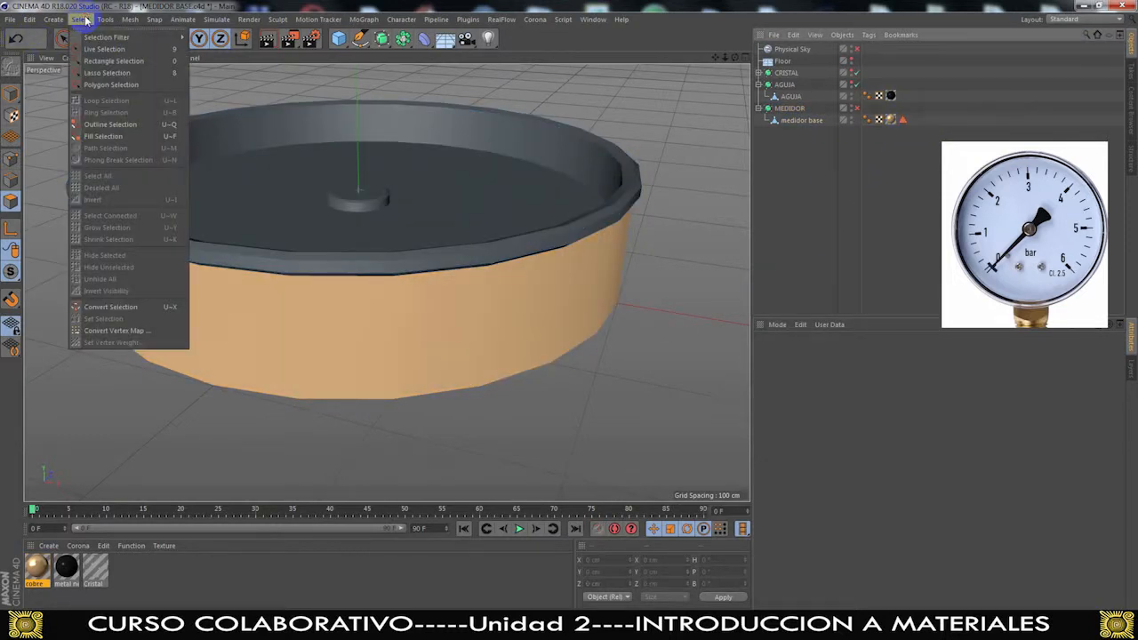
left_click(895, 213)
left_click(787, 119)
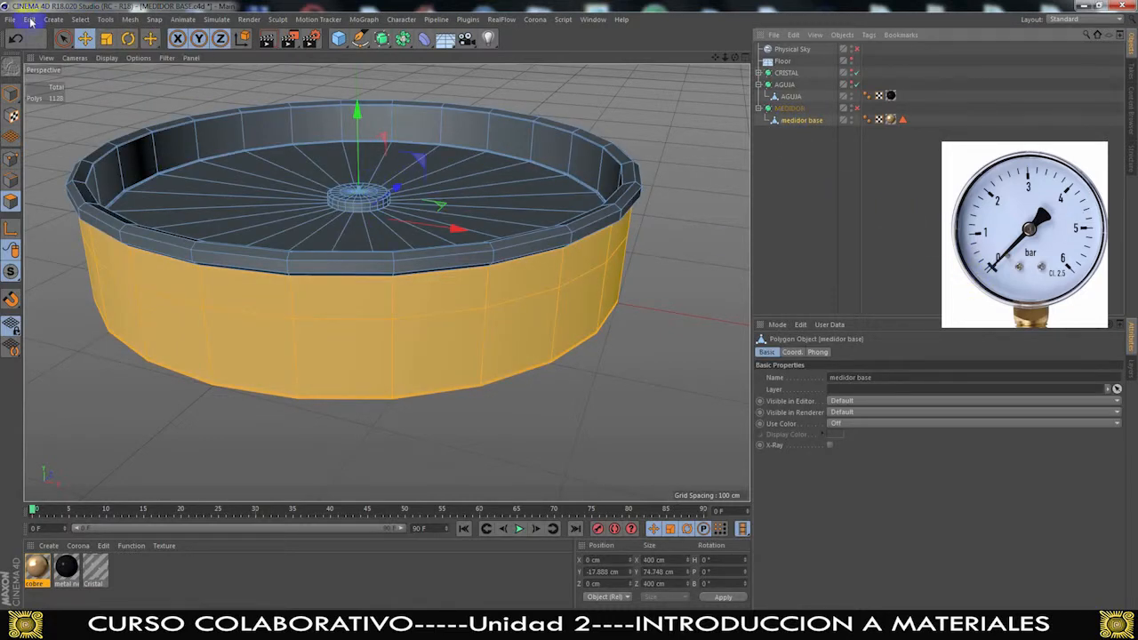
left_click(63, 38)
left_click_drag(255, 166, 248, 213)
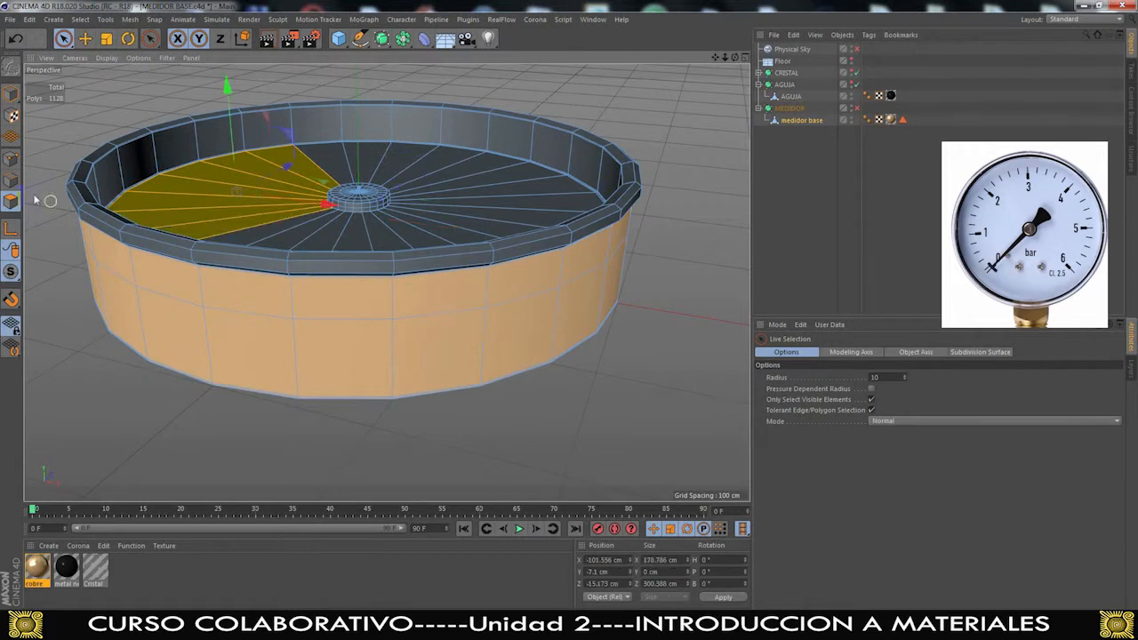
left_click(79, 20)
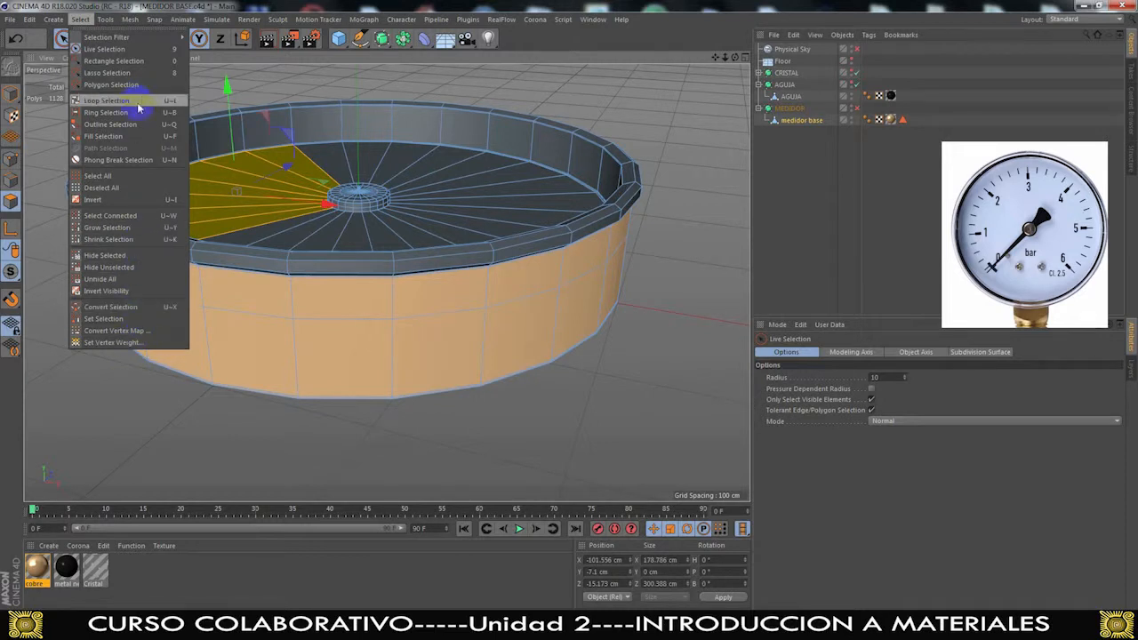
left_click(106, 318)
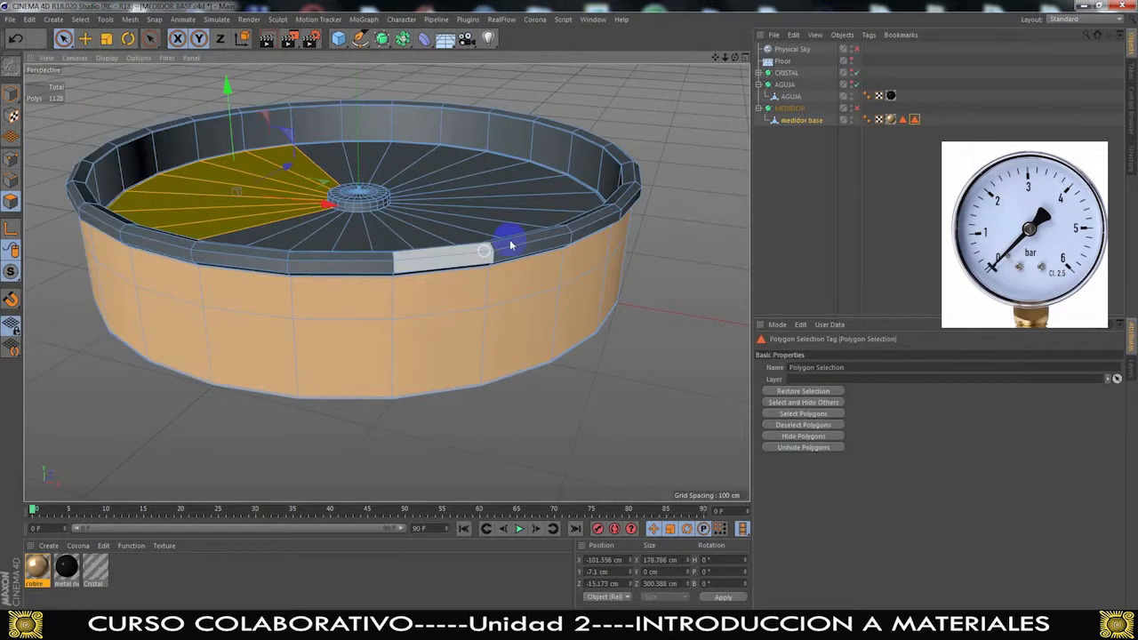
Recall the side-wall and dial-face selections from their tags, delete the dial-face selection tag and deselect the object
left_click(907, 131)
left_click(901, 119)
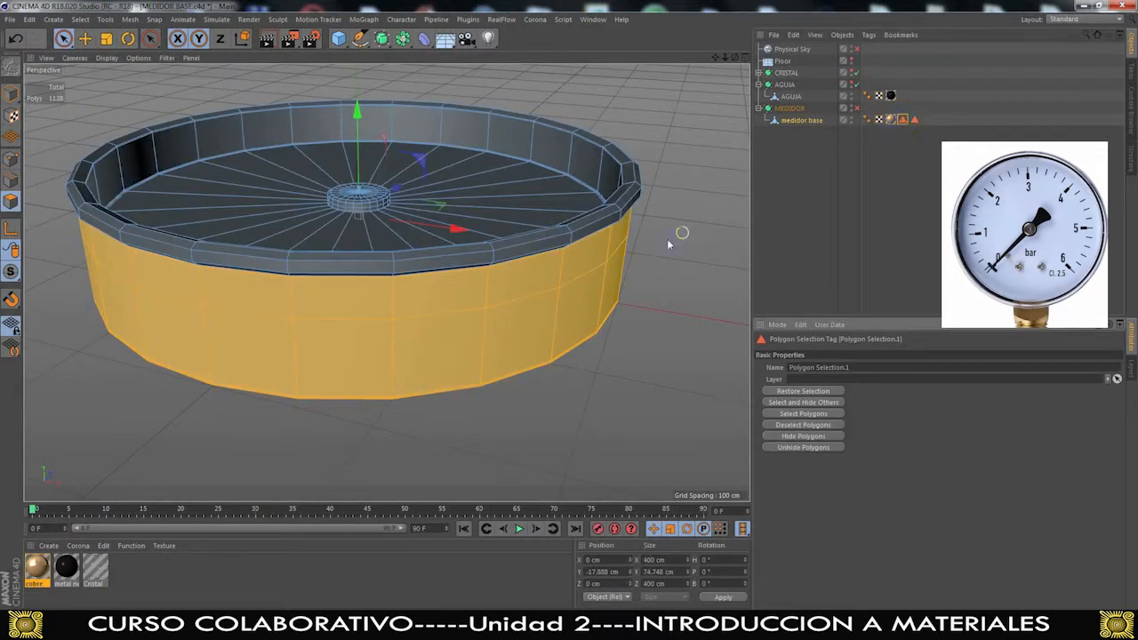
left_click(912, 119)
left_click(914, 119)
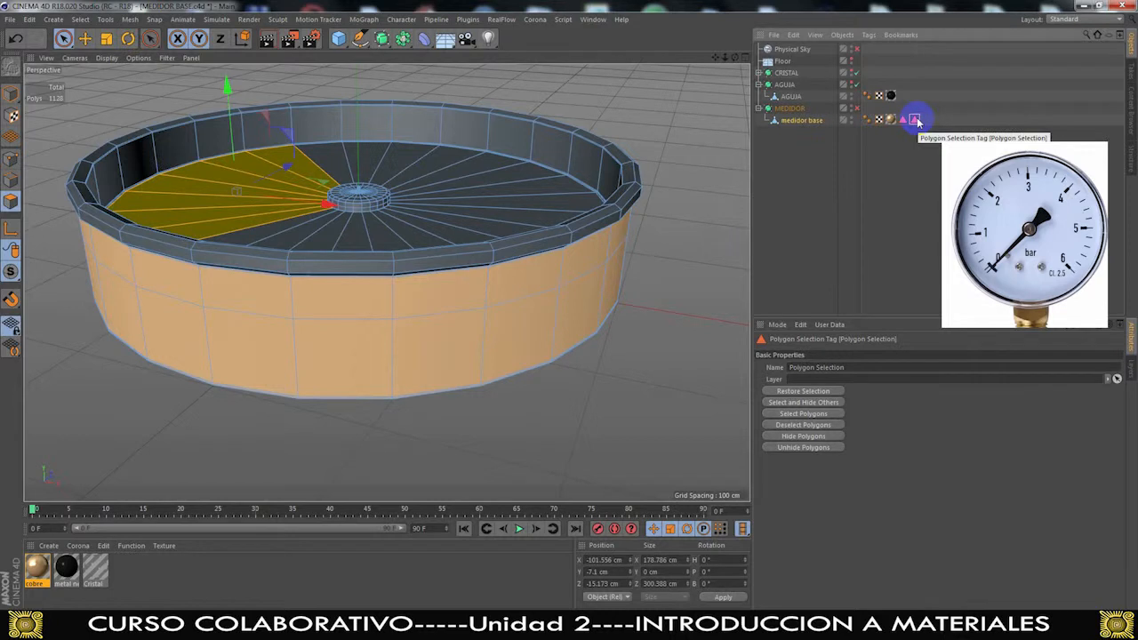
key("Delete")
left_click(859, 182)
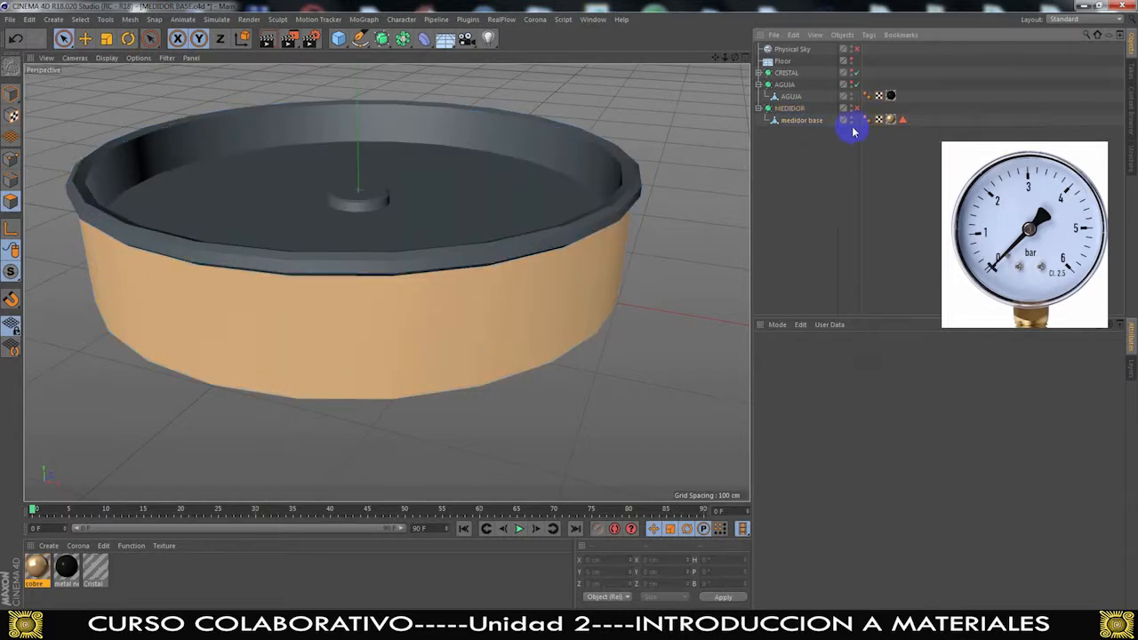
Make medidor base the active object again and live-select a few polygons on its dial face
left_click(825, 125)
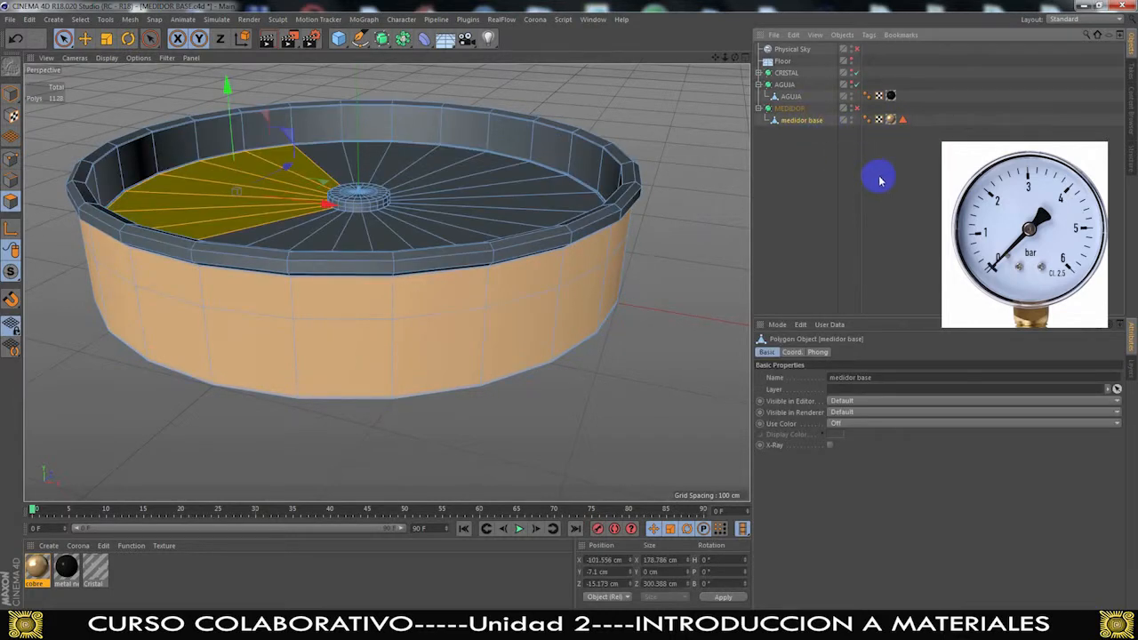
left_click(878, 180)
left_click(823, 123)
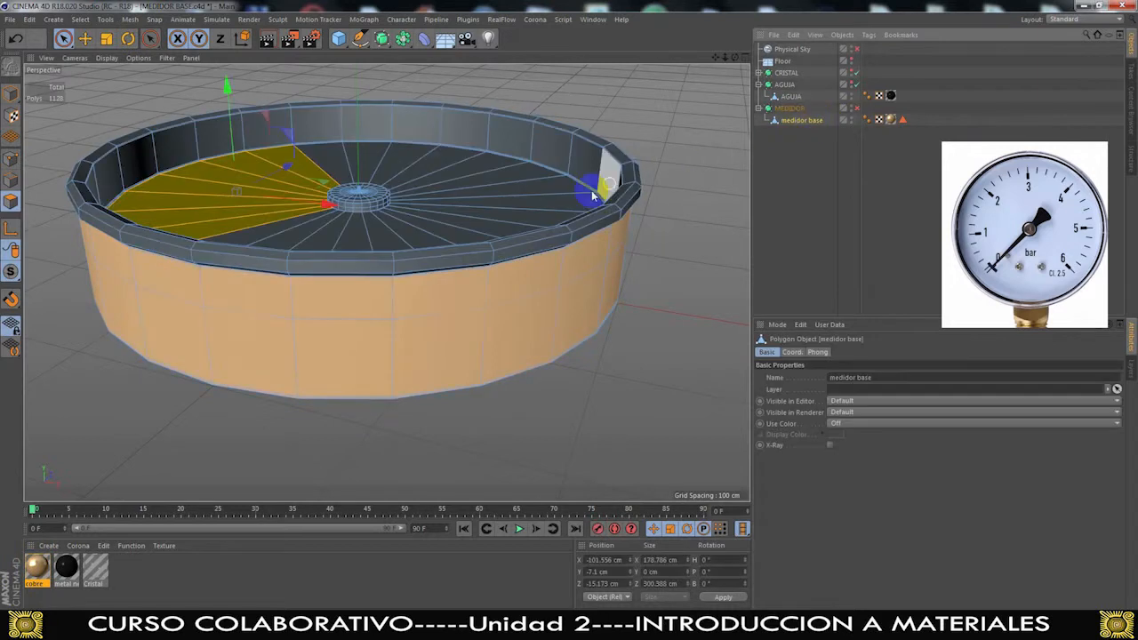
left_click(510, 228)
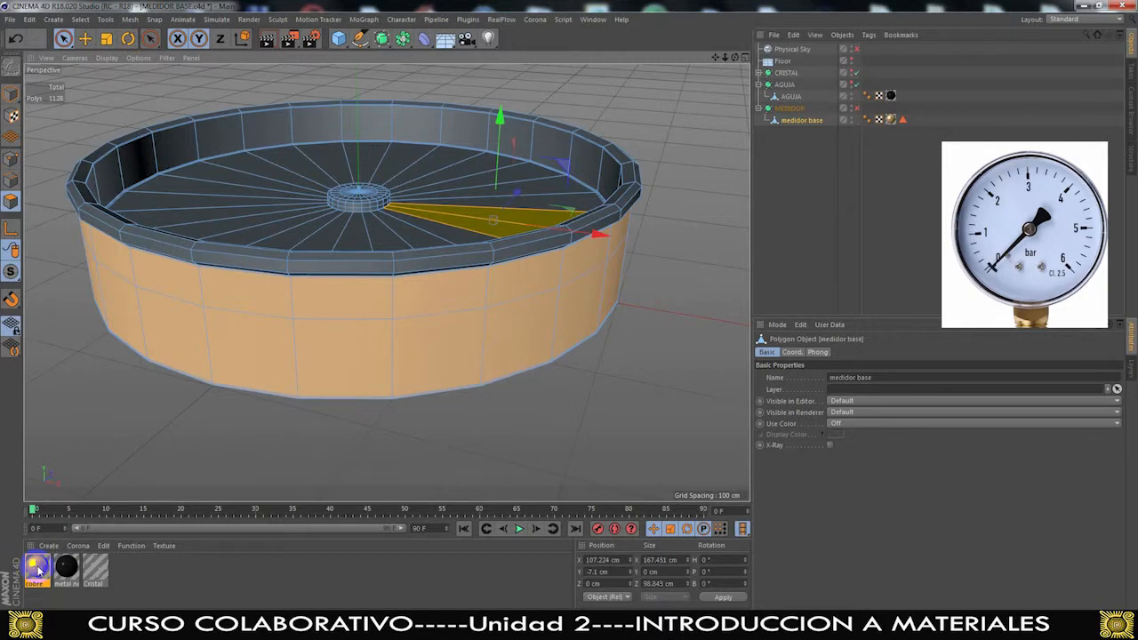
Duplicate the cobre material, rename the copy cromado and open it for editing
left_click_drag(39, 570, 130, 572, "ctrl")
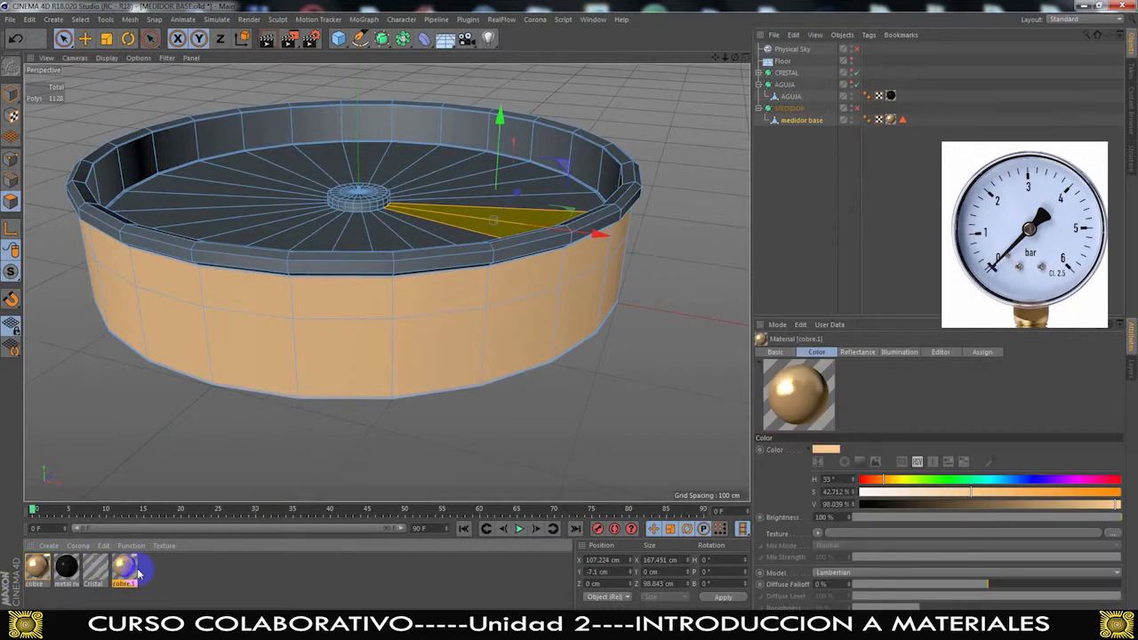
double_click(125, 584)
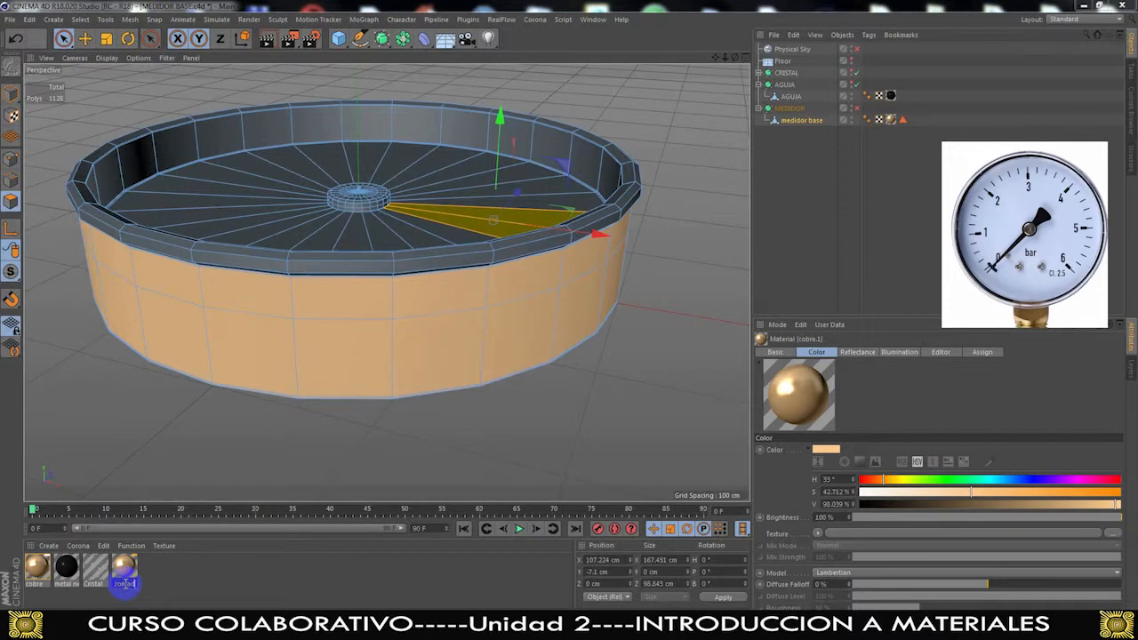
key("Return")
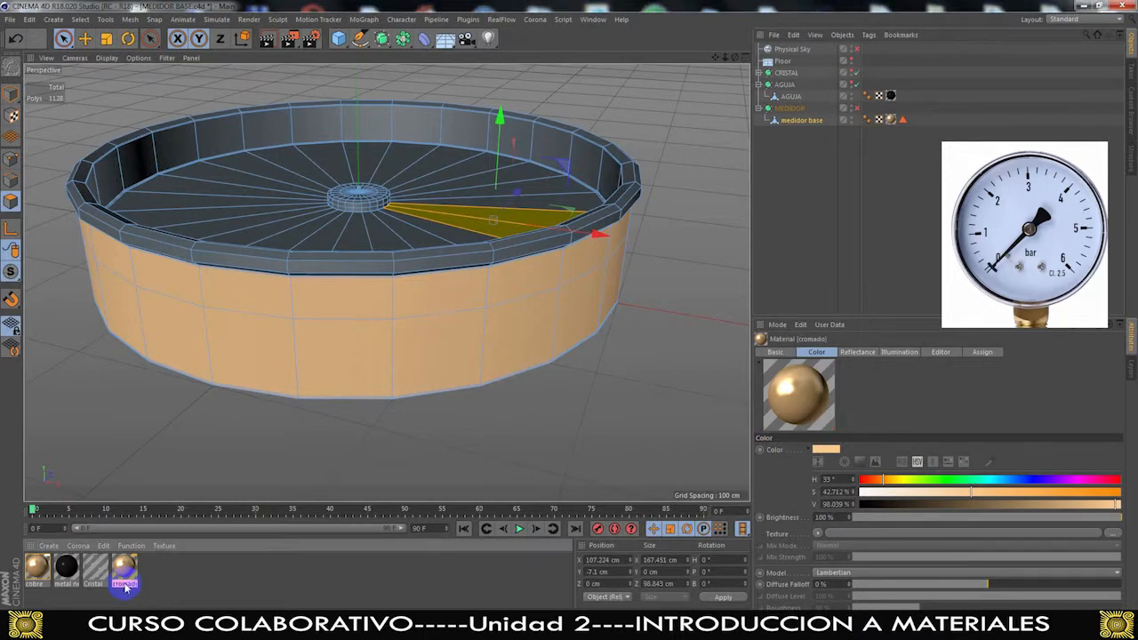
double_click(125, 578)
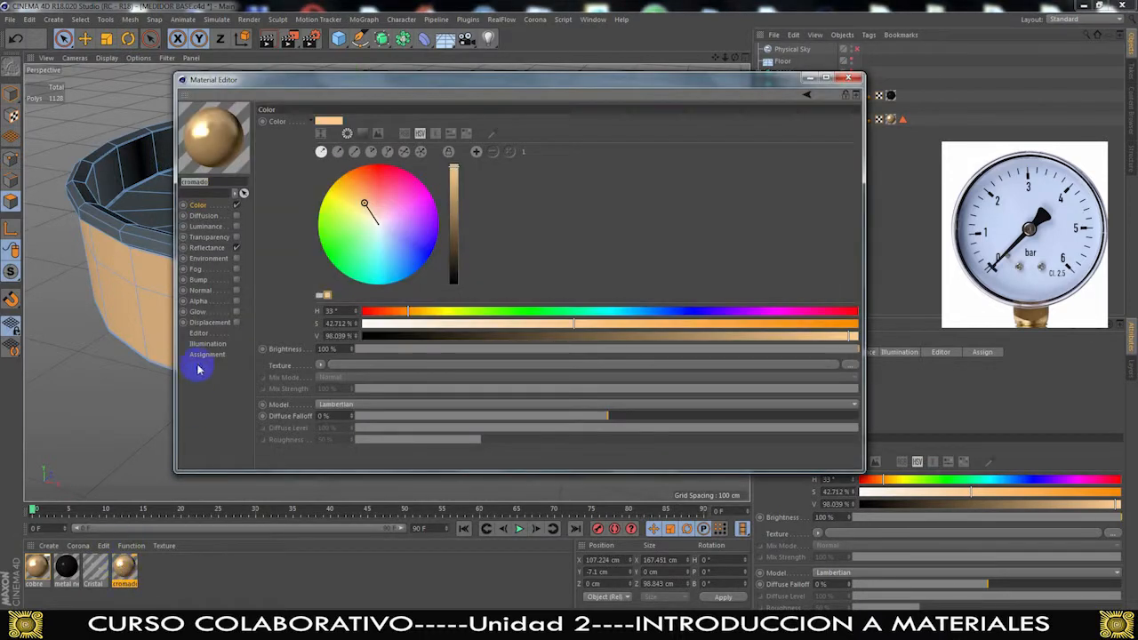
left_click(334, 119)
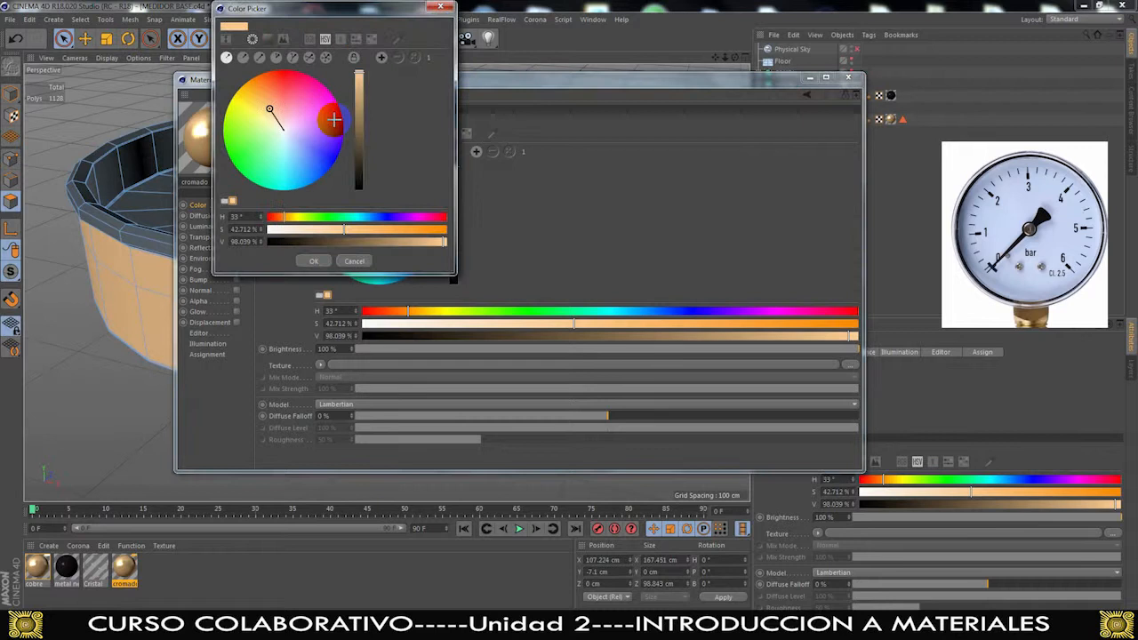
mouse_move(277, 119)
left_mouse_down()
mouse_move(285, 140)
mouse_move(300, 121)
mouse_move(286, 127)
left_mouse_up()
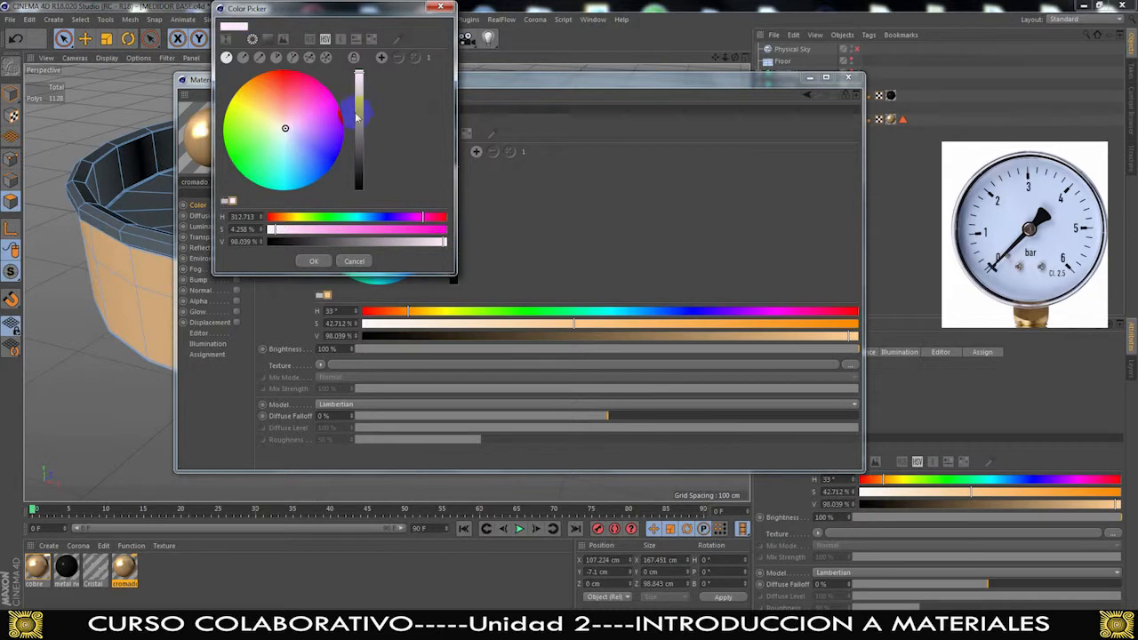
left_click(440, 7)
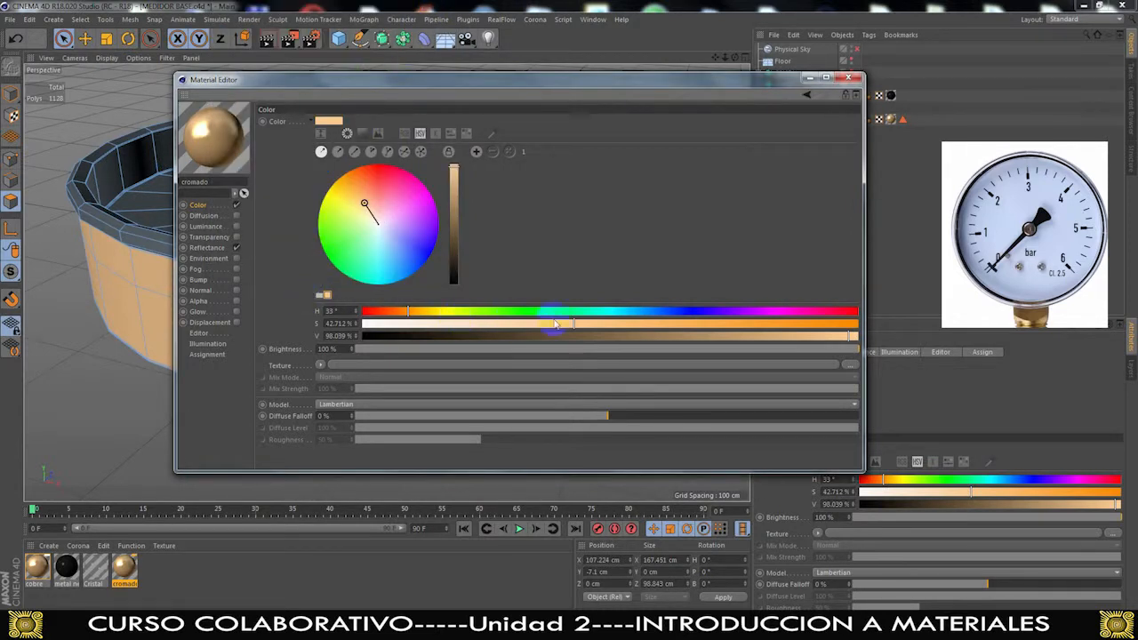
Give cromado a colour saturation of 5%, a white Layer 1 reflectance colour and 8% roughness, then finish editing and deselect it
left_click_drag(569, 324, 388, 329)
left_click(208, 247)
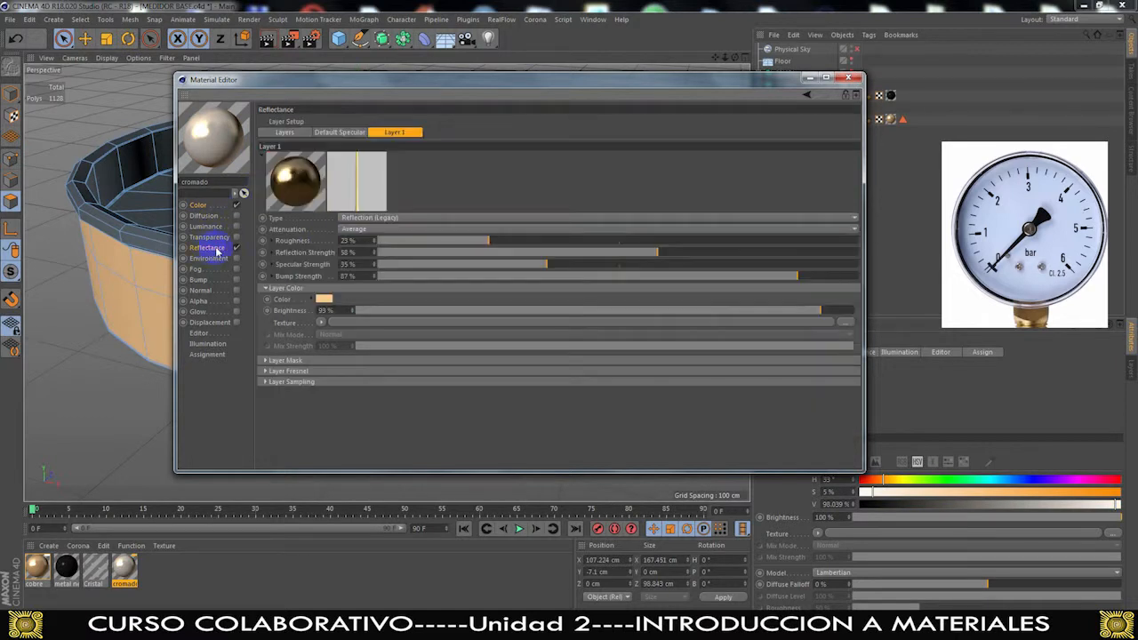
left_click(321, 301)
left_click_drag(335, 311, 266, 310)
left_click(300, 341)
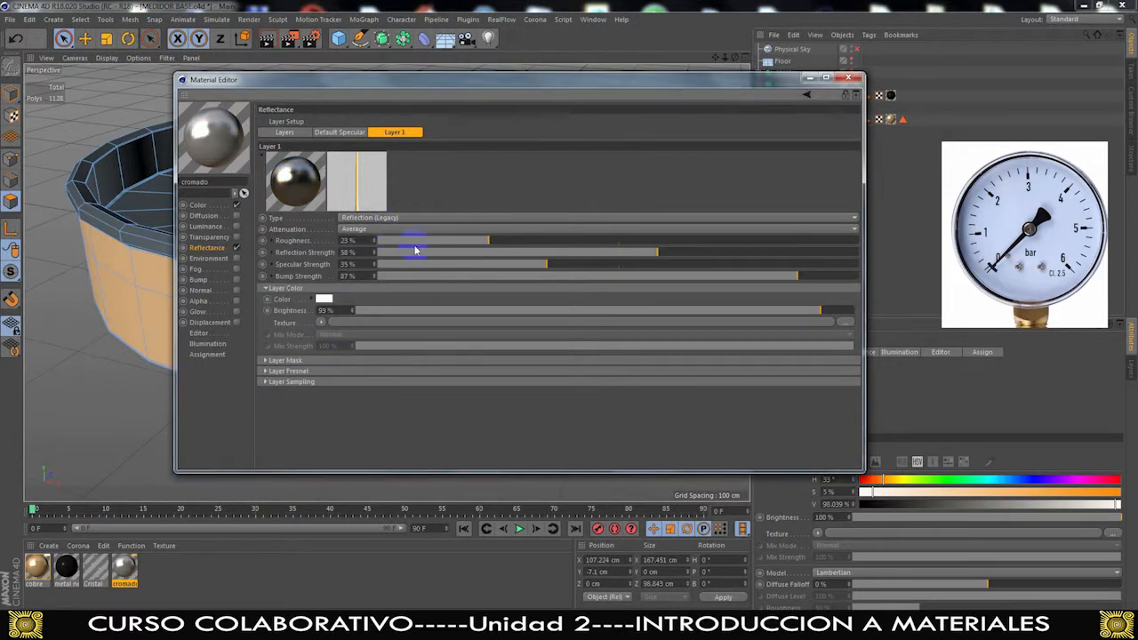
left_click_drag(465, 241, 419, 242)
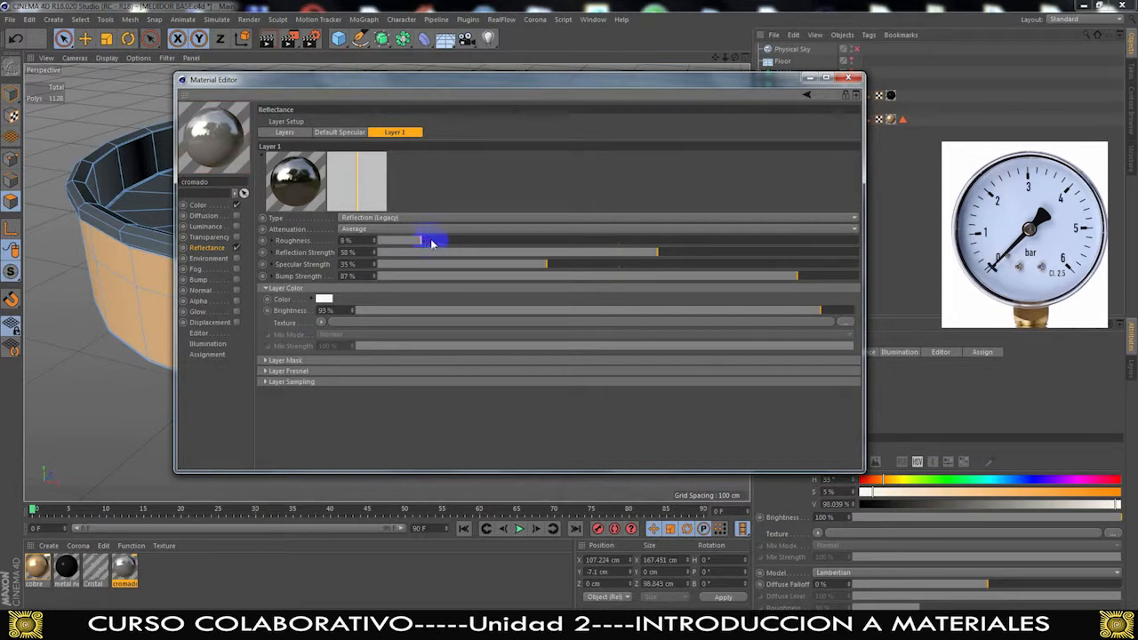
left_click(848, 77)
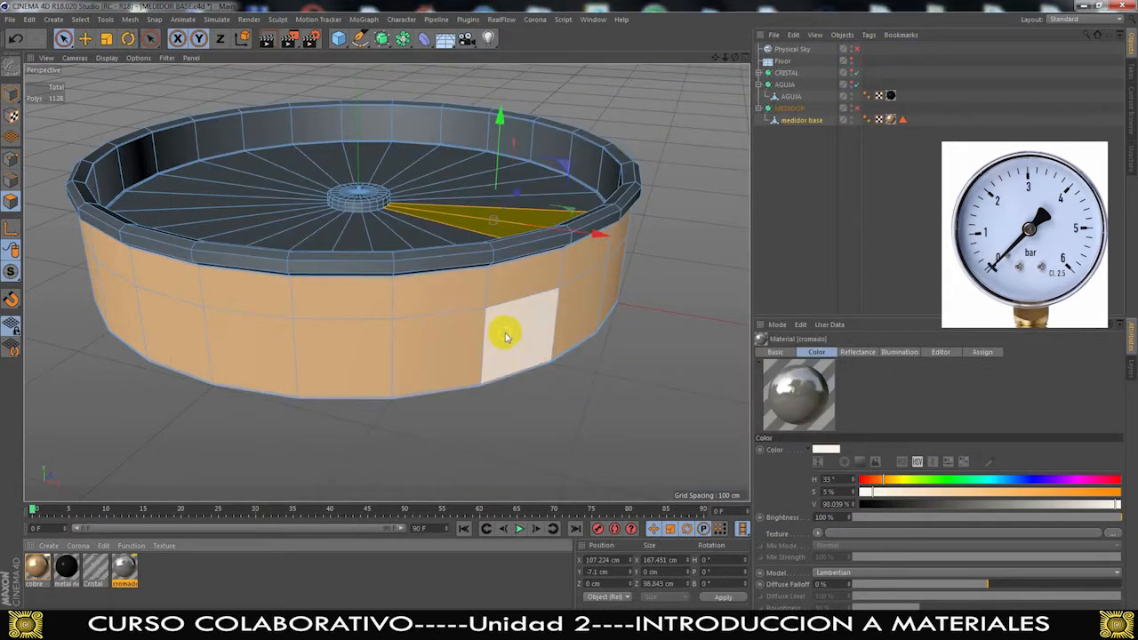
left_click(144, 574)
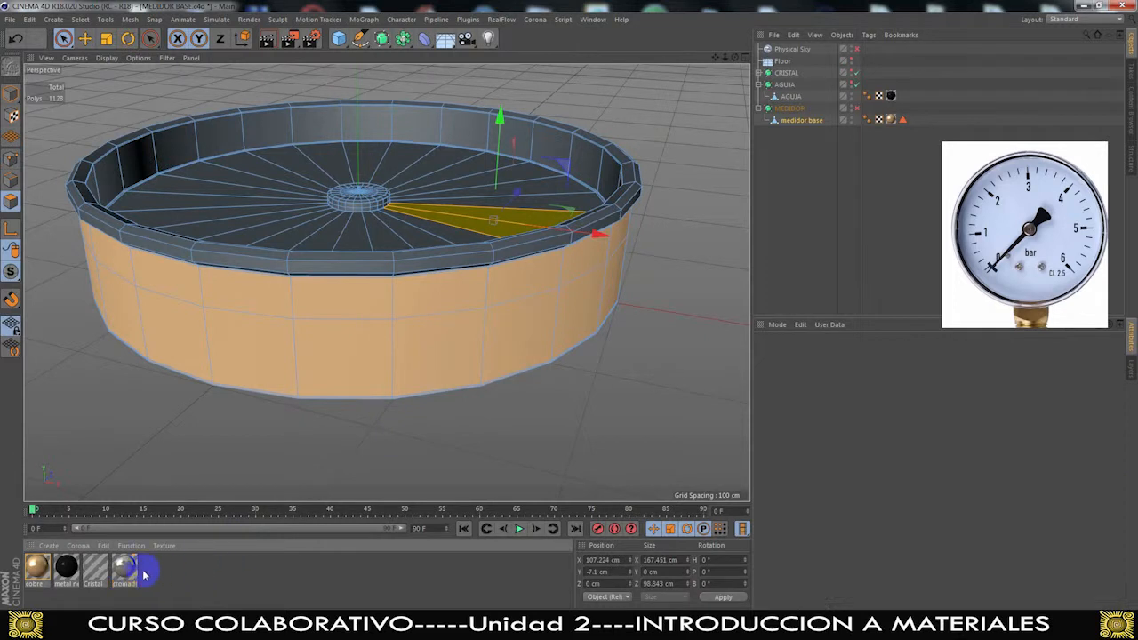
Loop-select the rim's outer polygon loops, from the thin strip above the copper side wall through both outer bands
scroll(347, 435, "up", 2)
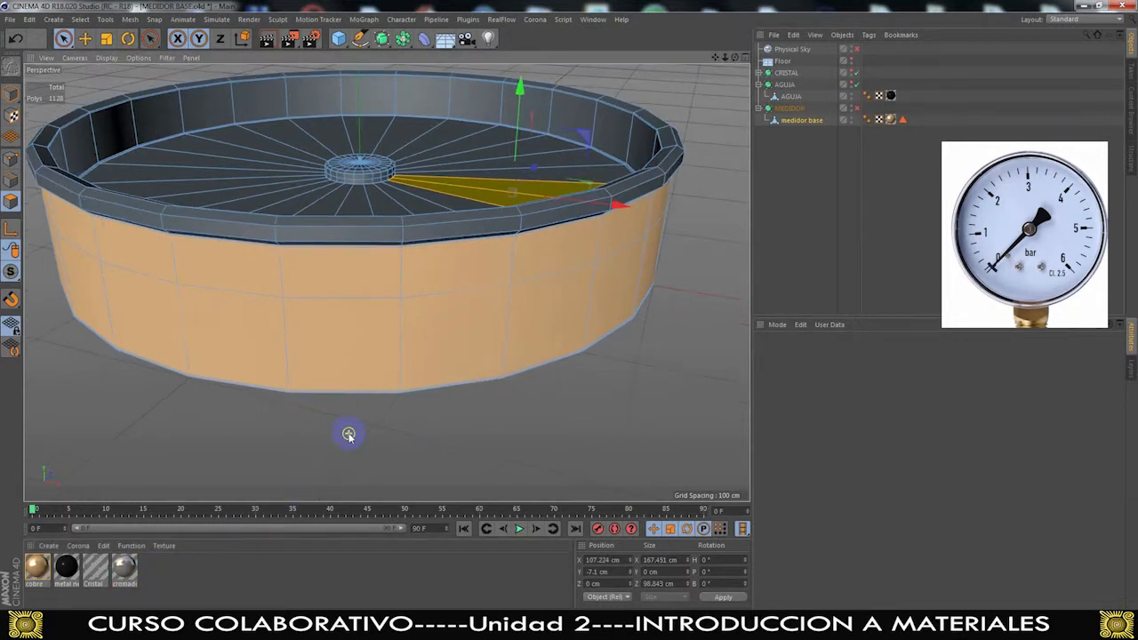
left_click_drag(341, 426, 344, 363, "alt")
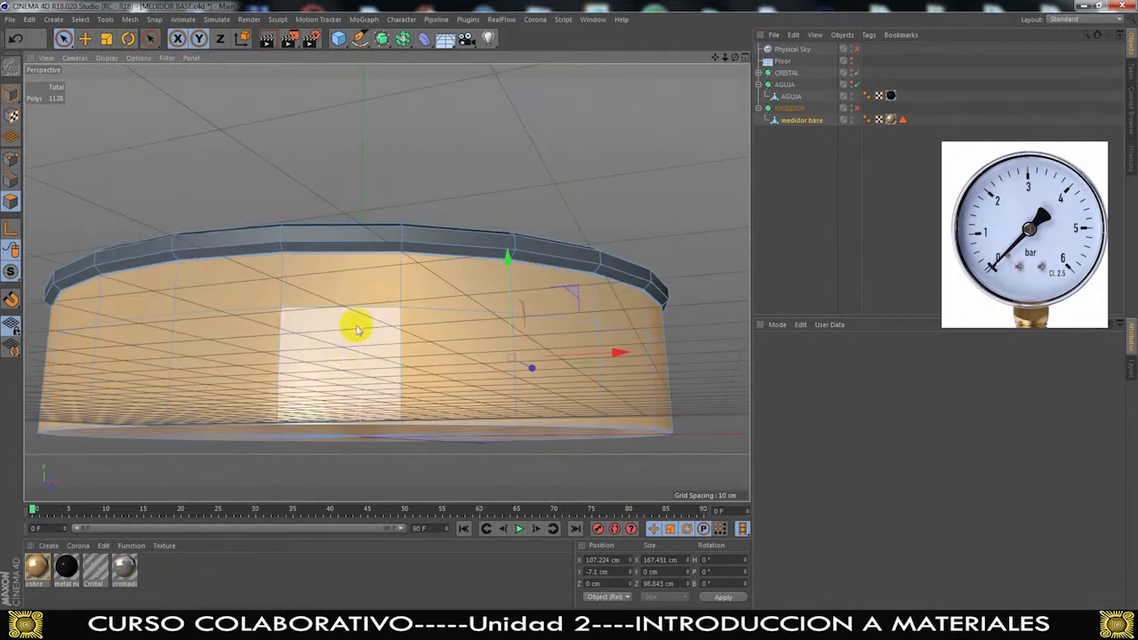
scroll(389, 262, "up", 3)
scroll(388, 263, "up", 3)
left_click_drag(382, 258, 386, 236, "alt")
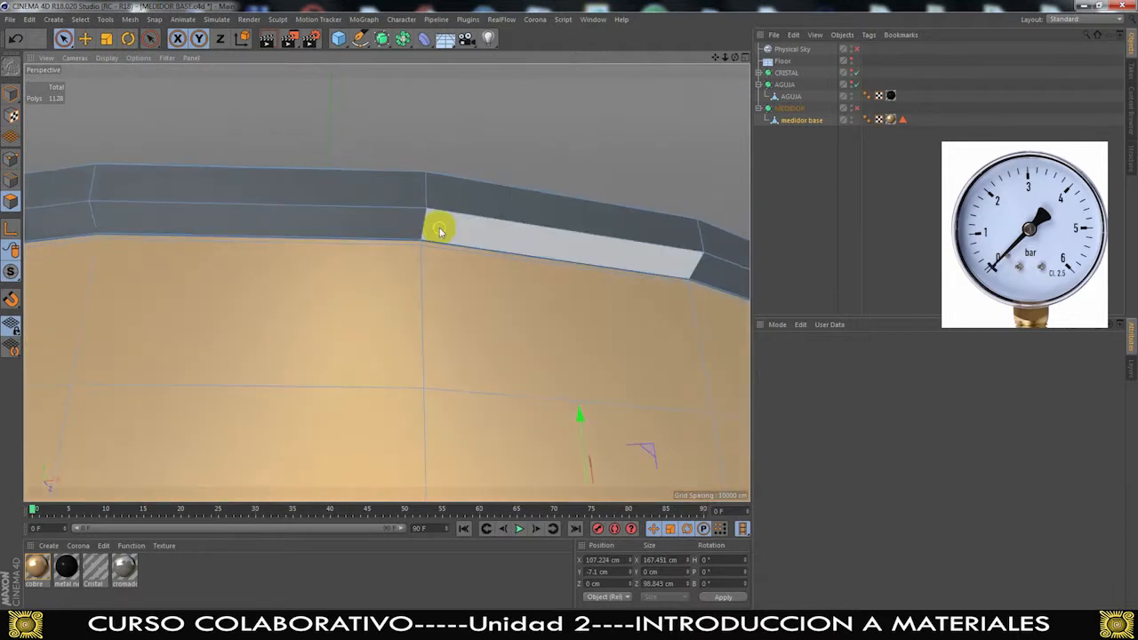
scroll(436, 230, "up", 3)
scroll(431, 231, "up", 2)
key("u")
key("l")
left_click(401, 261)
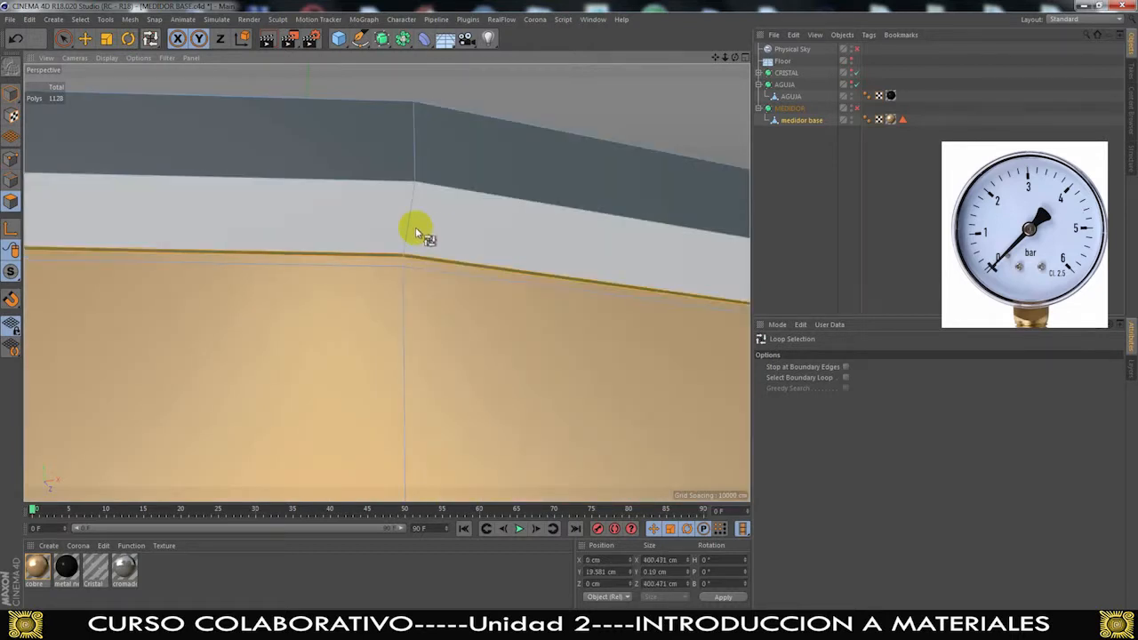
left_click(415, 229)
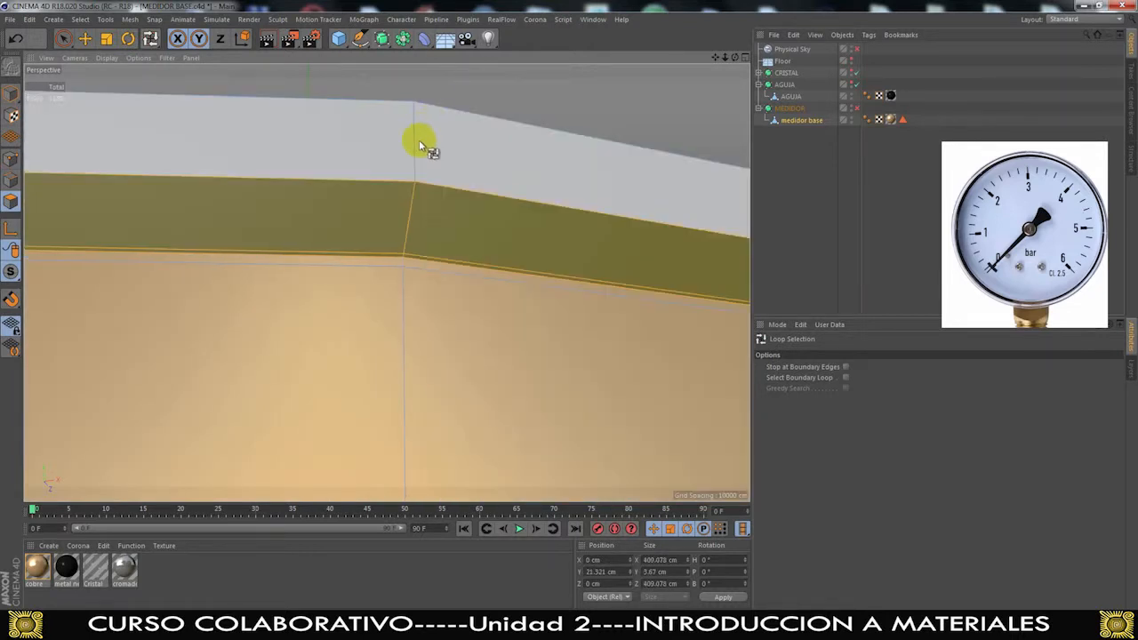
left_click(424, 145, "shift")
Add the rim's top-face loop and the thin loop along its inner edge to the selection
scroll(579, 183, "down", 5)
left_click_drag(579, 183, 172, 318, "alt")
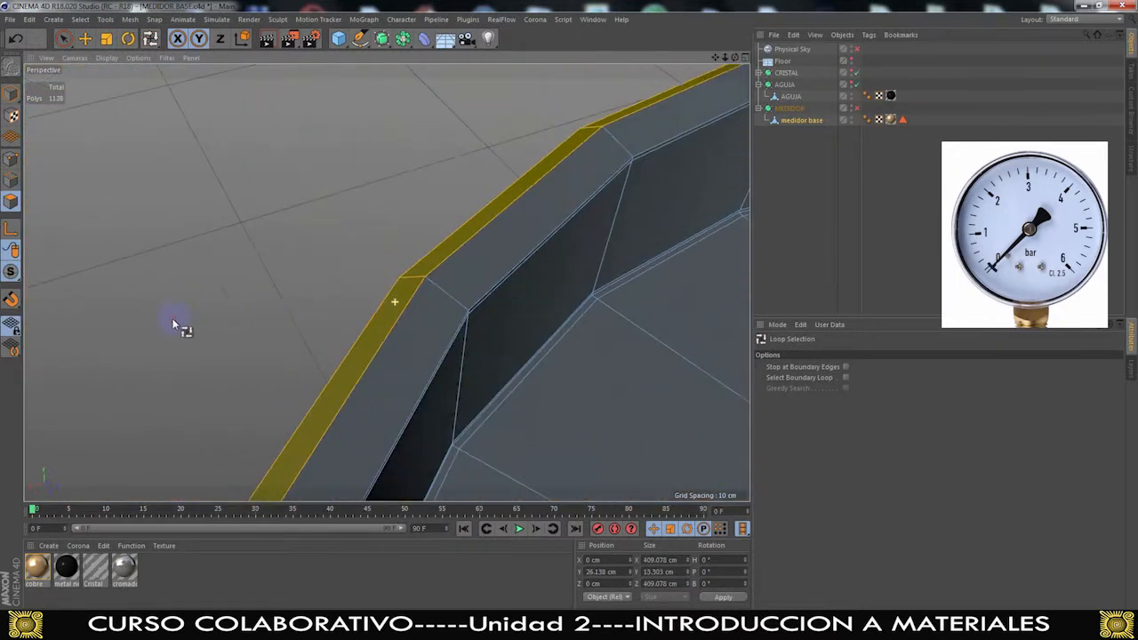
left_click(429, 316, "shift")
left_click_drag(420, 318, 363, 254, "alt")
scroll(470, 336, "up", 3)
left_click(462, 325, "shift")
Examine the selected rim loops around the gauge and the edge where the rim meets the inner wall
scroll(318, 251, "down", 5)
scroll(318, 251, "down", 10)
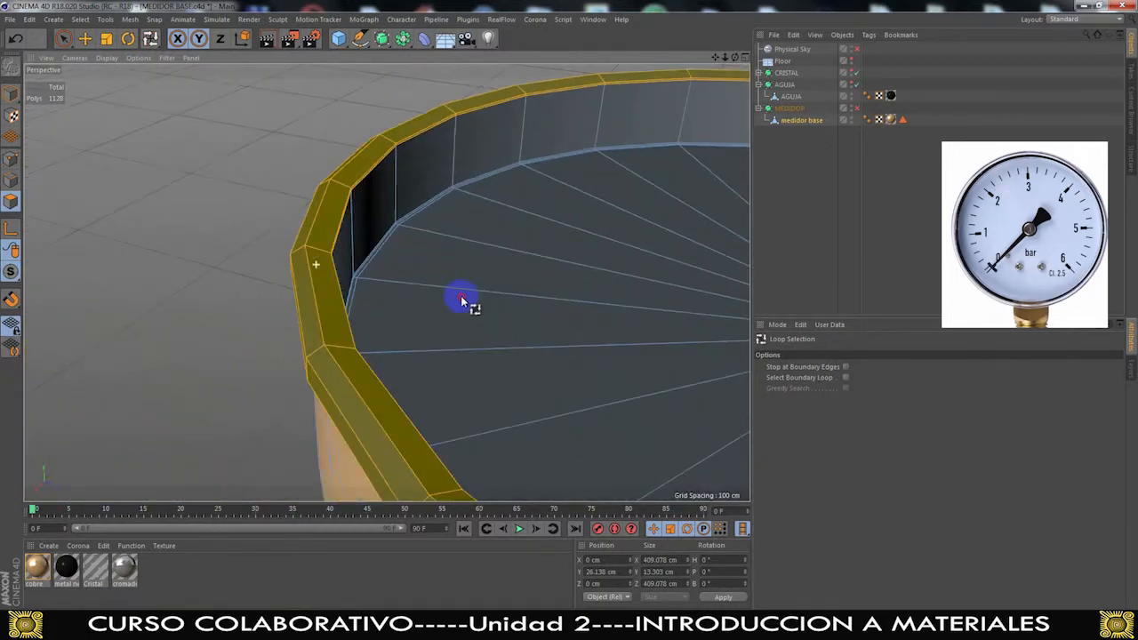
scroll(584, 282, "down", 5)
left_click_drag(584, 279, 460, 362, "alt")
scroll(475, 290, "up", 8)
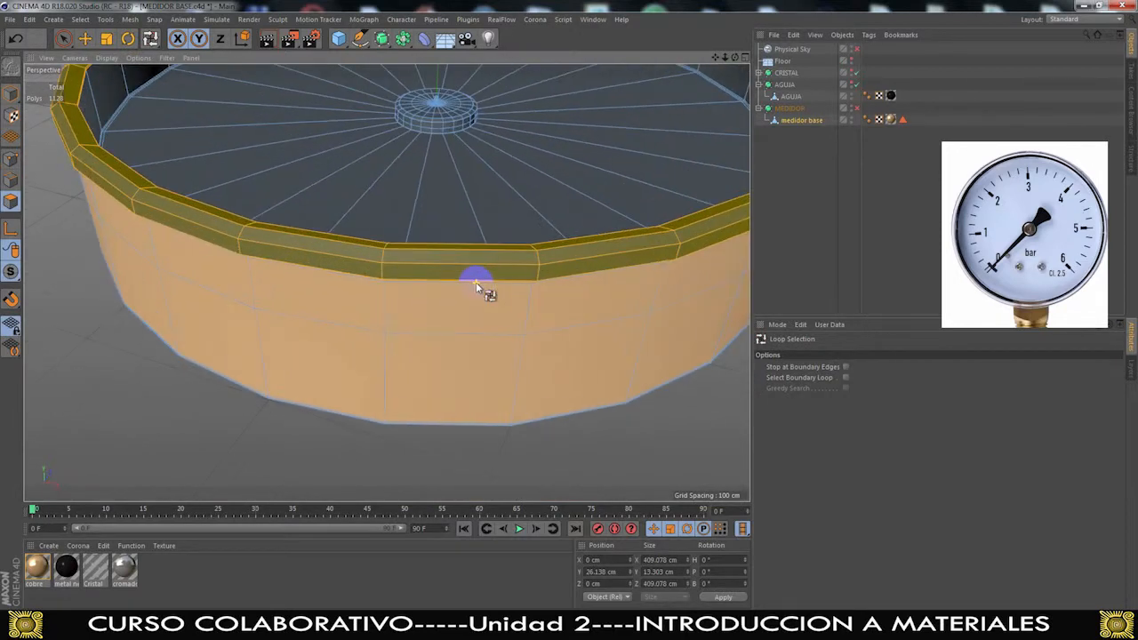
left_click_drag(377, 406, 222, 407, "alt")
scroll(444, 364, "up", 4)
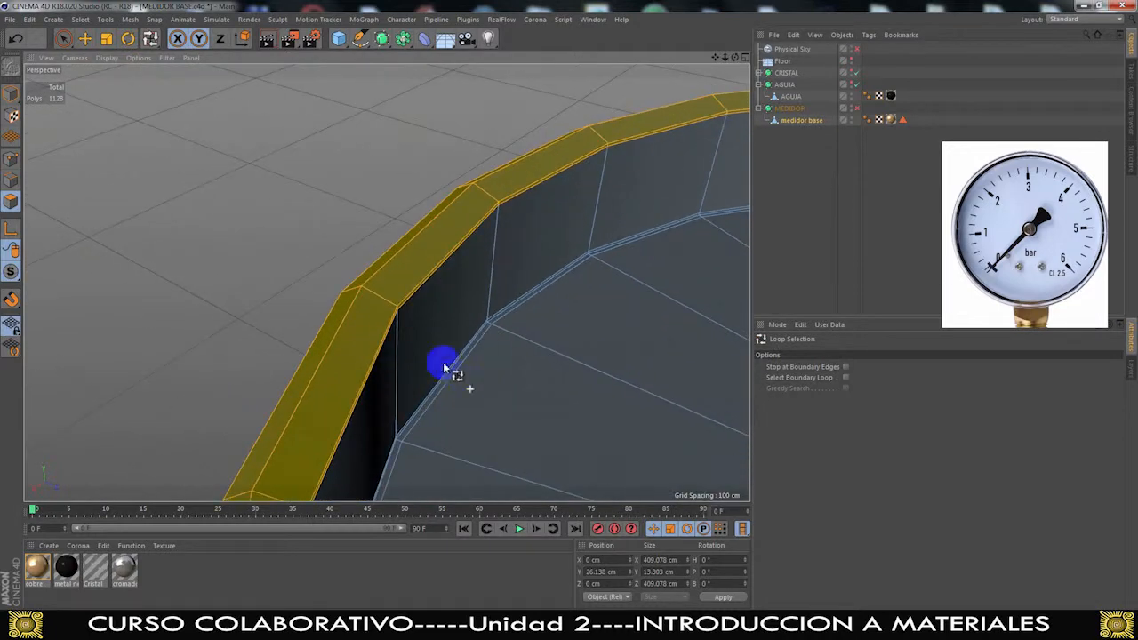
scroll(427, 355, "up", 3)
scroll(426, 358, "down", 2)
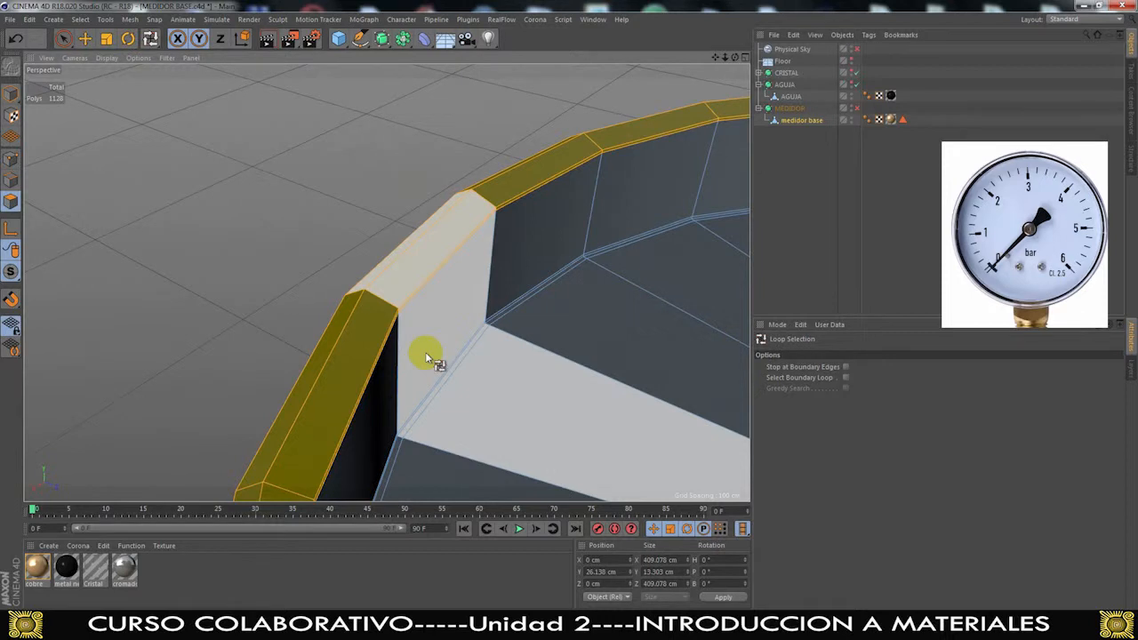
Undo the last two loop additions on the top of the rim
key("k")
key("ctrl+z")
key("ctrl+z")
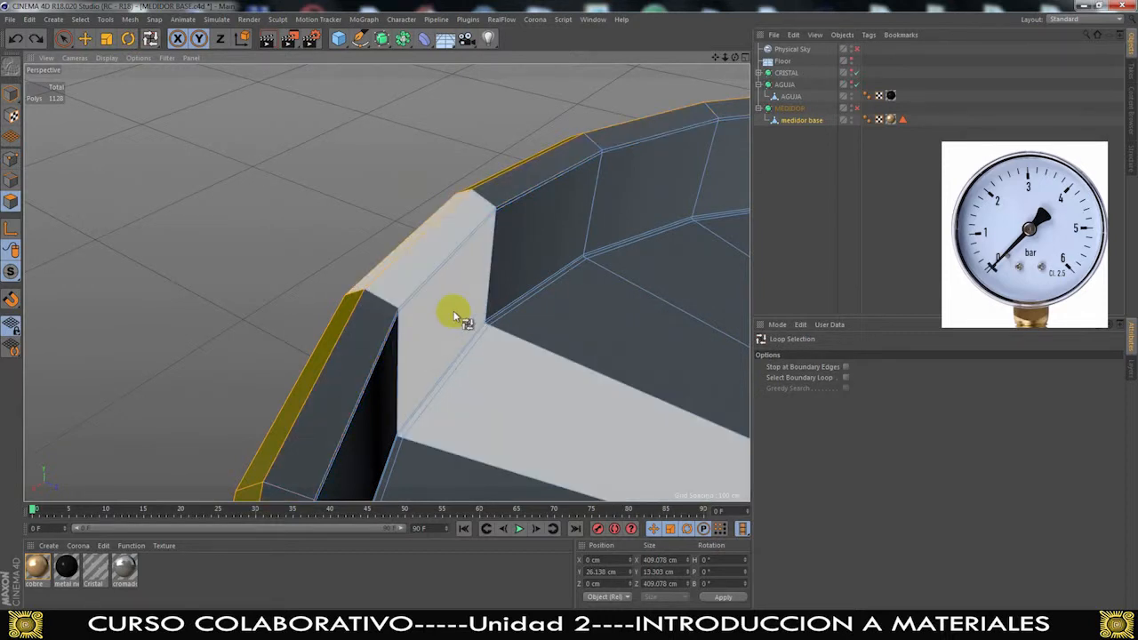
Cut a new edge loop around the rim's top face near its inner edge, at about 72.5% offset
key("k")
key("l")
mouse_move(388, 309)
left_mouse_down()
mouse_move(333, 406)
mouse_move(412, 383)
mouse_move(372, 322)
left_mouse_up()
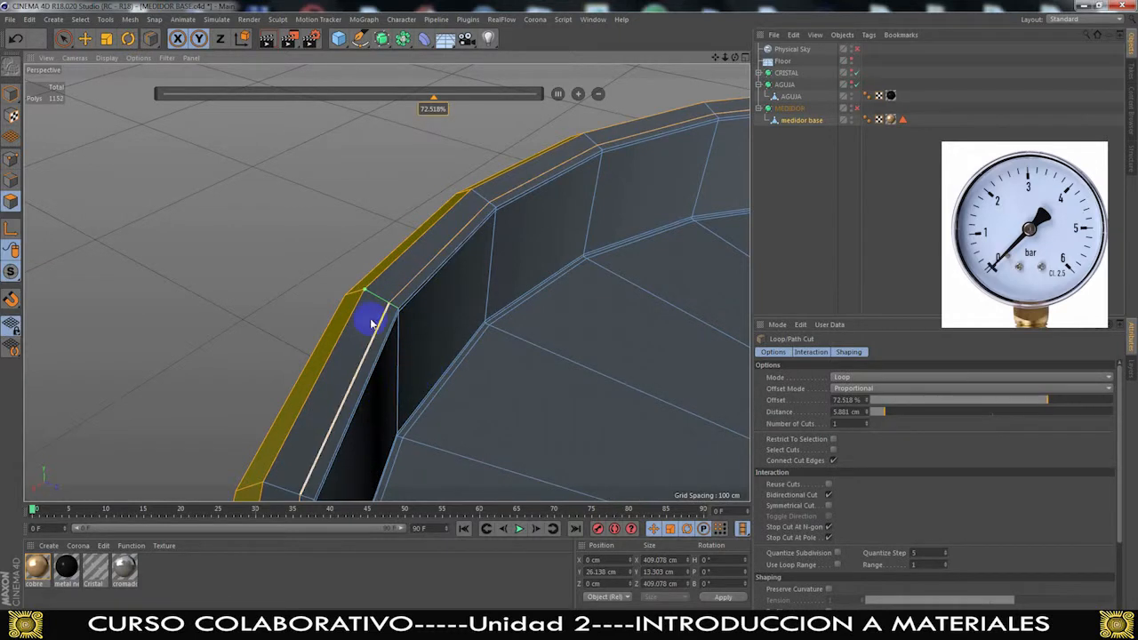
left_click(381, 309)
left_click(84, 38)
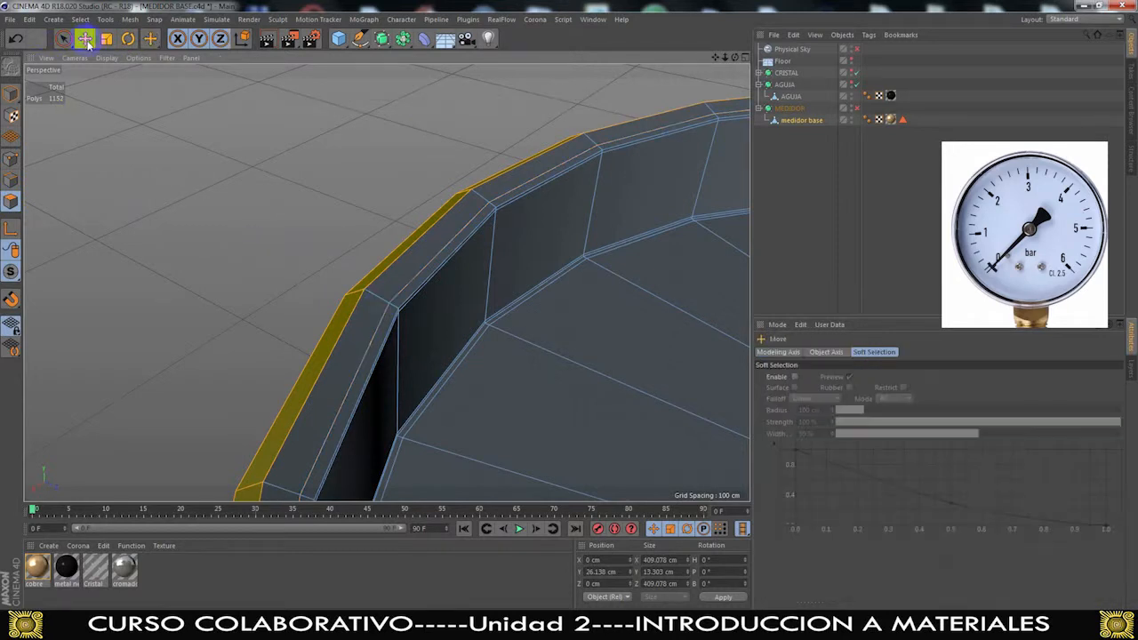
Add the wider top-face loop outside the new cut to the rim selection with Loop Selection
left_click(379, 289)
right_click(379, 289)
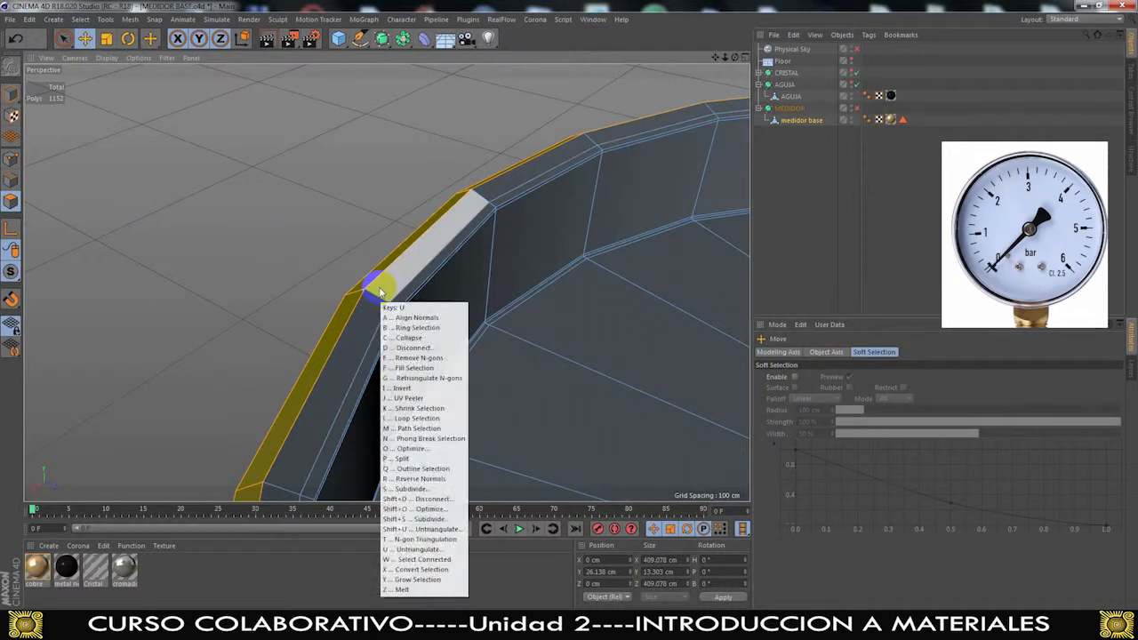
left_click(417, 336)
left_click(379, 288)
left_click(379, 286, "shift")
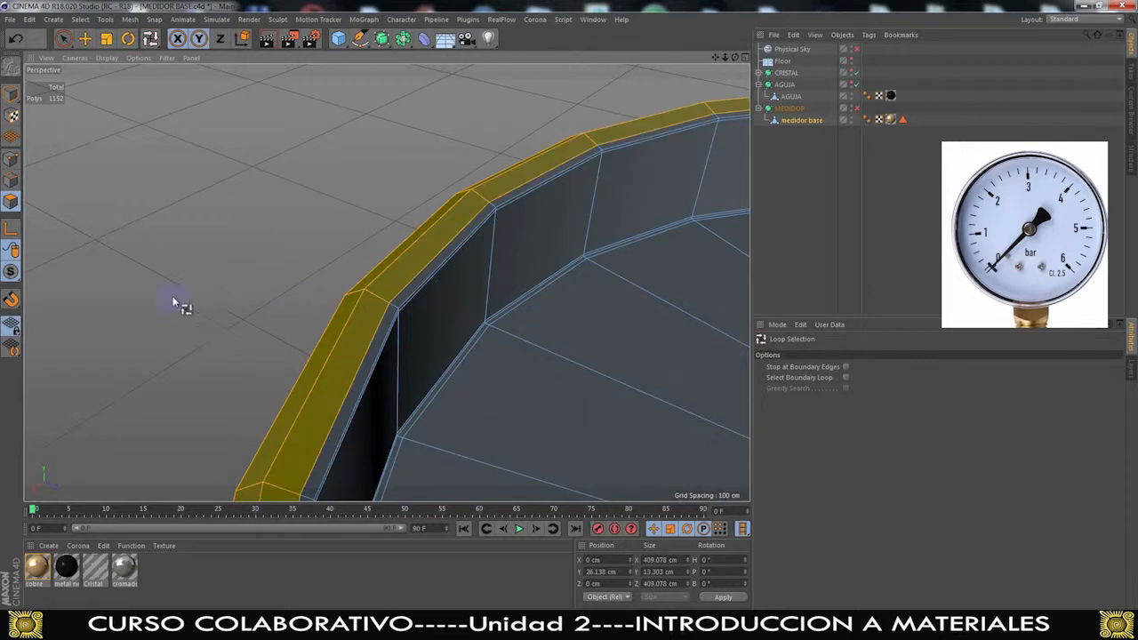
Apply the cromado material to the selected rim polygons and deselect the object
left_click_drag(171, 301, 327, 360, "alt")
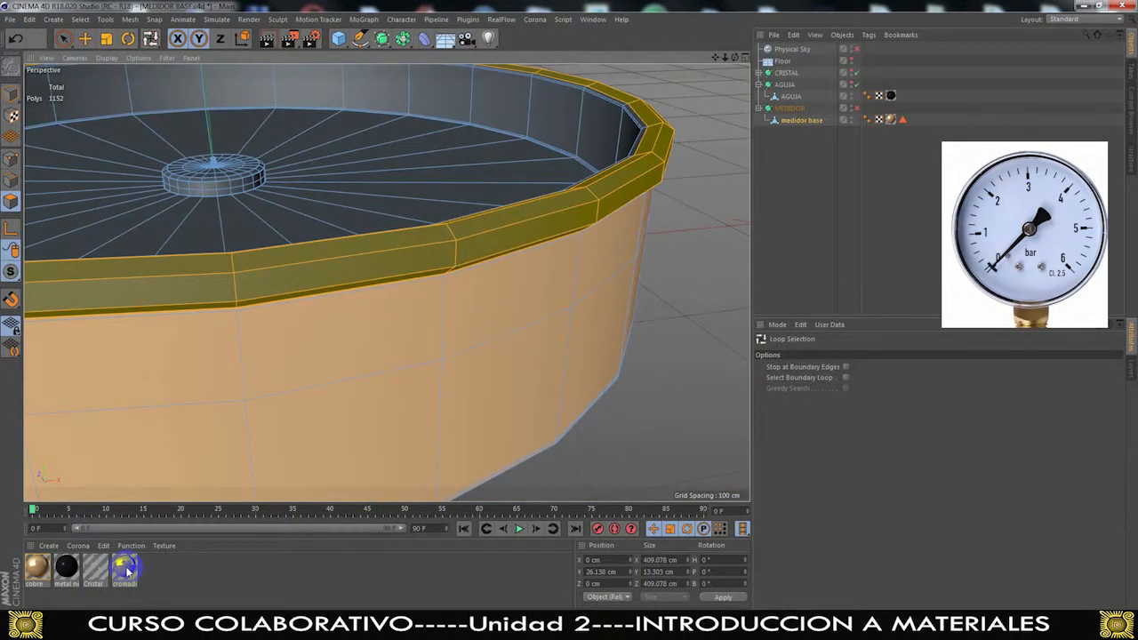
left_click_drag(127, 571, 303, 276)
left_click(888, 173)
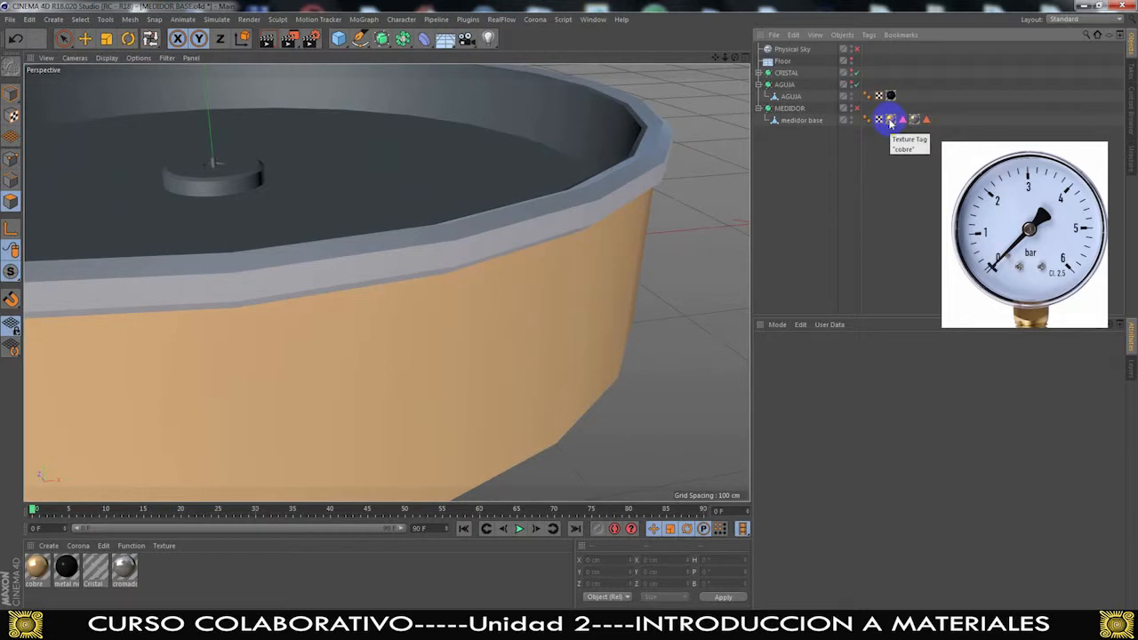
Check the cromado texture tag on medidor base and recall the rim polygons from their selection tag
left_click(917, 121)
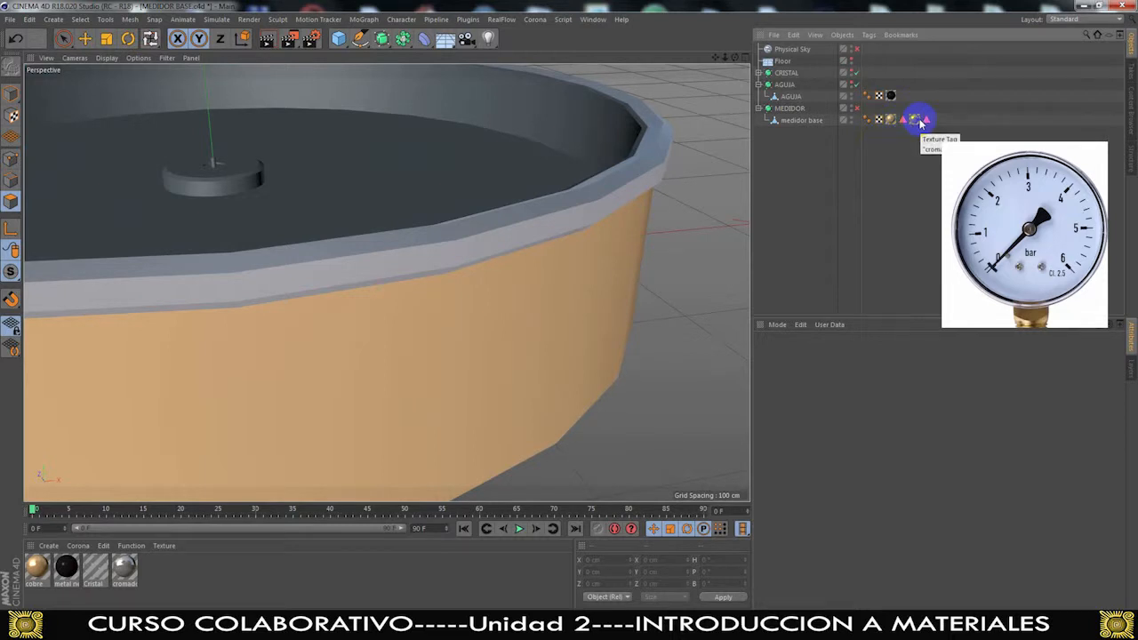
left_click(903, 121)
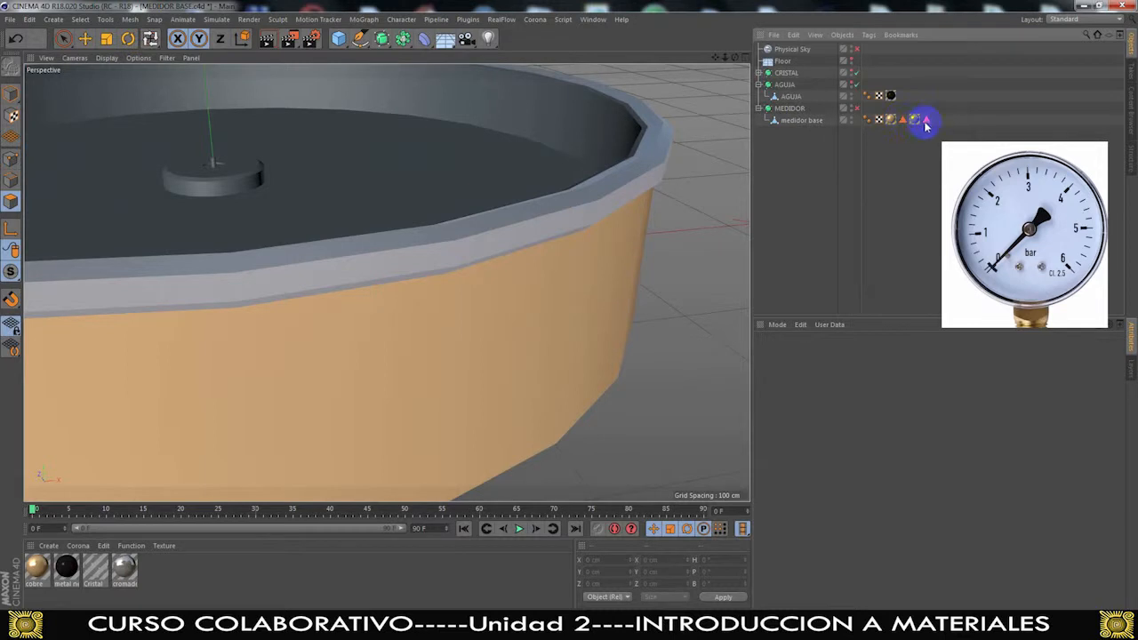
left_click(926, 120)
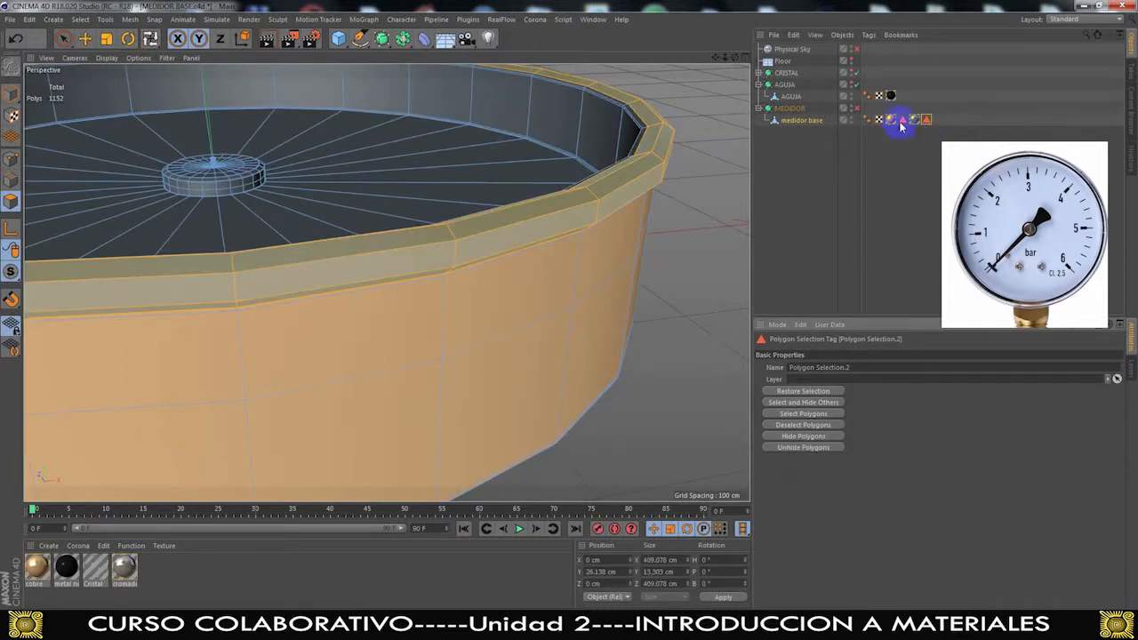
Recheck the rim's polygon selection tag, deselect the object and inspect the chrome rim around the gauge
left_click(912, 140)
left_click(926, 119)
left_click(911, 159)
scroll(607, 215, "down", 5)
left_click_drag(598, 224, 533, 268, "alt")
middle_click_drag(553, 138, 386, 283, "alt")
left_click_drag(386, 282, 652, 254, "alt")
scroll(415, 345, "up", 5)
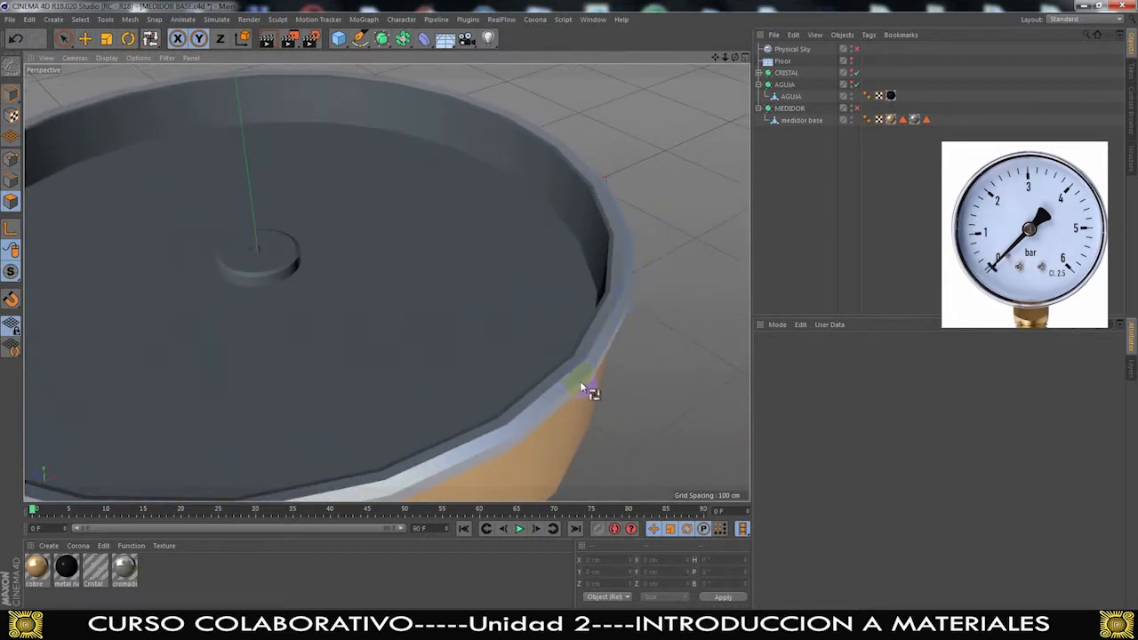
Select the two narrow polygon loops along the rim's inner edge on medidor base with Loop Selection
left_click(803, 120)
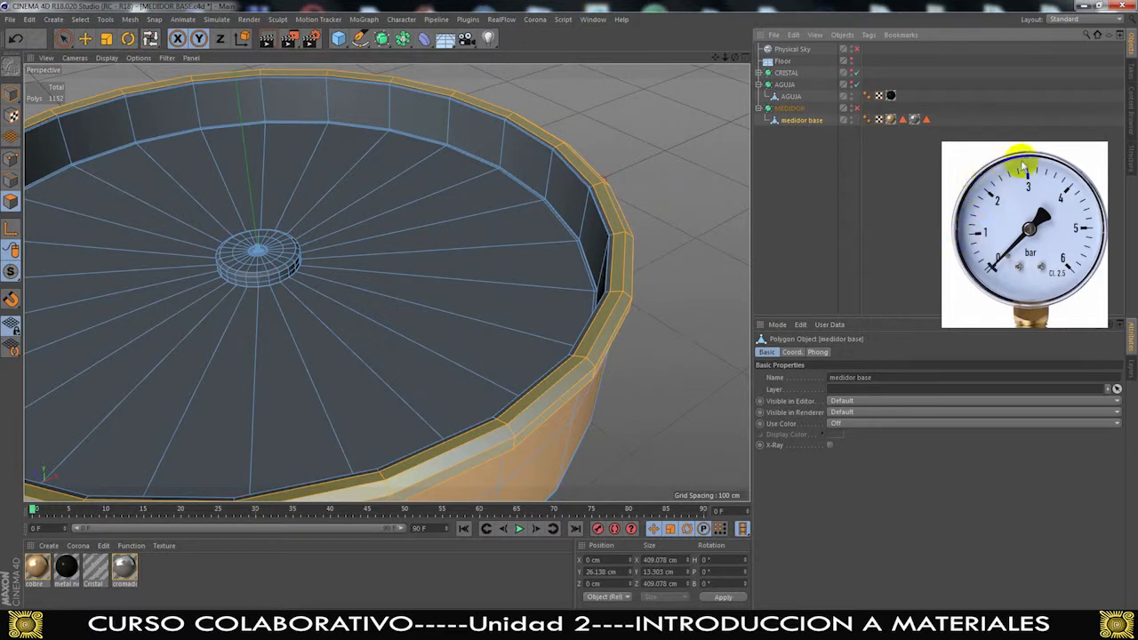
scroll(622, 192, "up", 4)
scroll(618, 190, "up", 2)
left_click_drag(543, 211, 678, 219, "alt")
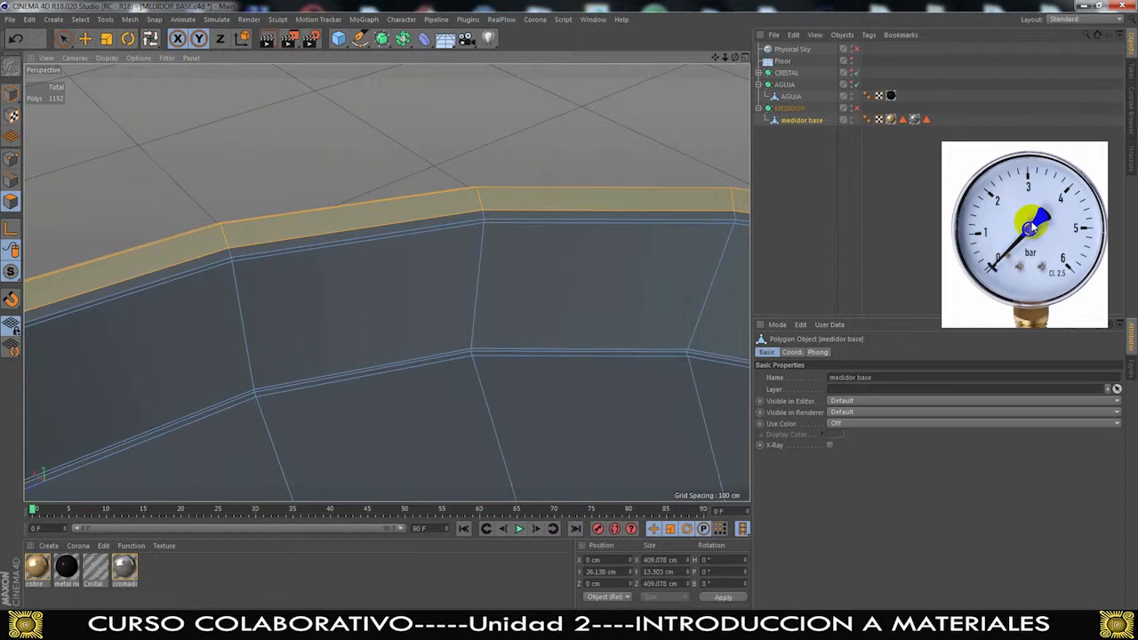
left_click_drag(551, 208, 480, 240, "alt")
left_click(485, 220, "shift")
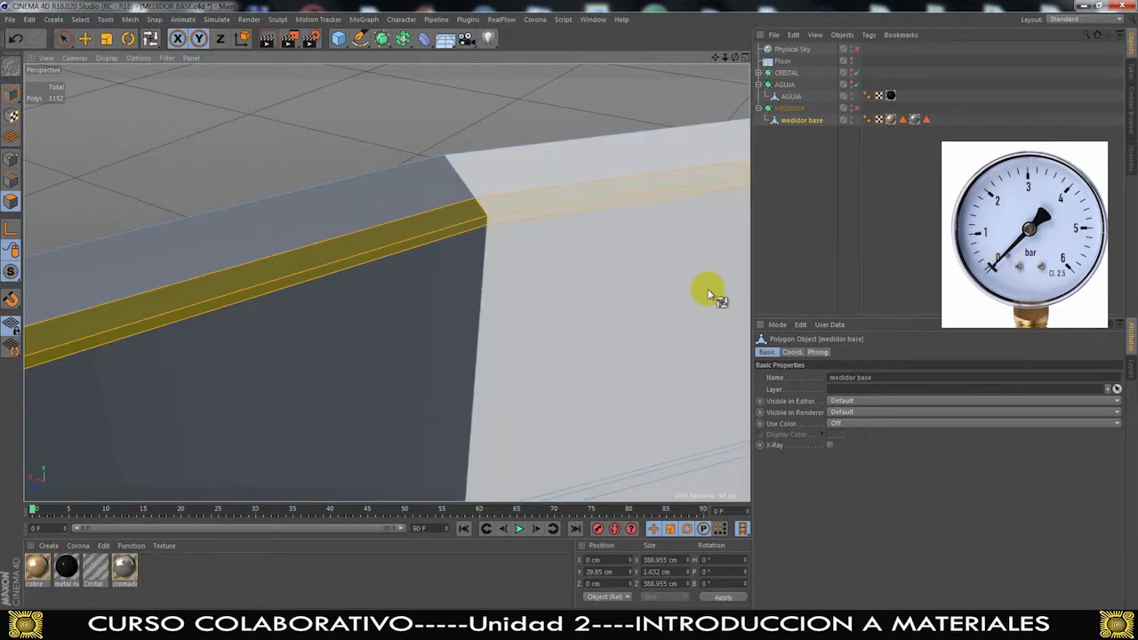
left_click_drag(686, 206, 124, 480, "alt")
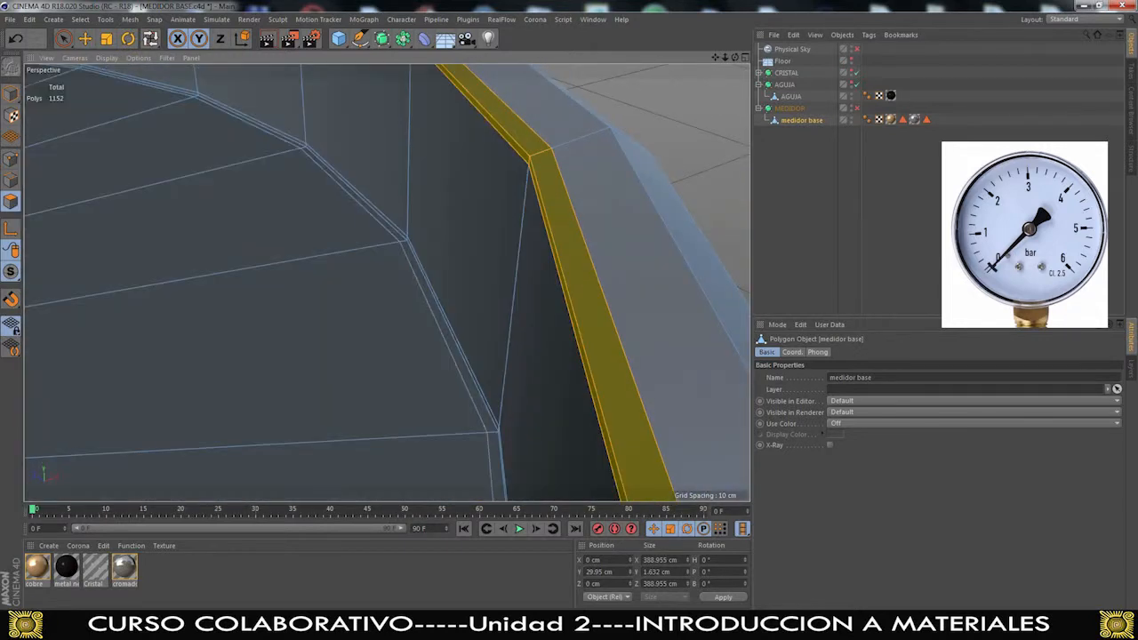
Apply the black metal material to the selected inner-edge loops and deselect the object to check the black line
left_click(69, 570)
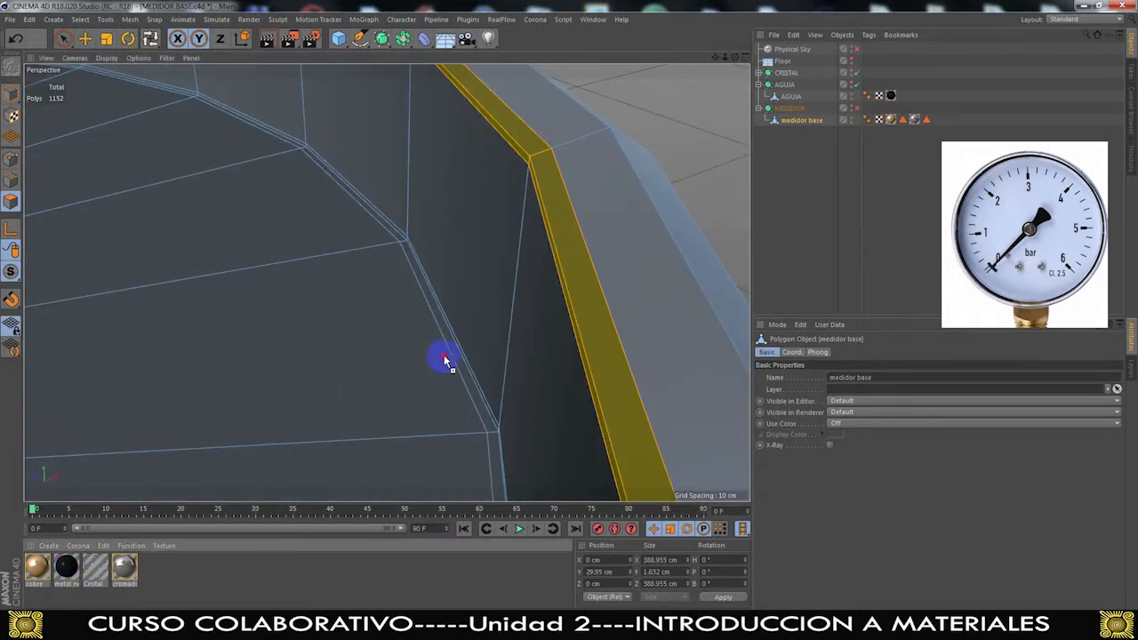
left_click_drag(584, 315, 949, 127)
scroll(615, 170, "down", 10)
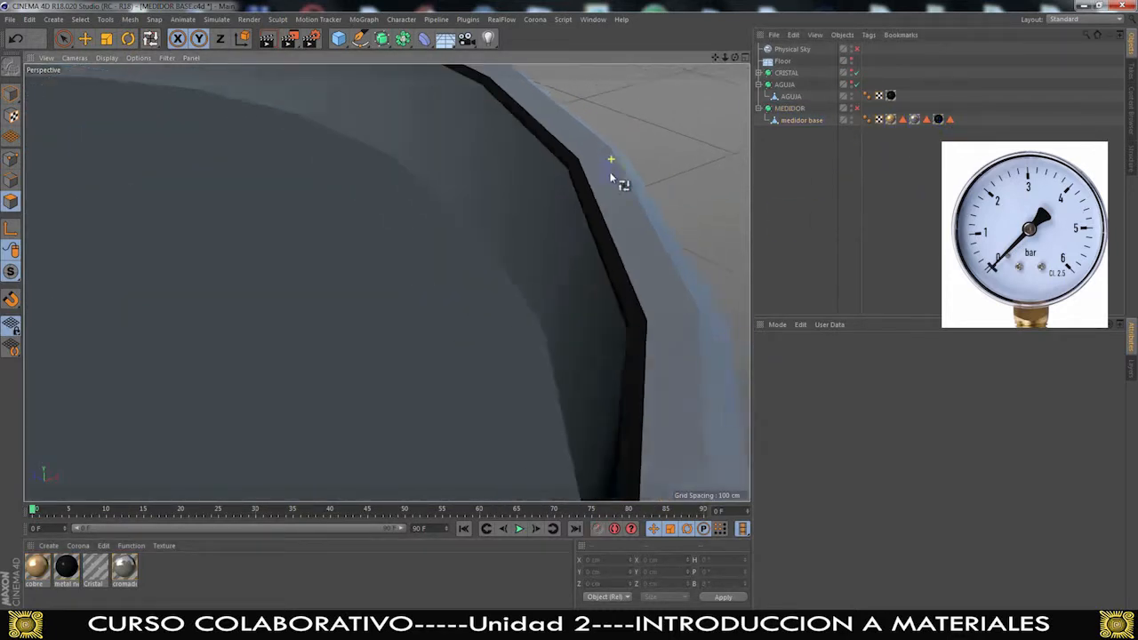
left_click_drag(656, 142, 363, 262, "alt")
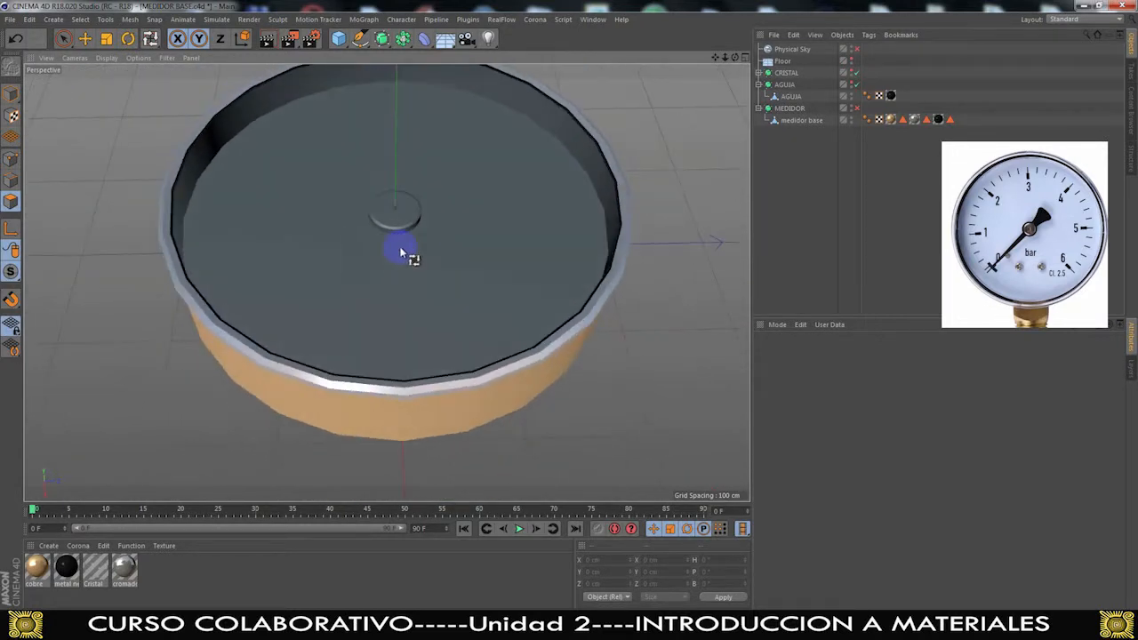
right_click_drag(474, 231, 698, 176, "alt")
Reselect medidor base, duplicate the cromado material and name the copy blanco ceramica
left_click(794, 119)
left_click_drag(578, 195, 489, 146, "alt")
middle_click_drag(486, 144, 470, 214, "alt")
scroll(266, 145, "up", 4)
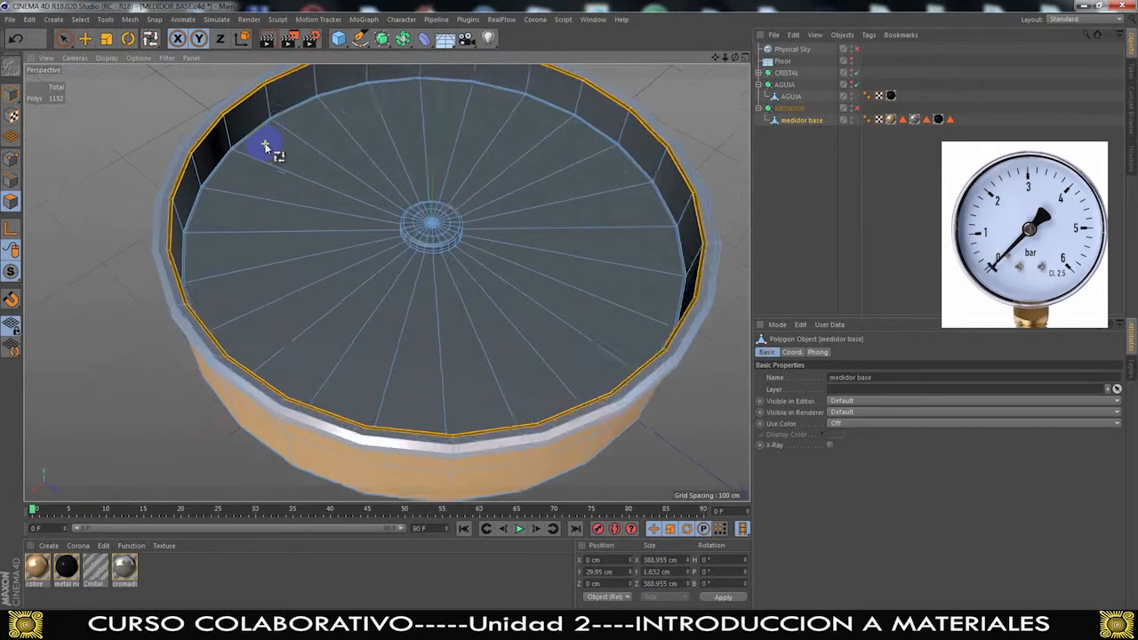
left_click(153, 582)
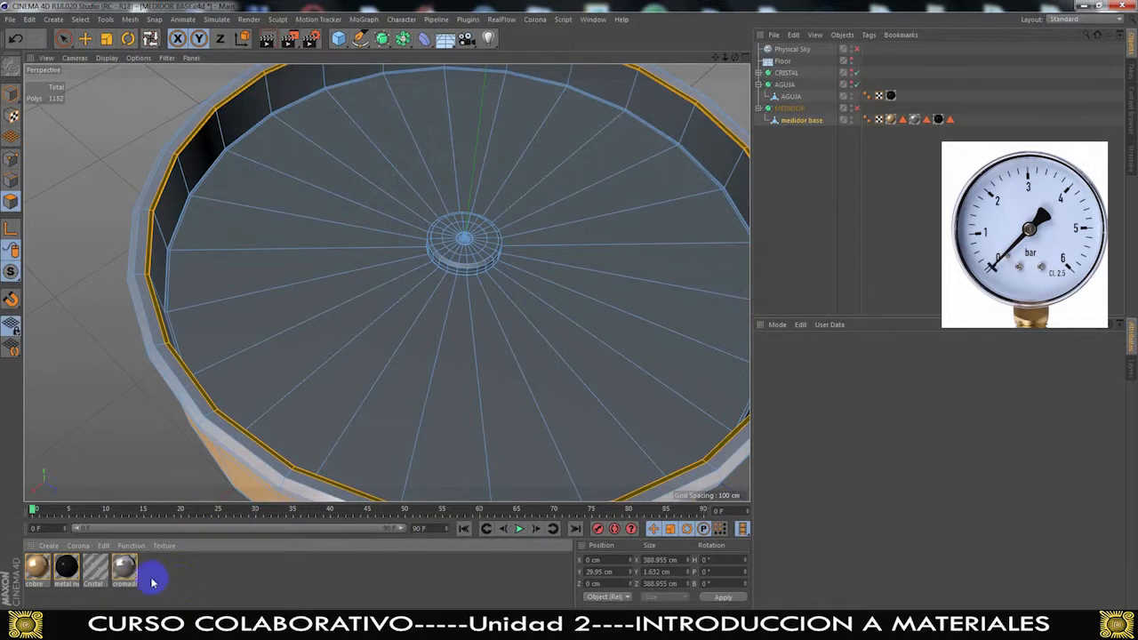
left_click(126, 571)
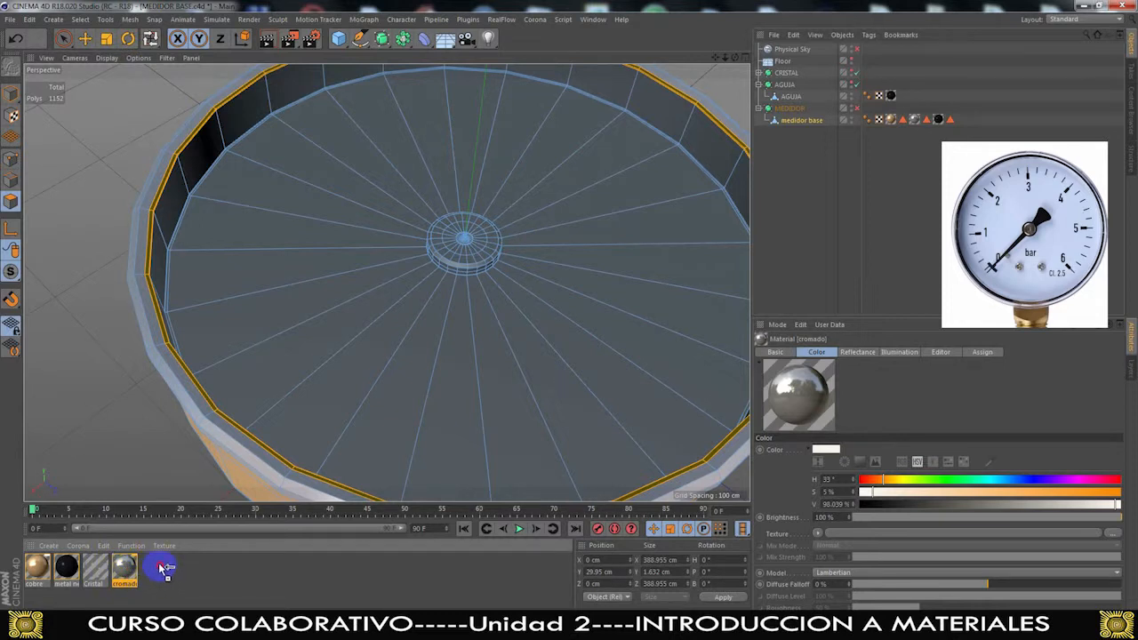
left_click_drag(162, 569, 164, 570, "ctrl")
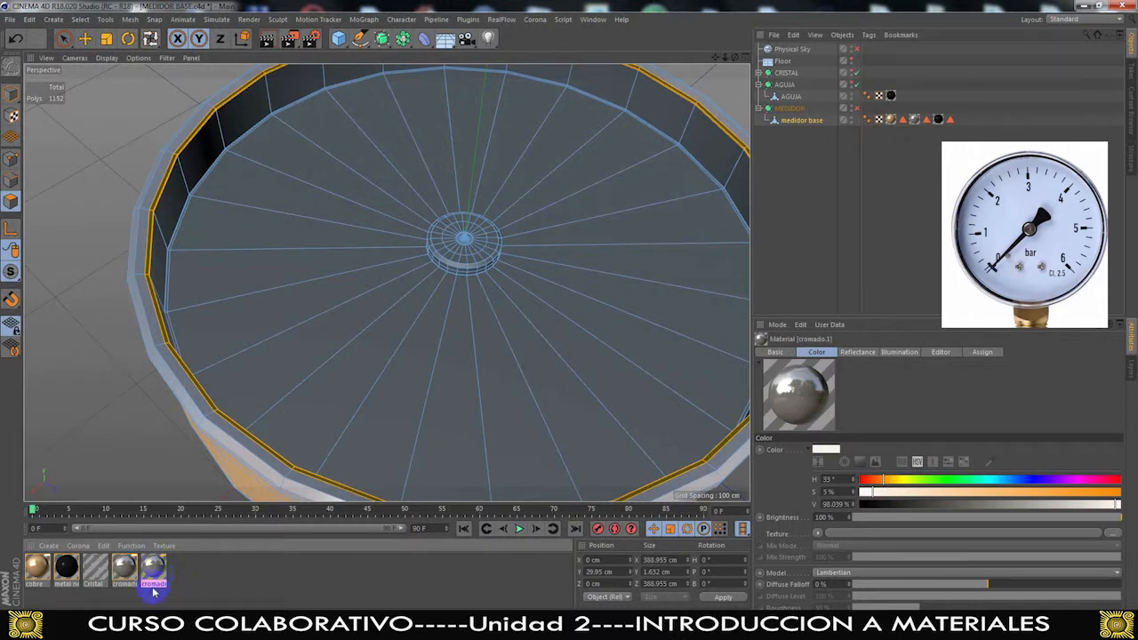
double_click(153, 584)
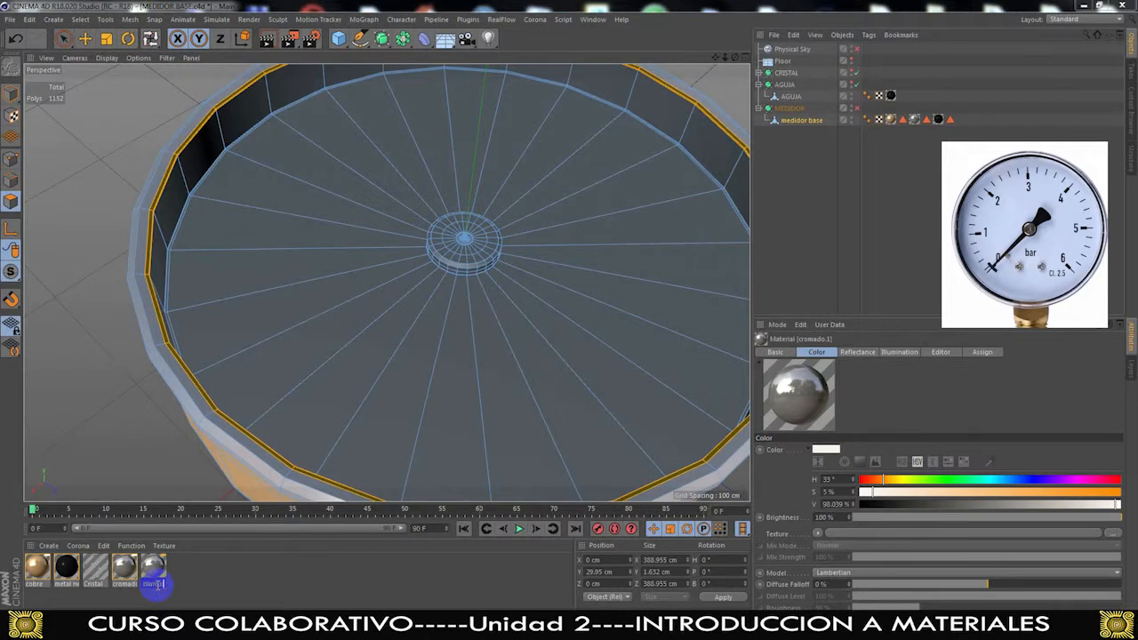
key("Return")
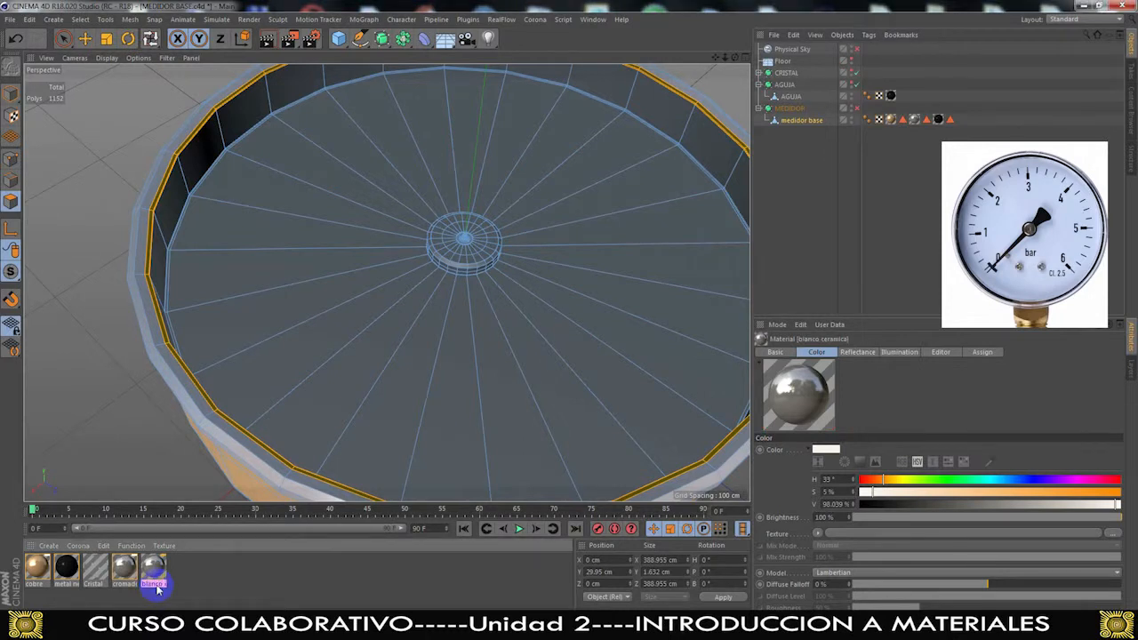
Remove the reflection layer Layer 1 from the blanco ceramica material's Reflectance channel
double_click(156, 567)
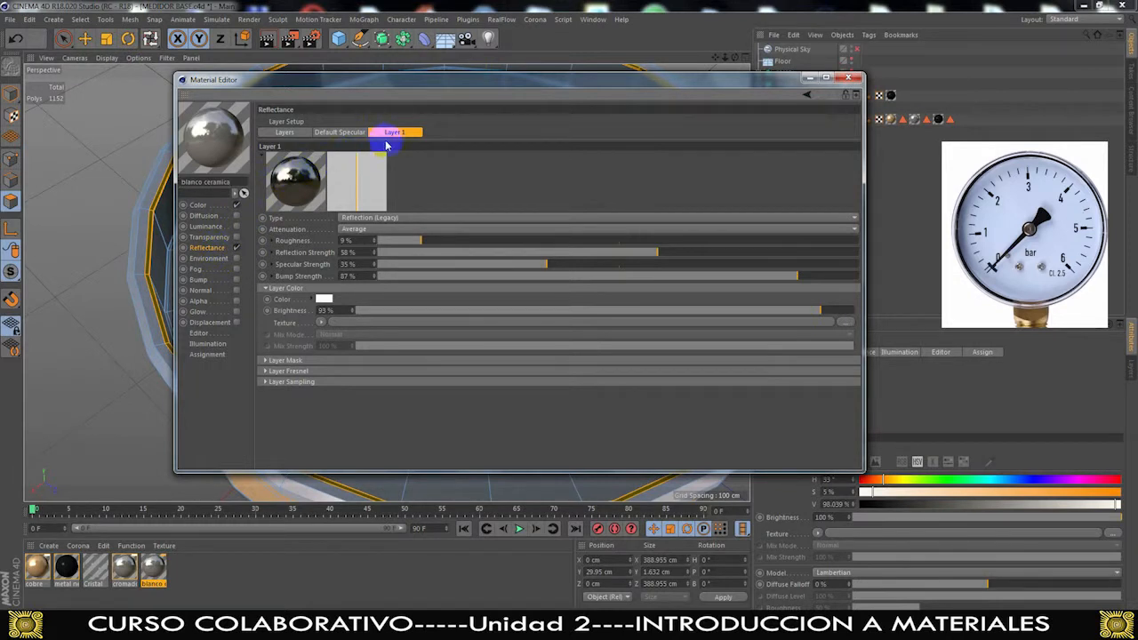
left_click(287, 132)
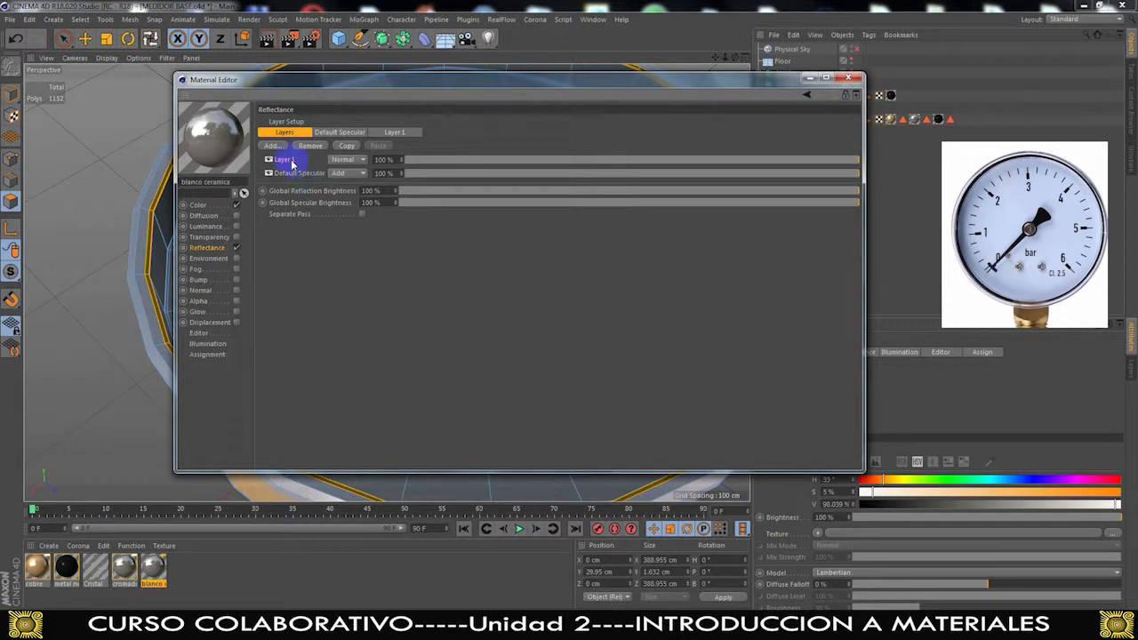
left_click(284, 160)
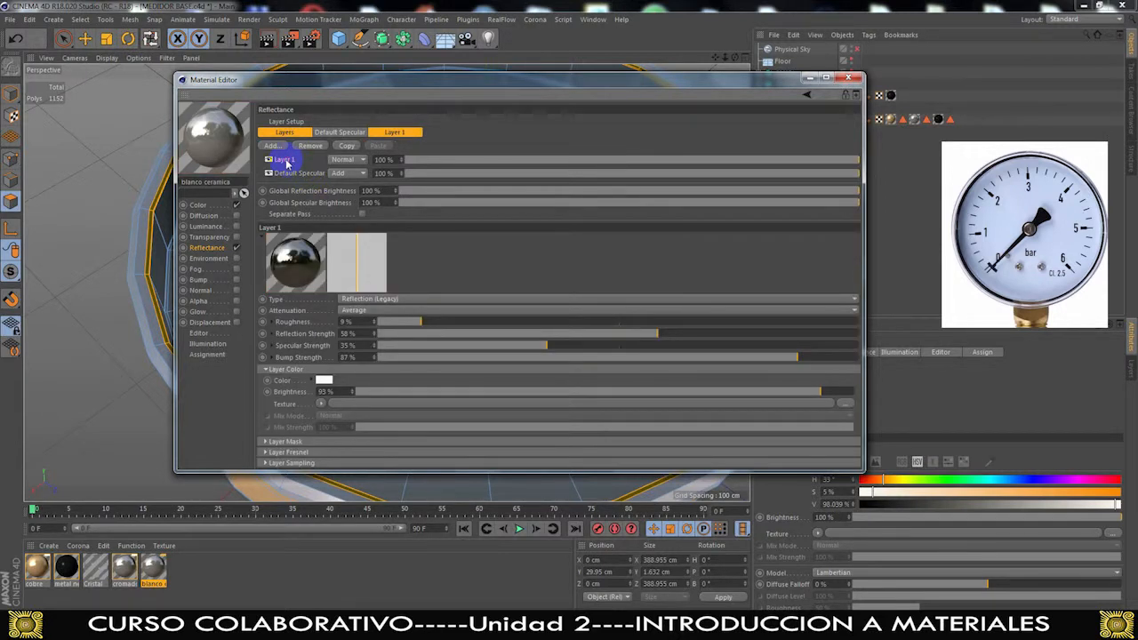
key("Delete")
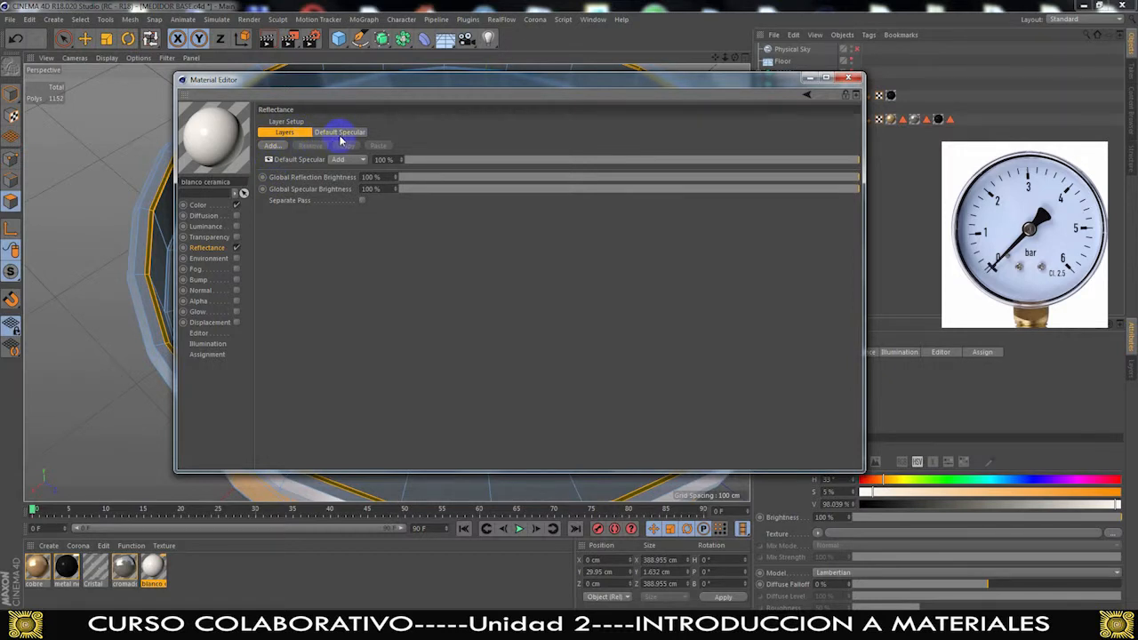
key("ctrl+z")
left_click(269, 160)
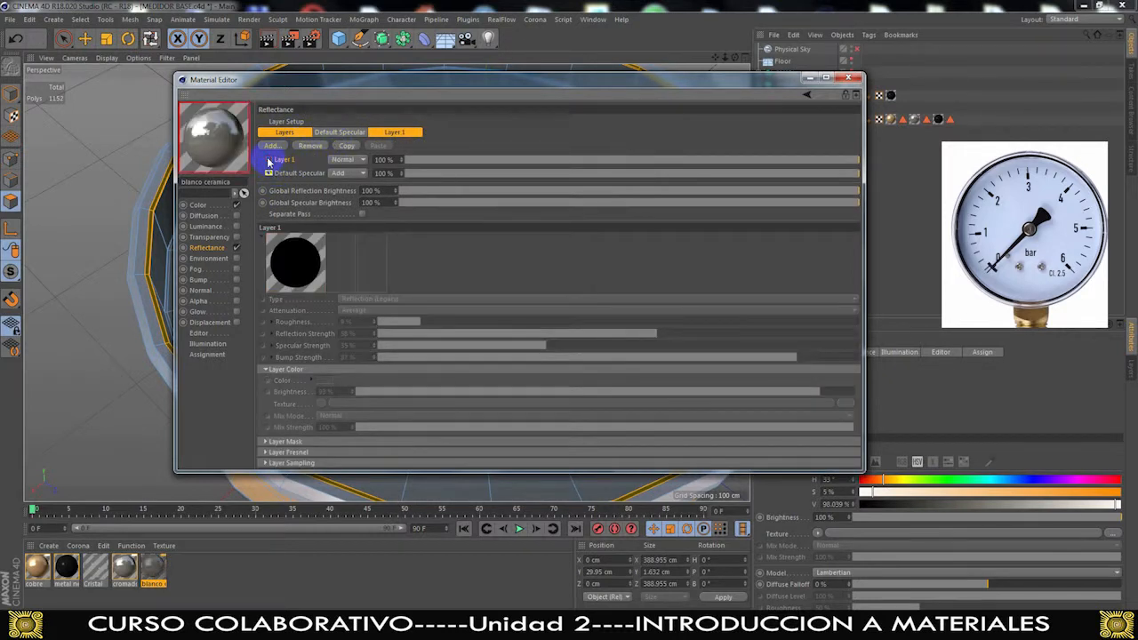
left_click(269, 160)
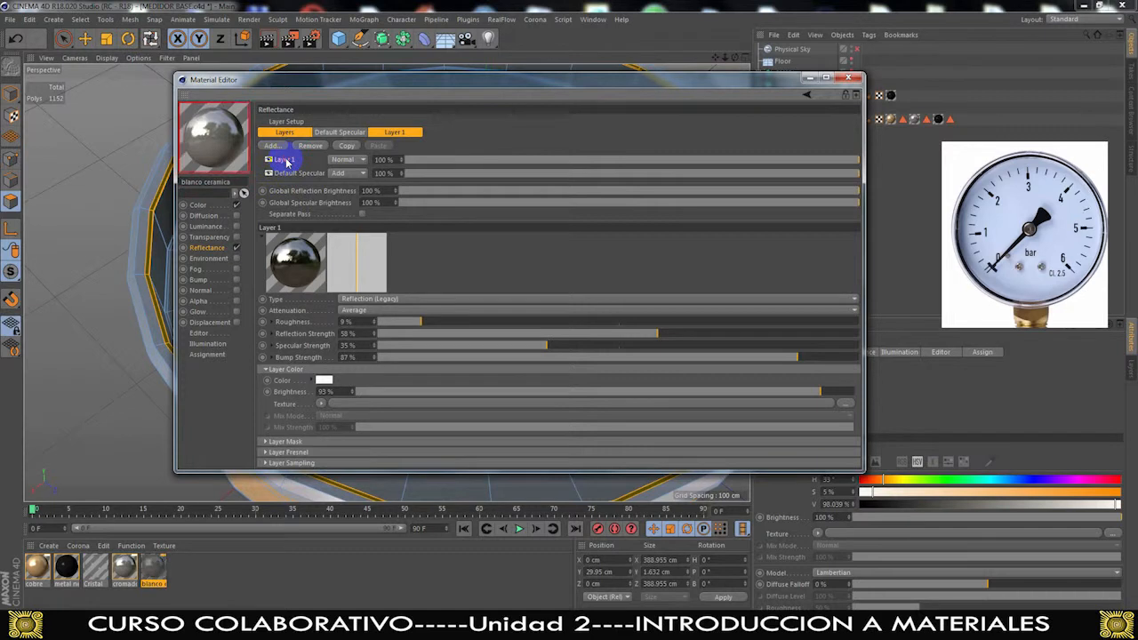
key("Delete")
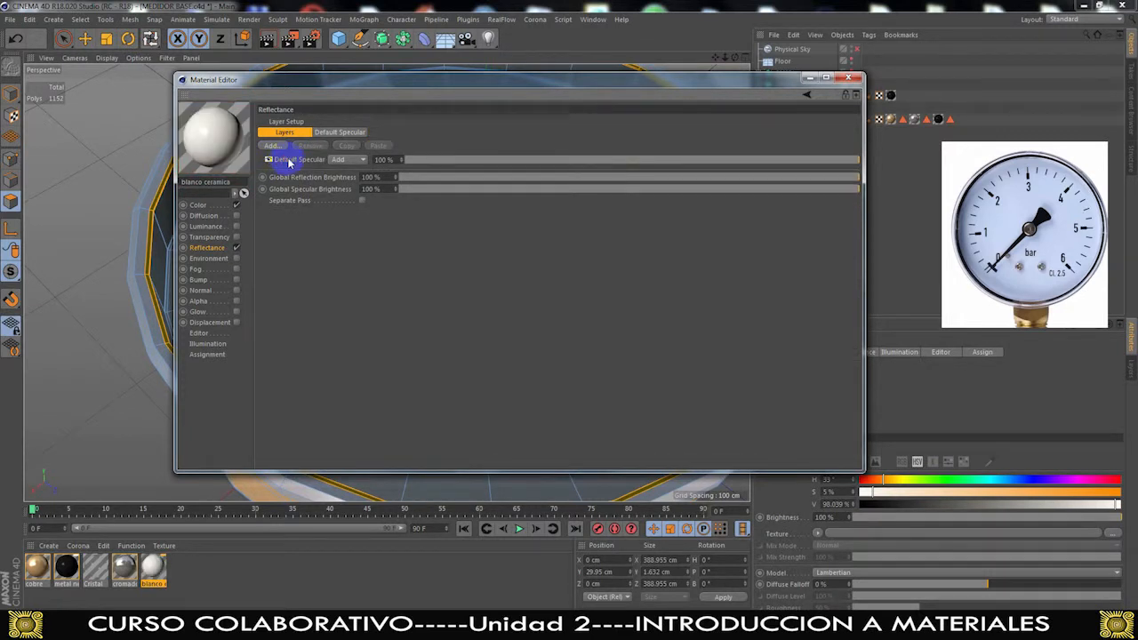
Adjust the Default Specular highlight of blanco ceramica and close the material's editor
left_click(343, 131)
left_click_drag(456, 243, 501, 252)
left_click_drag(603, 251, 573, 256)
left_click(848, 77)
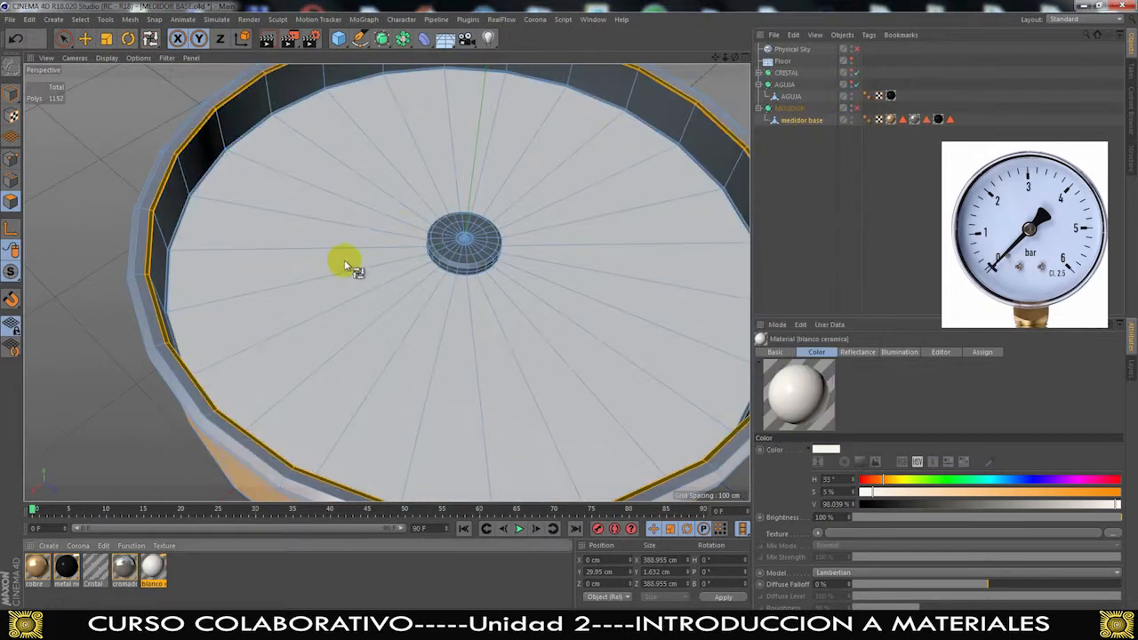
Select the polygon loop of the gauge's inner wall plus the thin loop along its lower edge
left_click_drag(276, 262, 153, 218, "alt")
scroll(189, 220, "up", 5)
left_click(94, 225)
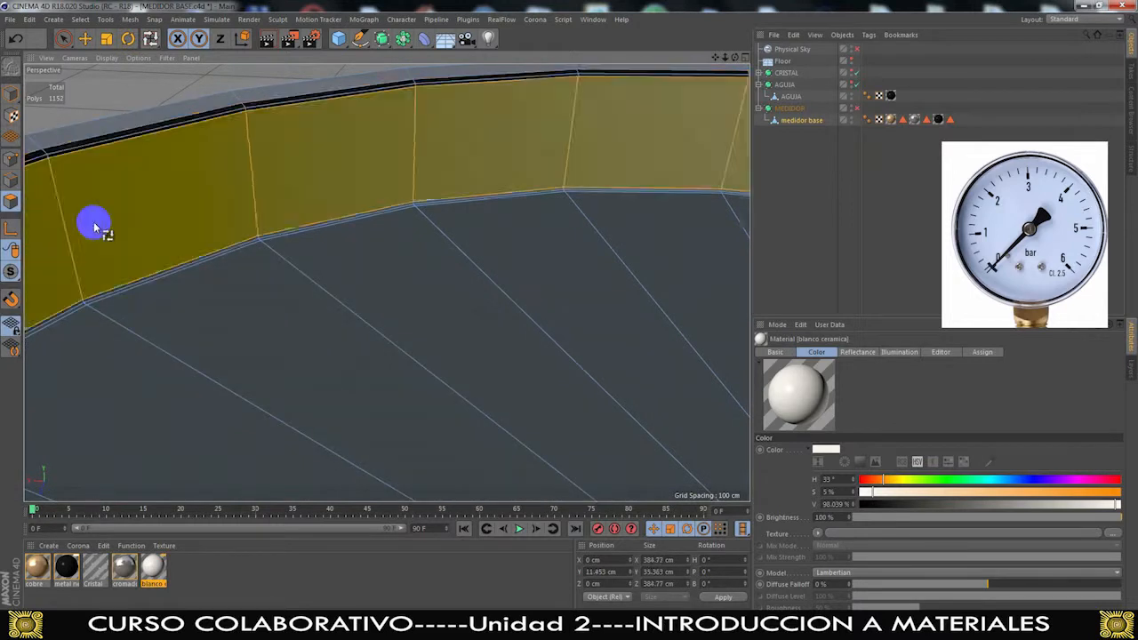
scroll(137, 241, "up", 4)
right_click_drag(137, 241, 145, 242, "alt")
left_click_drag(163, 264, 186, 238, "alt")
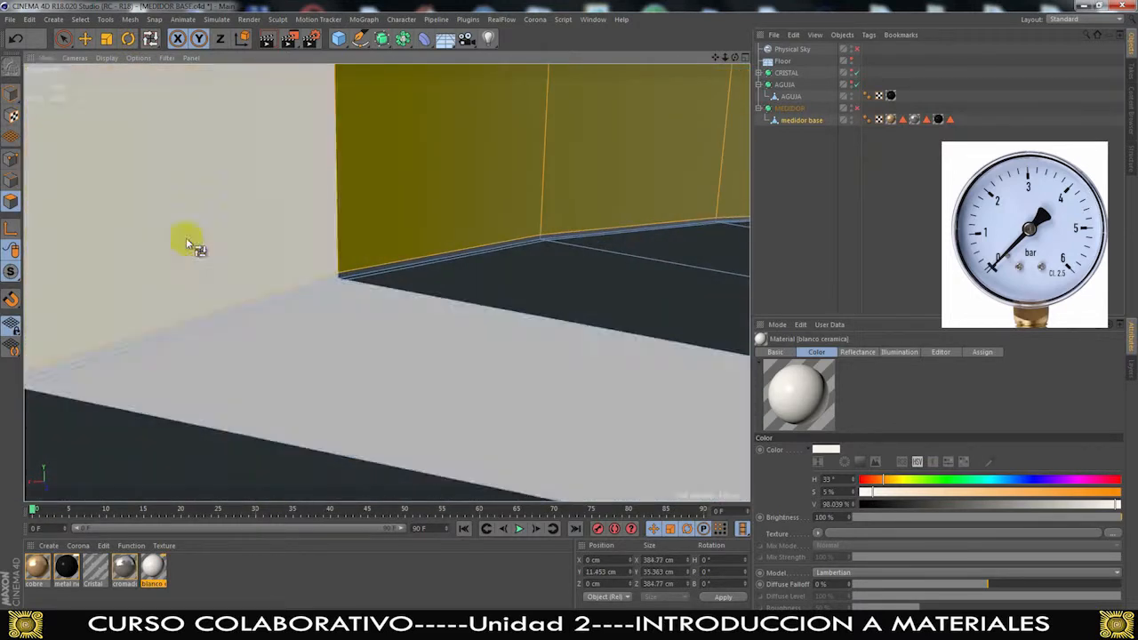
right_click_drag(226, 254, 375, 298, "alt")
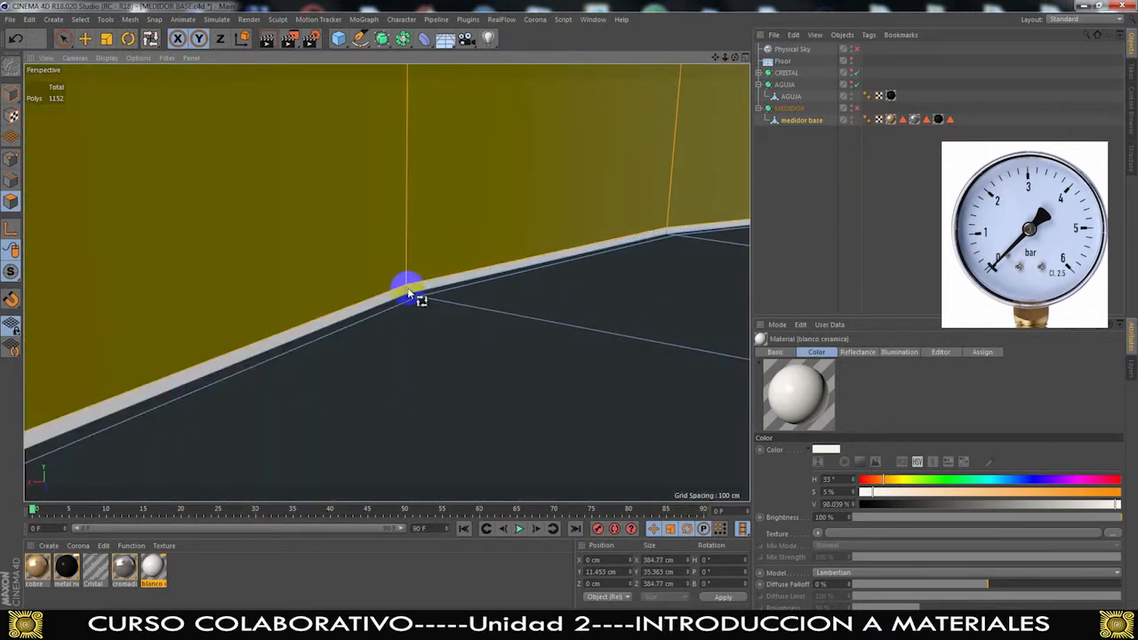
scroll(469, 292, "down", 5)
left_click_drag(242, 251, 331, 282, "alt")
middle_click_drag(451, 216, 258, 286, "alt")
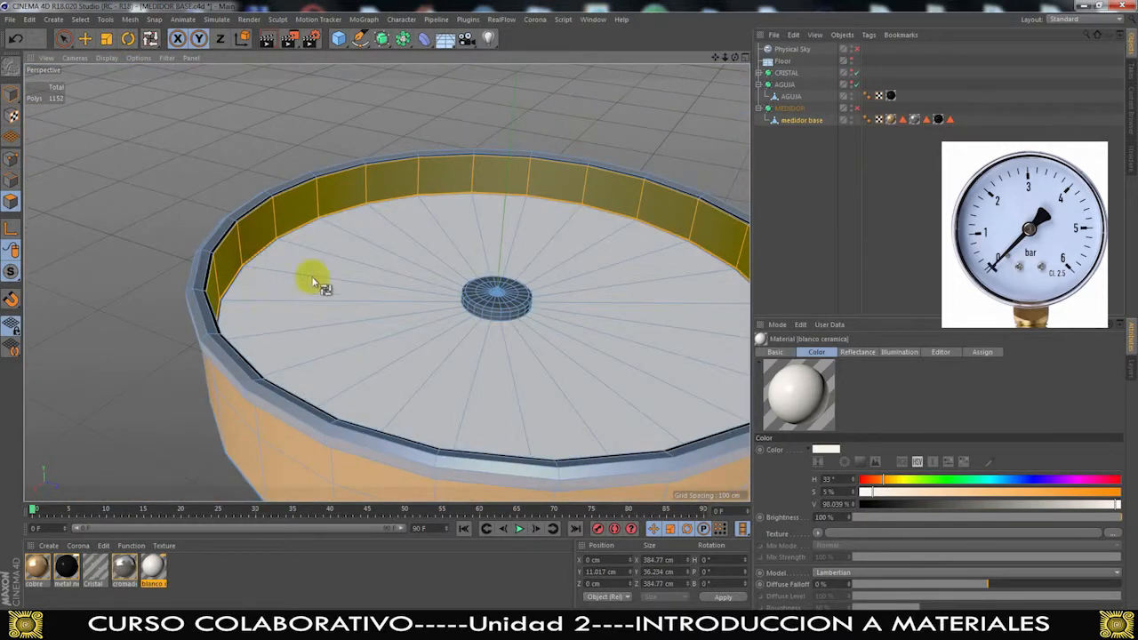
Apply the blanco ceramica material to the selected inner wall polygons and deselect the object to check the result
scroll(258, 285, "up", 4)
left_click_drag(151, 565, 218, 255)
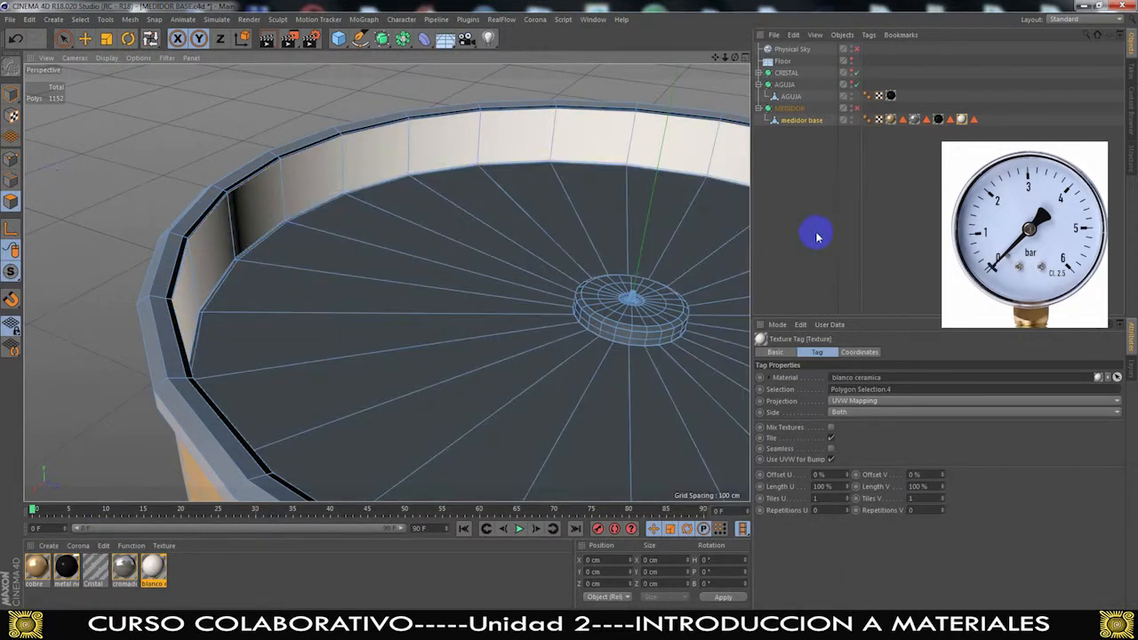
left_click(816, 236)
left_click_drag(342, 284, 426, 299, "alt")
middle_click_drag(570, 254, 437, 278, "alt")
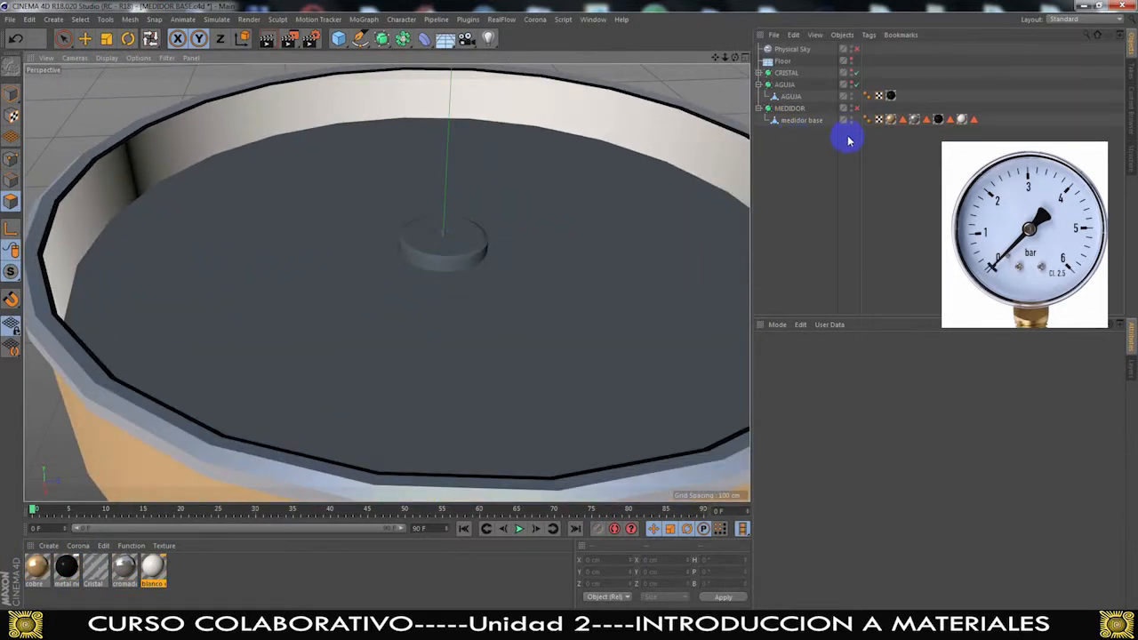
Select the medidor base object and the side wall polygon loops of its central hub, including the thin loop along the lower edge
left_click(802, 120)
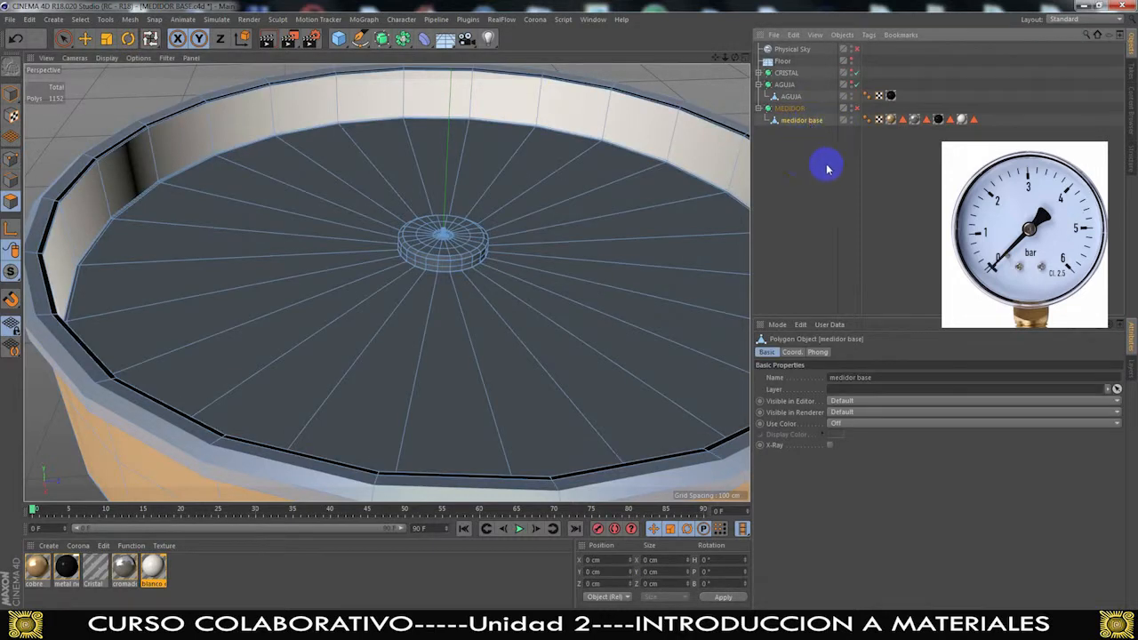
scroll(495, 227, "up", 7)
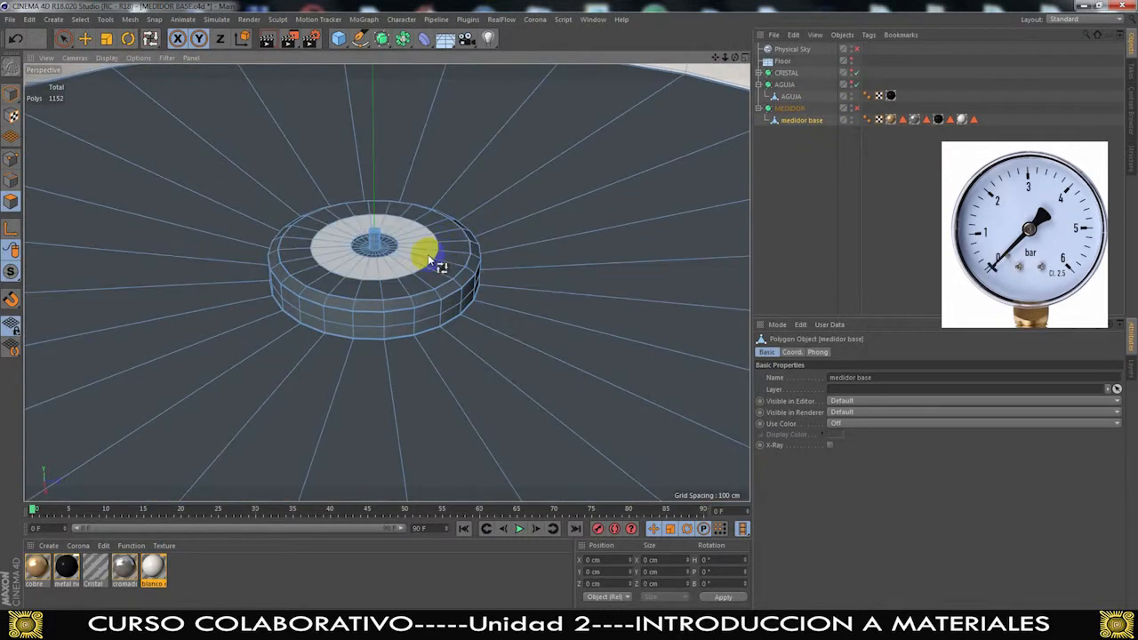
scroll(388, 287, "up", 5)
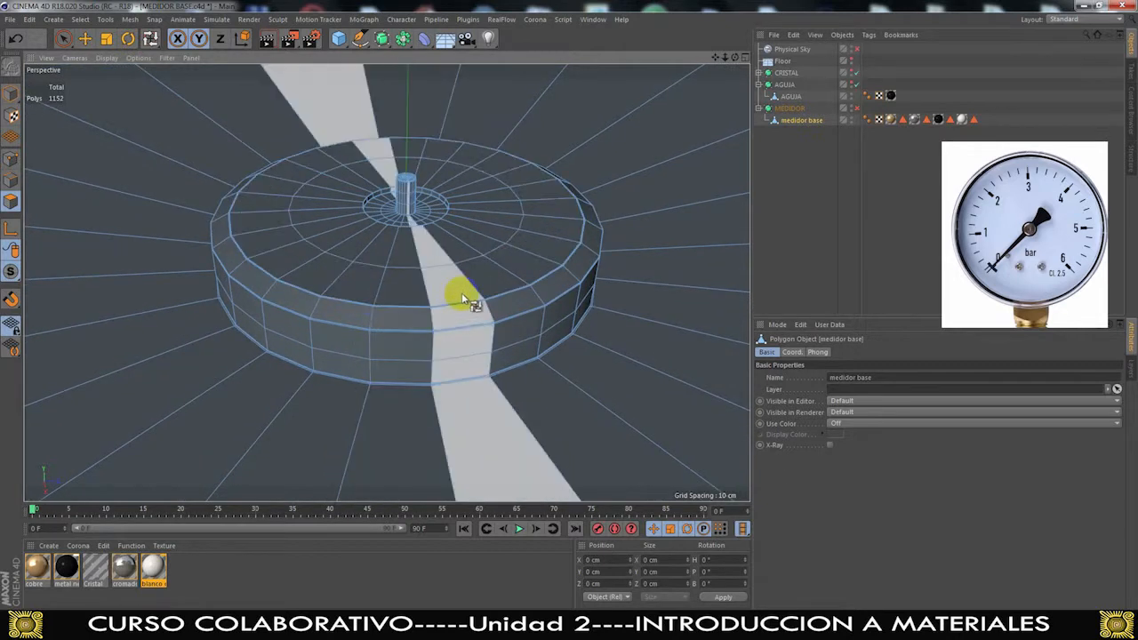
scroll(461, 292, "up", 3)
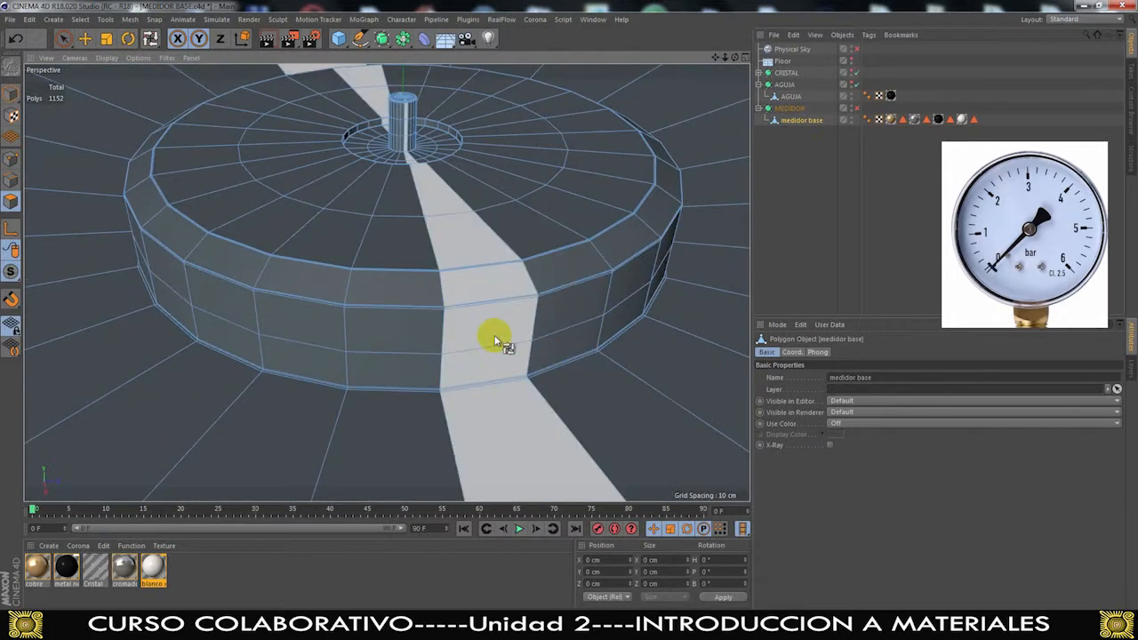
scroll(494, 339, "up", 2)
left_click_drag(449, 403, 426, 379, "alt")
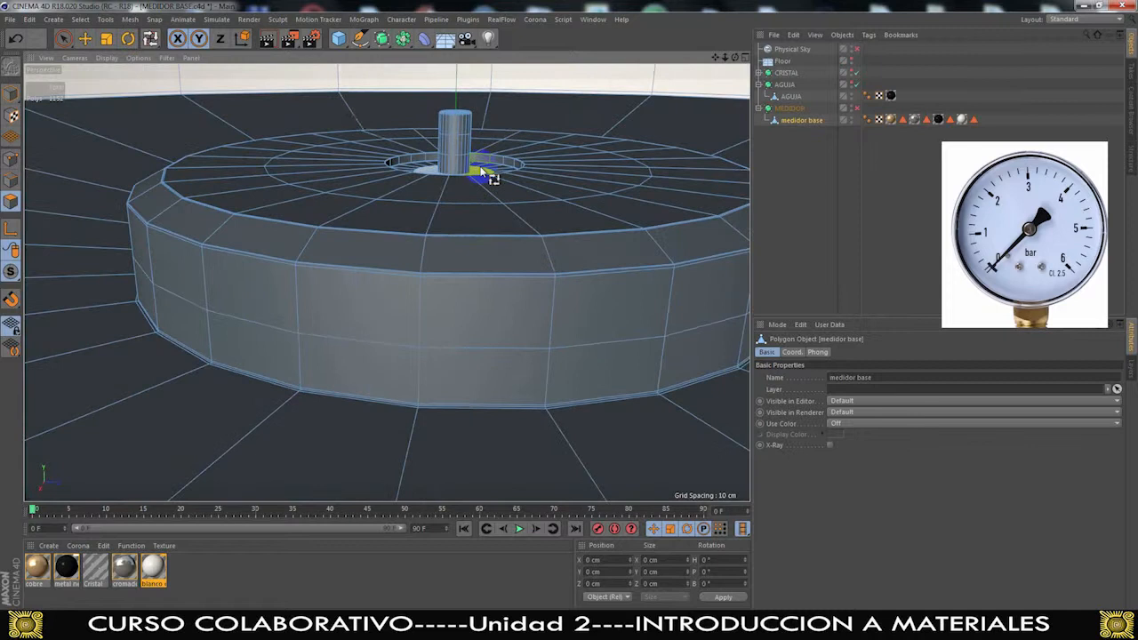
scroll(498, 355, "up", 2)
left_click_drag(451, 391, 409, 401, "alt")
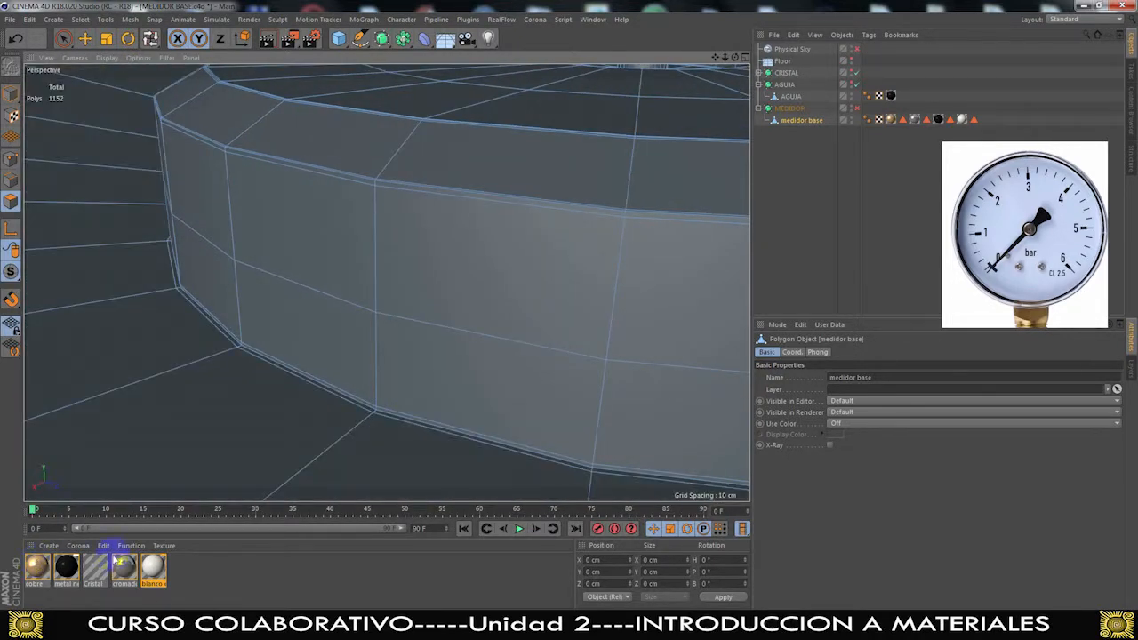
scroll(406, 462, "up", 2)
scroll(398, 415, "up", 2)
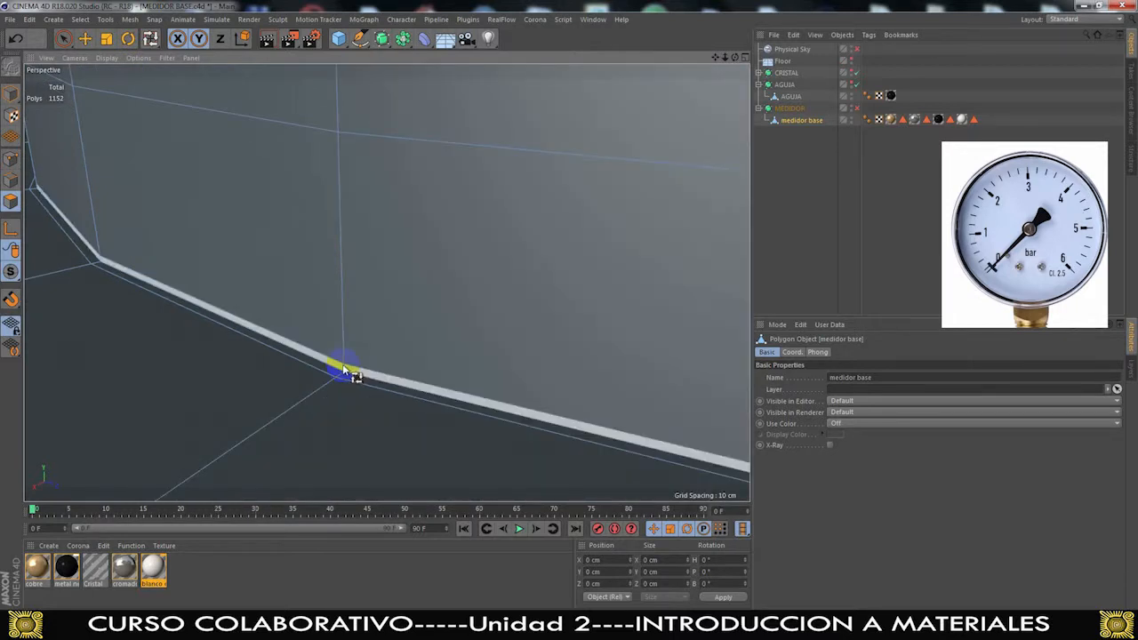
scroll(344, 338, "down", 2)
left_click(344, 316)
left_click_drag(343, 317, 433, 271, "alt")
left_click(430, 234, "shift")
scroll(417, 355, "down", 2)
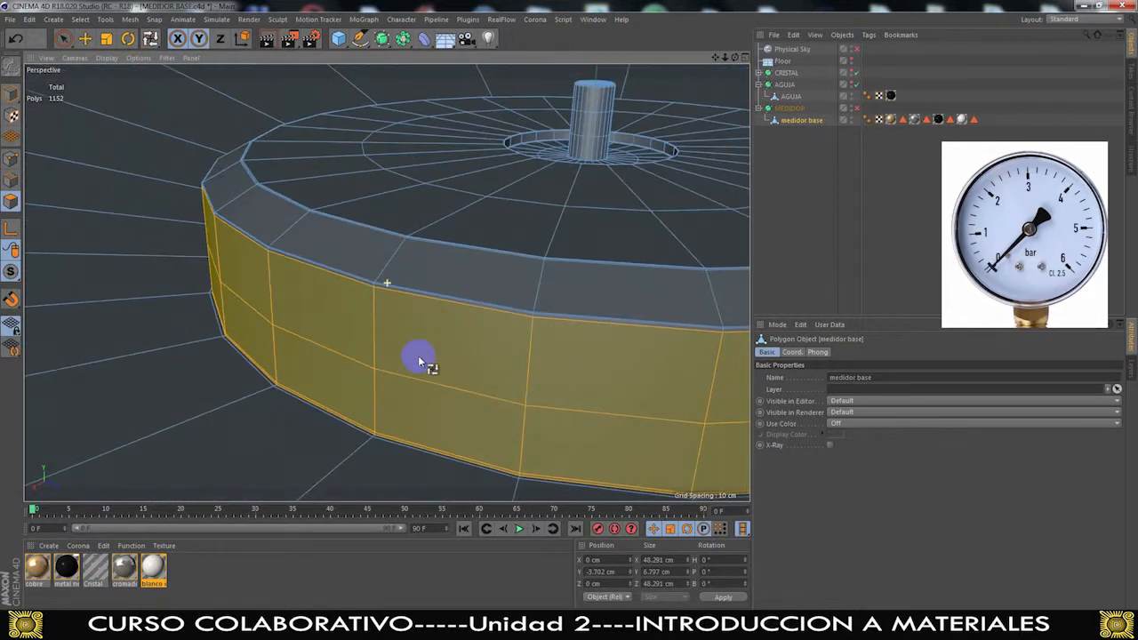
Add the hub's thin upper edge loops and its sloped bevel loop to the polygon selection
scroll(382, 322, "up", 3)
scroll(383, 323, "up", 1)
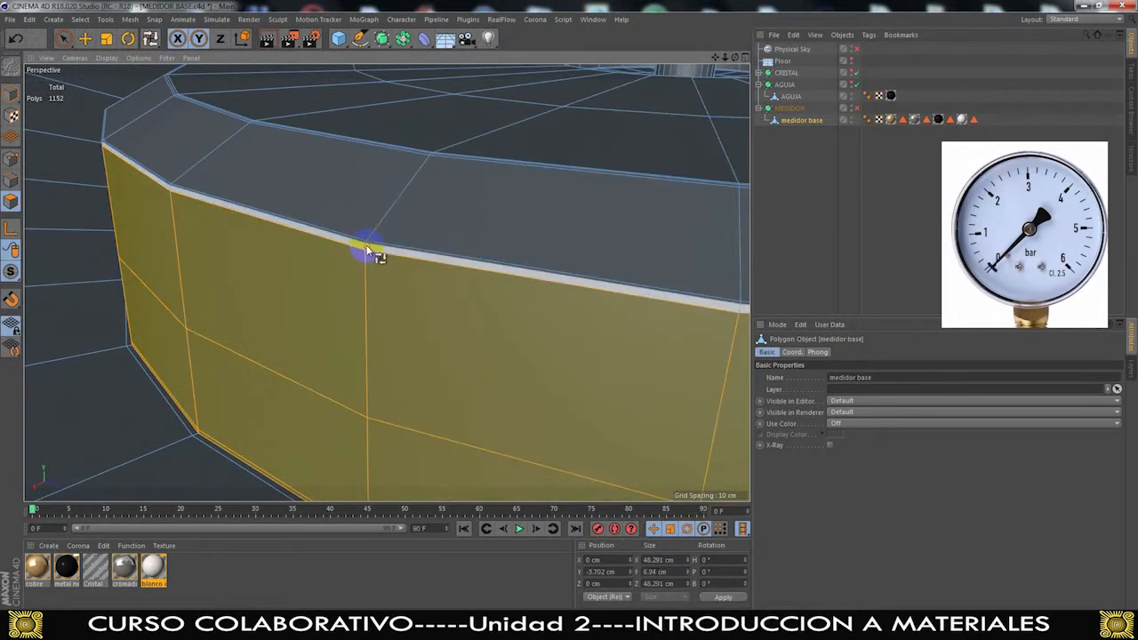
left_click(372, 233, "shift")
scroll(426, 249, "down", 2)
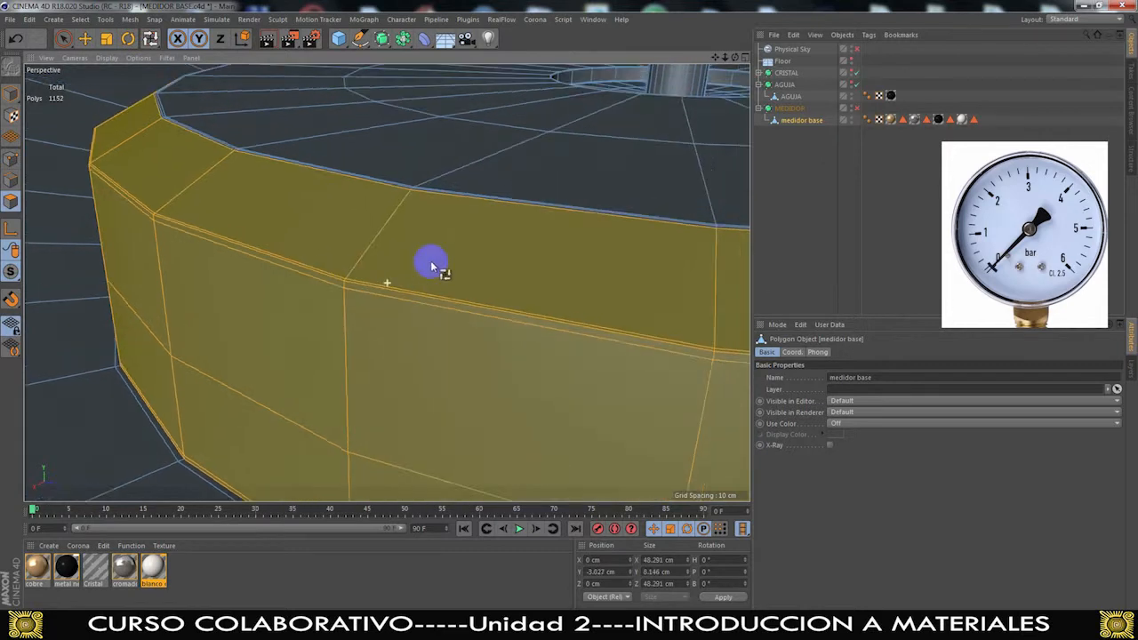
Undo the last selection change and add the flat rings of the hub's top face to the selection
scroll(394, 287, "up", 5)
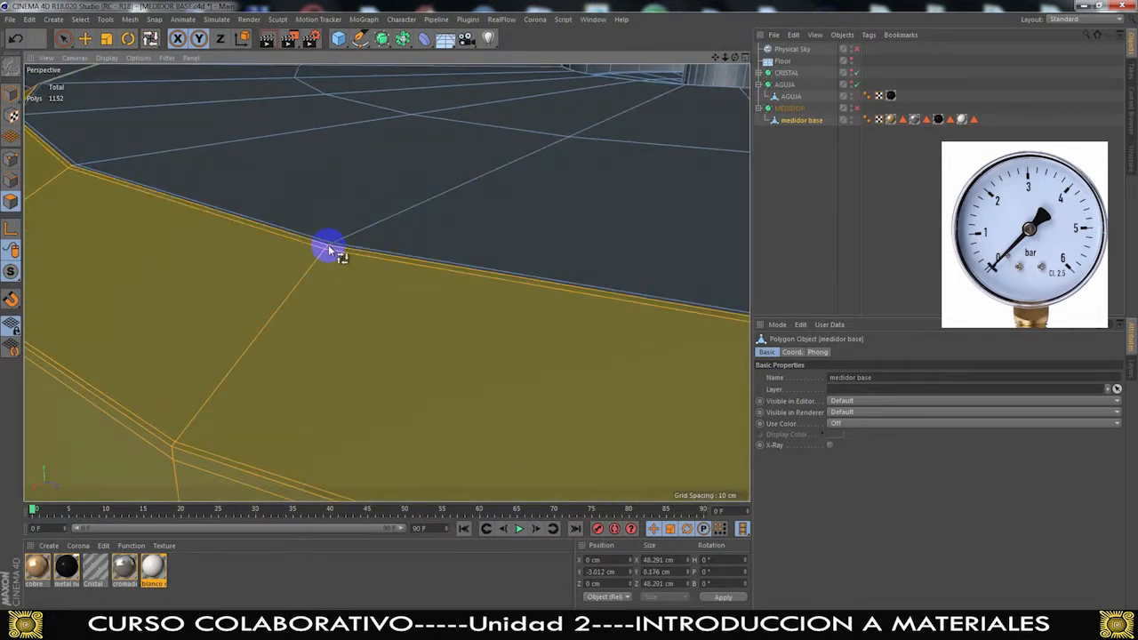
left_click_drag(332, 247, 210, 298, "alt")
left_click(376, 270, "shift")
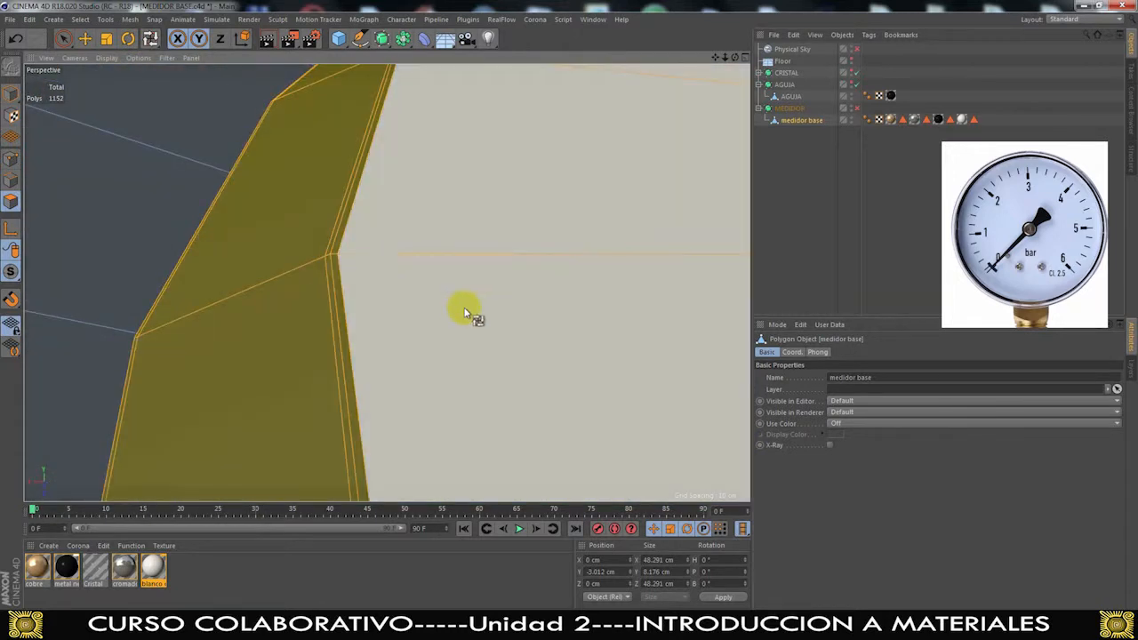
scroll(465, 311, "down", 5)
left_click_drag(597, 298, 273, 258, "alt")
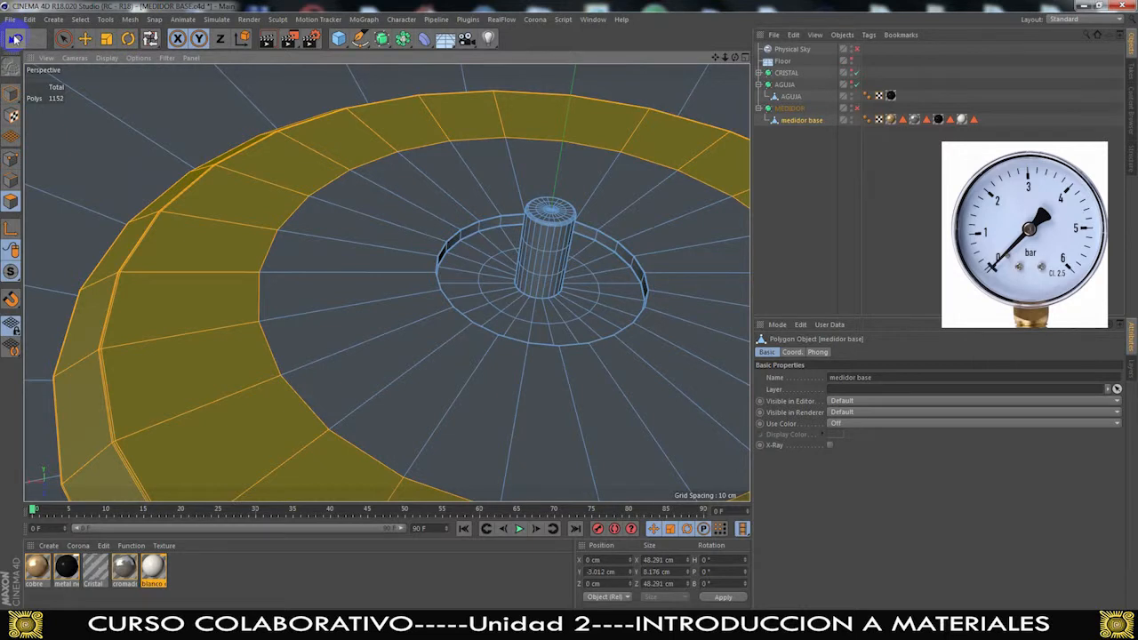
left_click(15, 38)
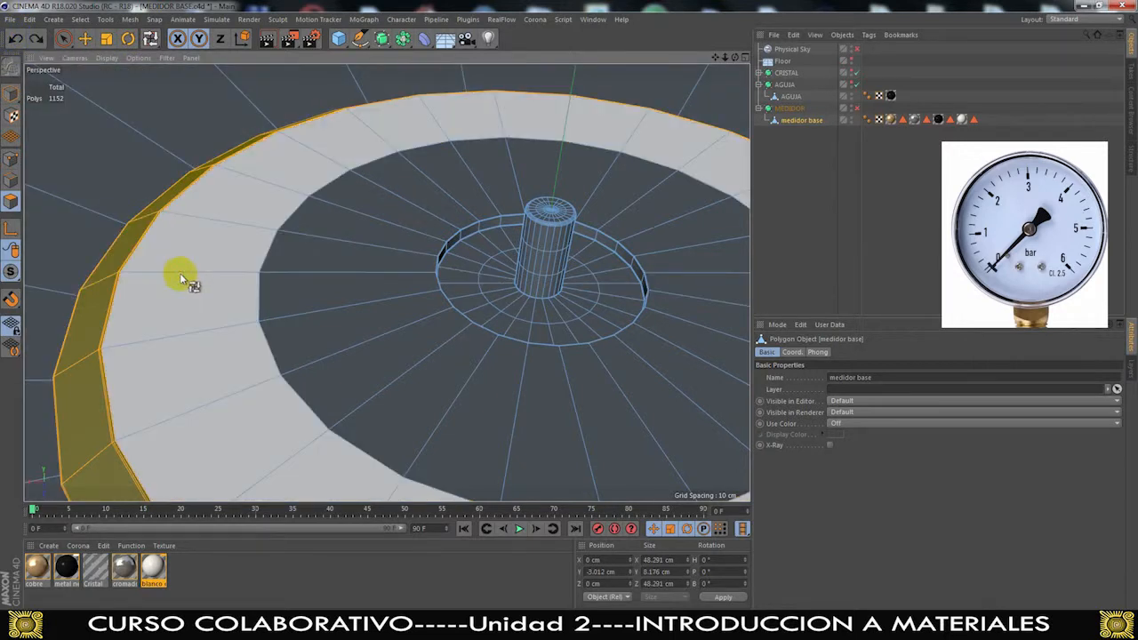
left_click(180, 273, "shift")
left_click(323, 276, "shift")
Add the wall loop of the hub's circular recess and its thin edge loops to the selection
scroll(463, 286, "up", 4)
left_click_drag(412, 303, 352, 291, "alt")
scroll(506, 287, "up", 10)
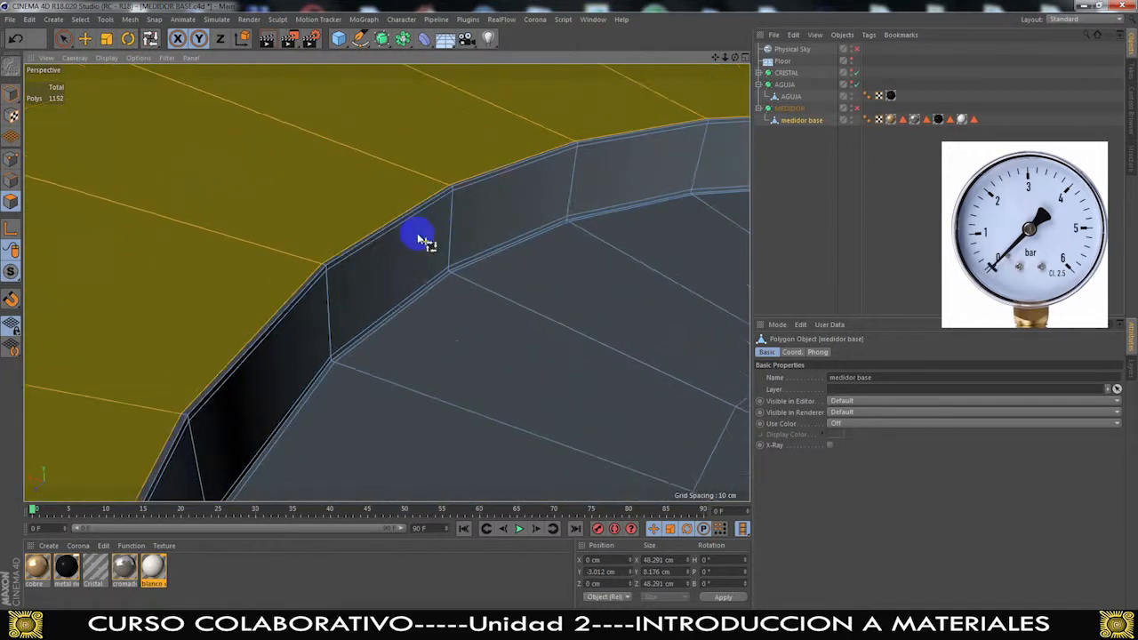
left_click(270, 296, "shift")
left_click(272, 302, "shift")
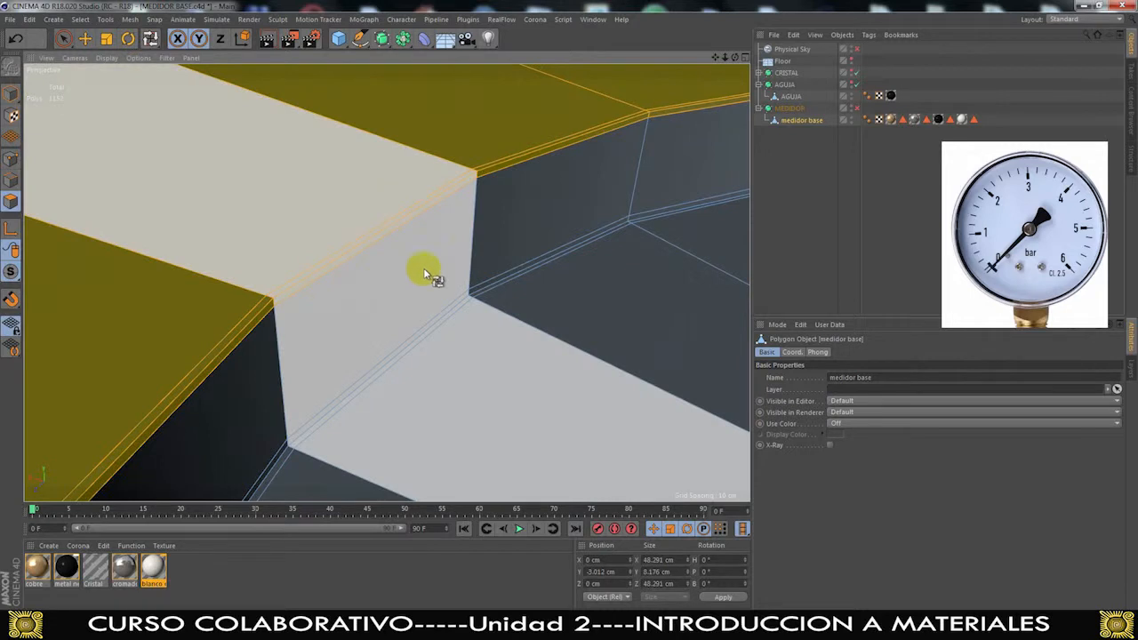
left_click(464, 249, "shift")
scroll(465, 296, "up", 5)
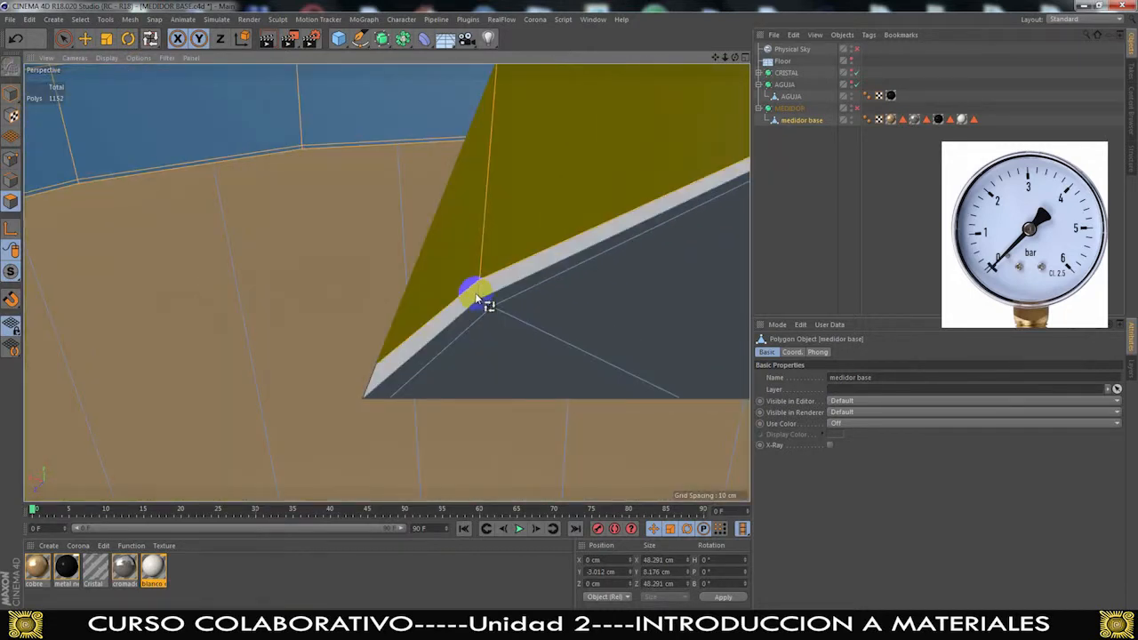
left_click(484, 301, "shift")
Add the recess floor rings and the thin loop around the base of the central pin to the selection
scroll(498, 298, "down", 5)
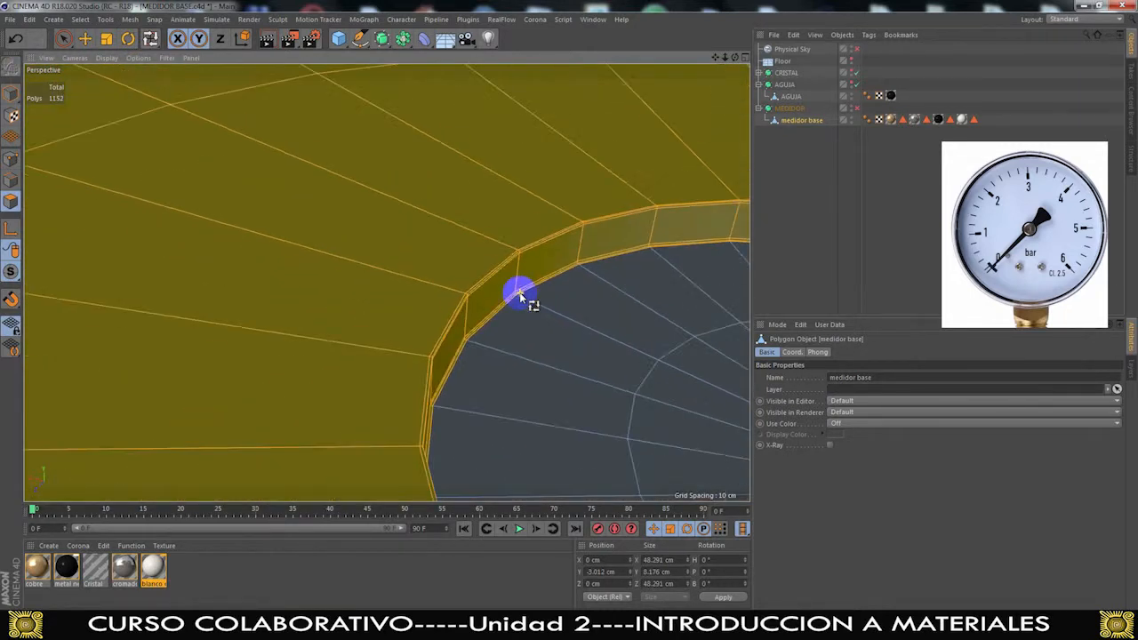
scroll(520, 296, "down", 5)
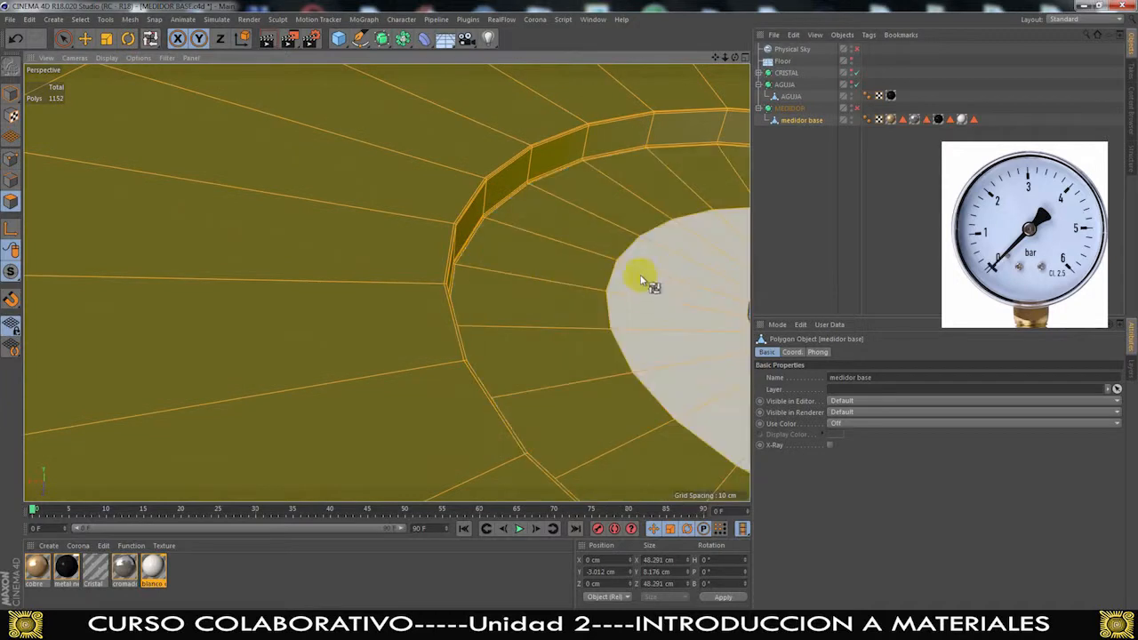
scroll(491, 244, "down", 5)
right_click_drag(535, 373, 528, 360, "alt")
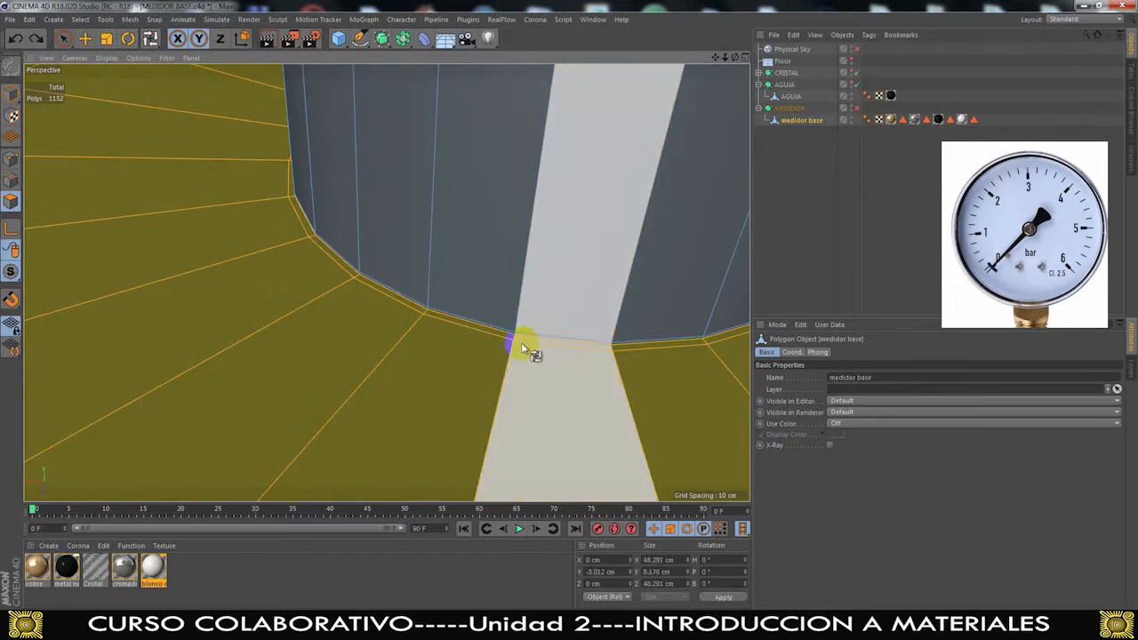
scroll(526, 334, "up", 4)
left_click(510, 333, "shift")
scroll(394, 321, "down", 4)
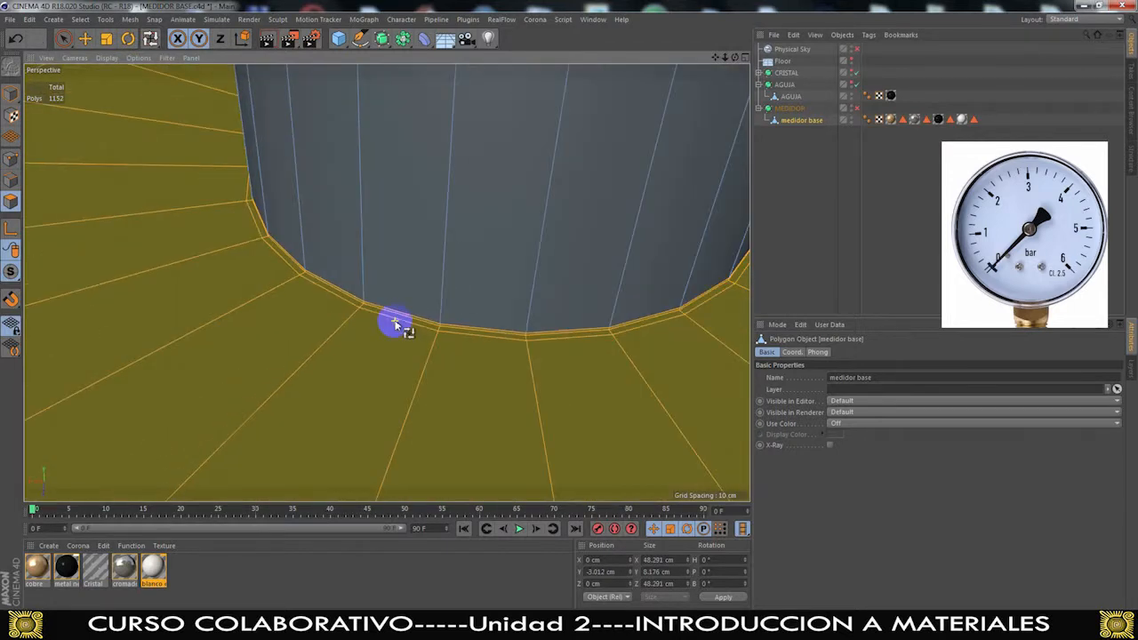
Apply the cobre material to the selected hub polygons and deselect the object to check the result
scroll(395, 322, "down", 8)
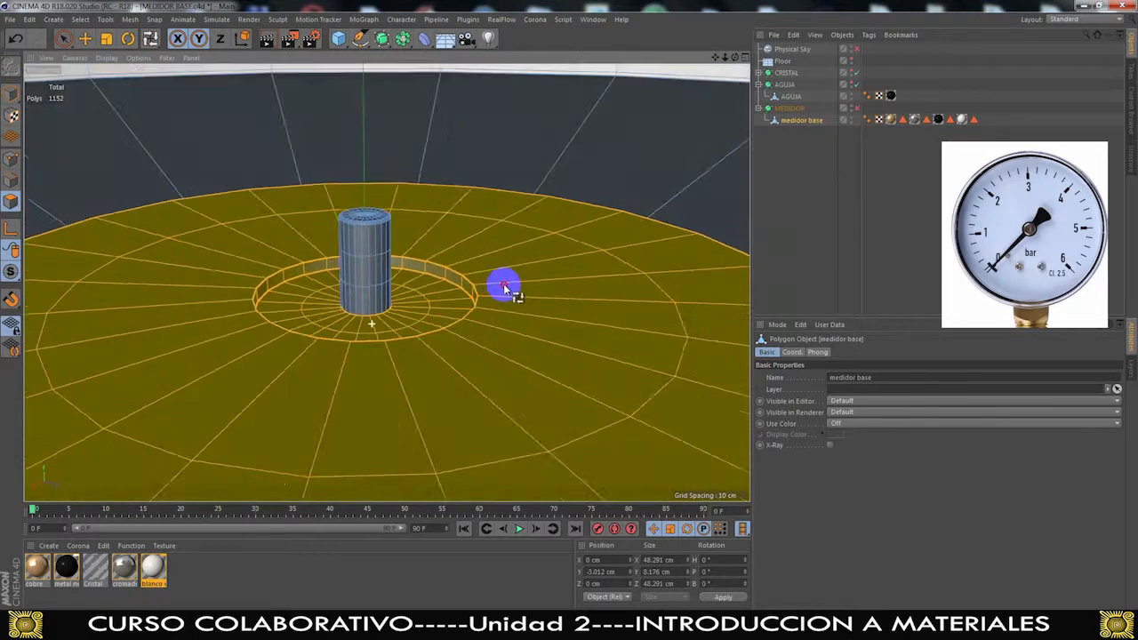
scroll(418, 291, "down", 10)
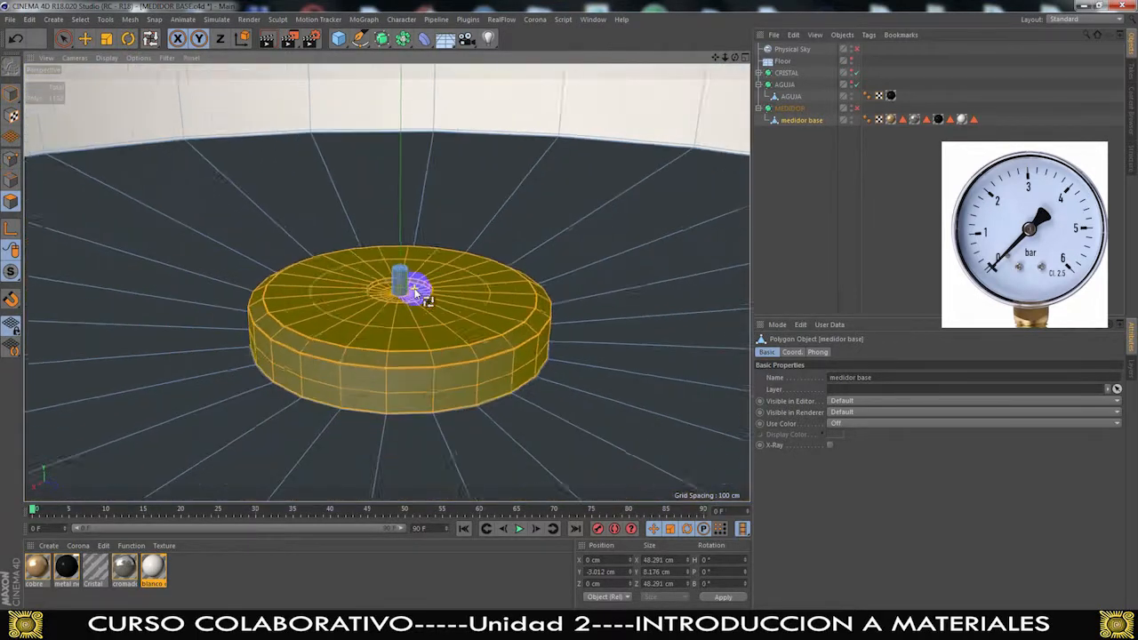
scroll(417, 293, "down", 3)
mouse_move(419, 297)
left_mouse_down("alt")
mouse_move(388, 361)
mouse_move(422, 307)
left_mouse_up("alt")
scroll(423, 307, "up", 5)
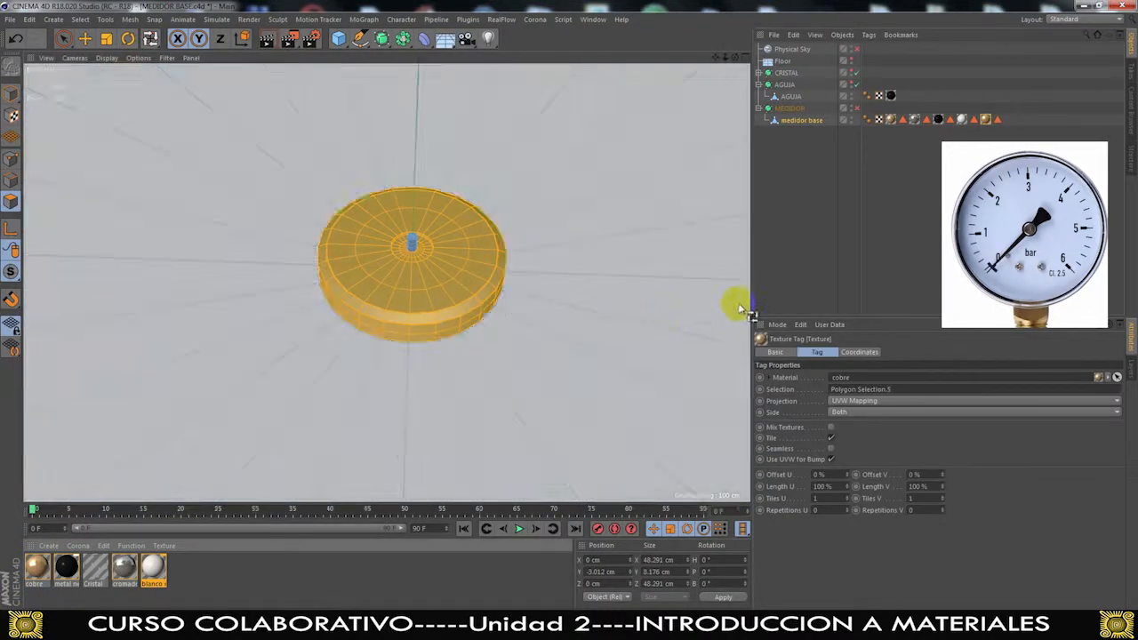
left_click(823, 269)
scroll(476, 273, "up", 5)
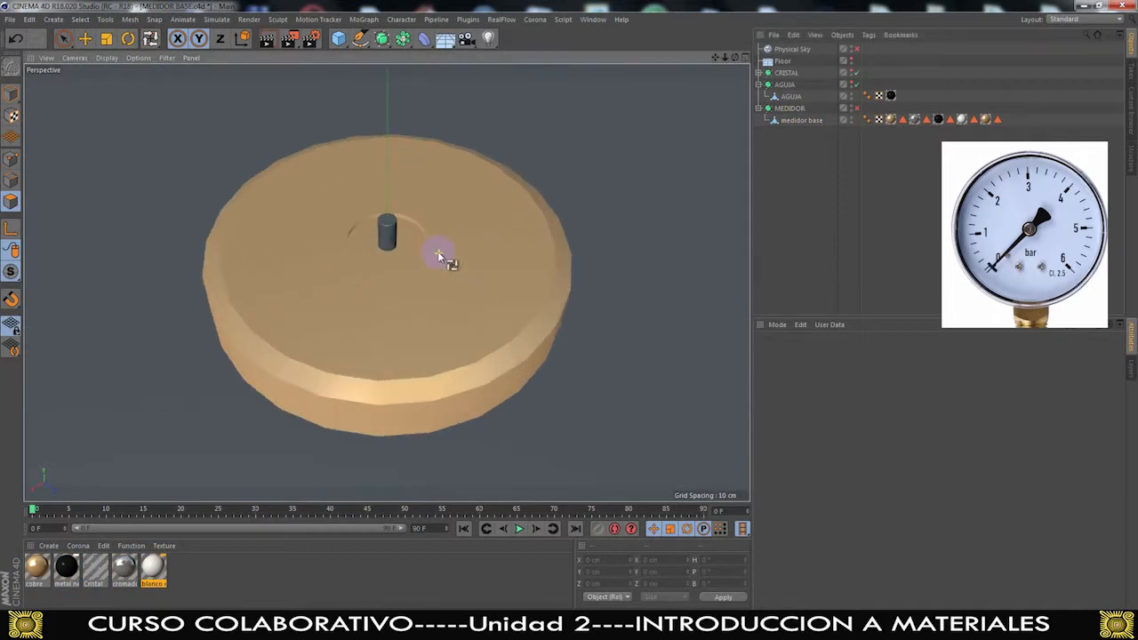
Select the medidor base object and the lowest side polygon loop of the central pin
left_click(803, 121)
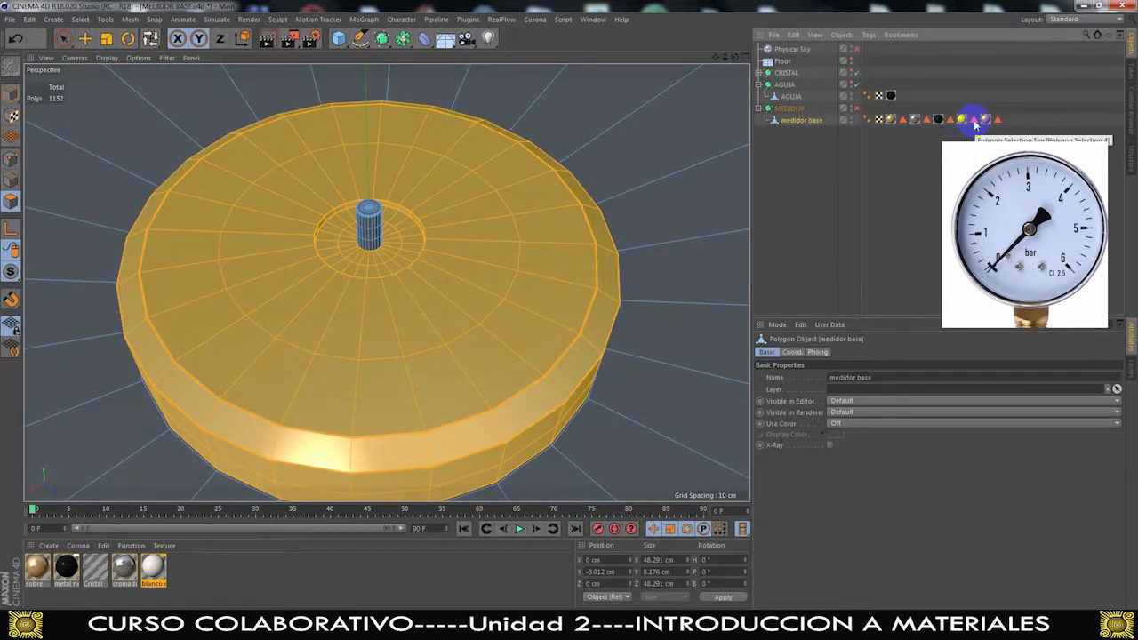
scroll(376, 247, "up", 6)
left_click_drag(294, 249, 287, 241, "alt")
scroll(373, 239, "up", 3)
left_click(374, 295)
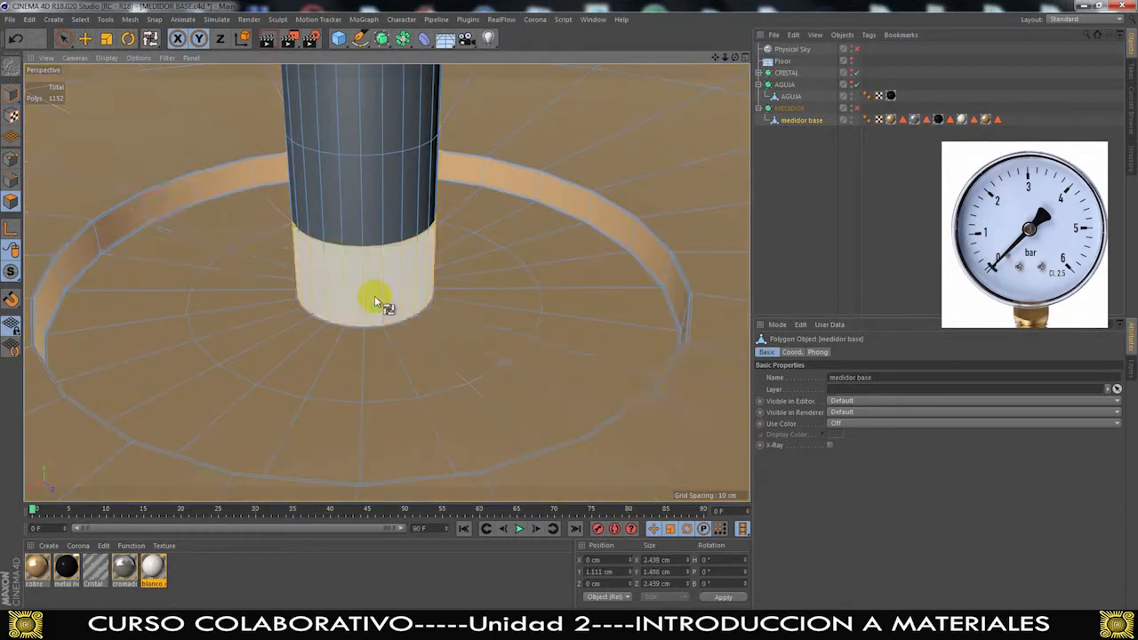
scroll(406, 269, "up", 4)
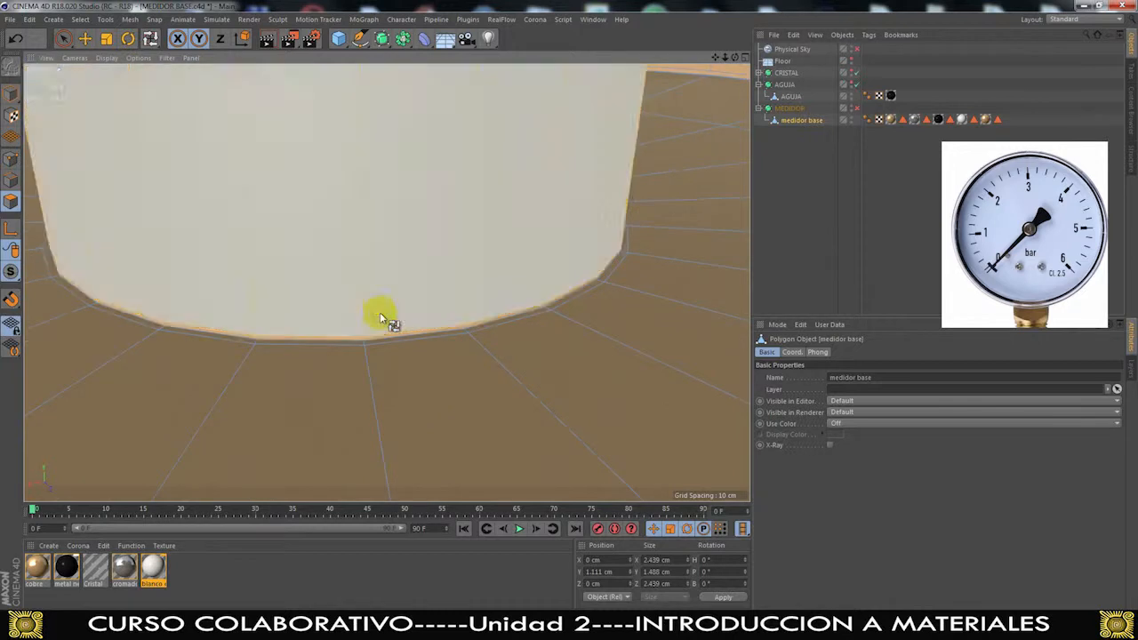
scroll(380, 318, "down", 8)
scroll(383, 320, "up", 10)
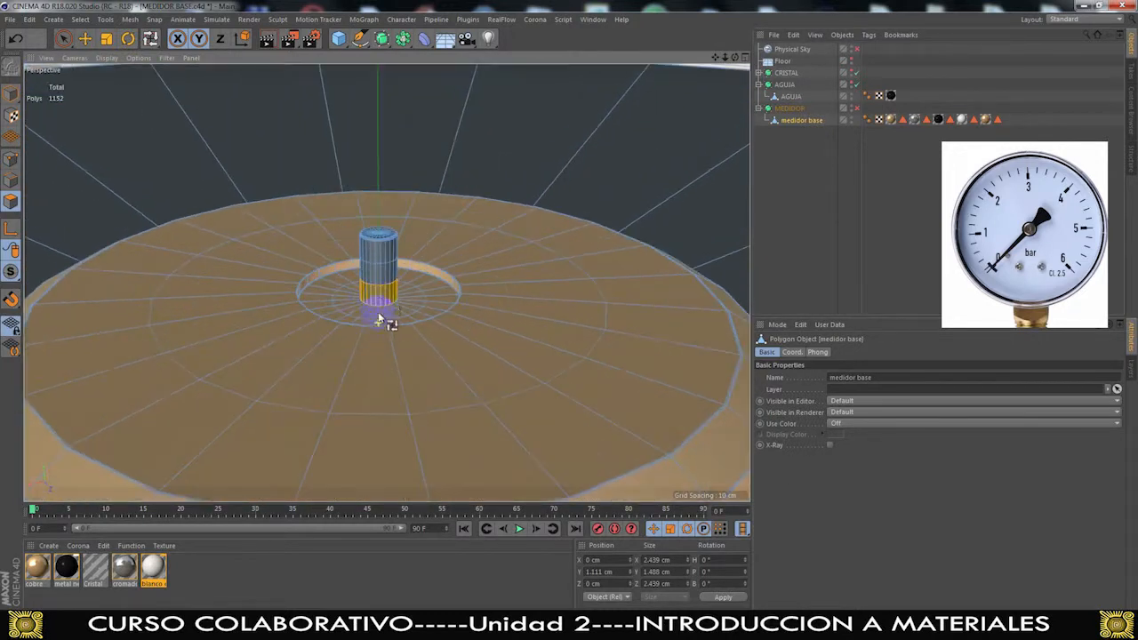
left_click_drag(387, 383, 368, 359, "alt")
scroll(372, 404, "up", 5)
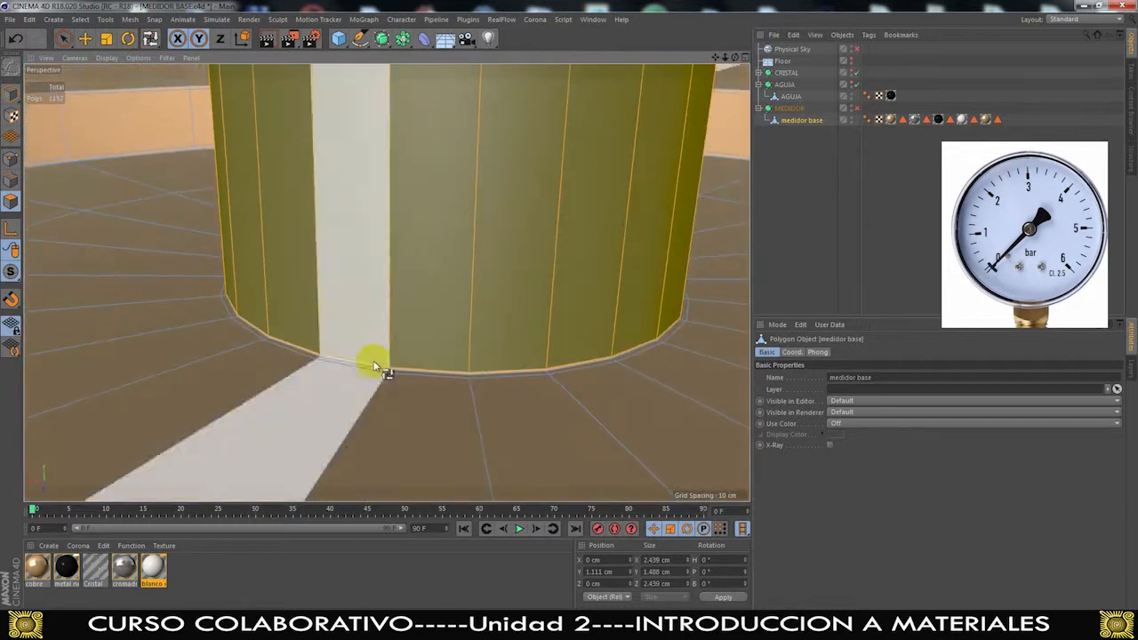
scroll(394, 380, "up", 5)
scroll(394, 380, "down", 10)
scroll(394, 380, "up", 10)
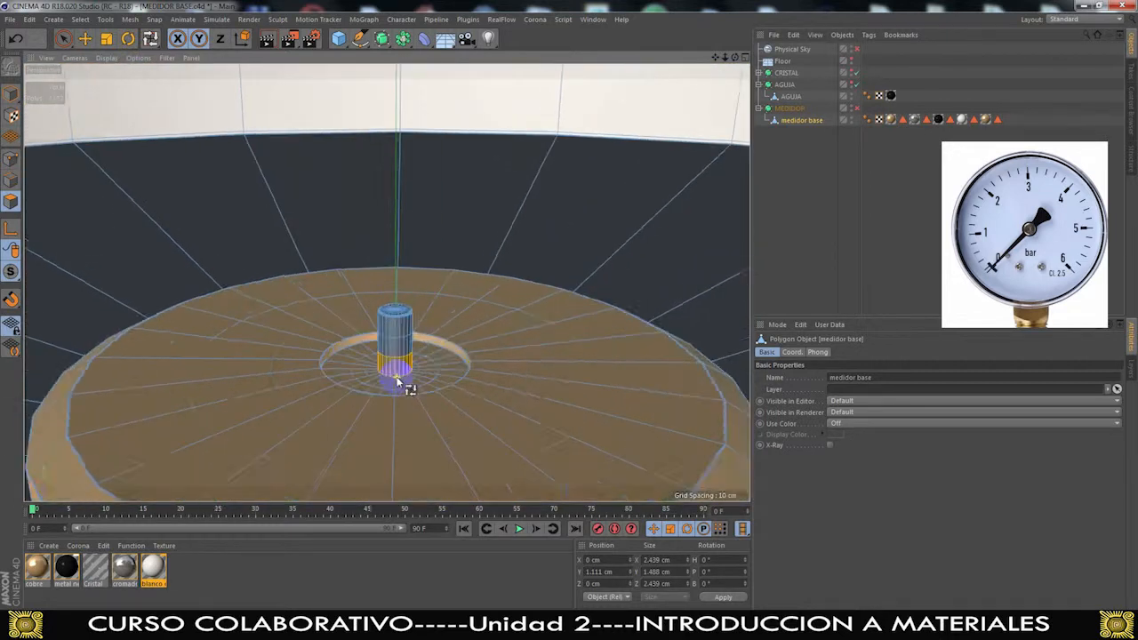
Add the middle and upper side polygon loops of the central pin to the selection
left_click_drag(382, 379, 324, 384, "alt")
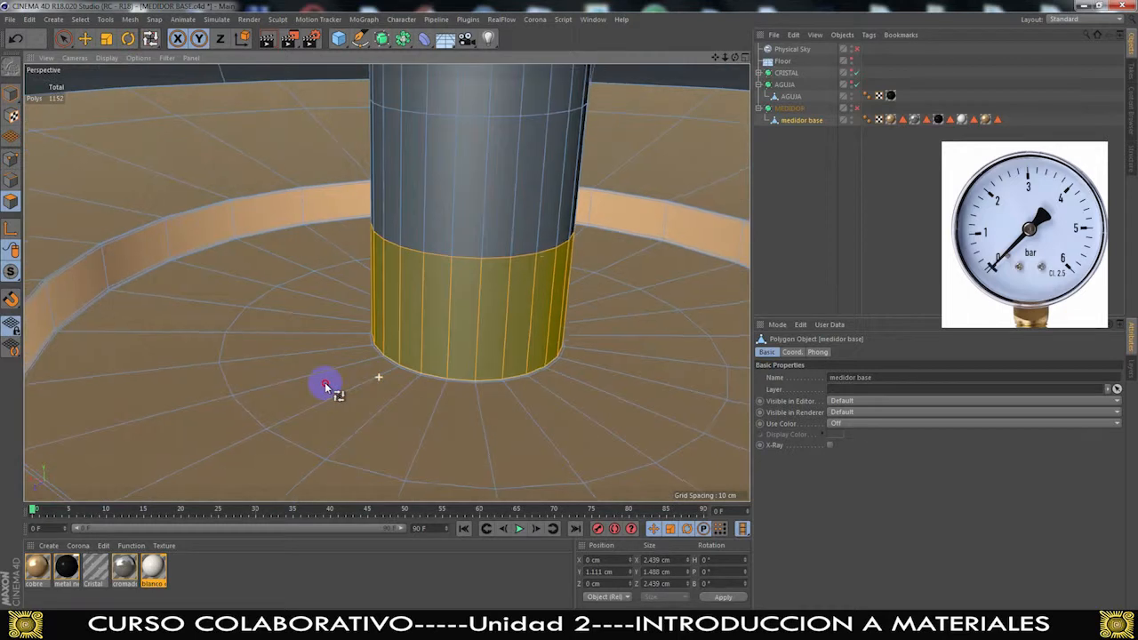
scroll(424, 392, "up", 5)
left_click_drag(520, 345, 564, 266, "alt")
middle_click_drag(564, 266, 509, 350, "alt")
left_click(497, 322, "shift")
left_click(500, 228, "shift")
middle_click_drag(446, 290, 461, 287, "alt")
left_click_drag(460, 286, 550, 235, "alt")
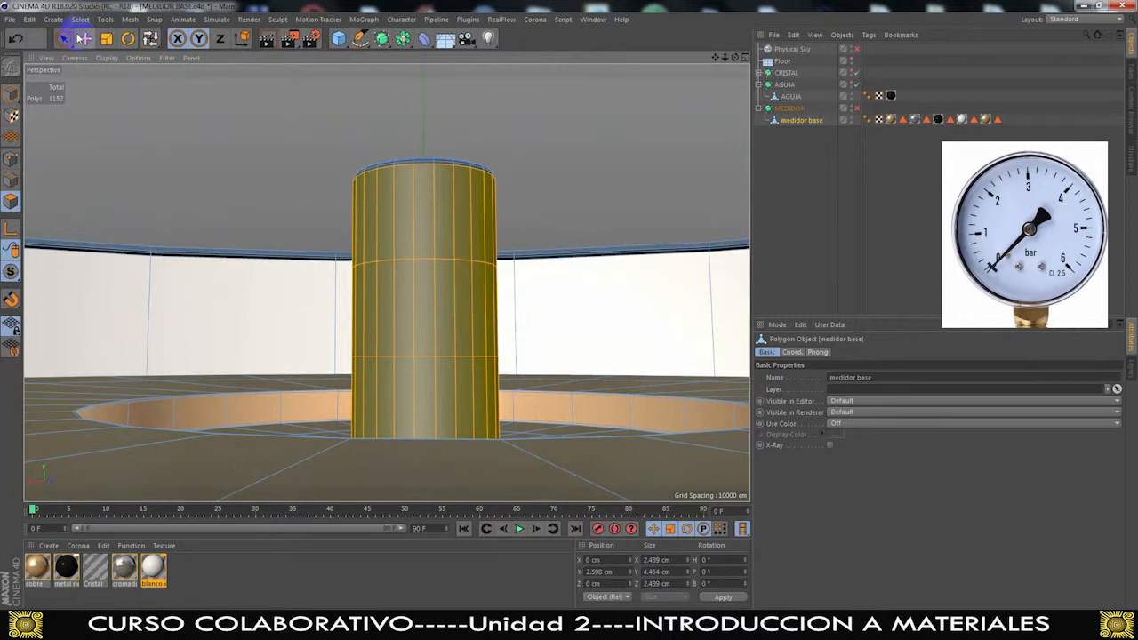
Add the pin's top cap to the selection with Rectangle Selection and apply the metal negro material to the whole pin
left_click(111, 76)
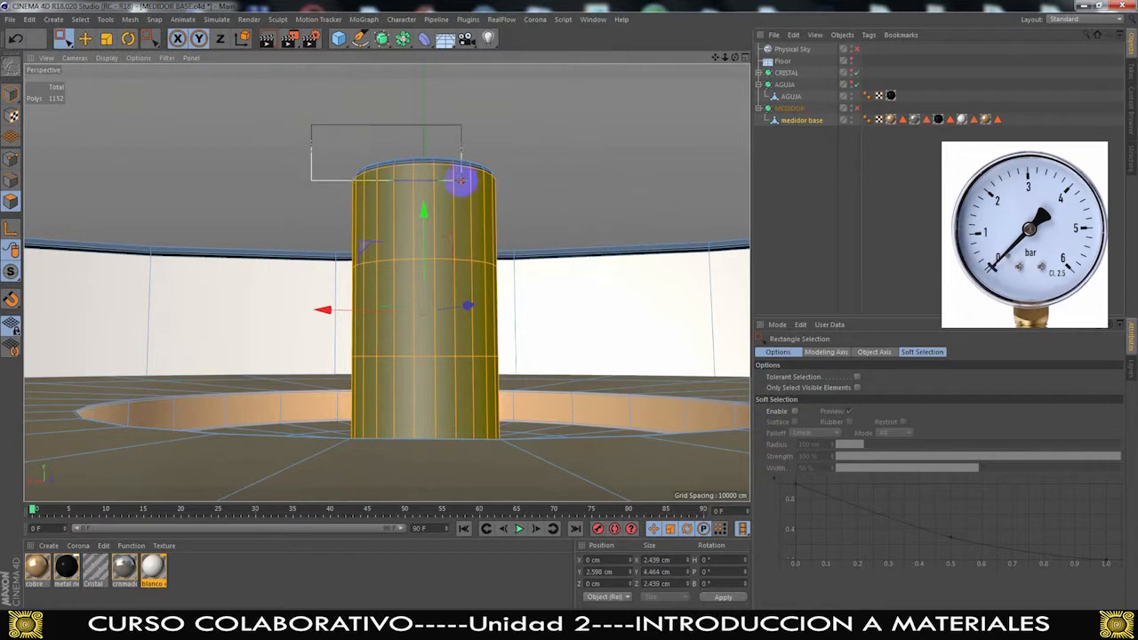
left_click_drag(553, 197, 545, 170, "alt")
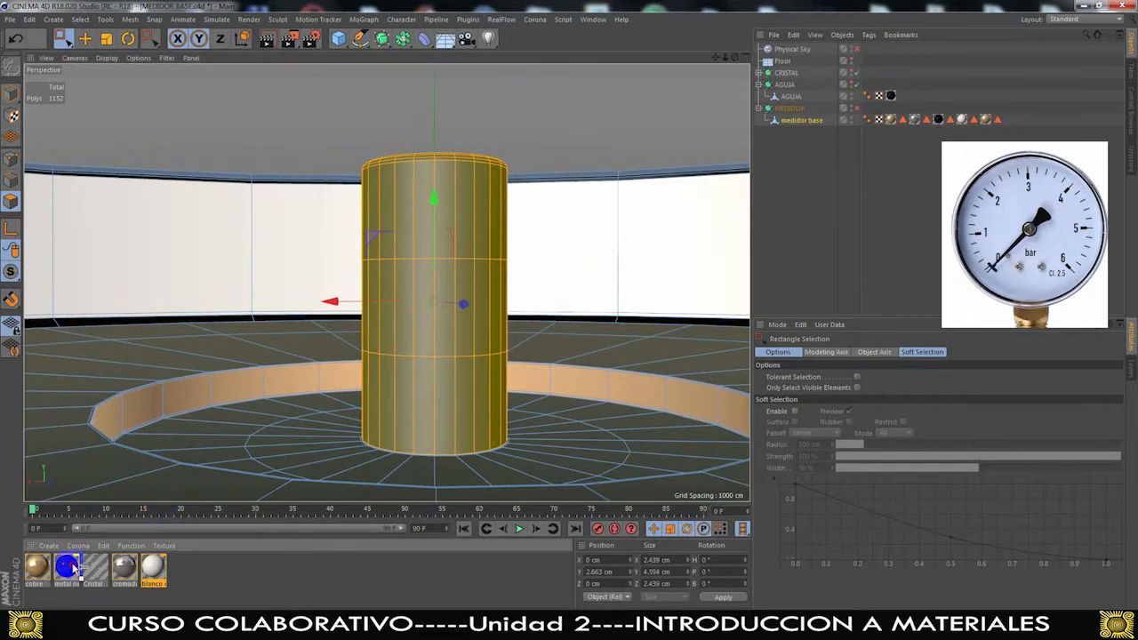
left_click_drag(384, 364, 408, 360)
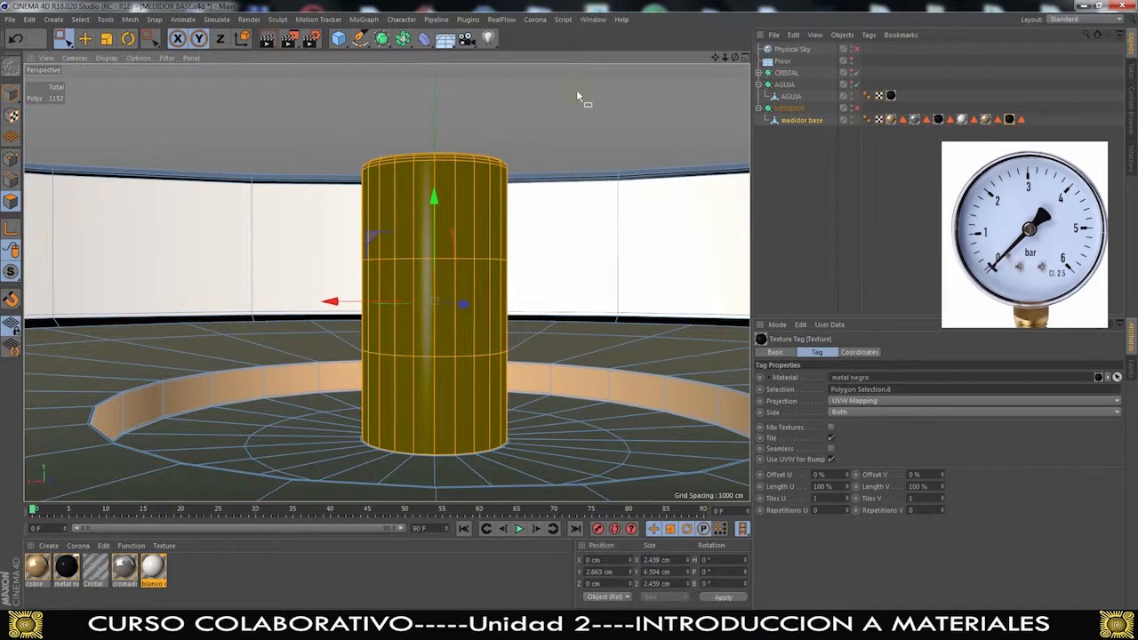
Clear the polygon selection and examine the materials on the gauge body, hub and pin
scroll(578, 97, "up", 6)
scroll(480, 187, "down", 8)
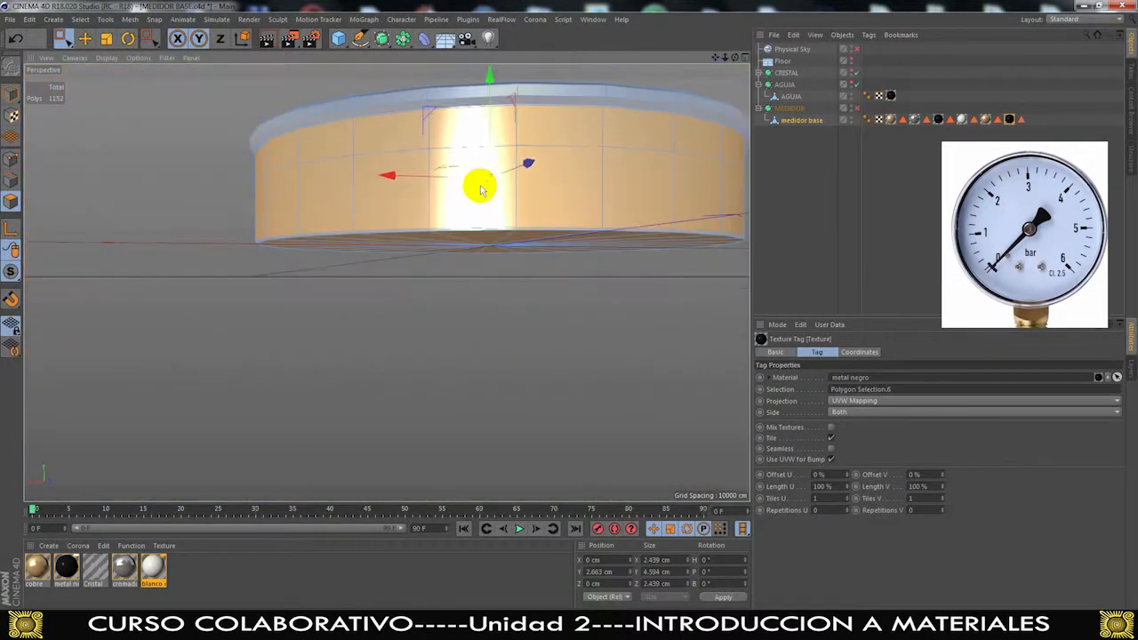
left_click_drag(510, 184, 517, 271, "alt")
middle_click_drag(599, 142, 506, 425, "alt")
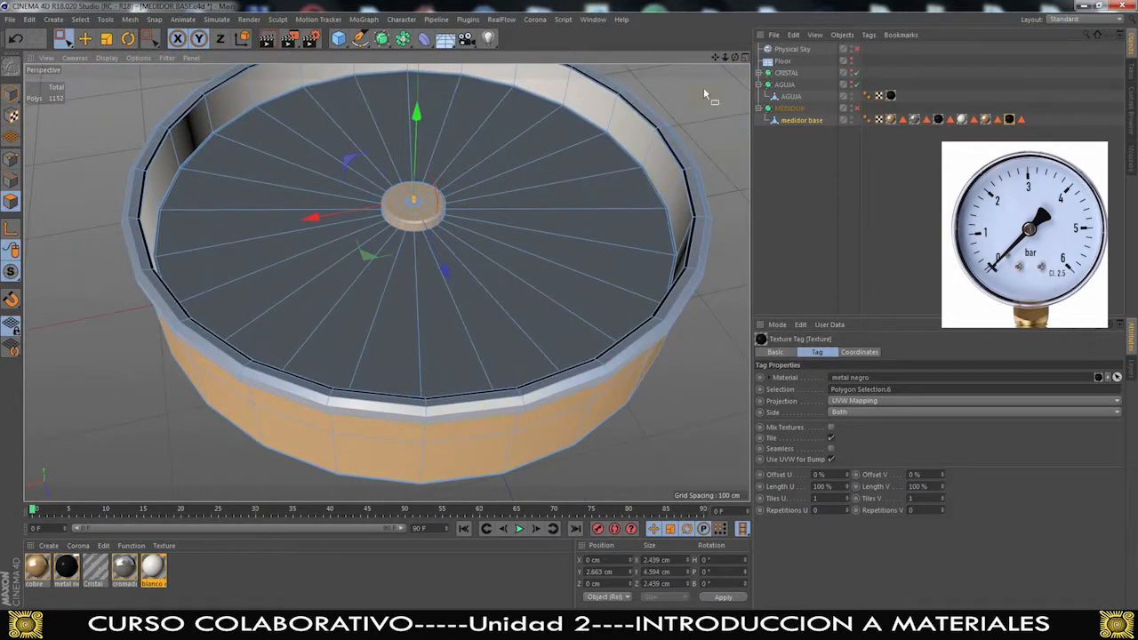
scroll(422, 211, "up", 8)
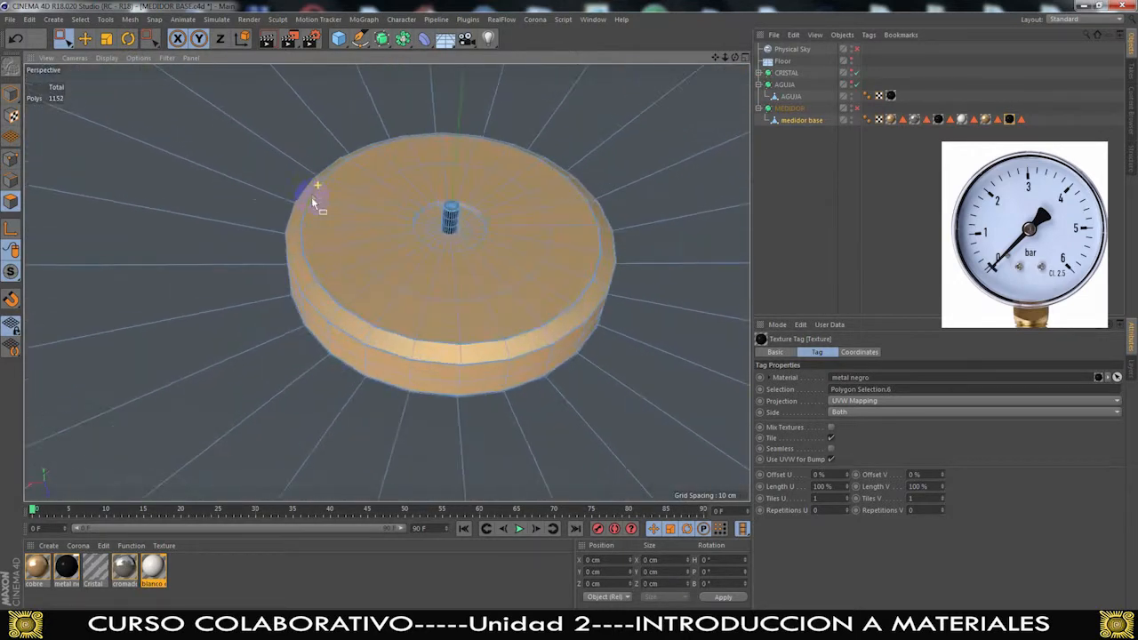
left_click_drag(390, 223, 298, 218, "alt")
scroll(370, 232, "down", 10)
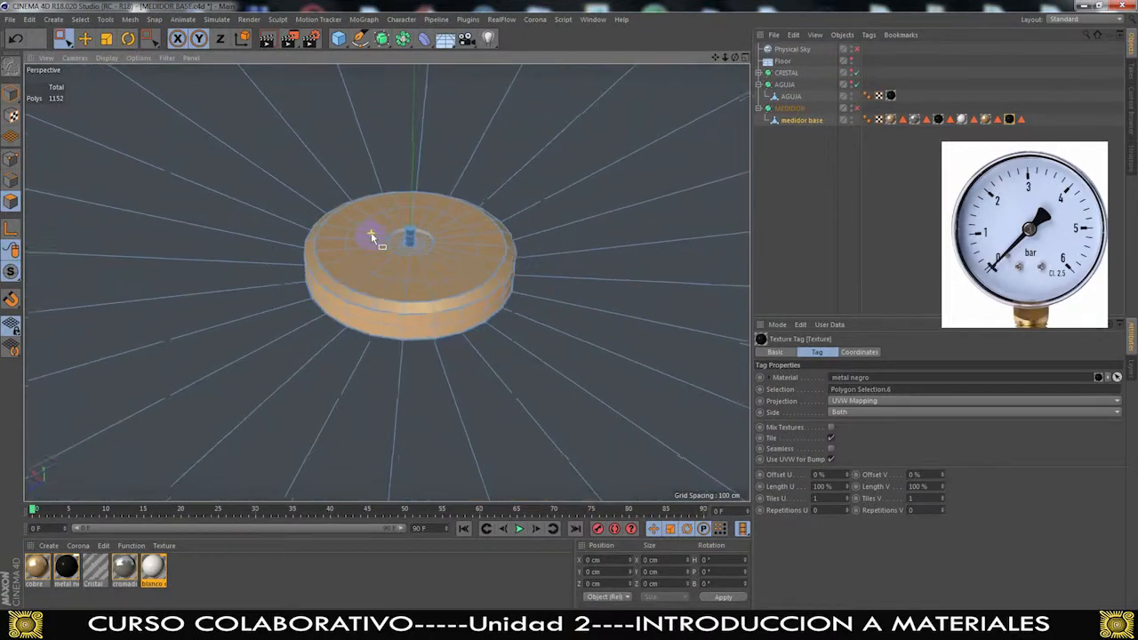